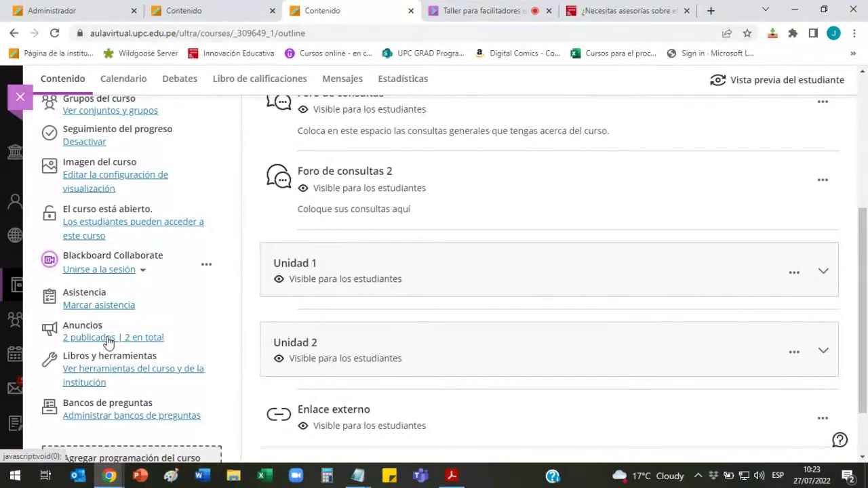
Step: Open the '2 publicados' announcements list and show the week 2 welcome announcement's options menu
click(107, 338)
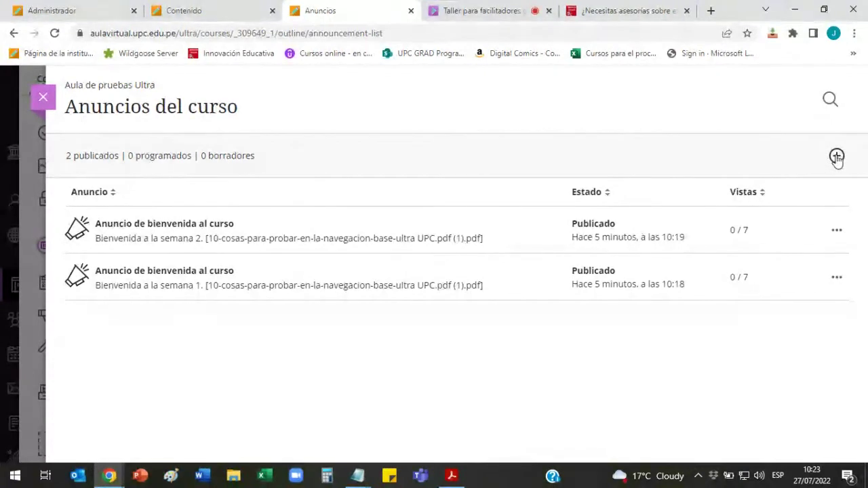
click(837, 230)
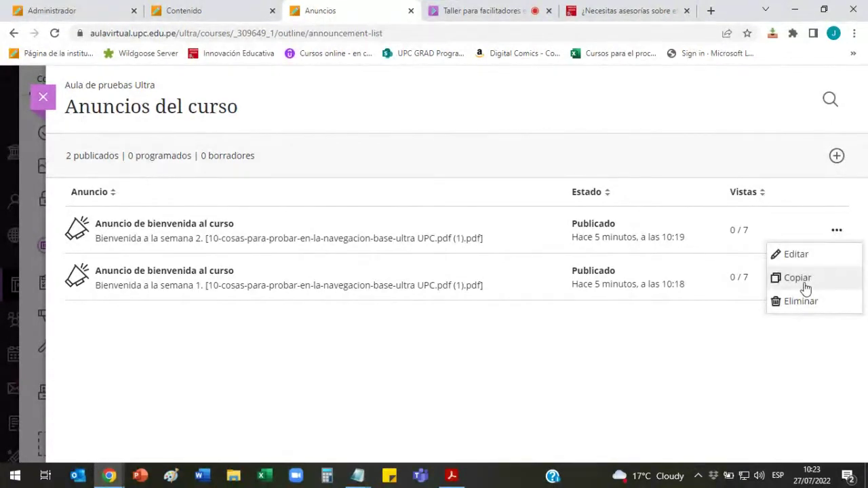
click(509, 11)
scroll(759, 231, down, 10)
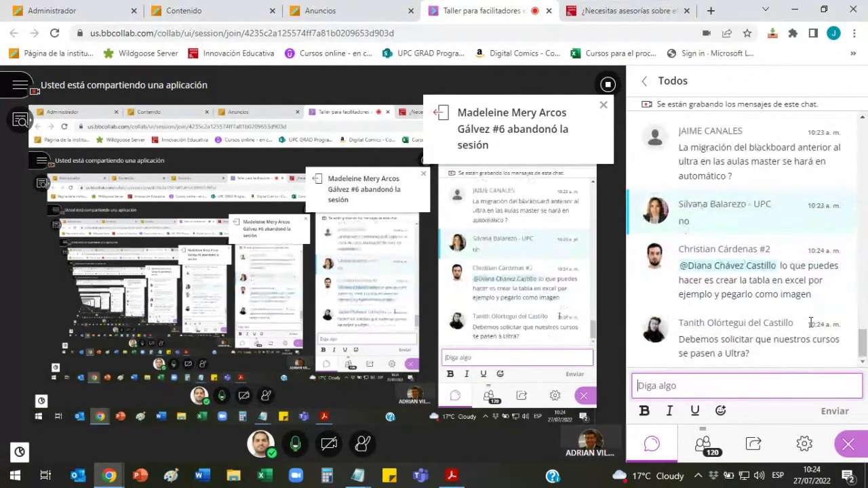
scroll(811, 323, up, 3)
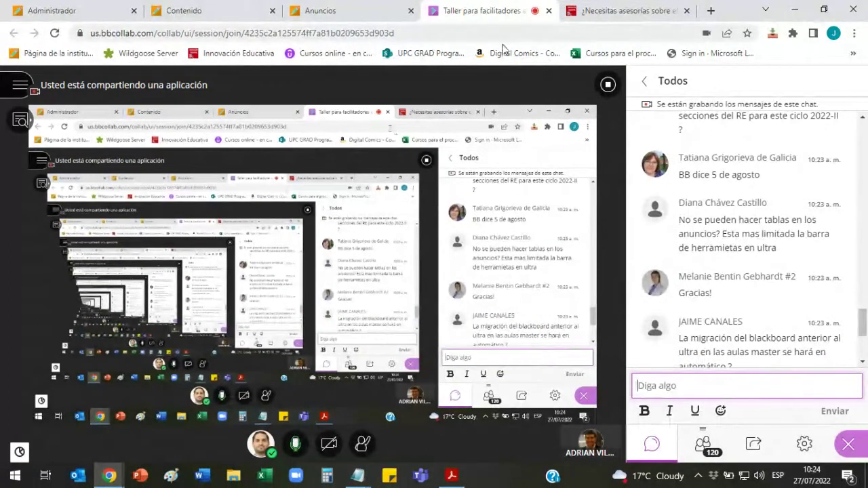
Step: Return to the course announcements list and start a new announcement
click(380, 10)
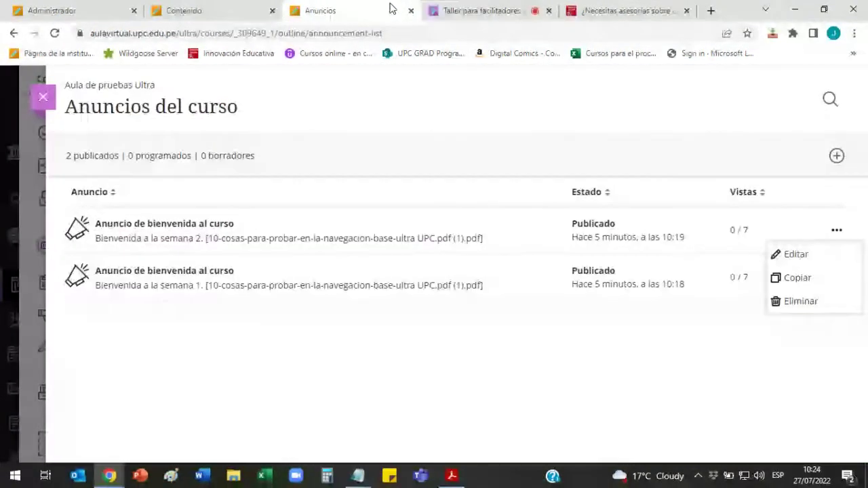
click(836, 156)
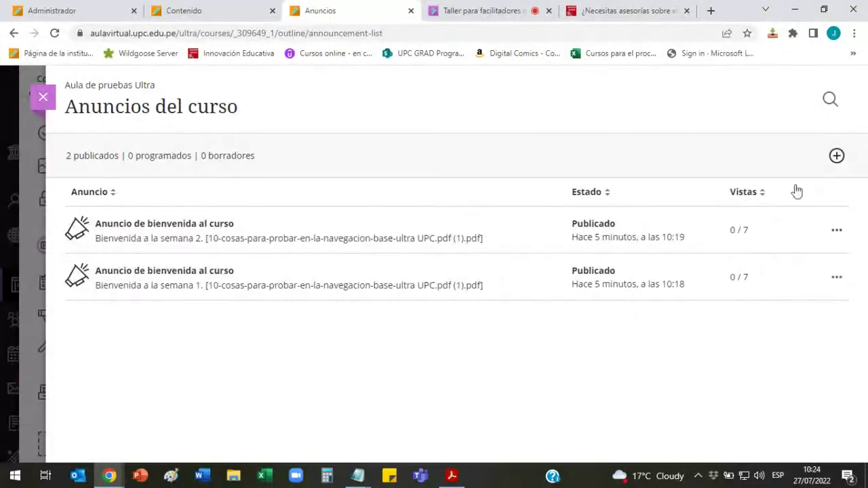
click(488, 335)
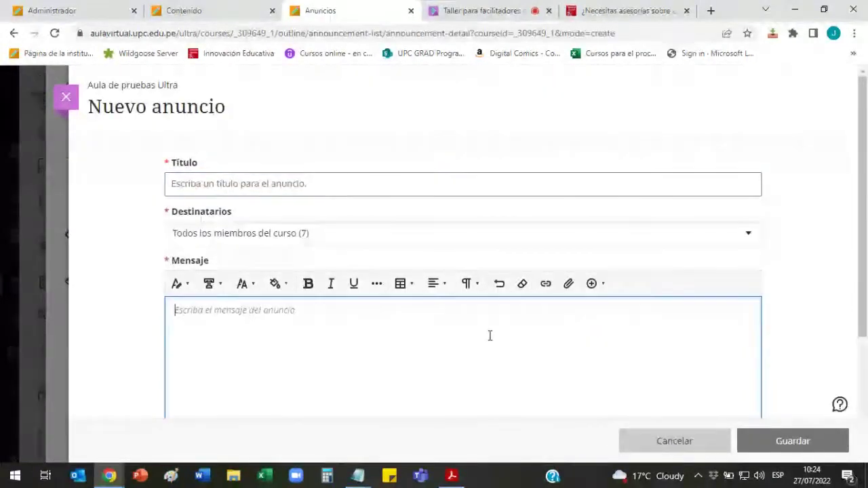
scroll(454, 325, down, 1)
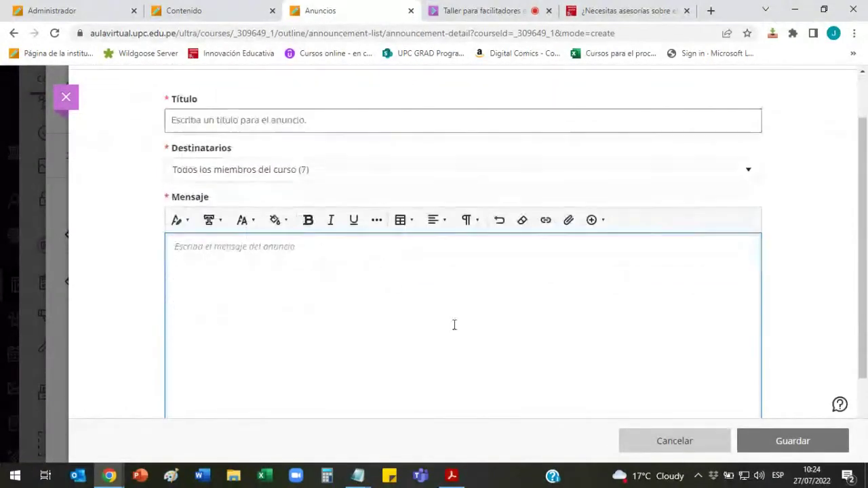
Step: Choose the PROGRAMACION AC 202201 - WACOM file as an attachment, cancel it, and begin the message
click(569, 224)
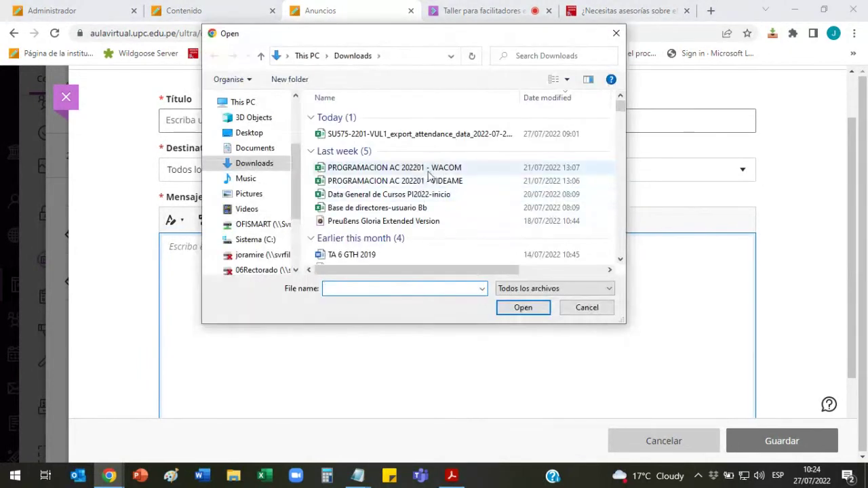
click(418, 170)
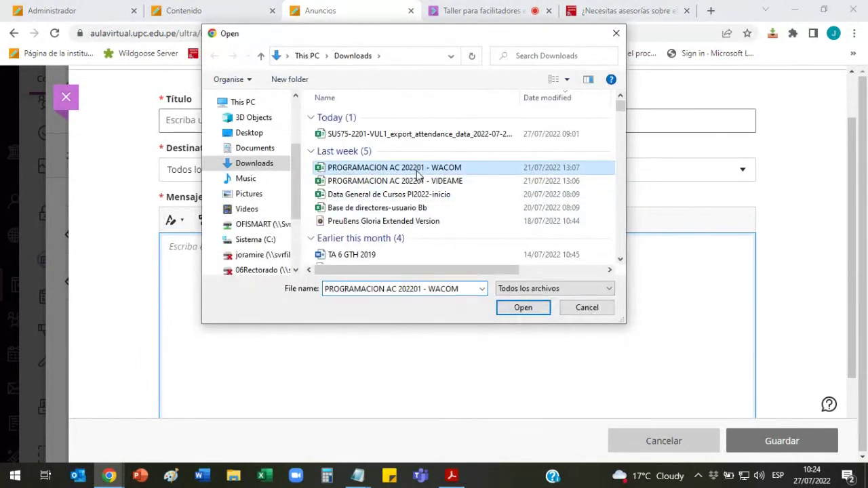
click(586, 307)
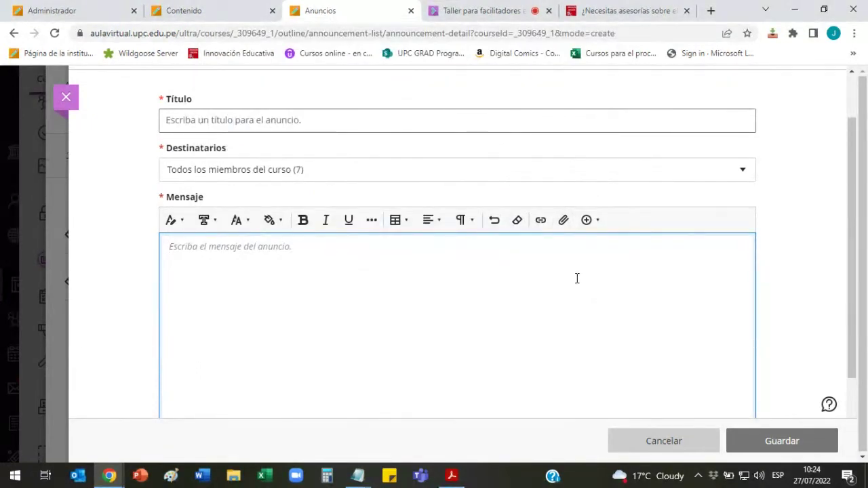
scroll(577, 278, down, 1)
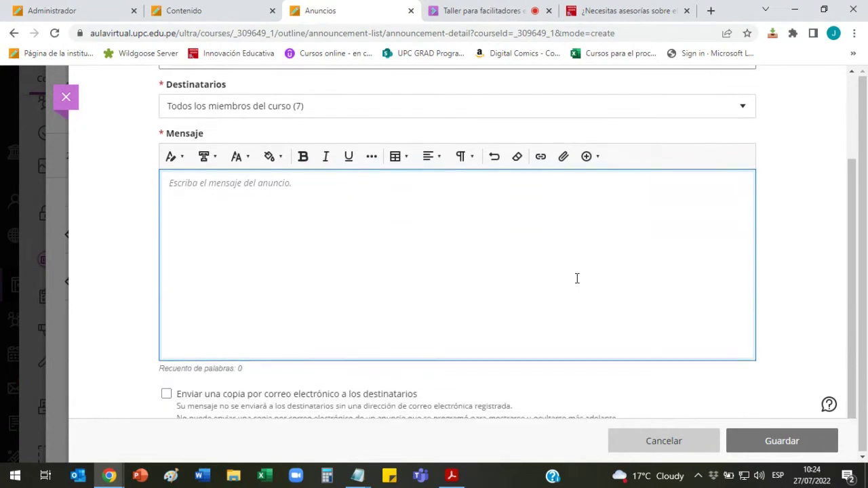
click(577, 278)
click(483, 10)
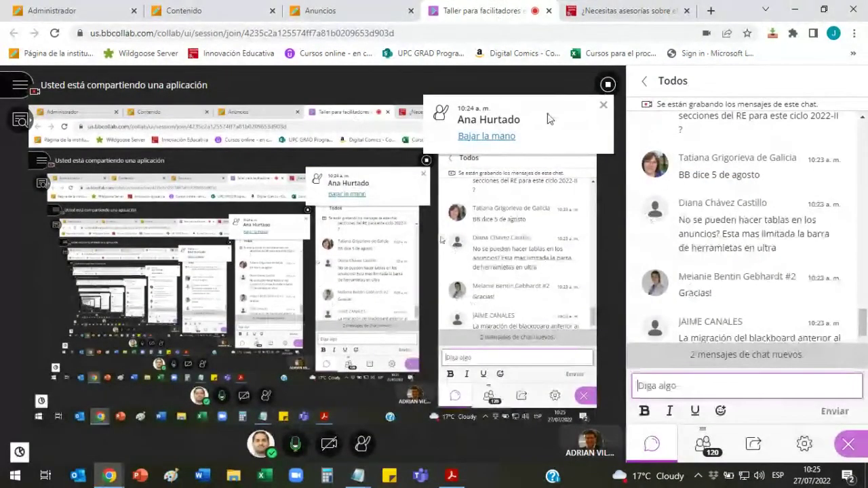
key(ctrl+shift+Tab)
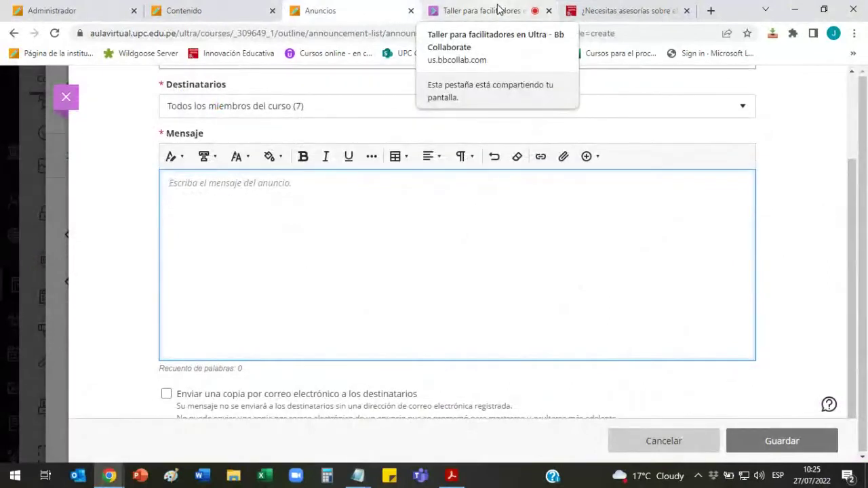
click(498, 9)
click(400, 13)
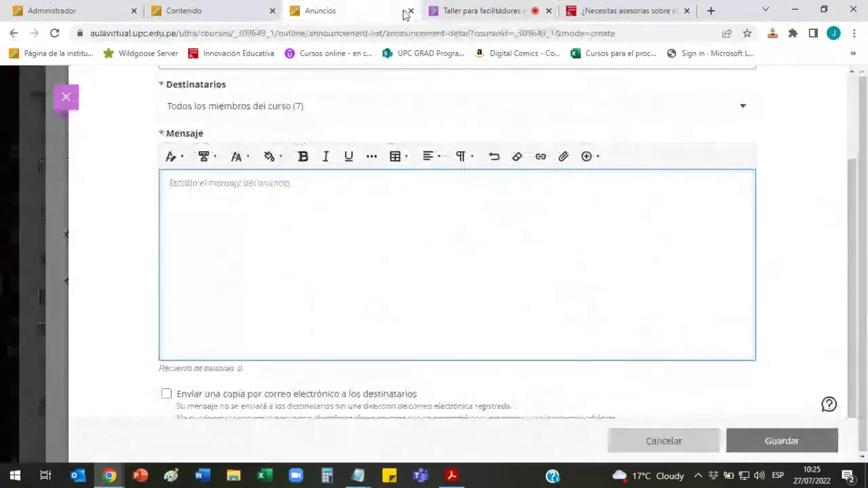
click(478, 8)
scroll(773, 275, down, 5)
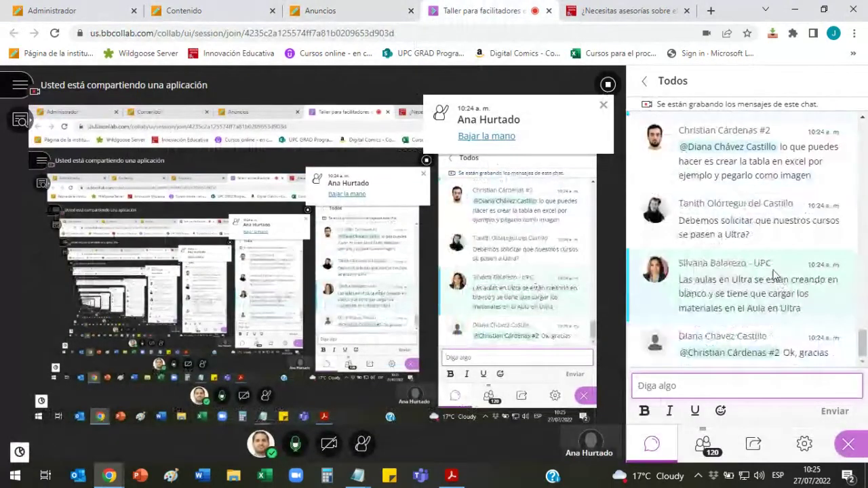
click(744, 224)
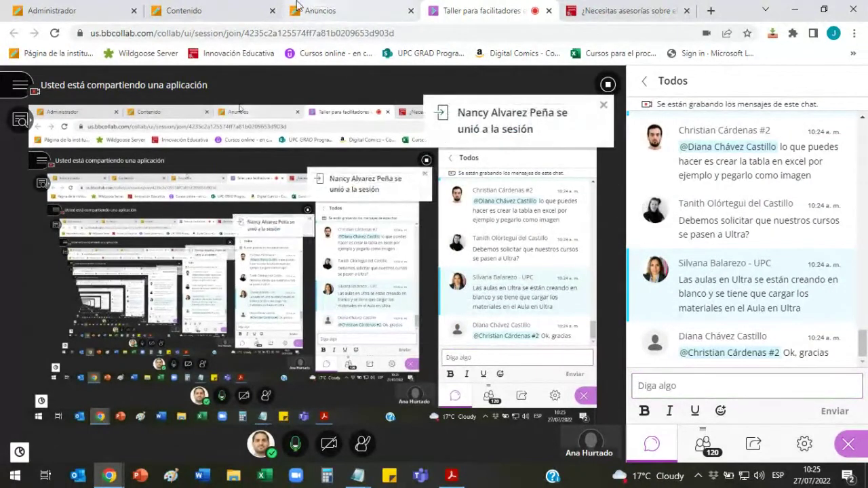
click(319, 10)
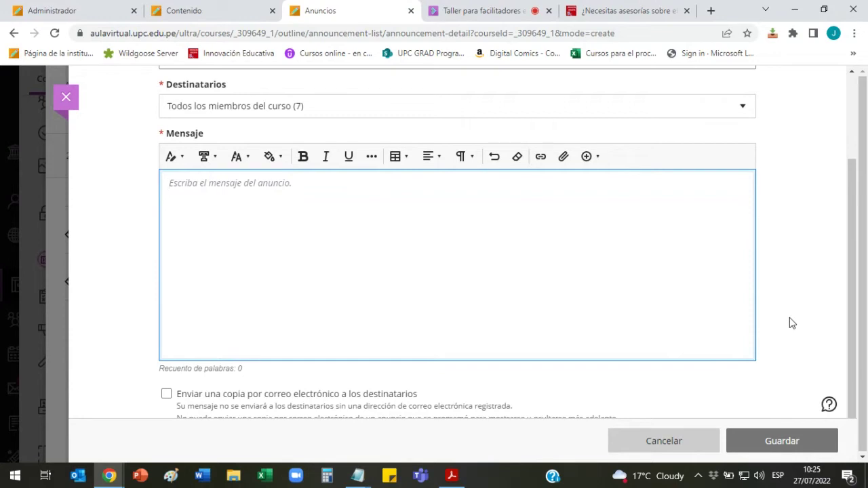
Step: Close the Nuevo anuncio and Anuncios del curso panels, returning to the Aula de pruebas Ultra outline
scroll(789, 324, up, 2)
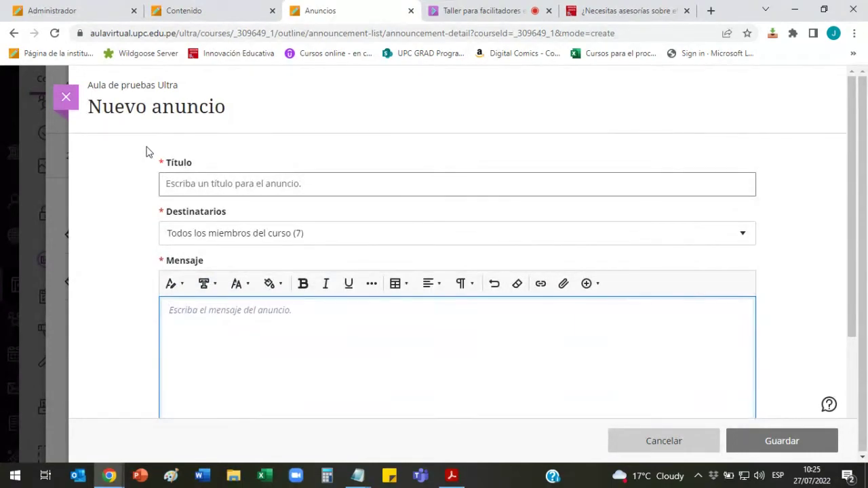
click(73, 105)
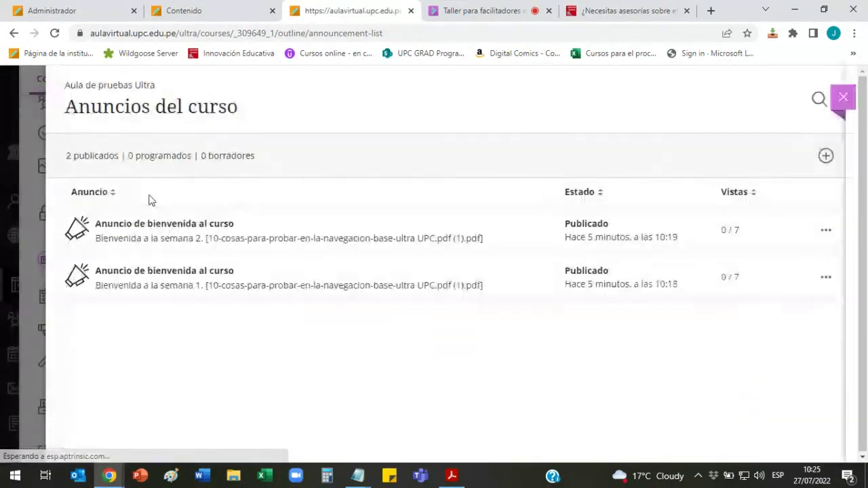
click(45, 101)
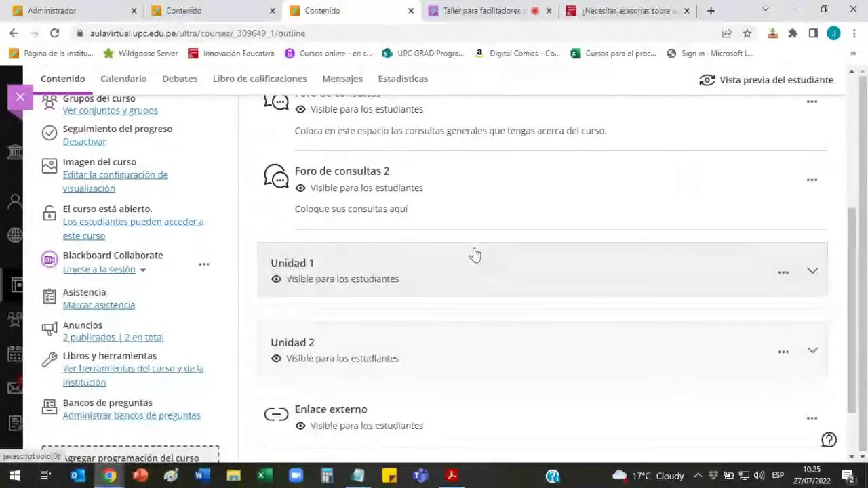
scroll(473, 253, up, 1)
scroll(475, 253, up, 5)
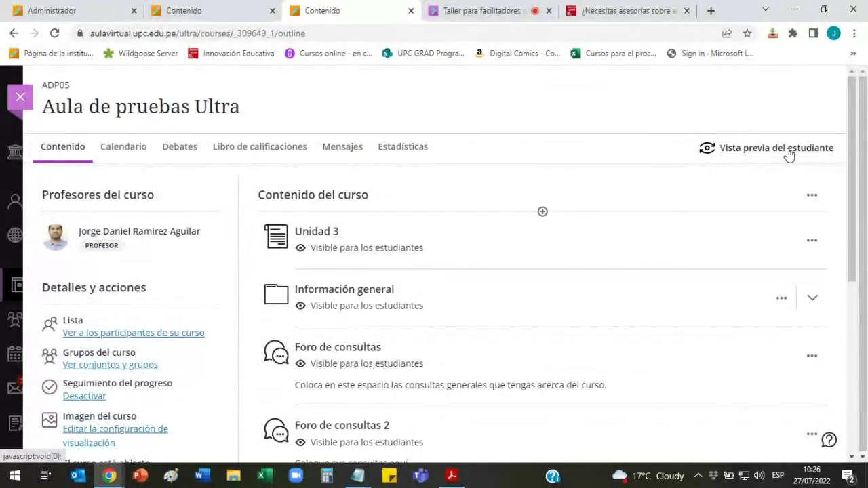
scroll(454, 194, down, 4)
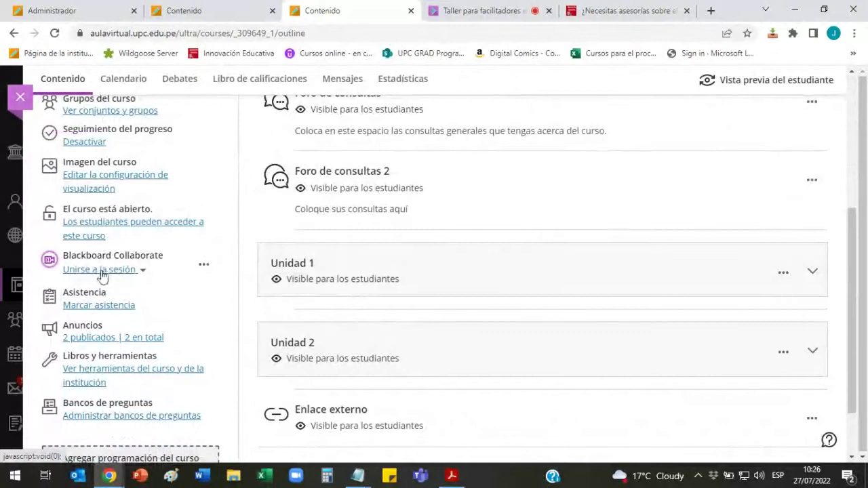
scroll(502, 259, up, 4)
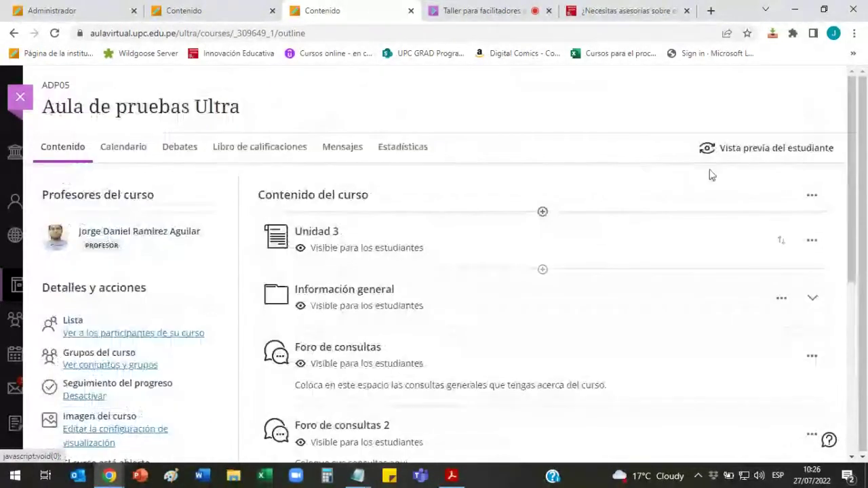
Step: Launch Student Preview, dismiss the Assist introduction, then exit the preview
click(766, 150)
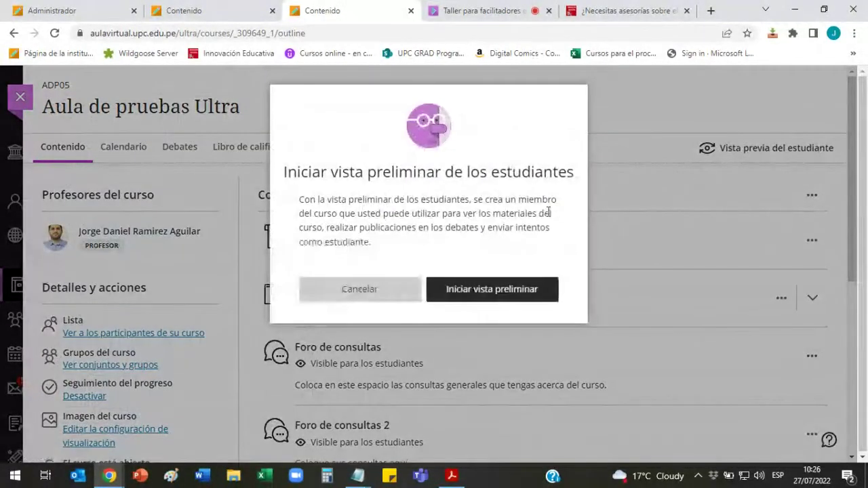
click(520, 290)
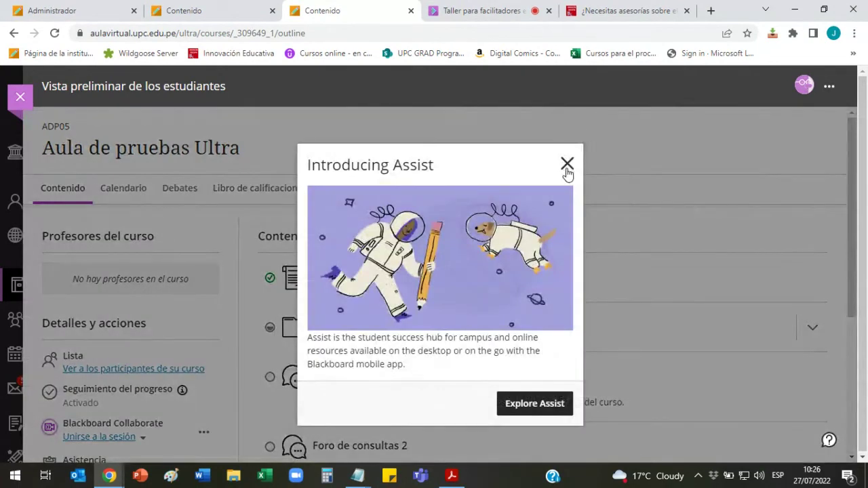
click(566, 164)
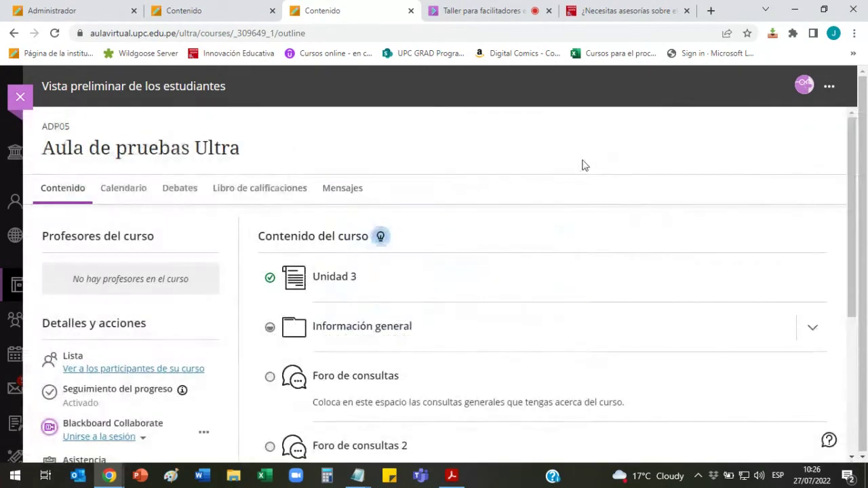
click(20, 97)
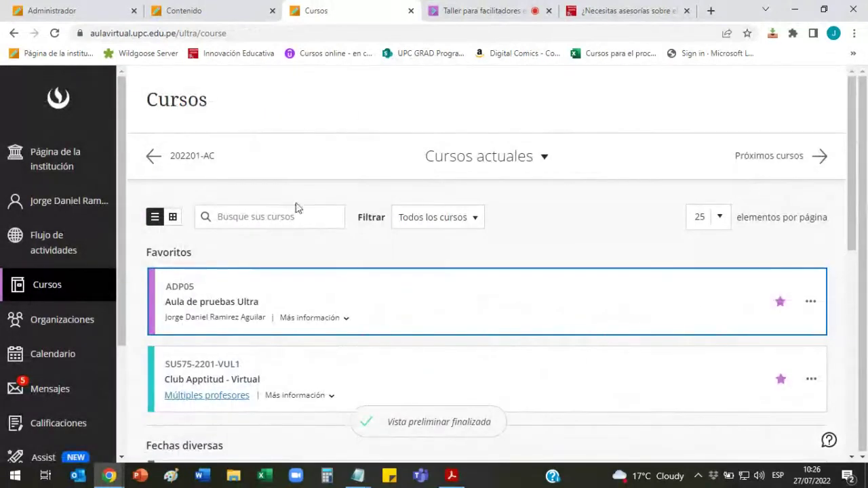
Step: Open Aula de pruebas Ultra, scroll through its content outline, and close it
click(234, 303)
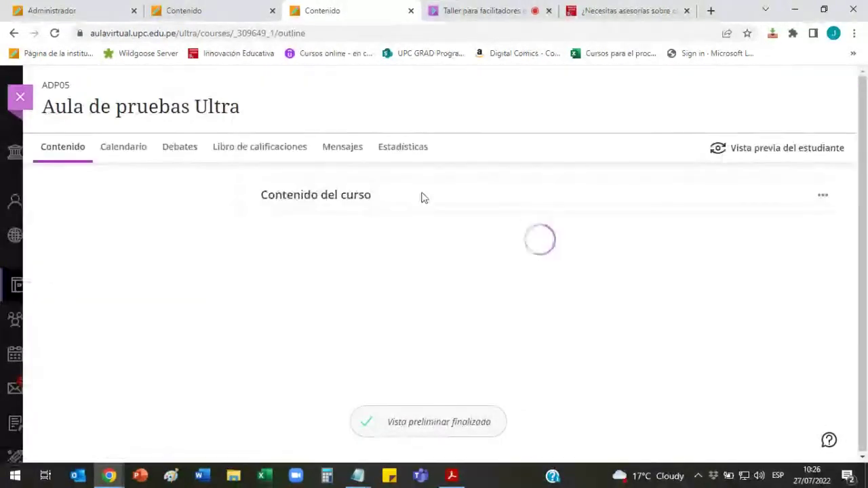
scroll(456, 196, down, 3)
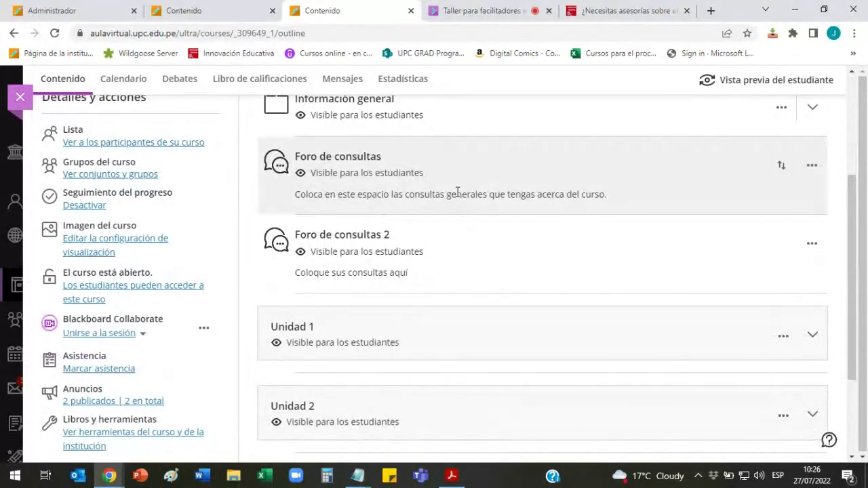
scroll(516, 203, down, 1)
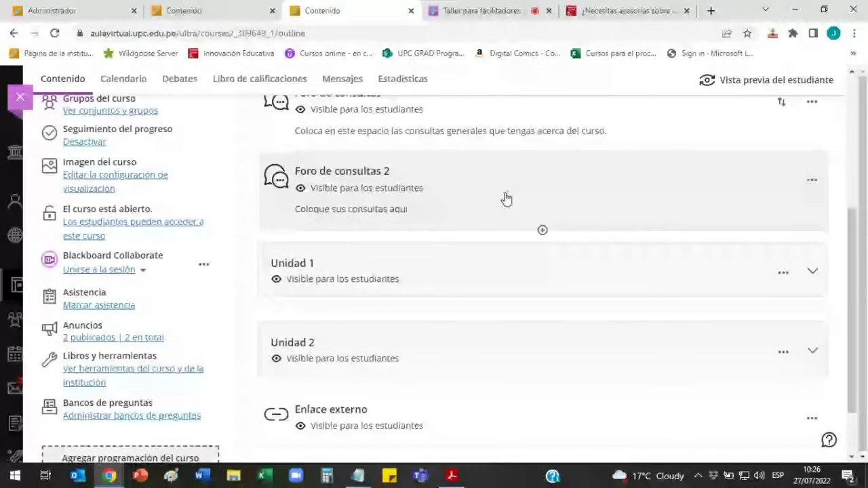
scroll(475, 204, up, 3)
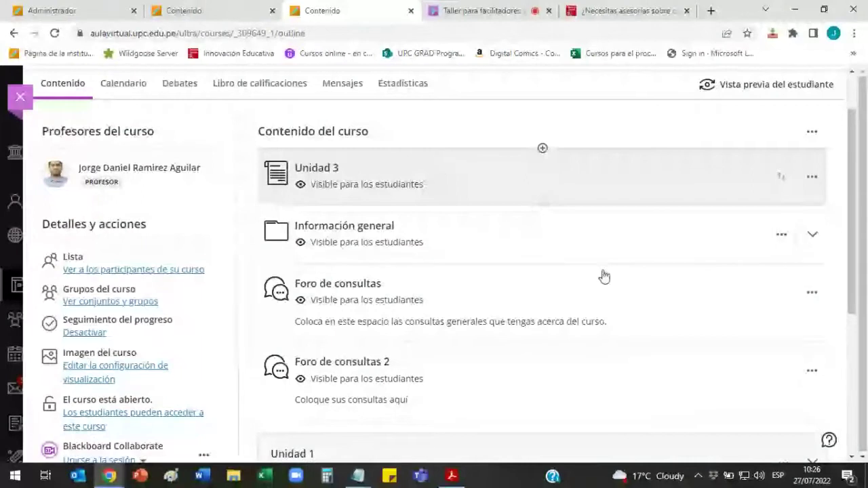
scroll(515, 251, up, 1)
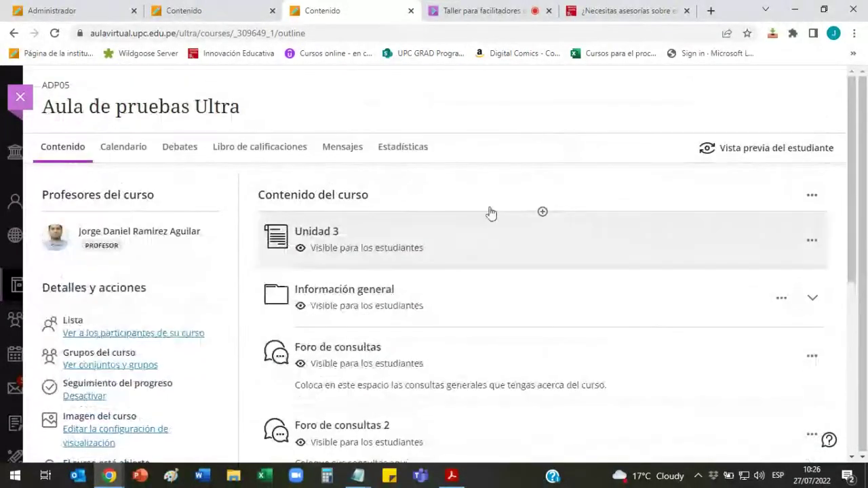
scroll(305, 211, down, 4)
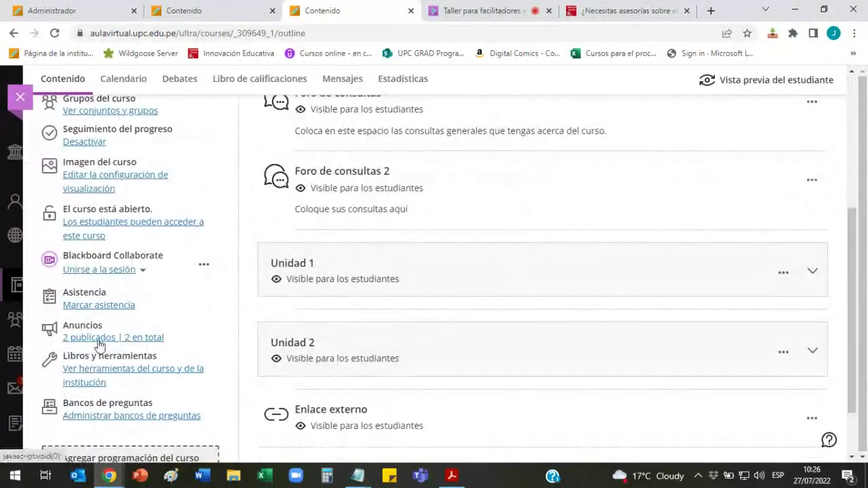
scroll(482, 207, up, 4)
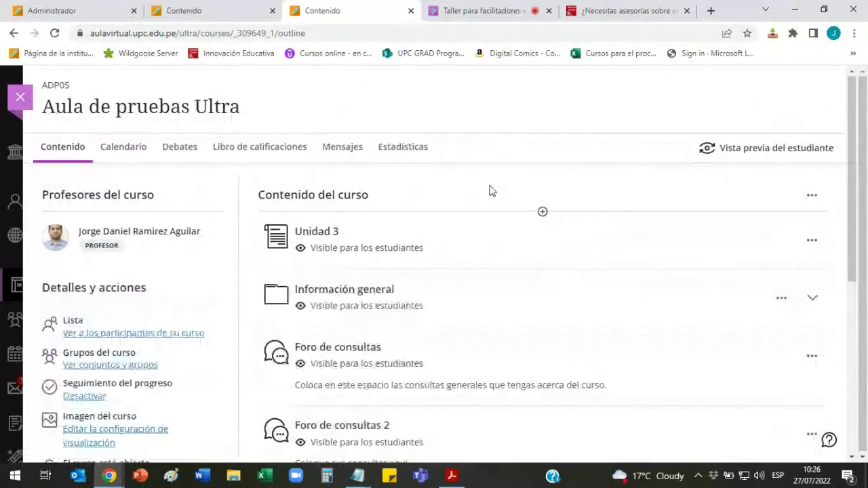
click(20, 102)
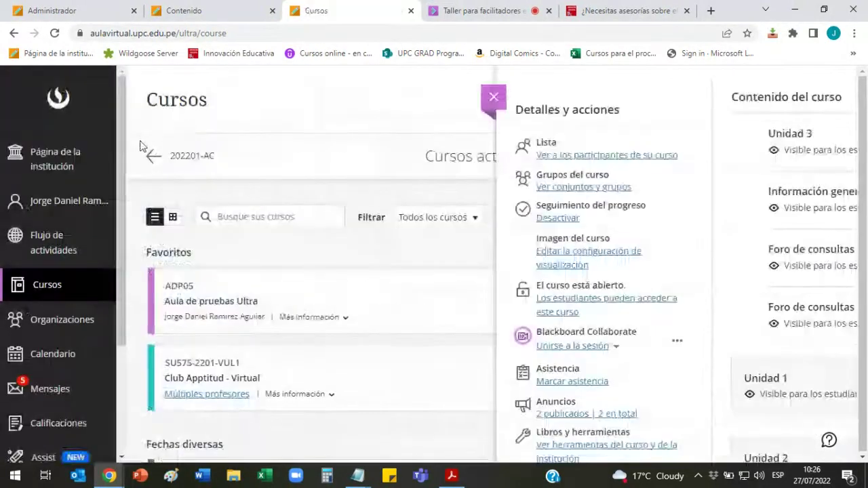
Step: Sign out and sign back in with a saved student account, dismissing the password warning
click(56, 406)
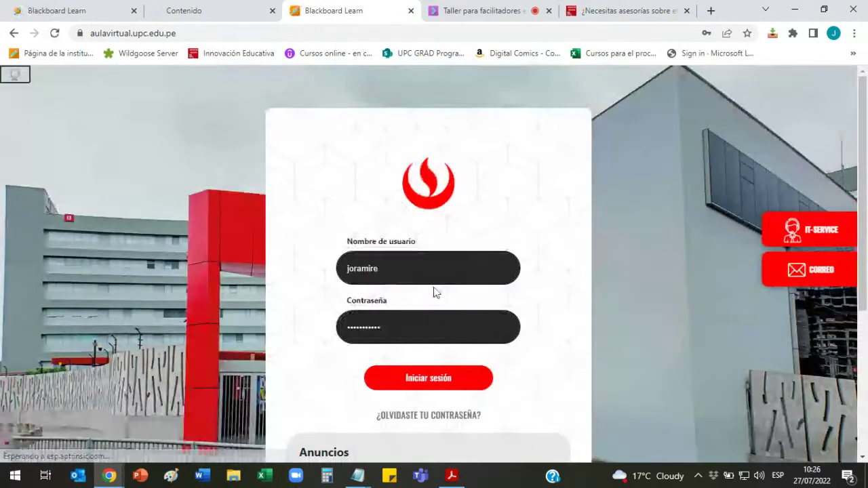
click(432, 282)
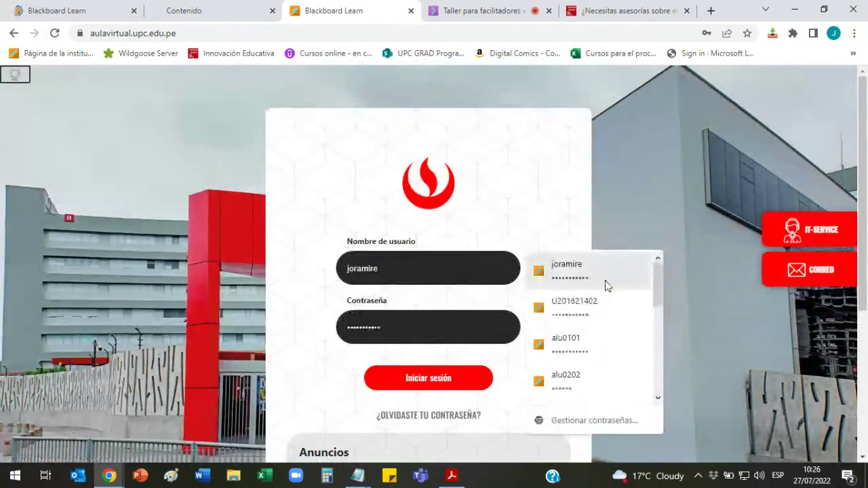
click(590, 372)
click(461, 378)
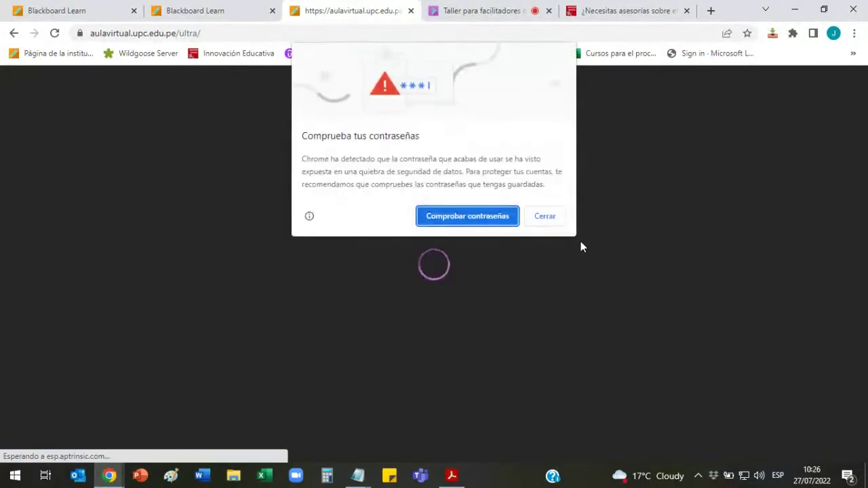
click(545, 219)
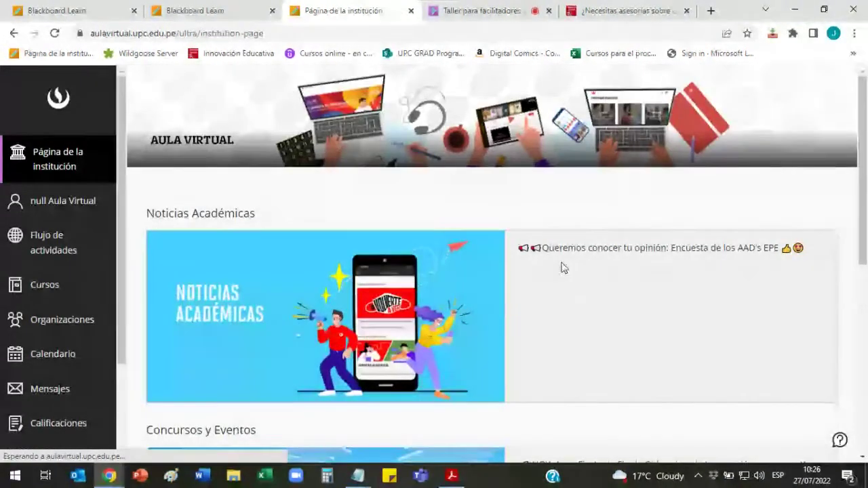
Step: Open the Flujo de actividades page and scroll its overdue items
scroll(224, 224, down, 2)
scroll(112, 245, down, 1)
click(17, 179)
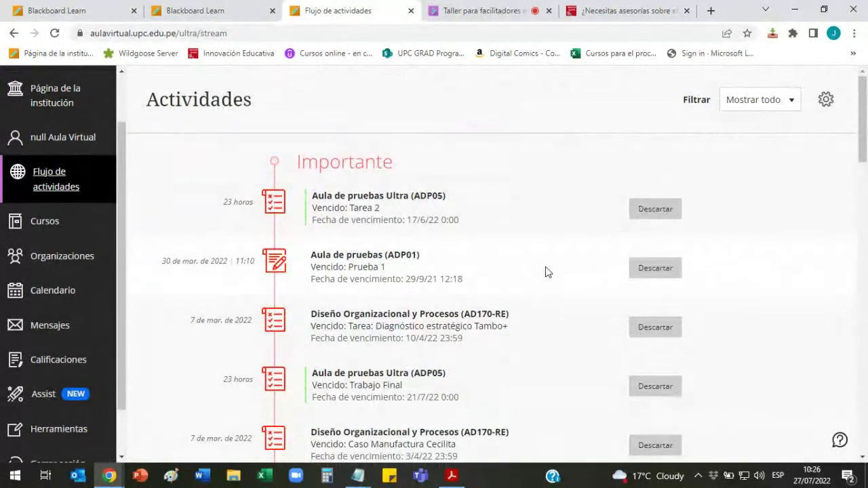
scroll(68, 237, down, 1)
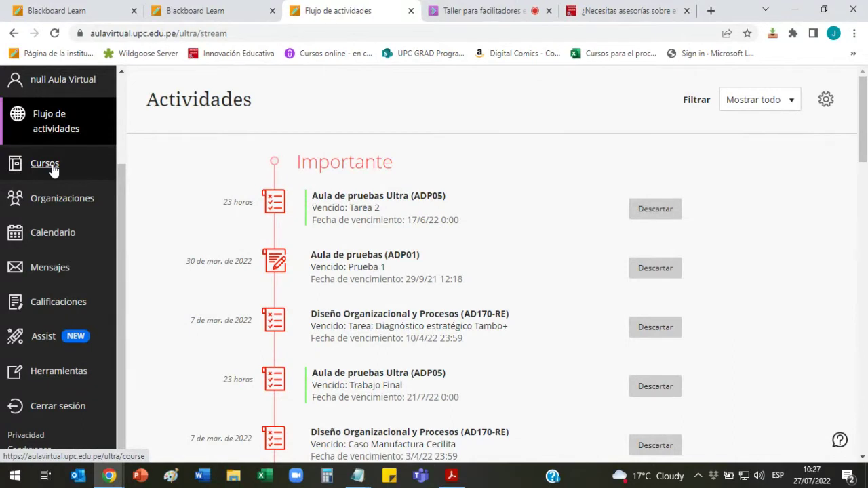
Step: Go to Cursos, scroll to Fechas diversas, and open the Aula de pruebas Ultra course
click(54, 170)
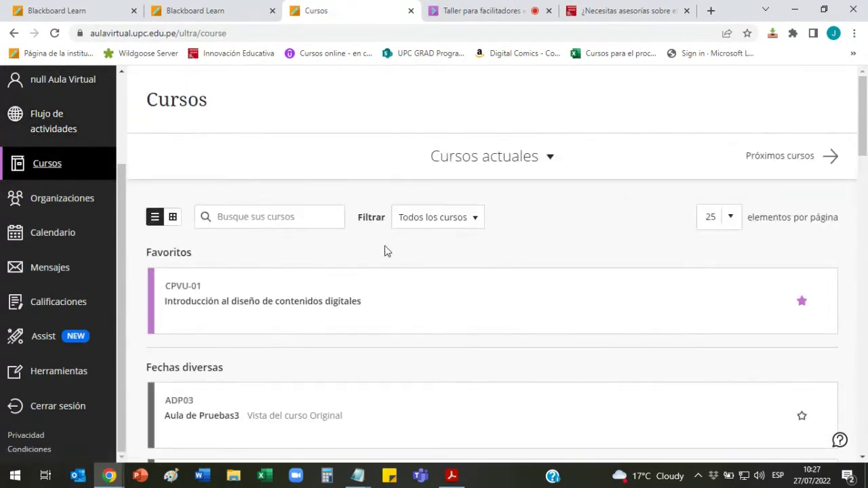
scroll(384, 250, down, 2)
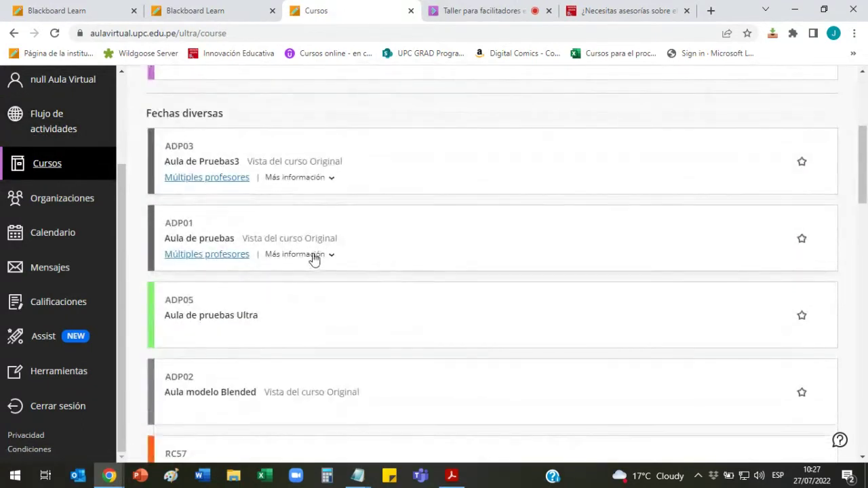
scroll(314, 258, down, 1)
click(233, 252)
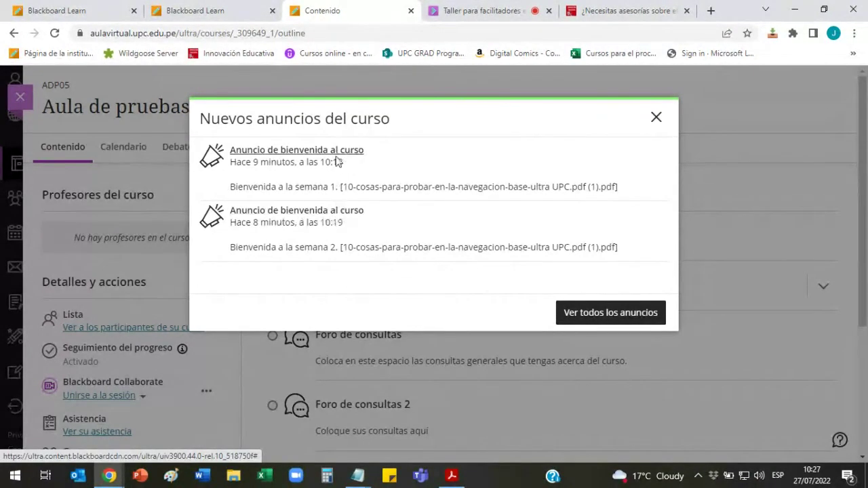
Step: Open all announcements, read the week 2 and week 1 welcomes, then exit the course
click(605, 316)
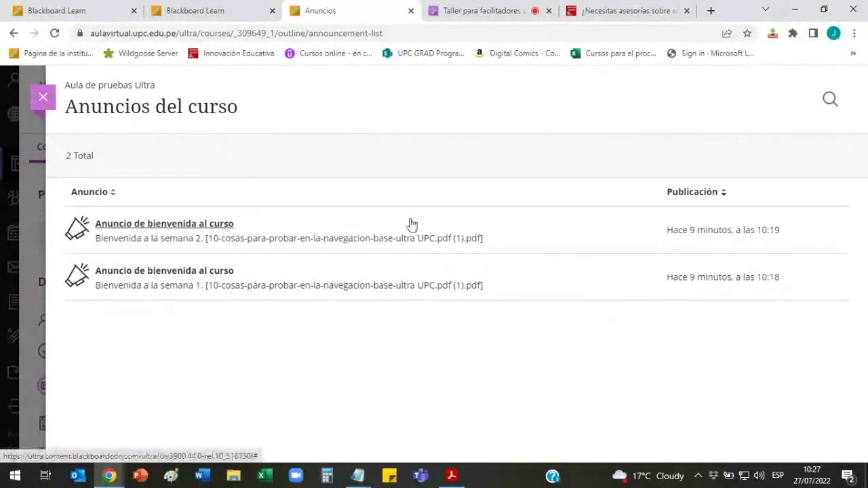
click(208, 225)
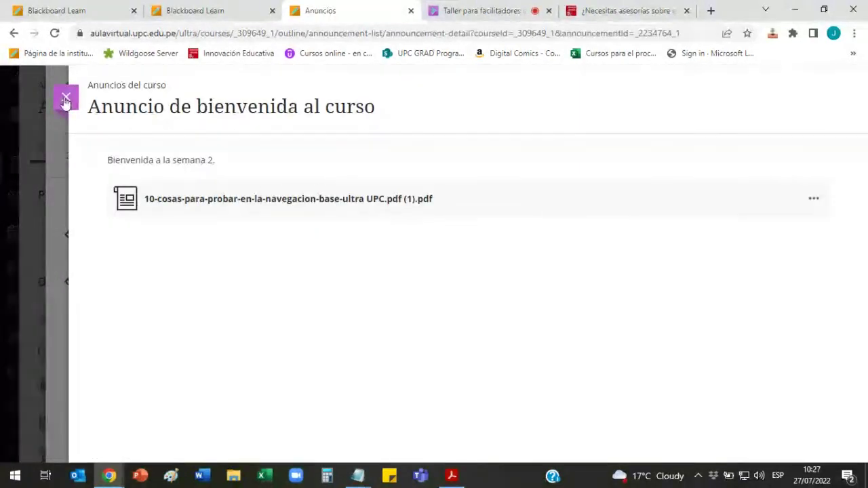
click(65, 98)
click(214, 273)
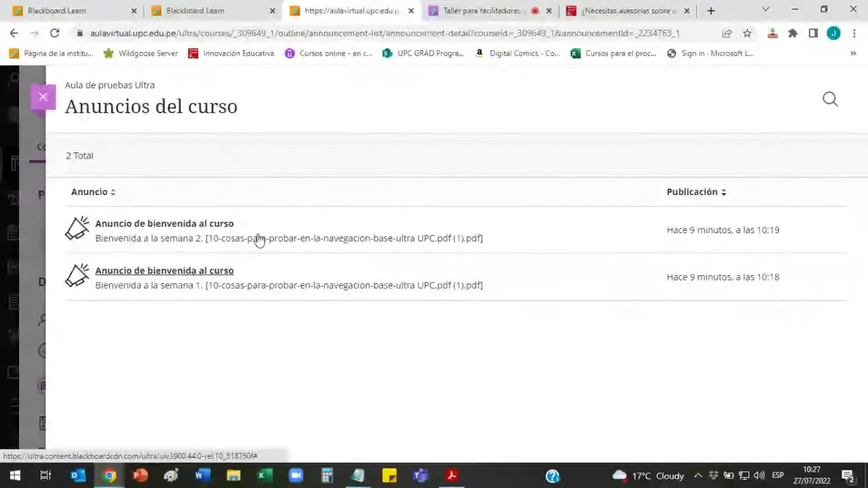
key(Escape)
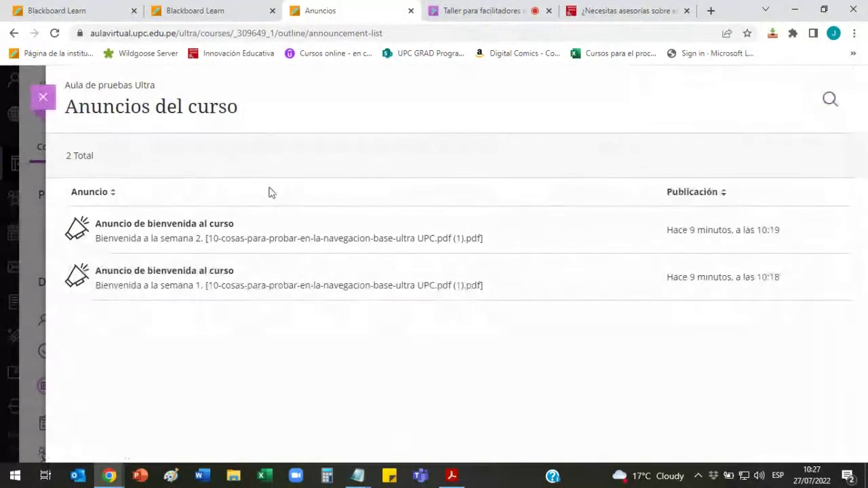
key(Escape)
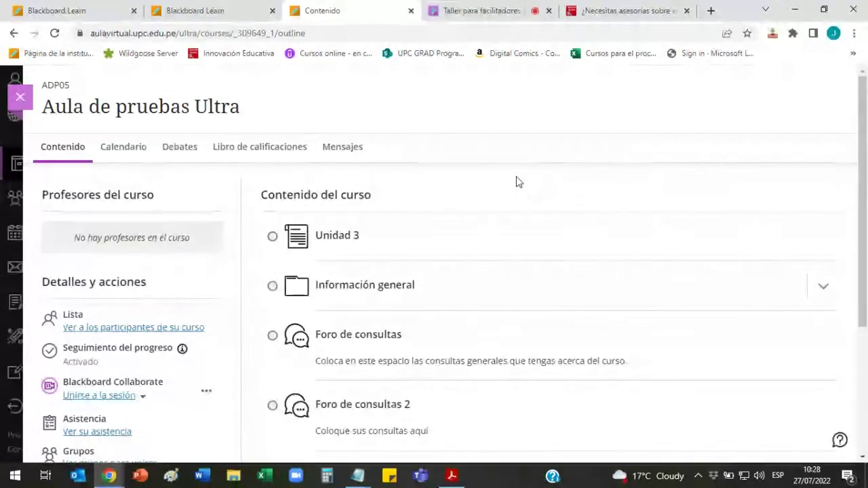
Step: In the Collaborate session, view the chat and Attendees panel, then return to the Cursos tab
click(439, 15)
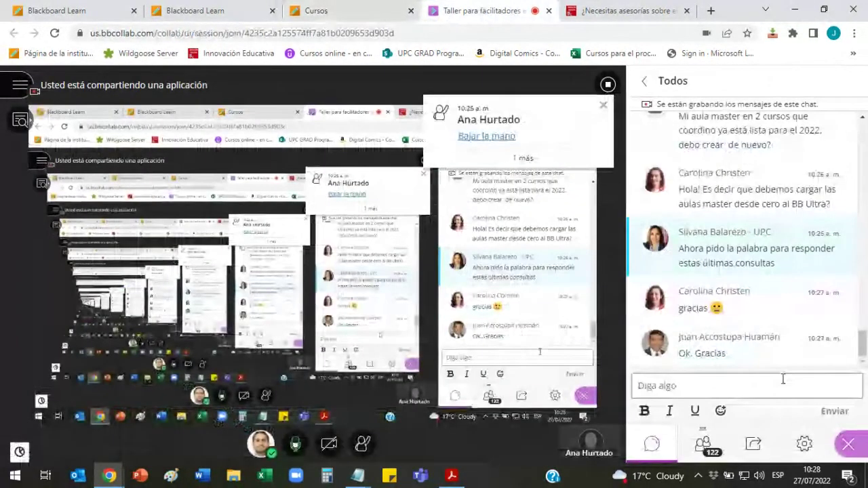
click(783, 381)
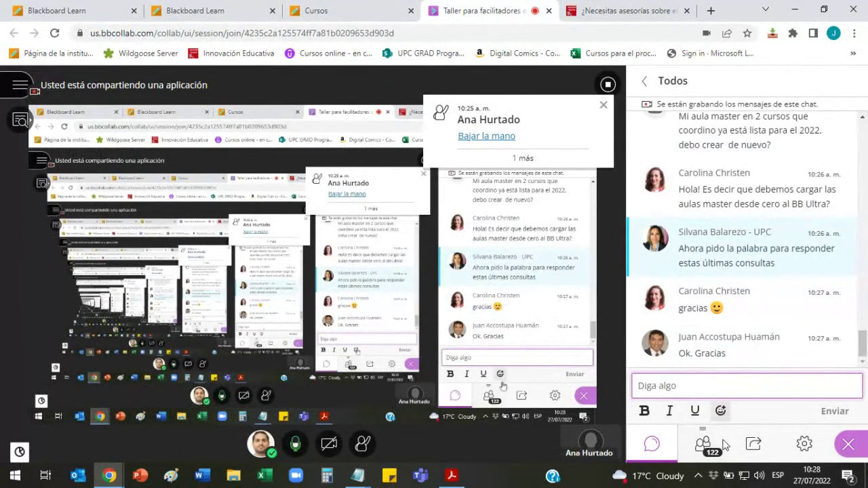
click(703, 446)
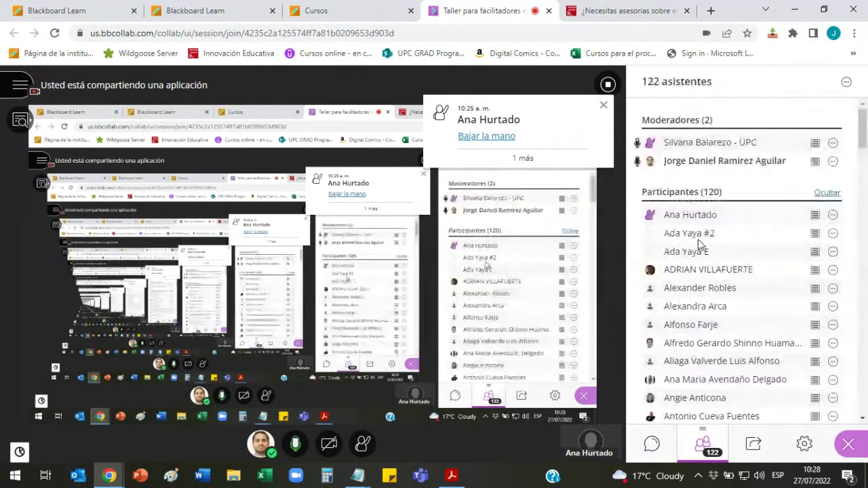
click(654, 444)
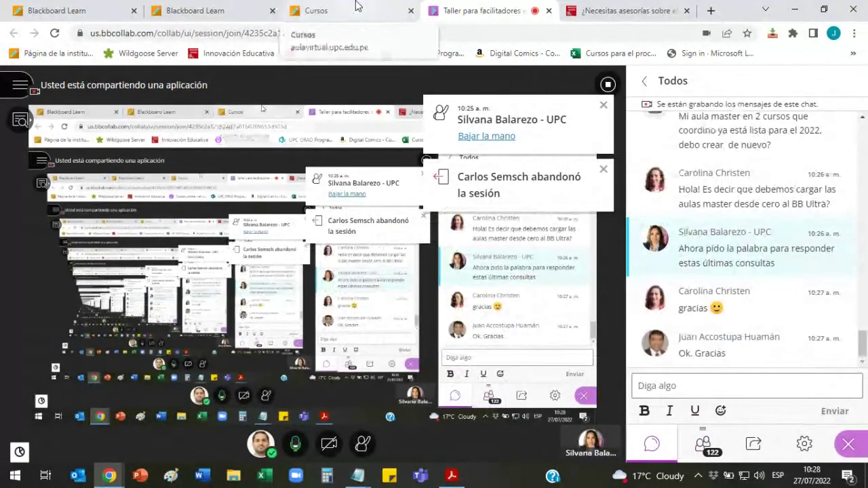
click(357, 8)
Step: Sign out and sign back in with a different saved account
click(76, 407)
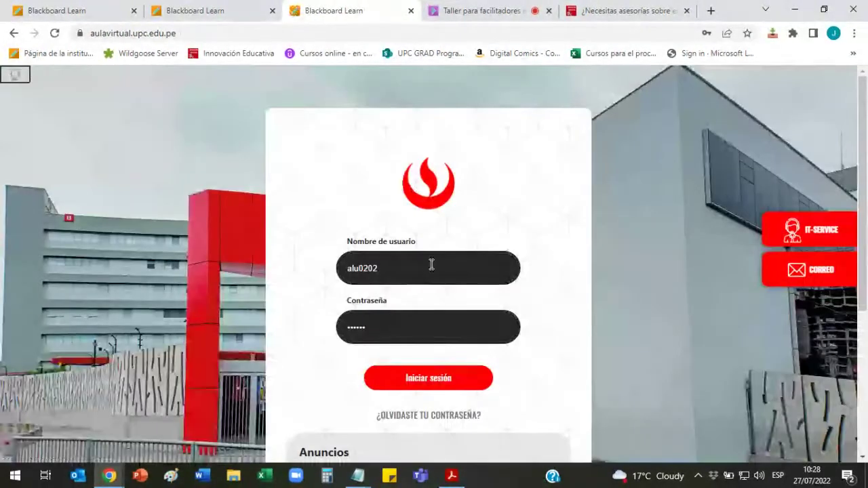
click(432, 264)
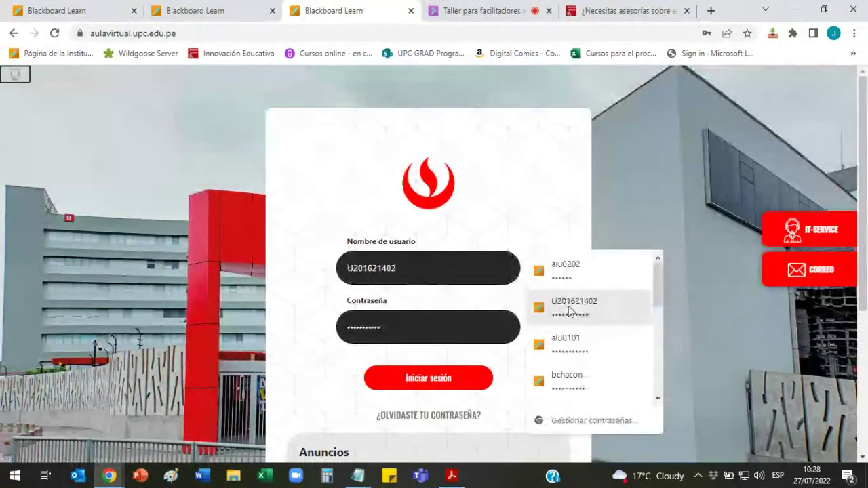
scroll(597, 309, down, 3)
scroll(604, 303, down, 3)
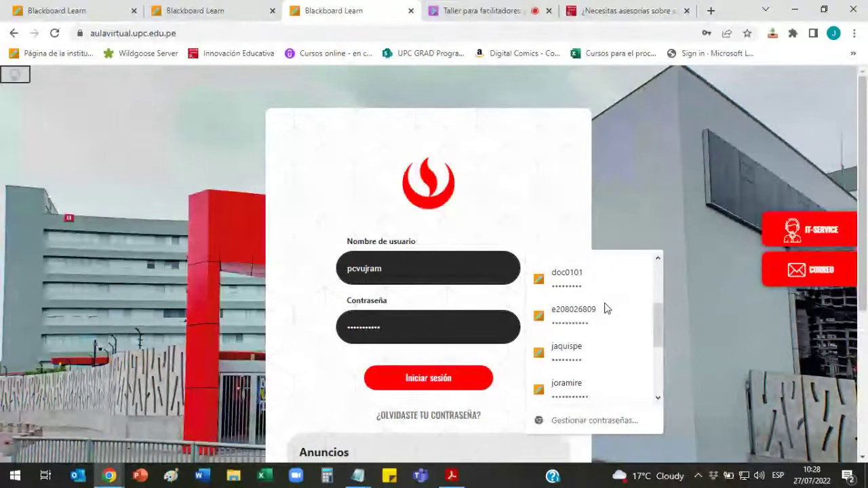
click(590, 382)
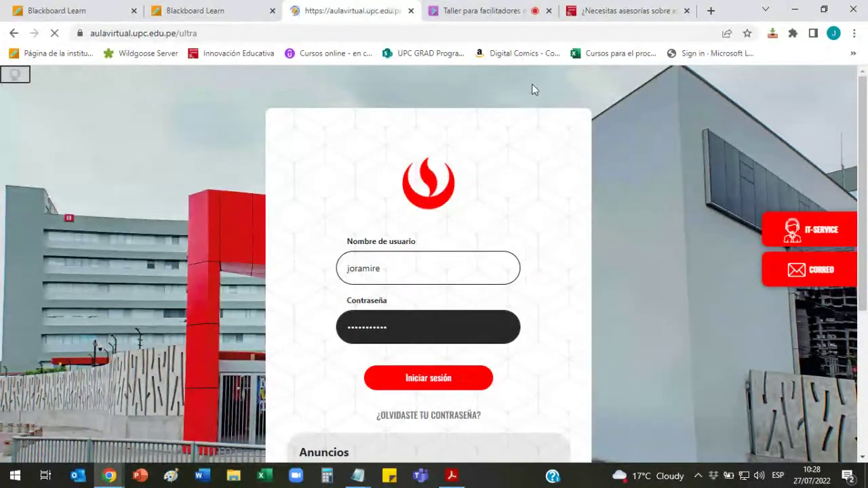
Step: Glance at the workshop session tab, come back, dismiss the Assist introduction, and browse Cursos
click(485, 10)
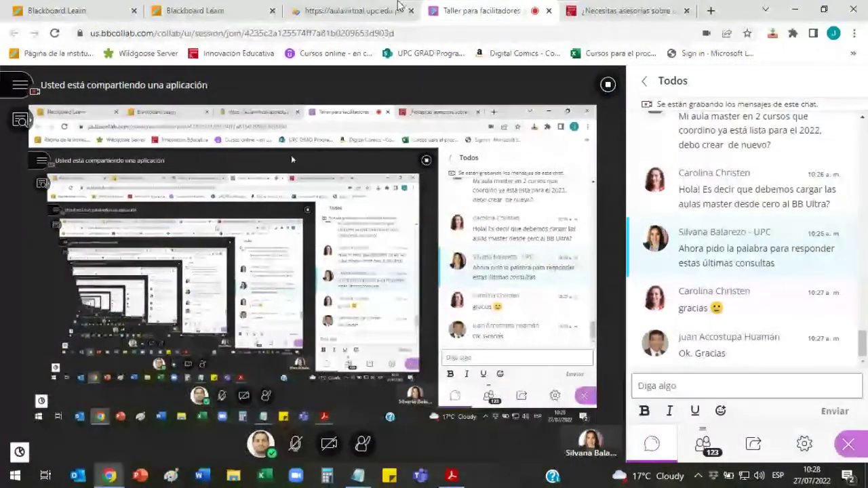
key(ctrl+shift+Tab)
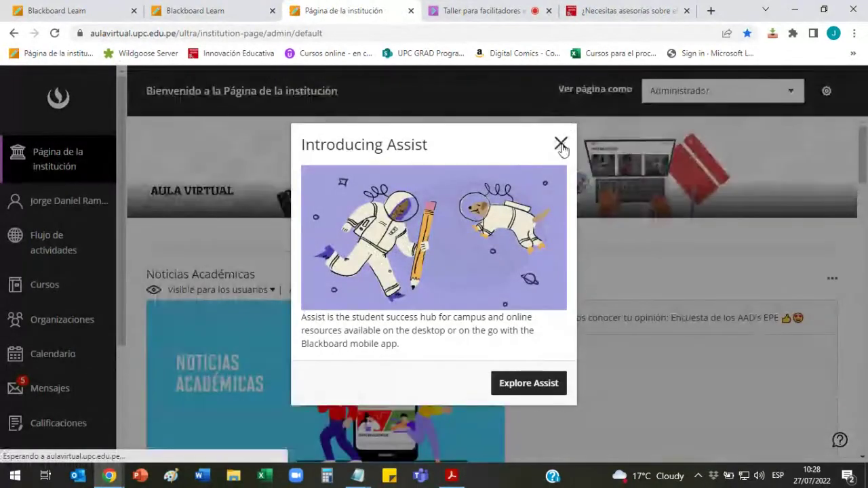
click(560, 144)
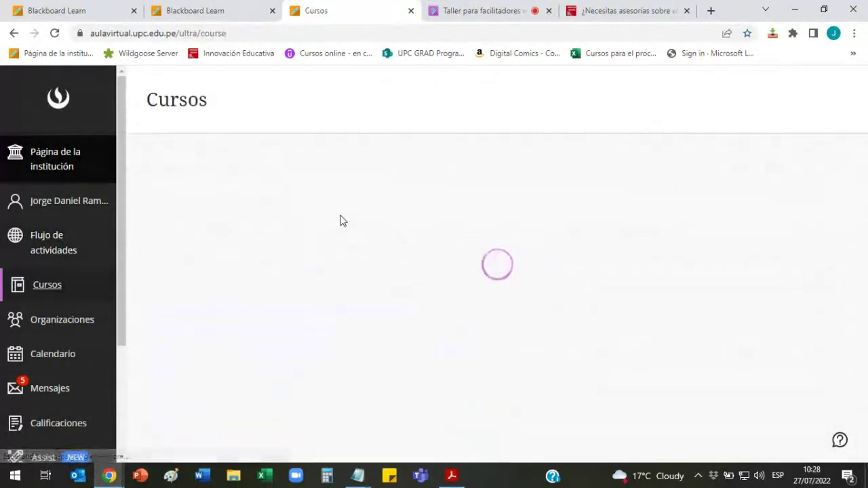
scroll(342, 221, down, 3)
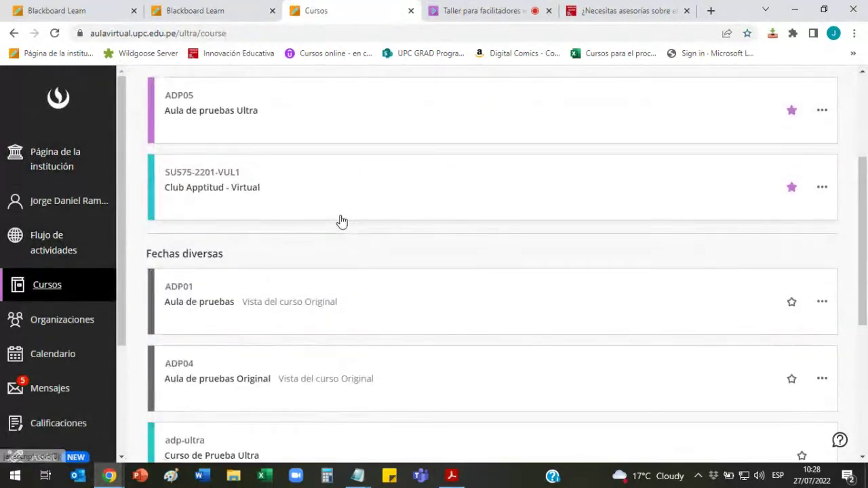
scroll(342, 222, down, 2)
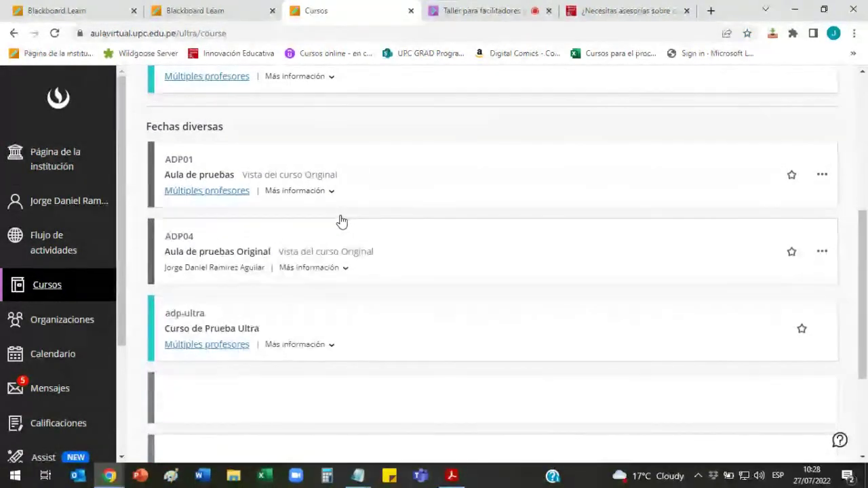
scroll(306, 233, up, 2)
scroll(309, 231, up, 2)
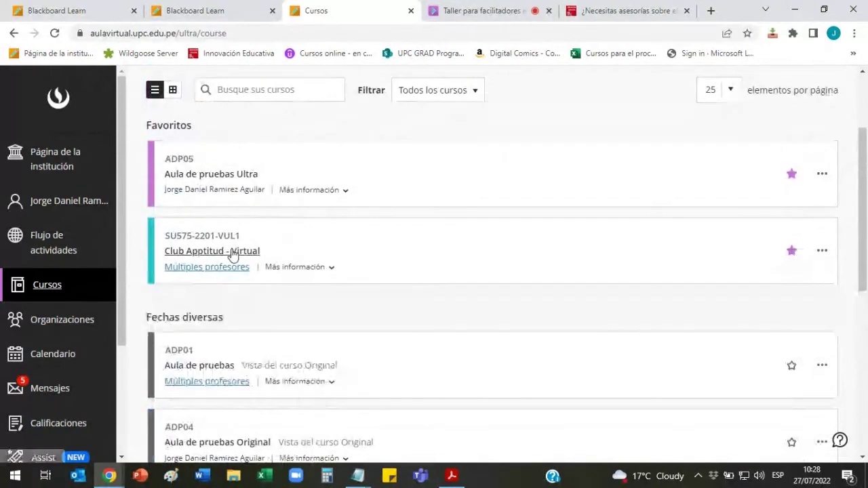
Step: Visit the Aula de pruebas Ultra course, dismiss its announcements, and go back to Taller para facilitadores
click(236, 178)
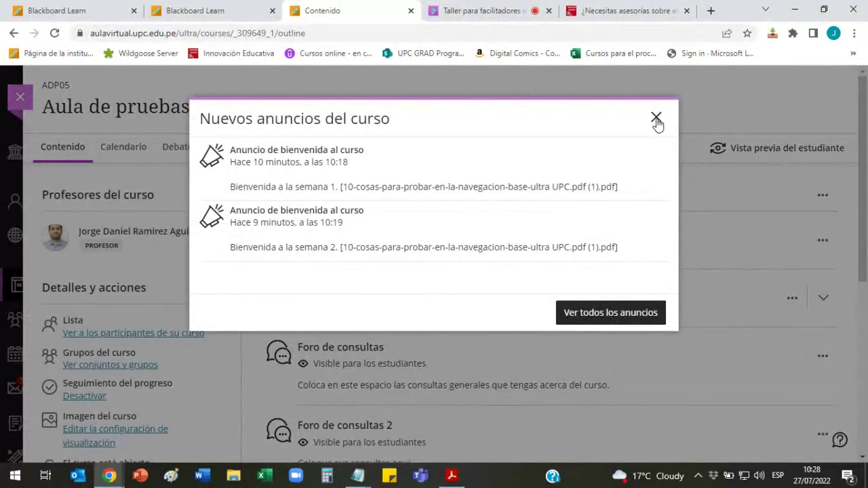
click(656, 119)
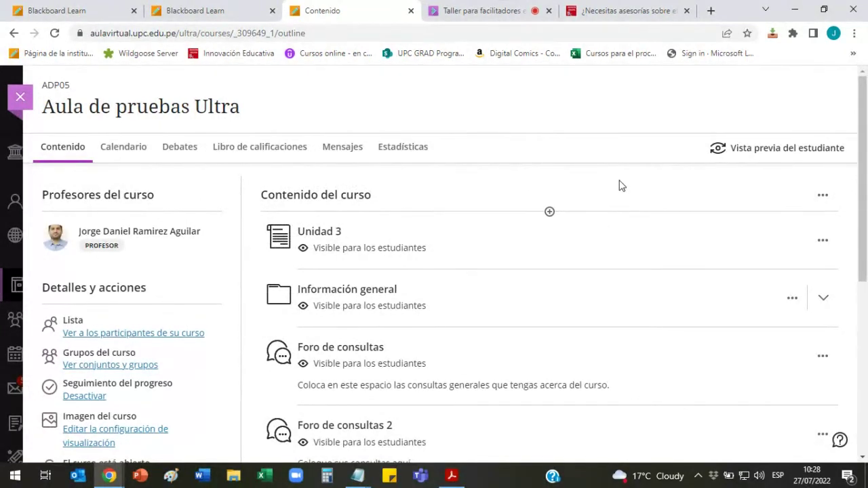
click(497, 7)
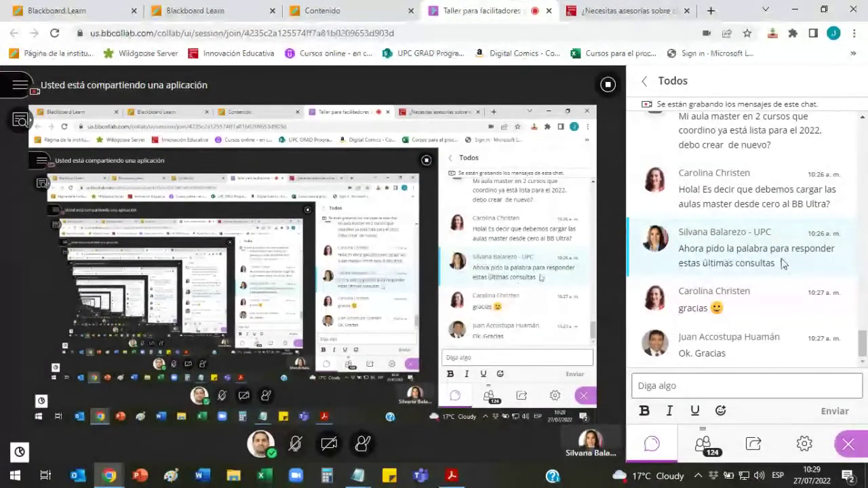
scroll(781, 263, up, 5)
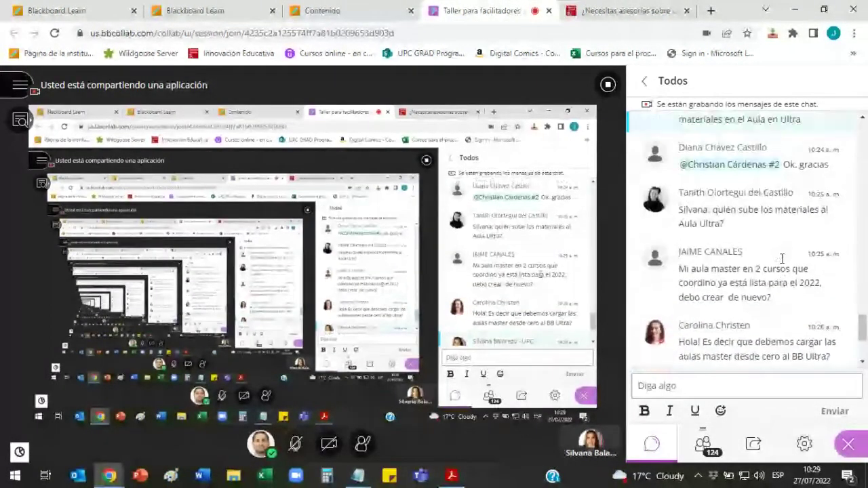
scroll(781, 258, up, 5)
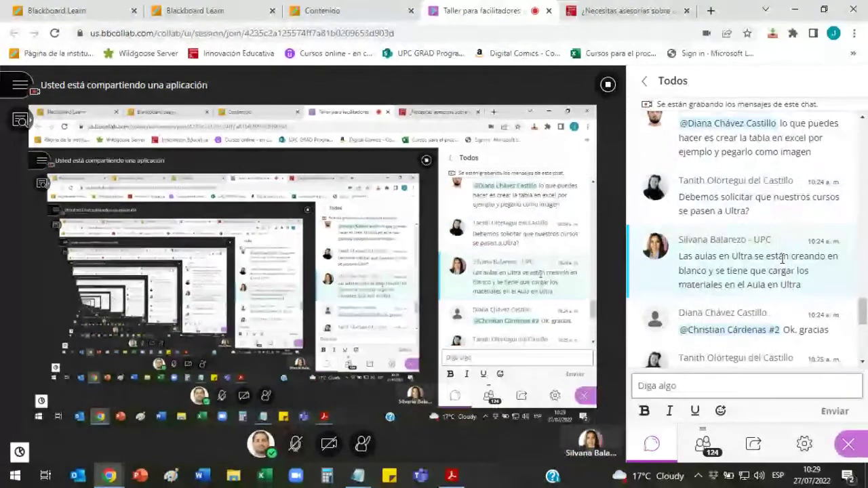
scroll(783, 271, down, 10)
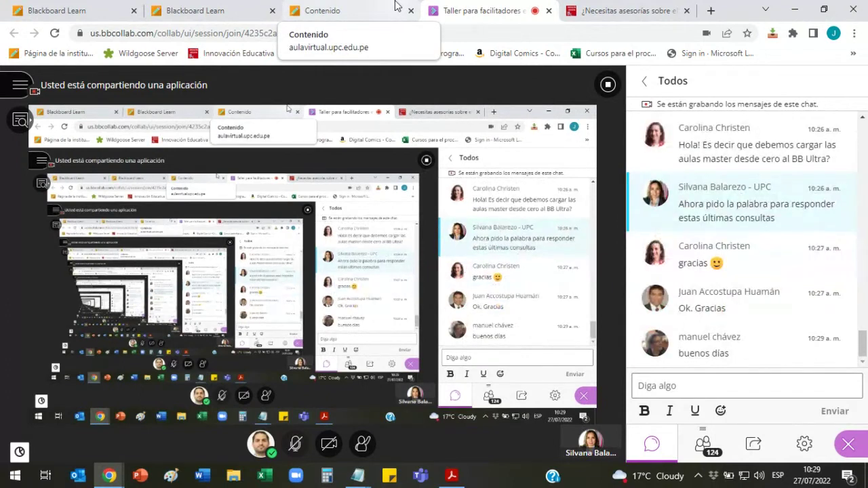
Step: Switch to the Contenido tab showing the Aula de pruebas Ultra course outline
click(396, 7)
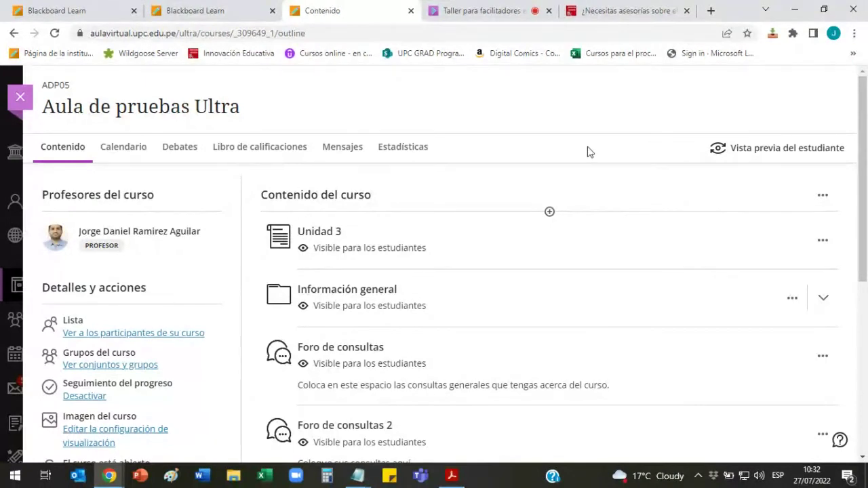
Step: Return to the Taller para facilitadores session and show its 124 attendees
click(498, 10)
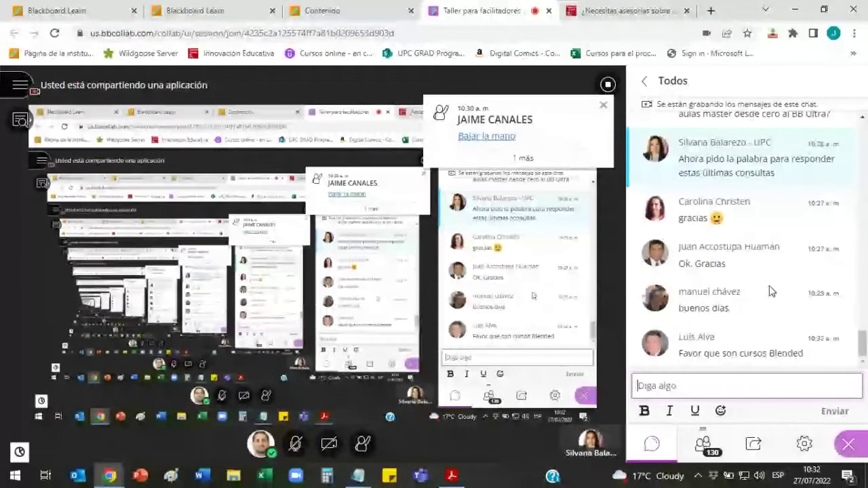
click(703, 443)
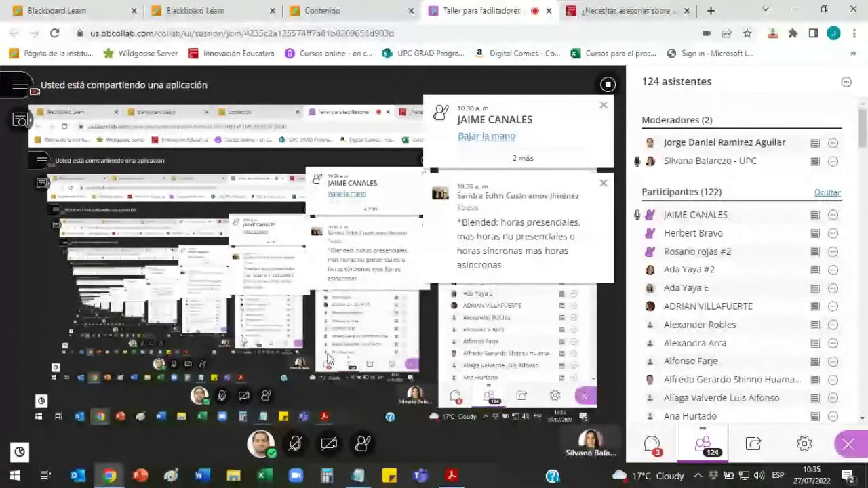
mouse_move(109, 476)
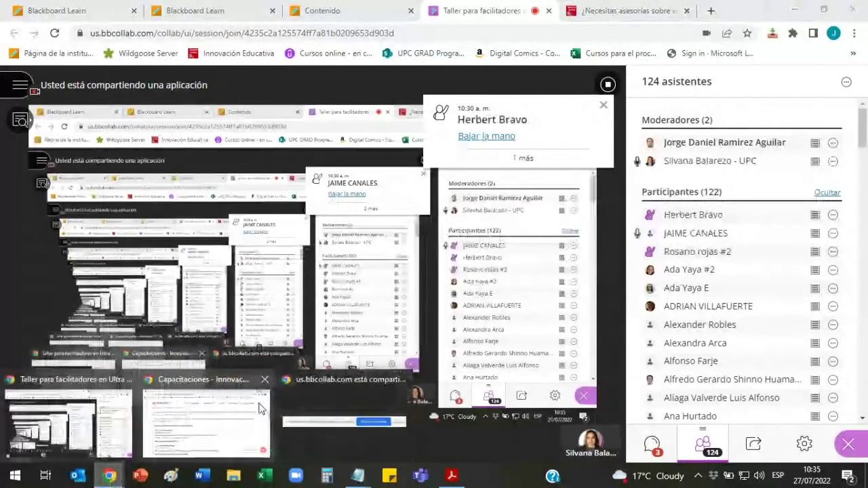
mouse_move(357, 476)
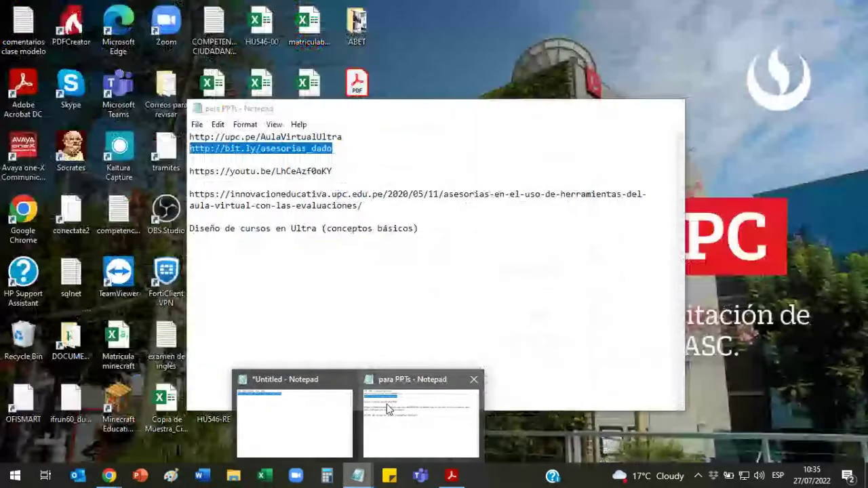
click(387, 408)
drag(353, 138, 189, 137)
key(ctrl+c)
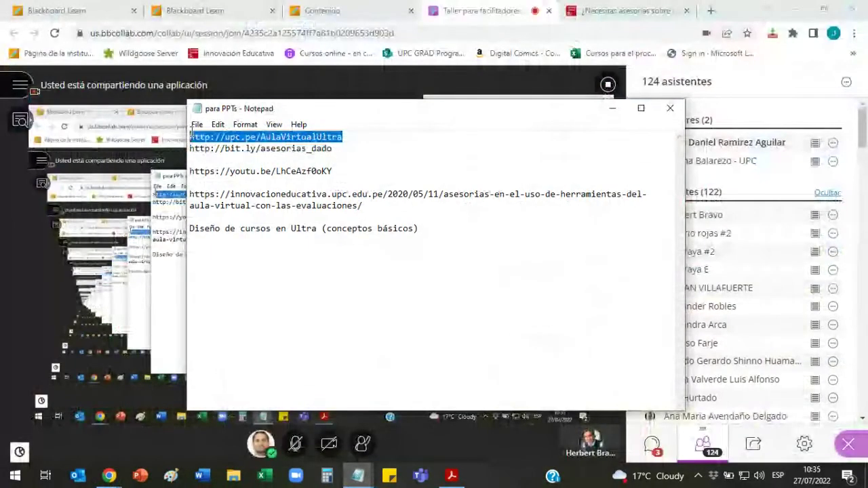
click(611, 109)
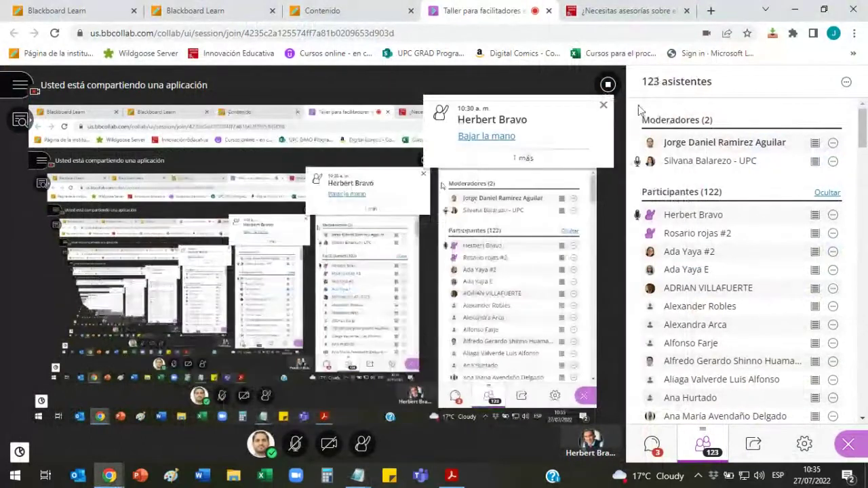
Step: Post the link in the session chat and say yesterday's recording is in capacitaciones
click(653, 444)
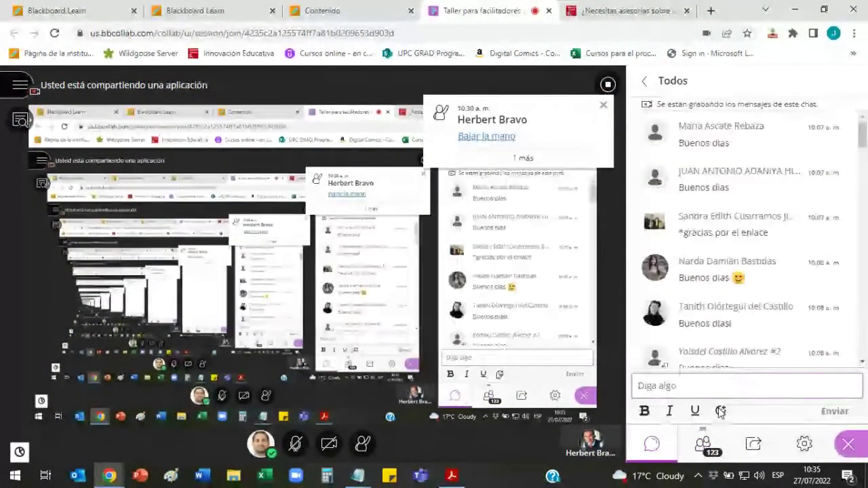
click(745, 385)
key(ctrl+v)
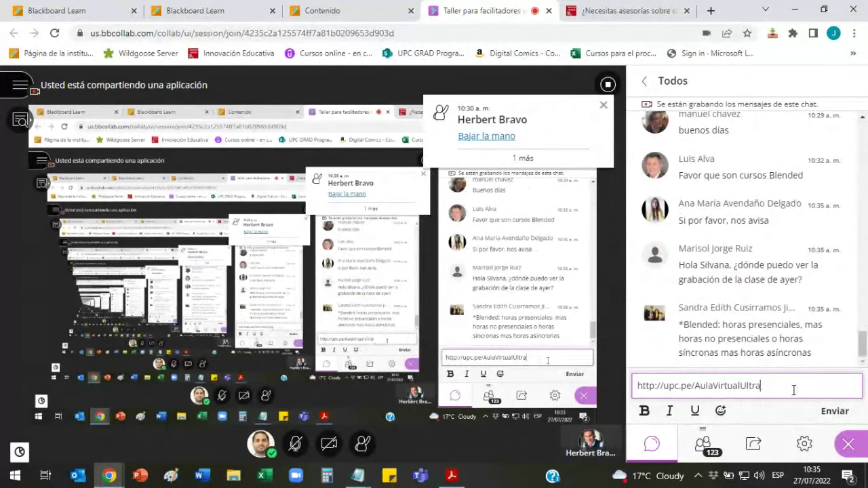
key(Return)
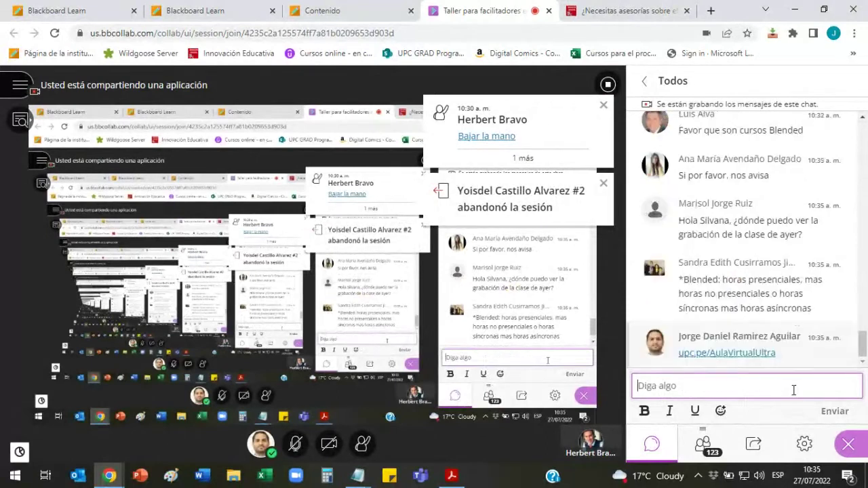
text(aquí en la sec)
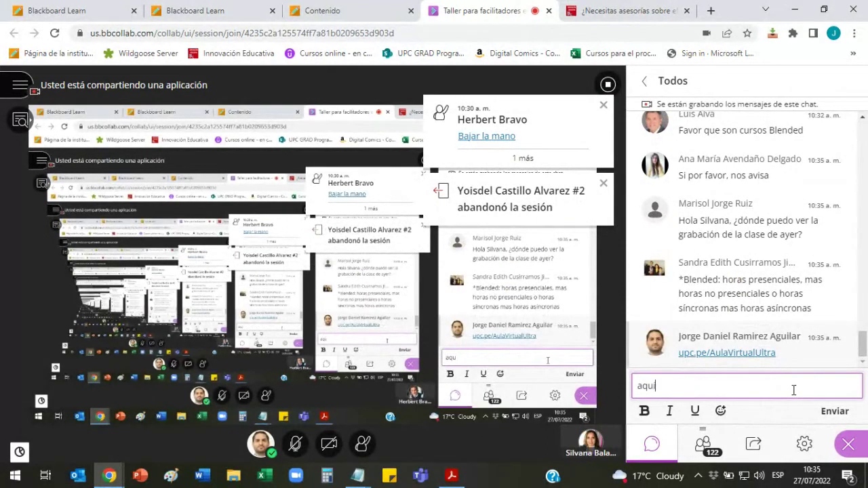
text(ción de capaci)
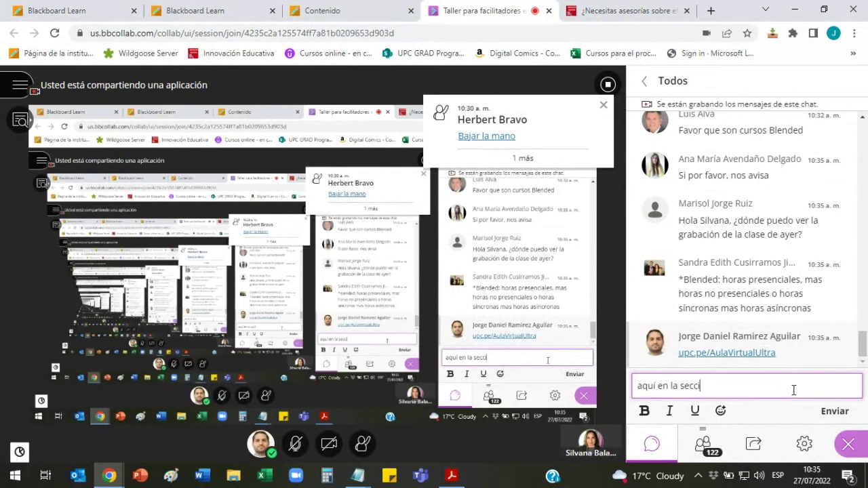
text(taci)
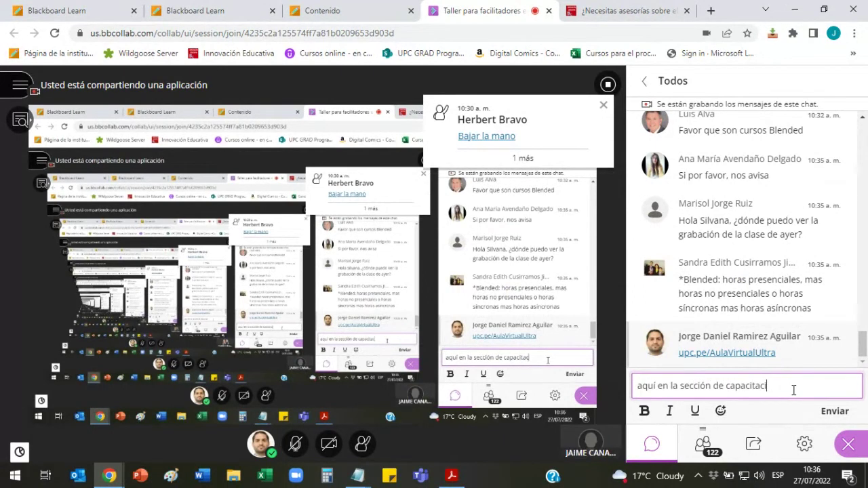
text(ones se)
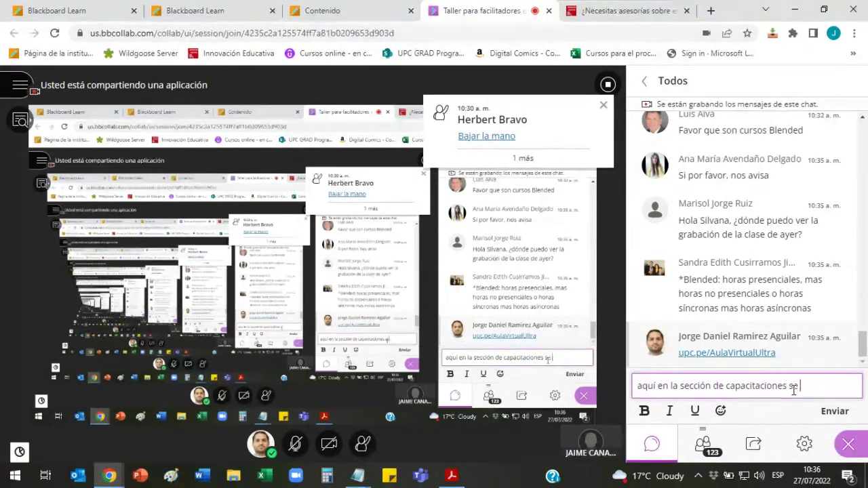
text( puede ver la graba)
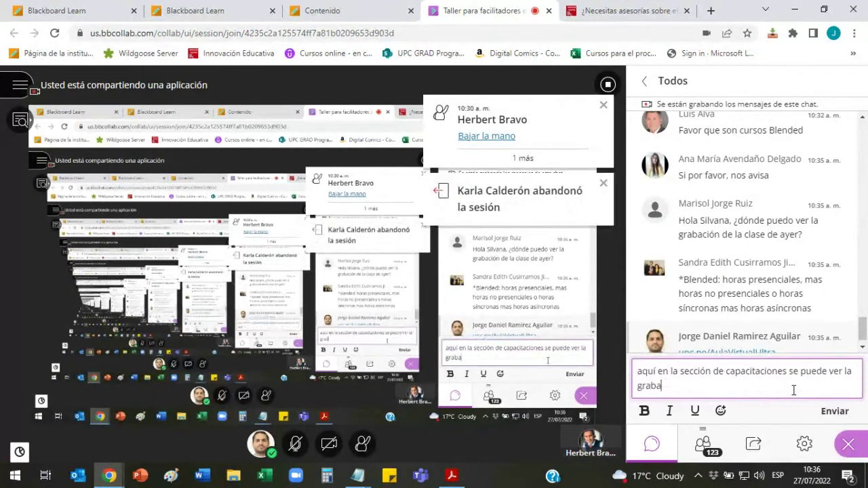
text(ción de ayer)
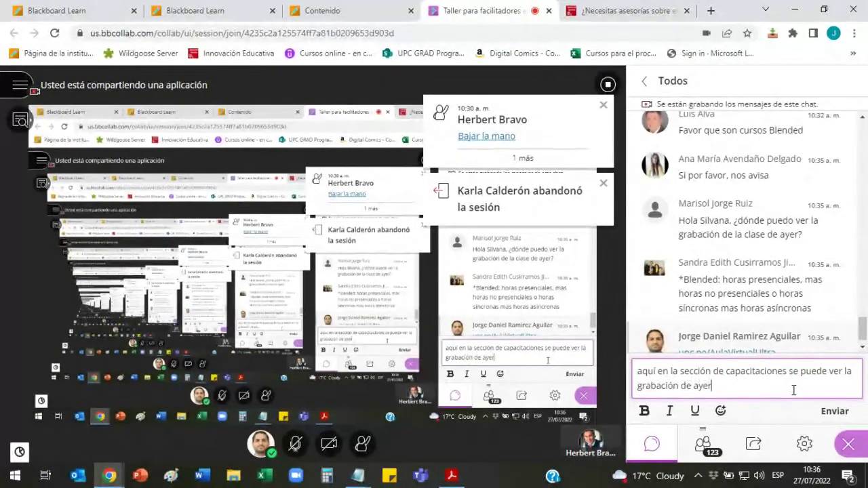
key(Return)
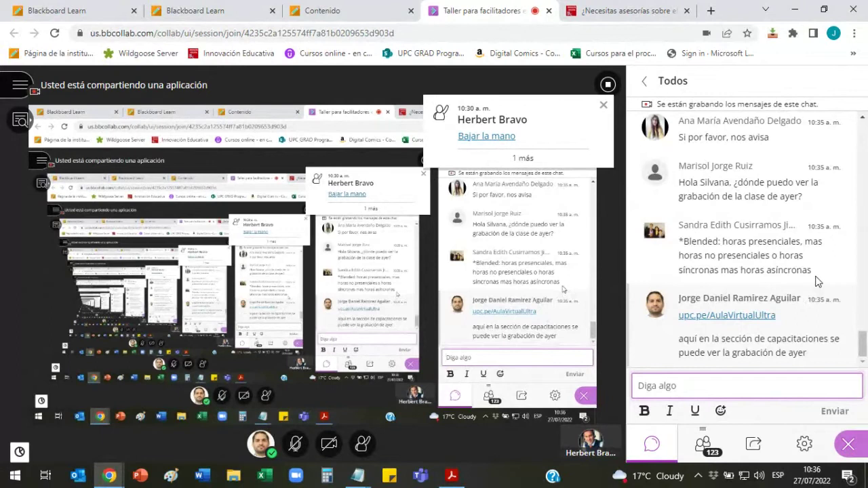
scroll(817, 281, up, 2)
scroll(817, 281, down, 2)
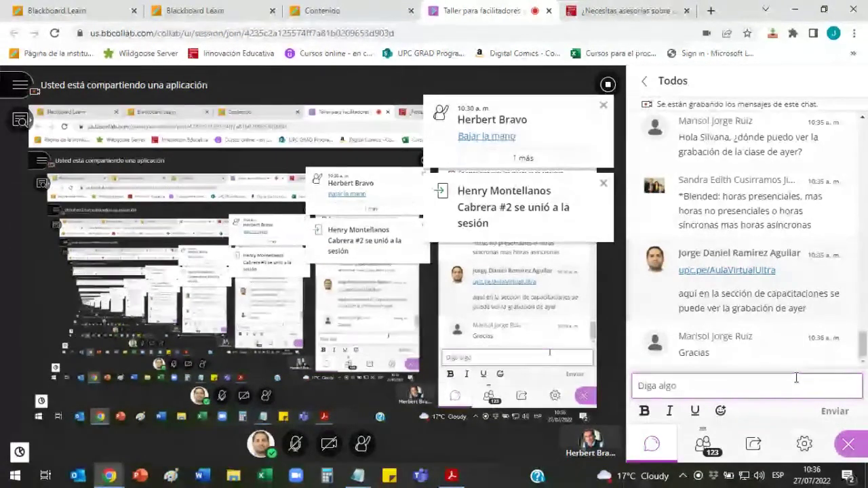
Step: Show the attendee list, now at 125 attendees with two raised hands
click(703, 443)
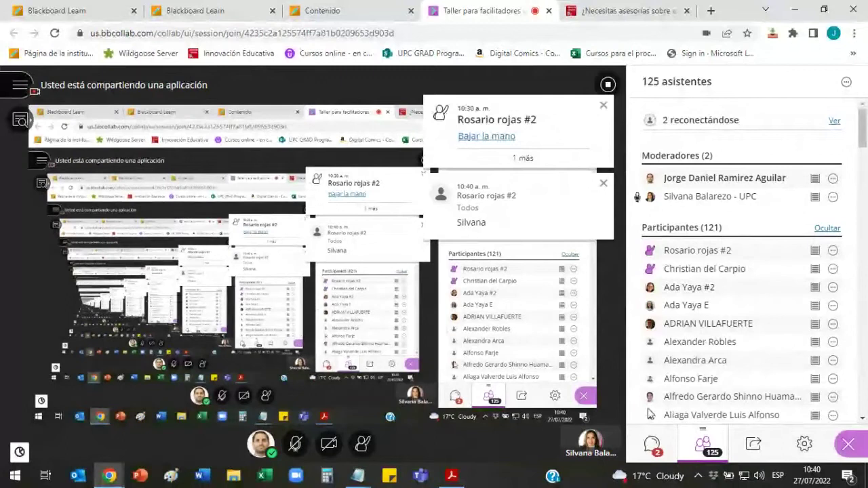
Step: Check the chat, return to the 127-attendee list, and unmute your microphone
click(652, 444)
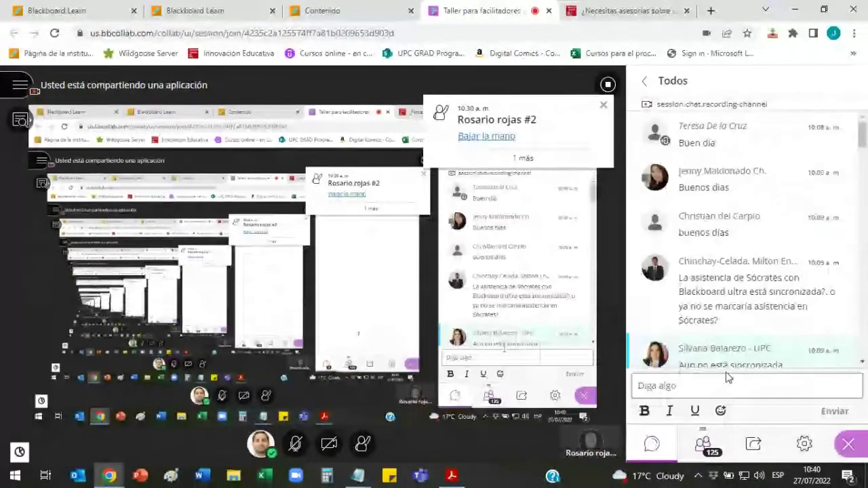
click(745, 384)
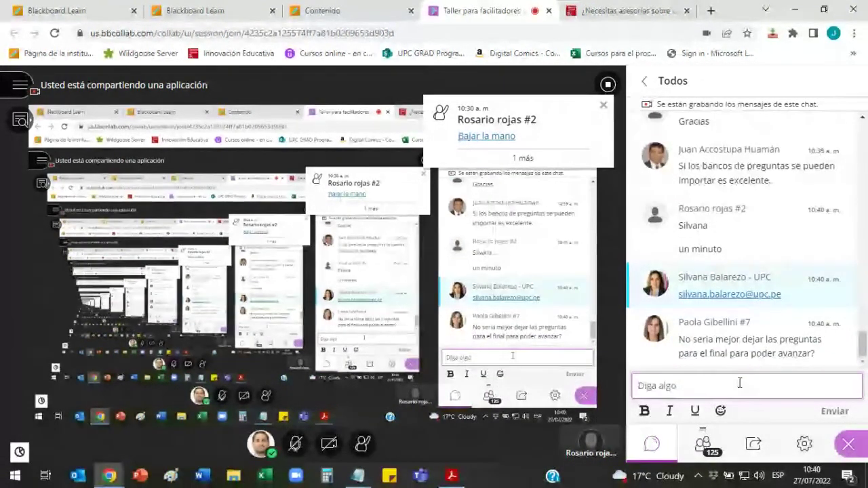
click(695, 386)
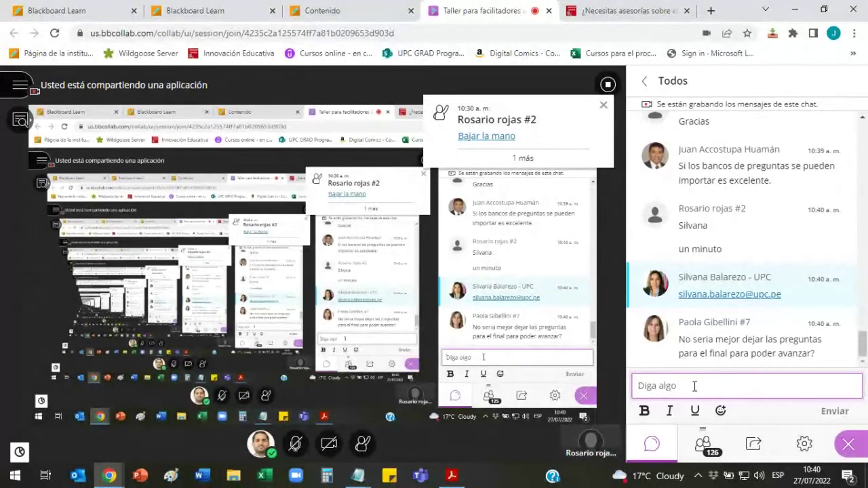
click(704, 445)
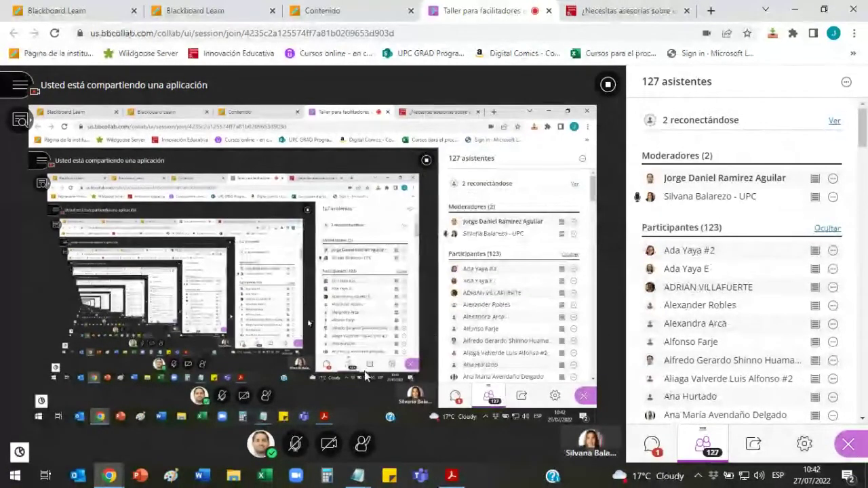
click(295, 443)
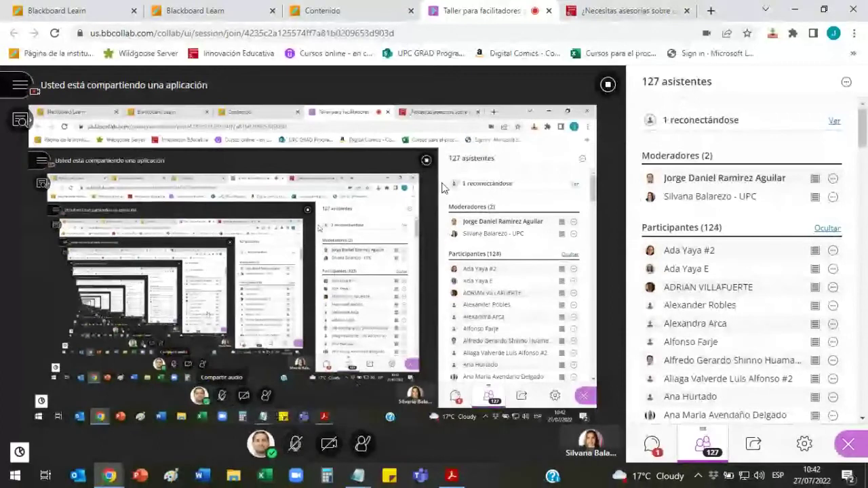
Step: Switch to the Contenido tab and open the course's empty Mensajes page
click(374, 7)
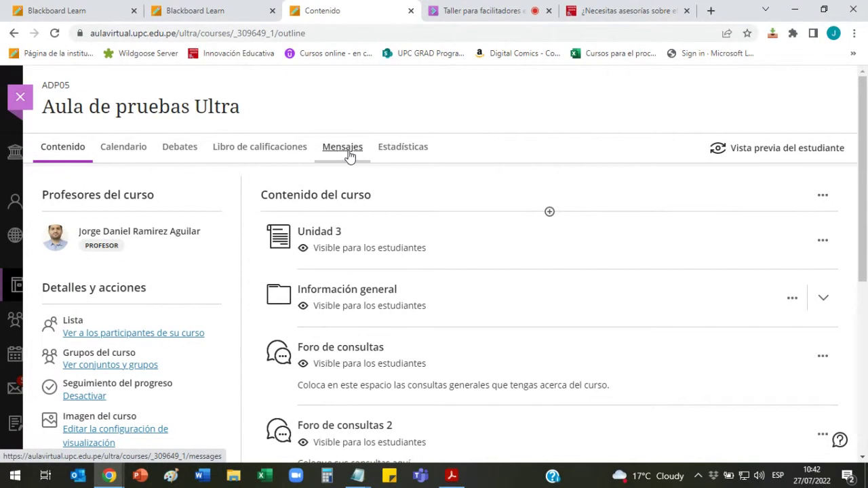
click(349, 153)
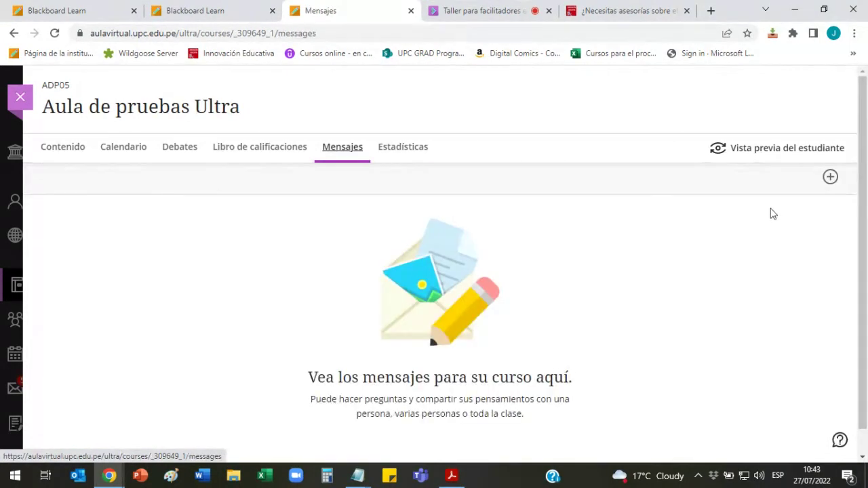
Step: Create a new course message with one course member added as recipient
click(831, 177)
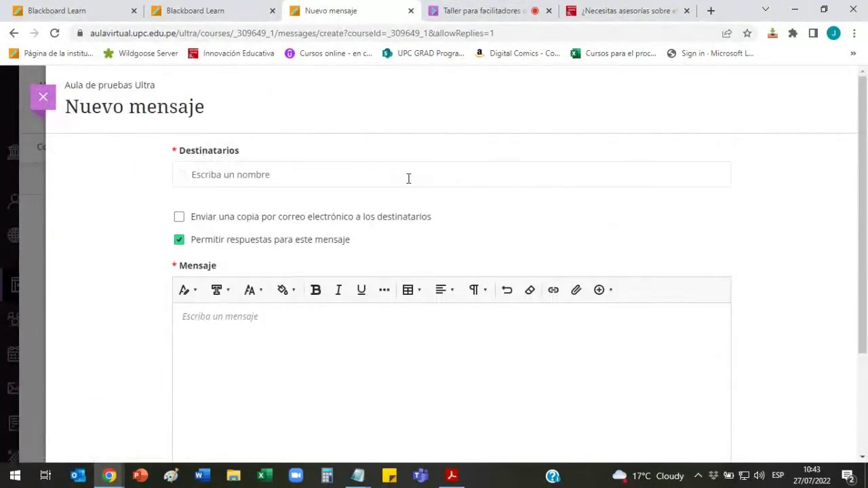
click(436, 172)
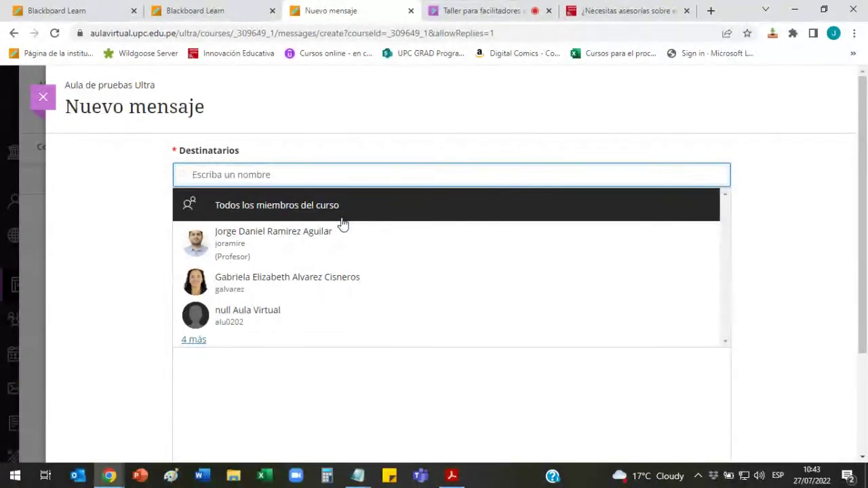
click(767, 209)
scroll(762, 217, down, 2)
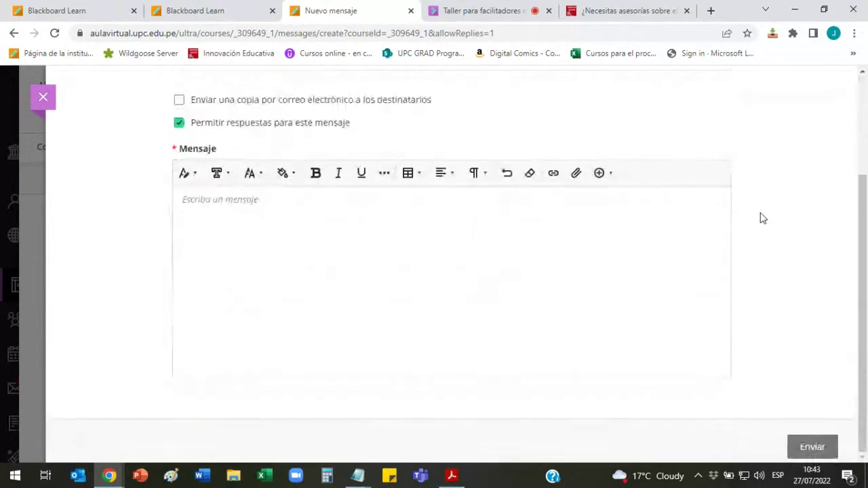
scroll(762, 218, up, 1)
scroll(746, 215, up, 1)
click(364, 158)
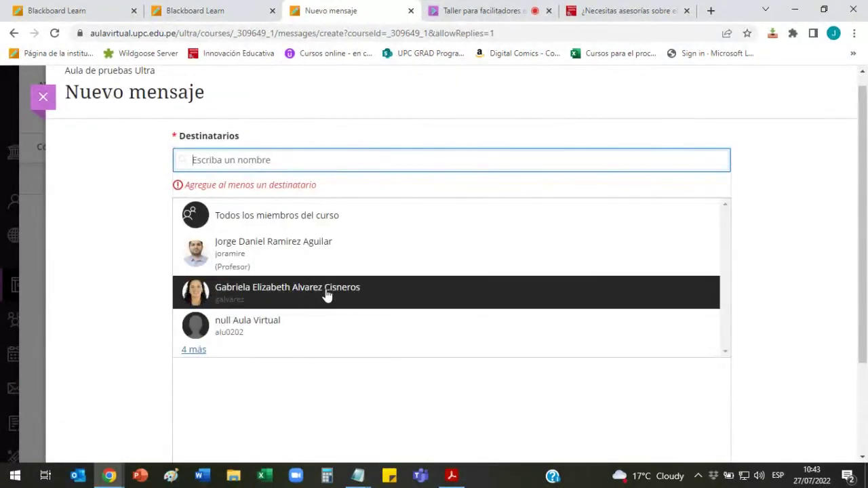
click(316, 301)
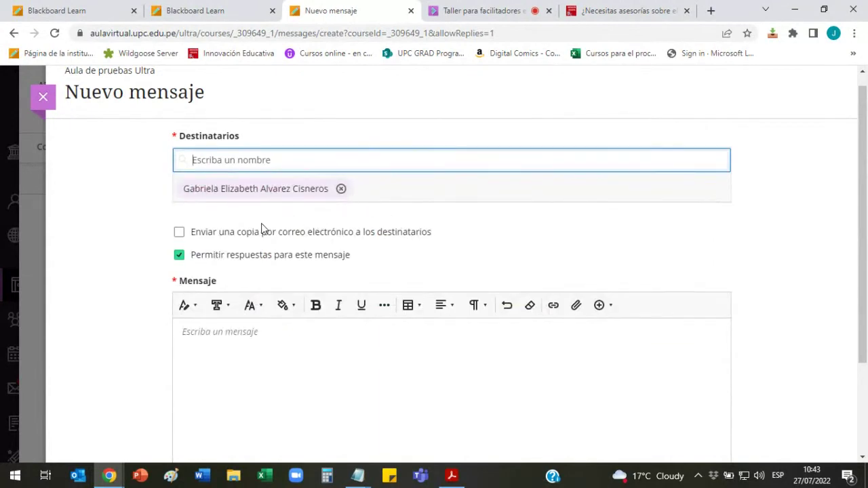
click(267, 346)
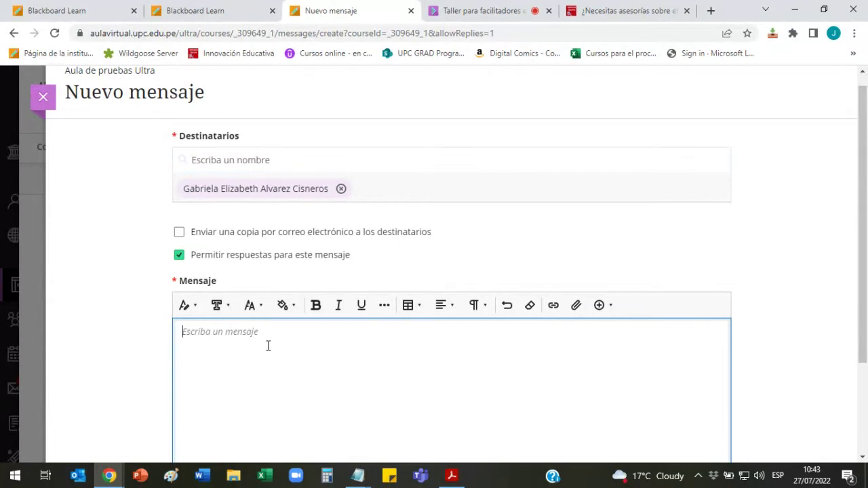
Step: Write 'Mensaje de prueba' and tick the option to send an e-mail copy
text(Mensaje de prueba)
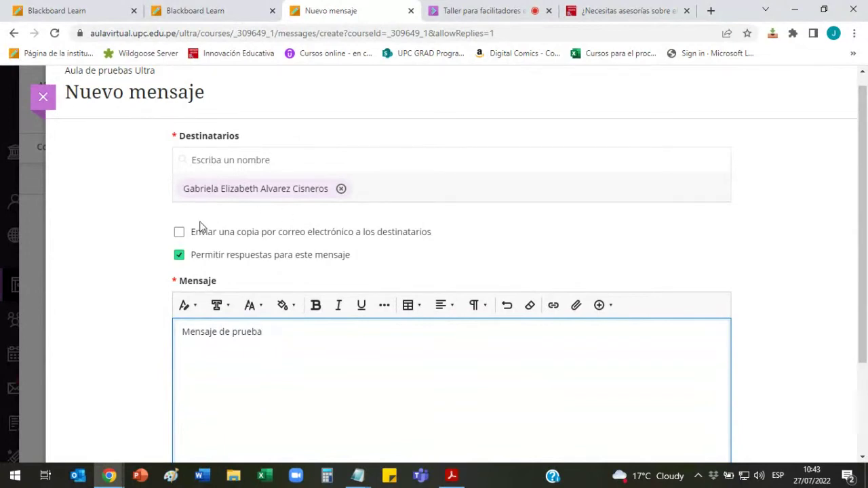
click(180, 233)
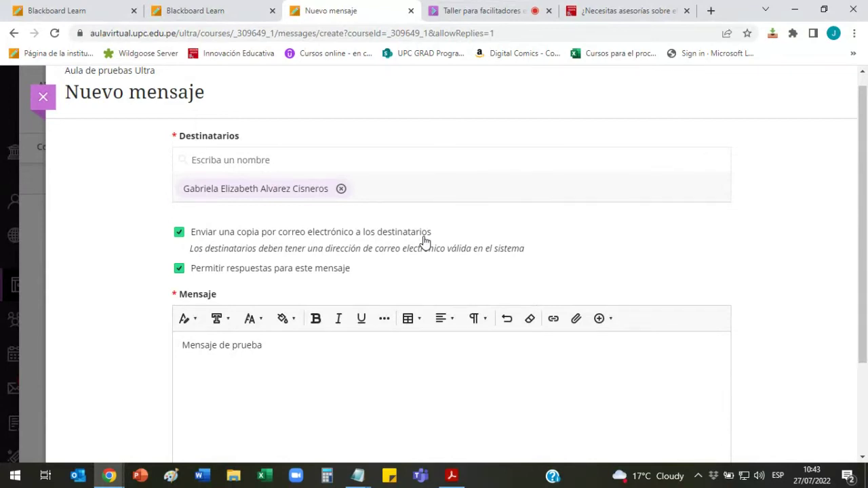
click(179, 270)
Step: Send the message and open its conversation thread
scroll(333, 246, down, 2)
scroll(413, 246, up, 2)
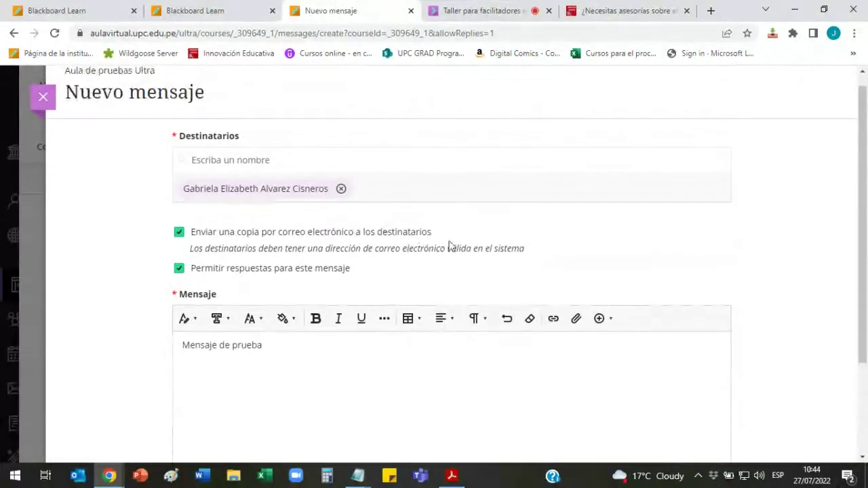
scroll(456, 244, down, 1)
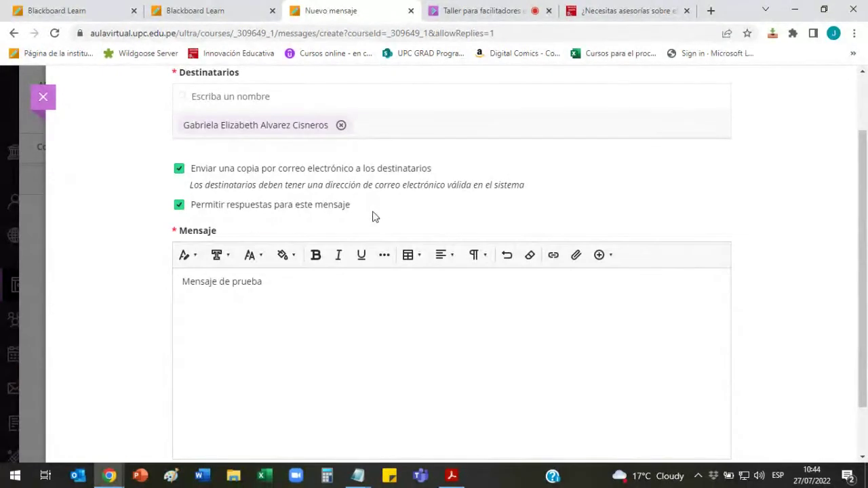
scroll(604, 271, down, 1)
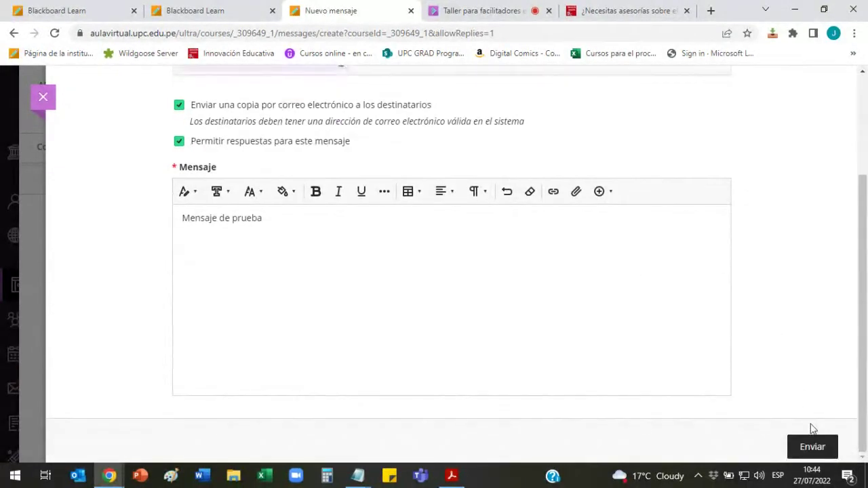
click(822, 454)
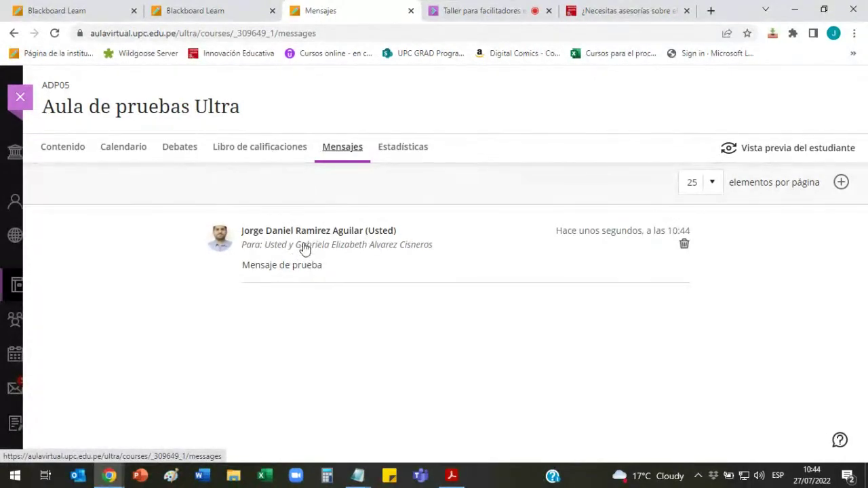
click(355, 247)
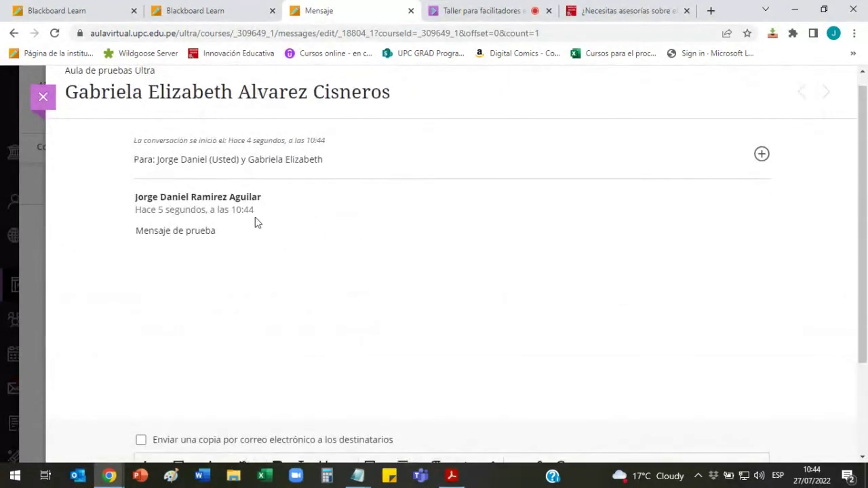
Step: Close the conversation and return via Contenido to Mensajes, now listing 'Mensaje de prueba'
click(43, 98)
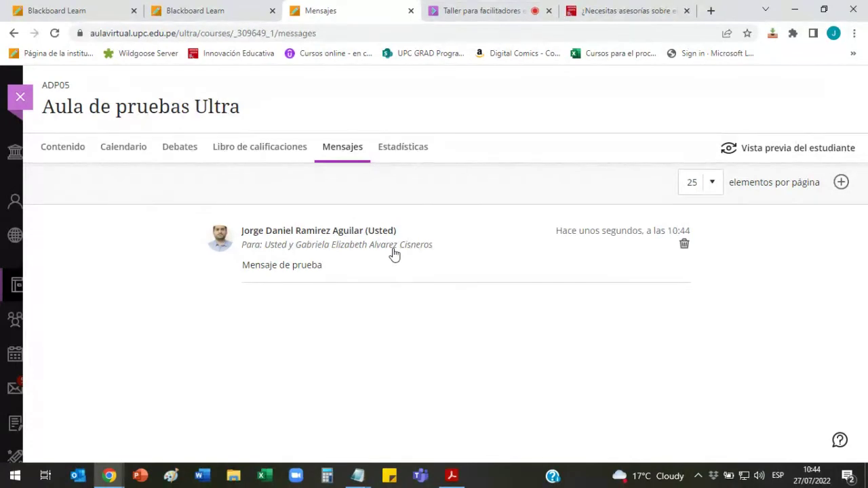
click(63, 148)
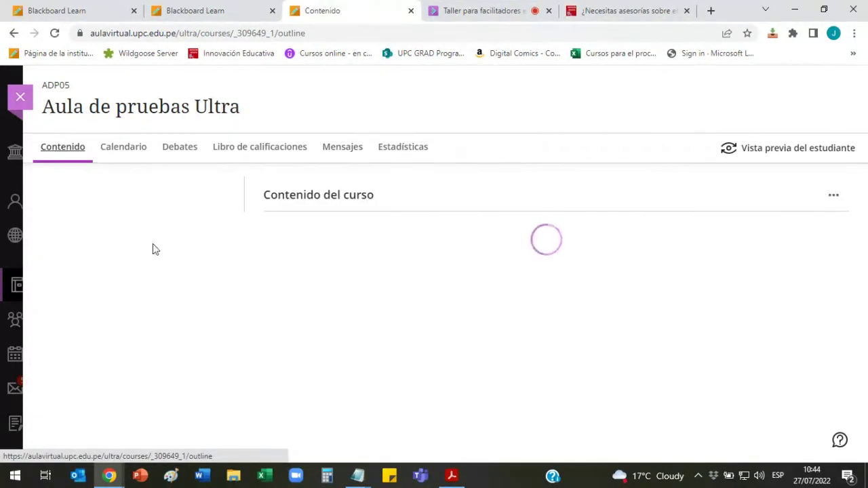
scroll(153, 248, down, 5)
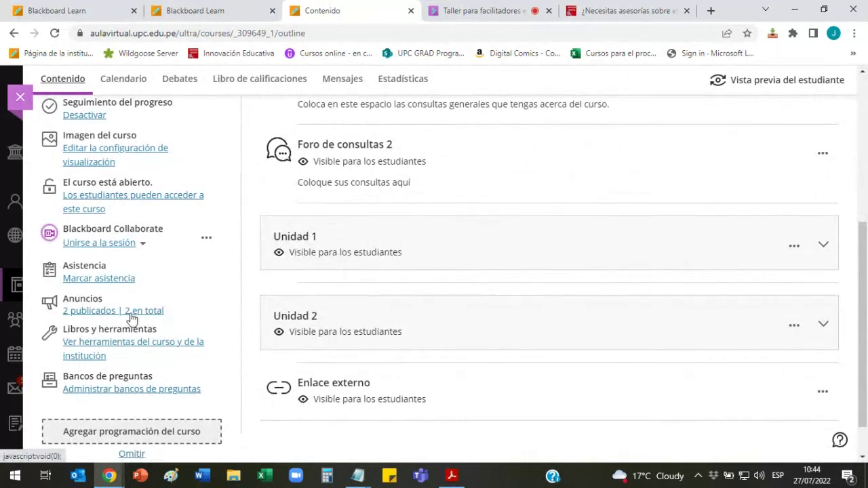
scroll(371, 297, up, 3)
scroll(370, 297, up, 2)
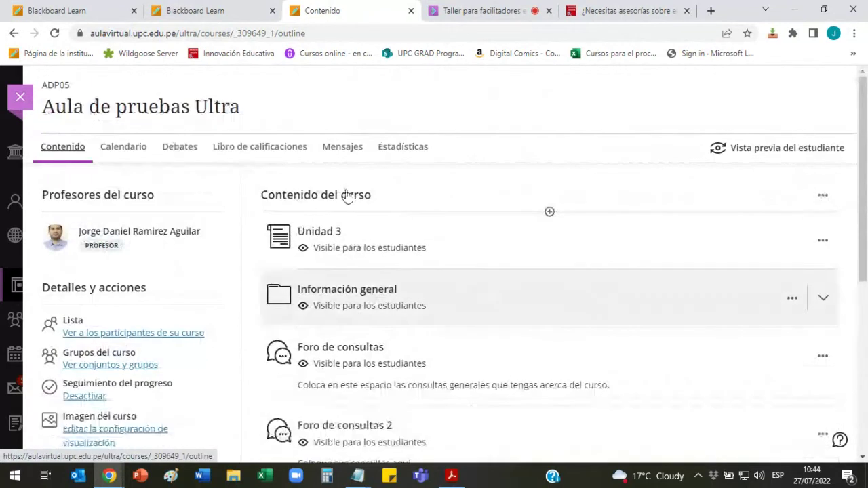
click(350, 155)
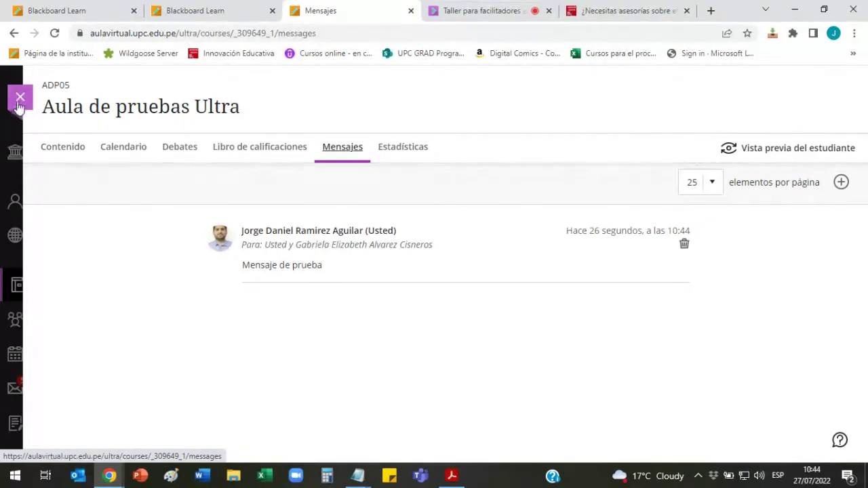
Step: Return to the course Contenido page and highlight Blackboard Collaborate under Detalles y acciones
click(61, 148)
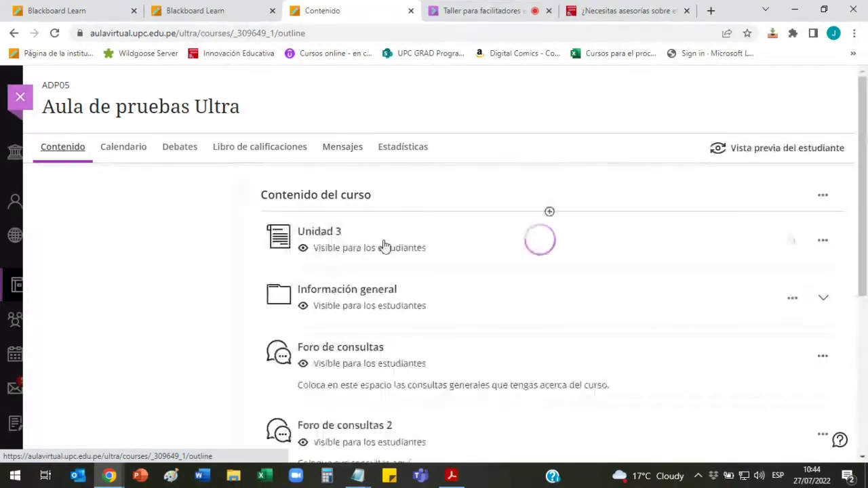
scroll(235, 246, down, 5)
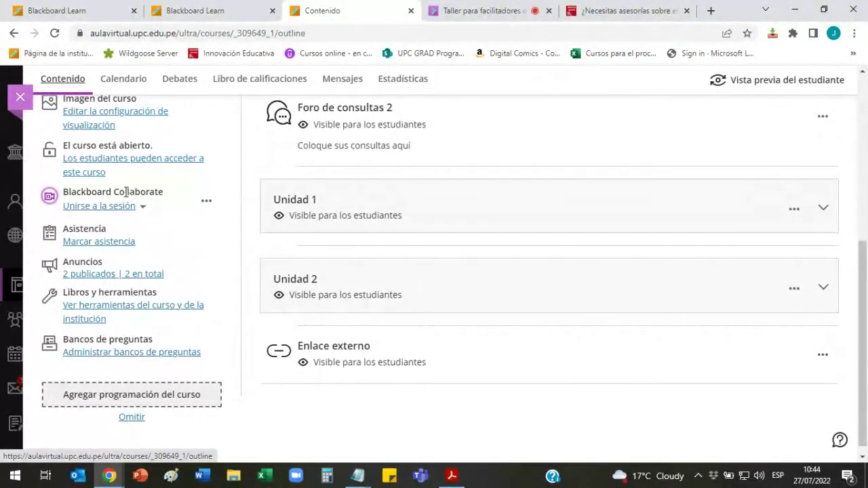
drag(117, 192, 161, 192)
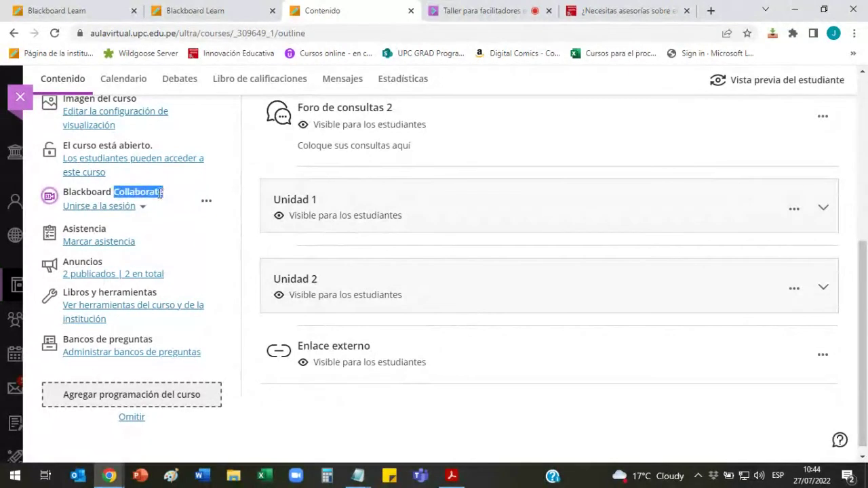
click(160, 194)
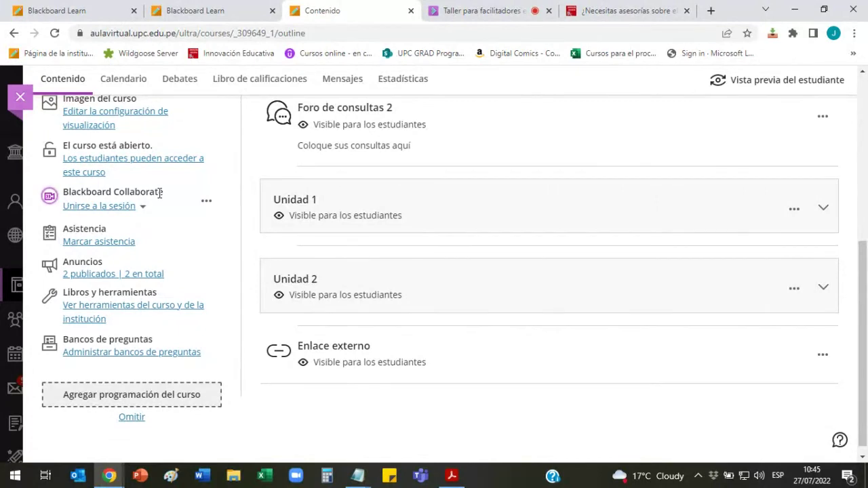
scroll(159, 194, up, 5)
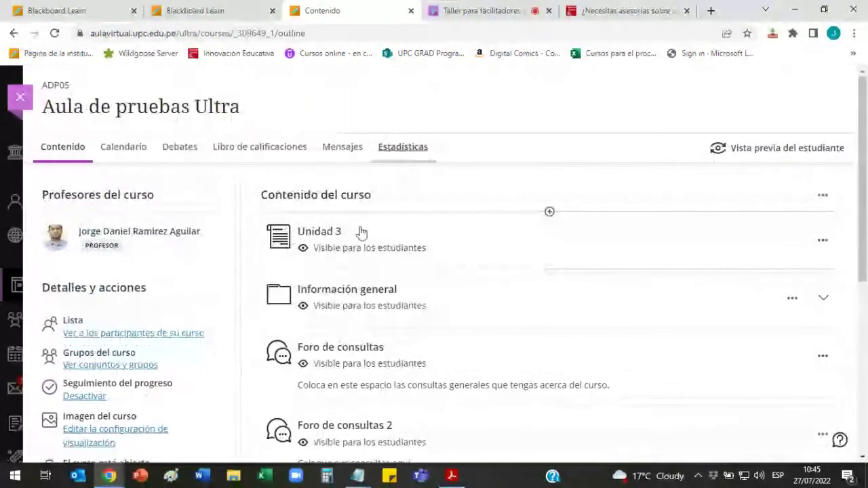
scroll(429, 194, down, 2)
scroll(430, 193, down, 3)
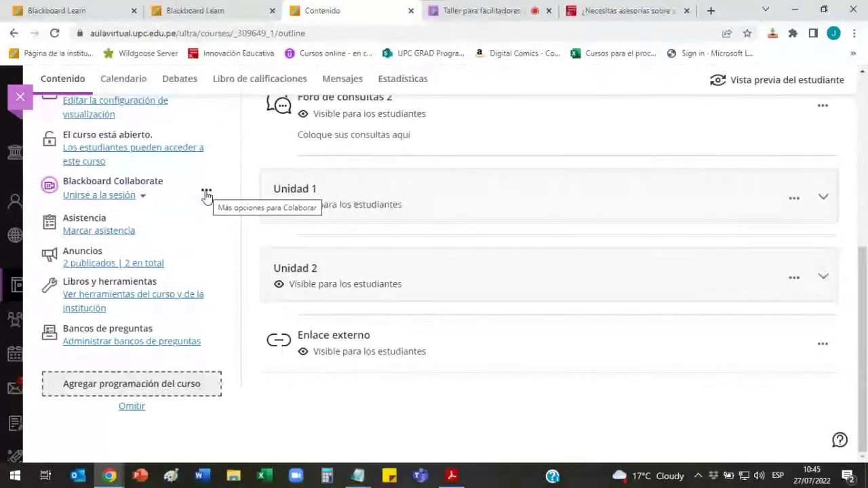
Step: Choose Administrar todas las sesiones from the Blackboard Collaborate options menu
click(207, 195)
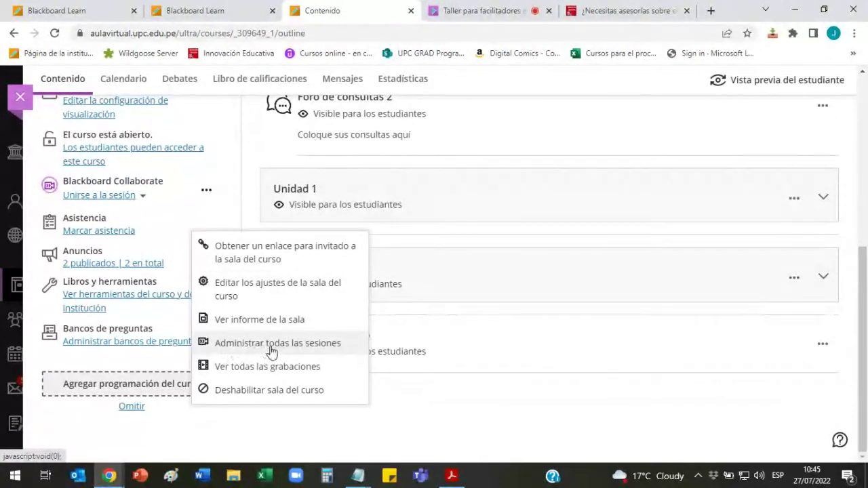
click(322, 349)
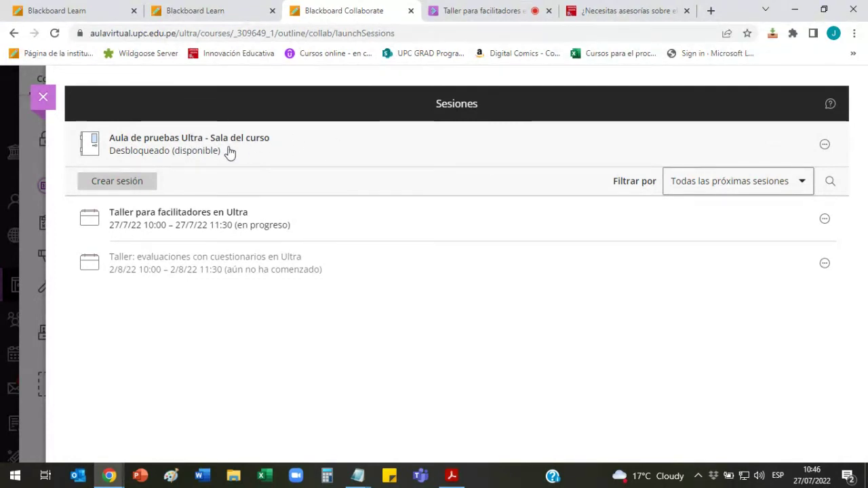
Step: Close the Sesiones panel and reopen it through Administrar todas las sesiones
click(52, 107)
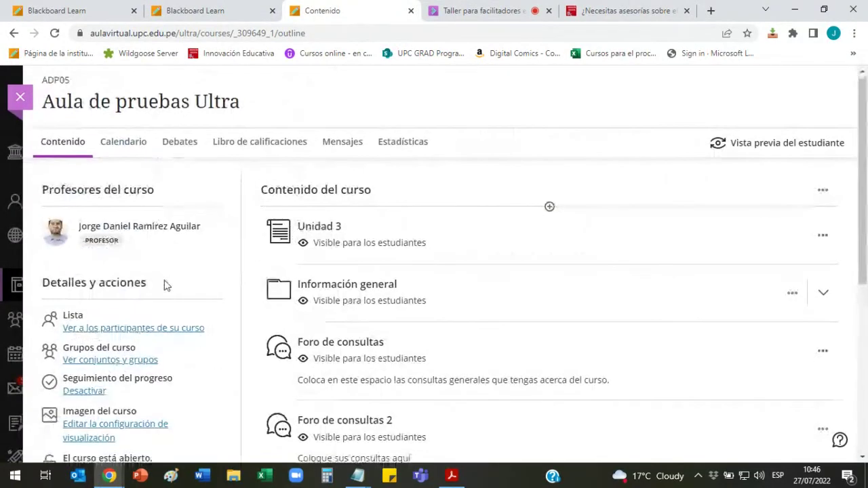
click(206, 266)
scroll(229, 298, down, 1)
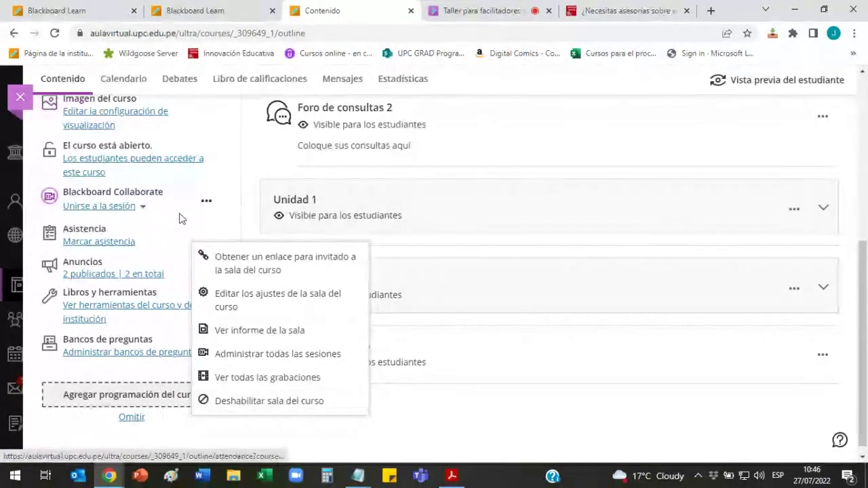
click(288, 363)
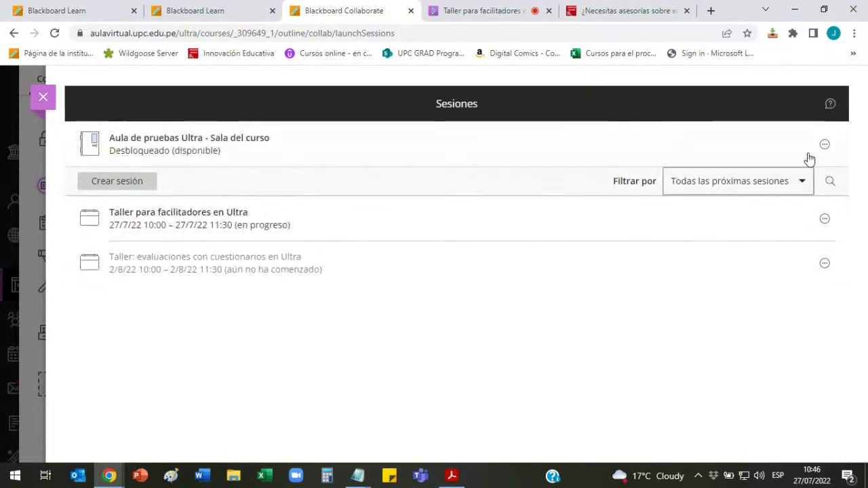
Step: Apply Bloquear sala del curso to Aula de pruebas Ultra - Sala del curso
click(825, 145)
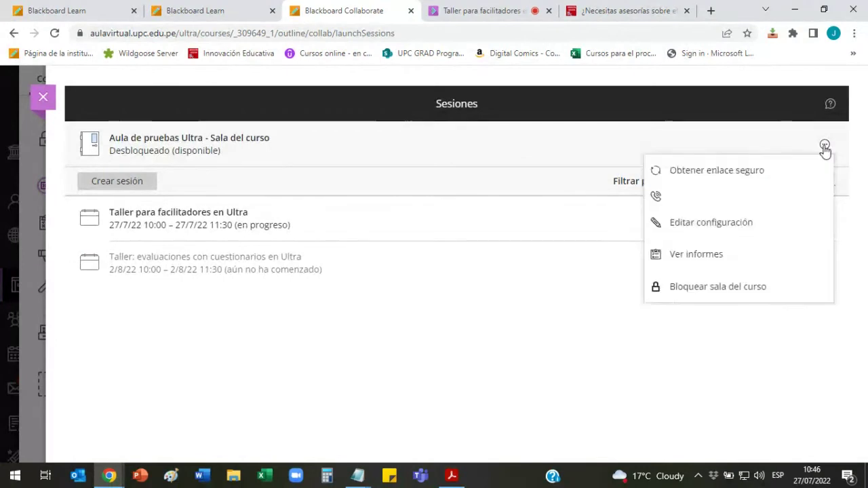
click(732, 322)
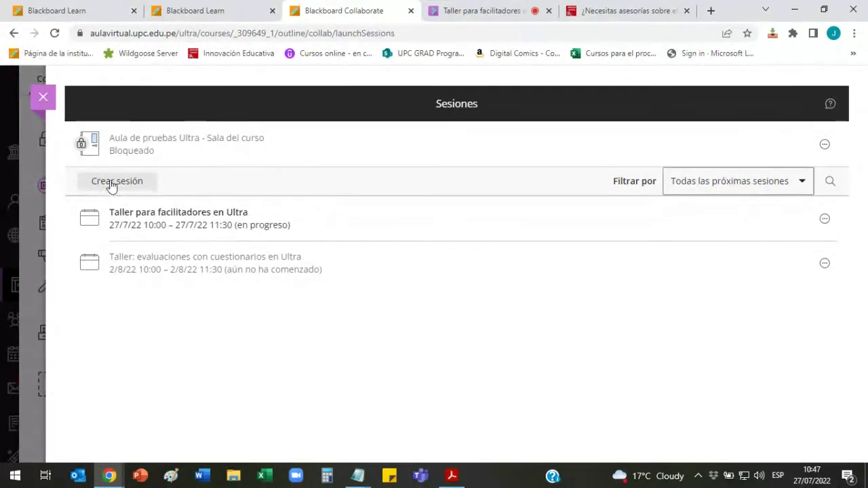
Step: Create a session named 'Sesión 4' with Acceso de invitados enabled as Participante
click(135, 185)
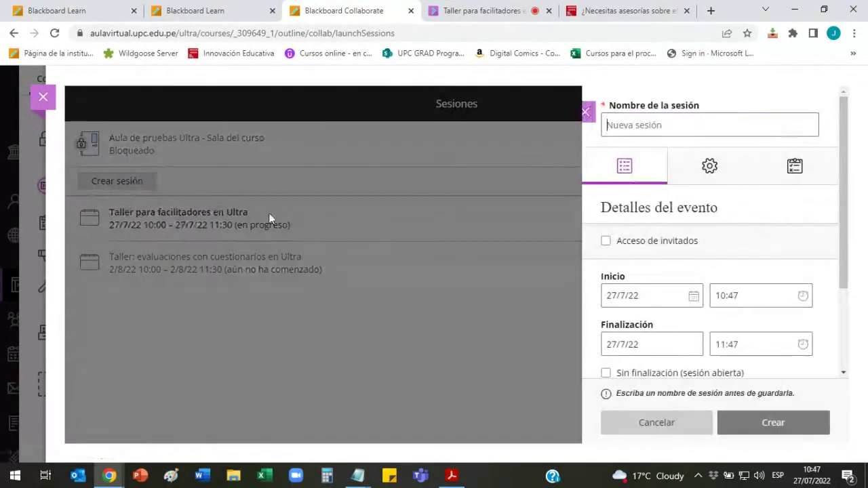
click(652, 124)
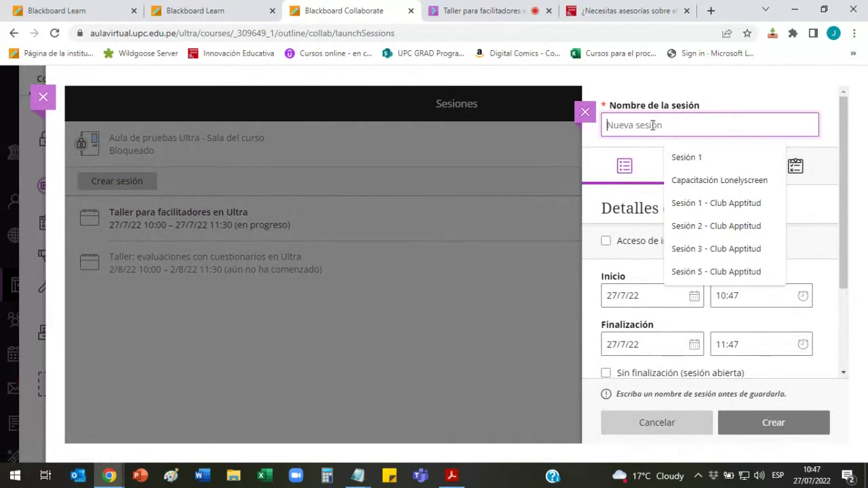
text(Sesi)
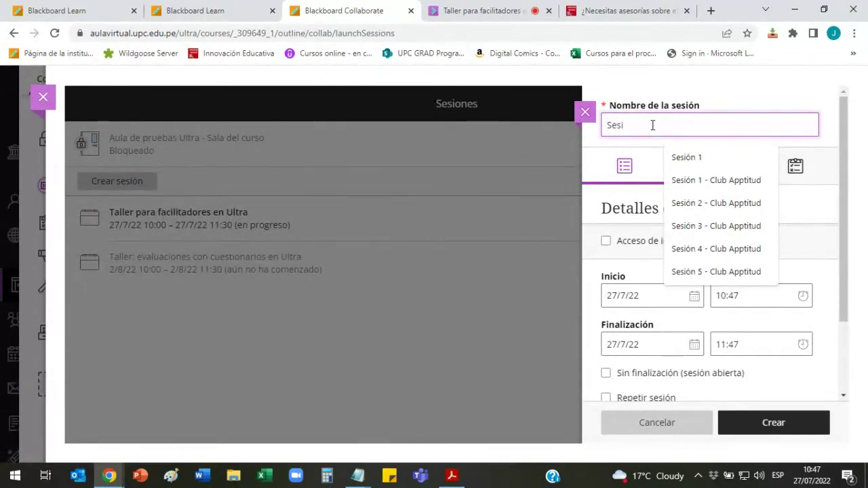
text(ón 4)
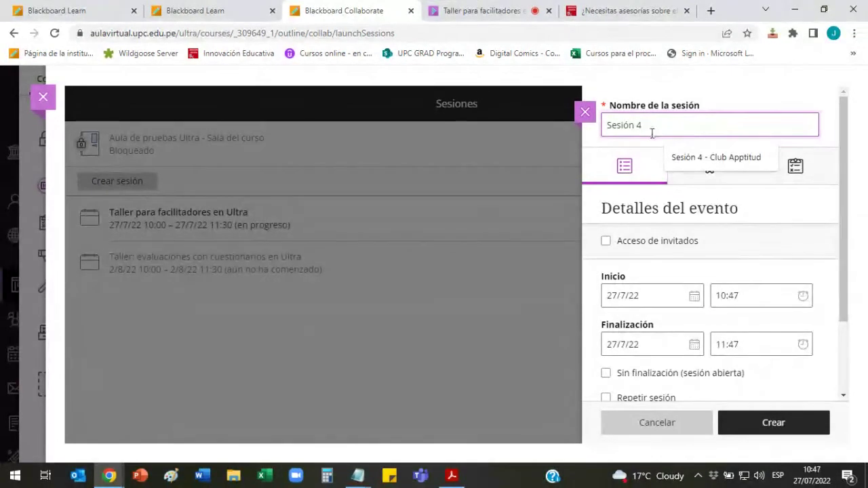
click(793, 99)
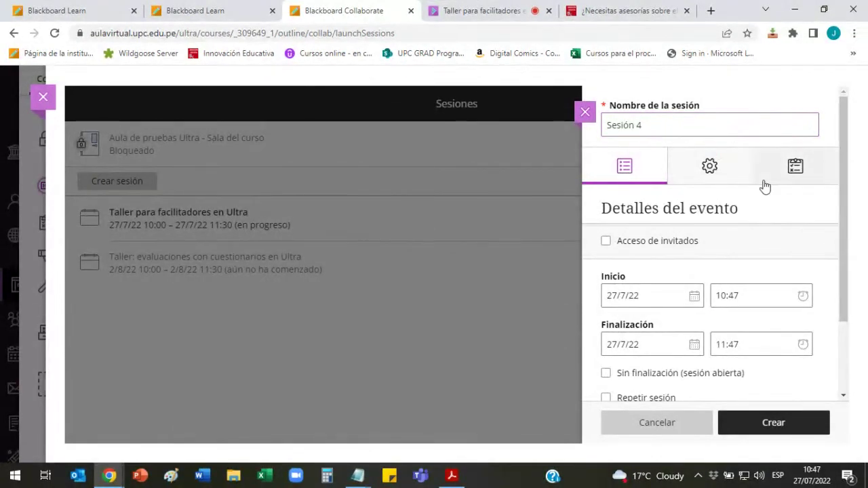
drag(846, 194, 844, 243)
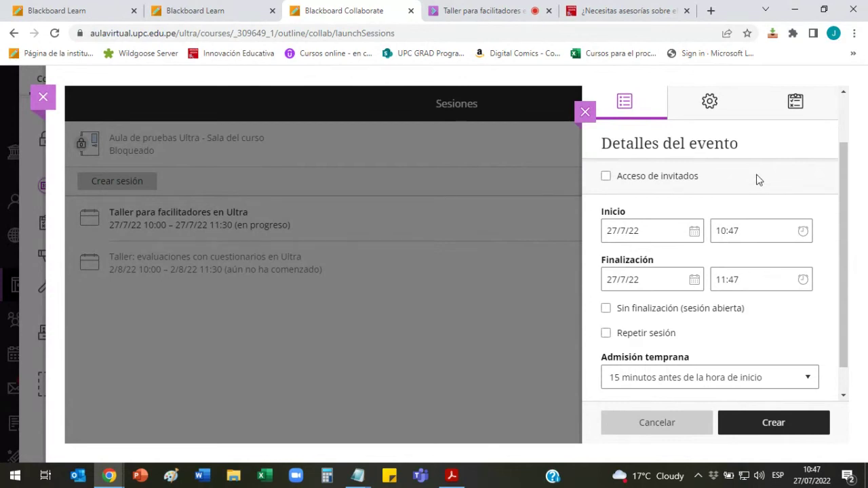
click(605, 177)
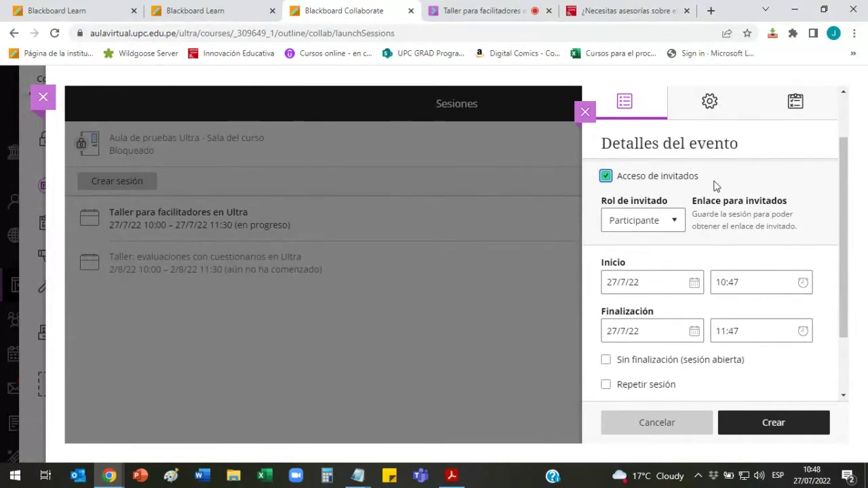
Step: Turn guest access off and set the start to 28/7/22 at 10:00
click(606, 178)
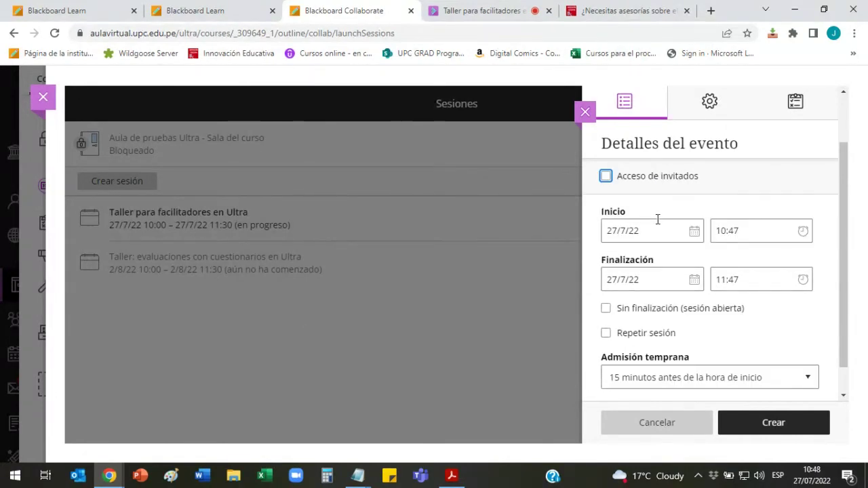
click(695, 231)
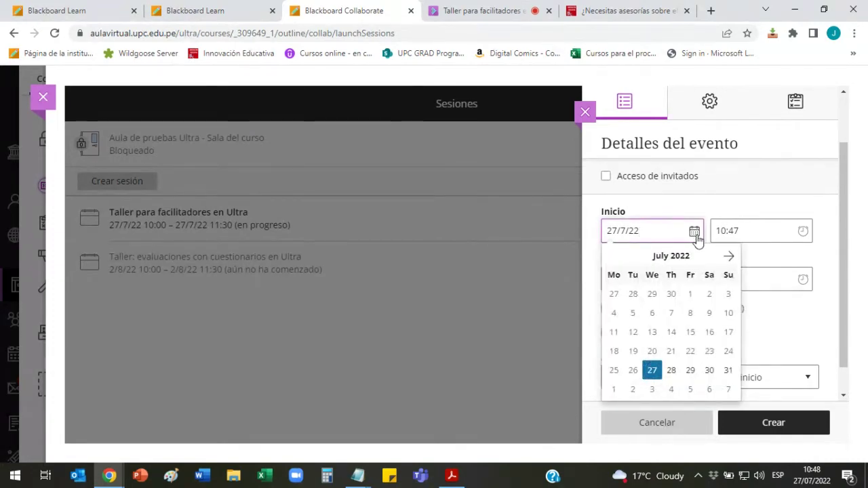
click(671, 371)
click(801, 232)
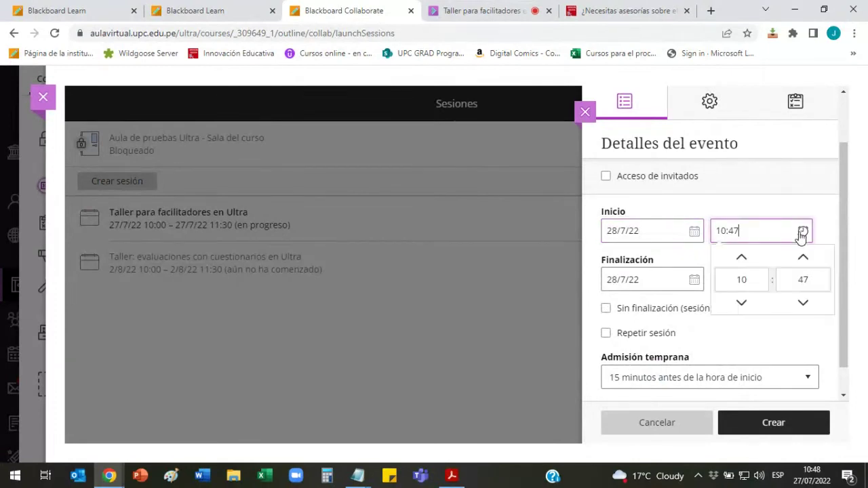
click(804, 280)
text(00)
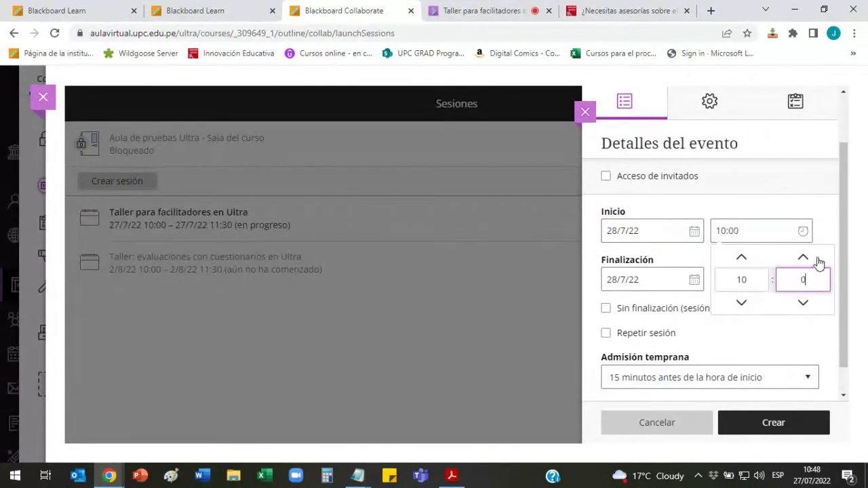
click(827, 216)
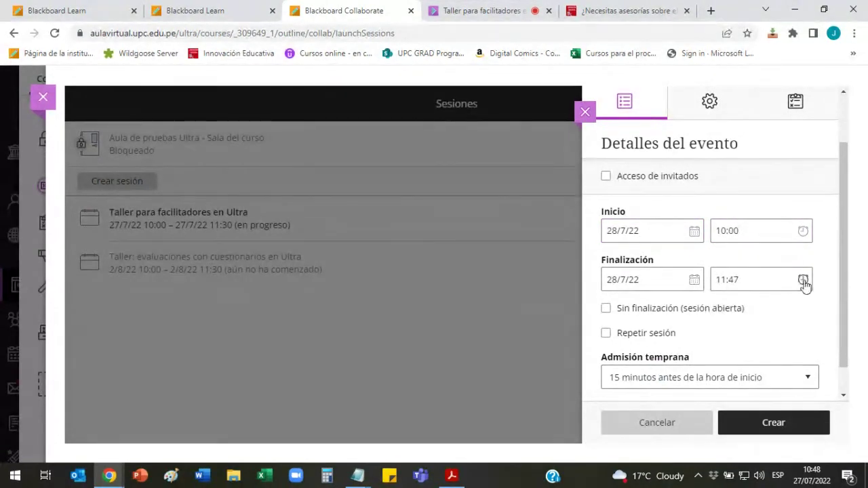
Step: Set the end time to 12:00 and create the session
click(802, 280)
click(741, 230)
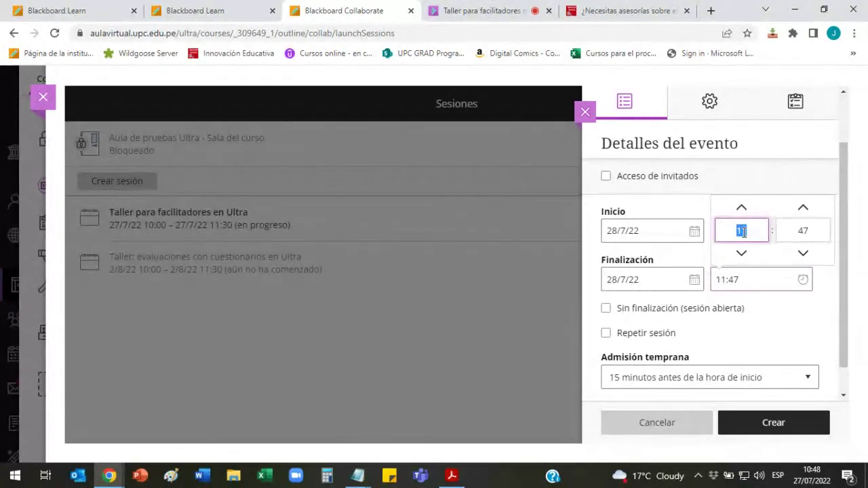
text(12)
click(804, 231)
text(0)
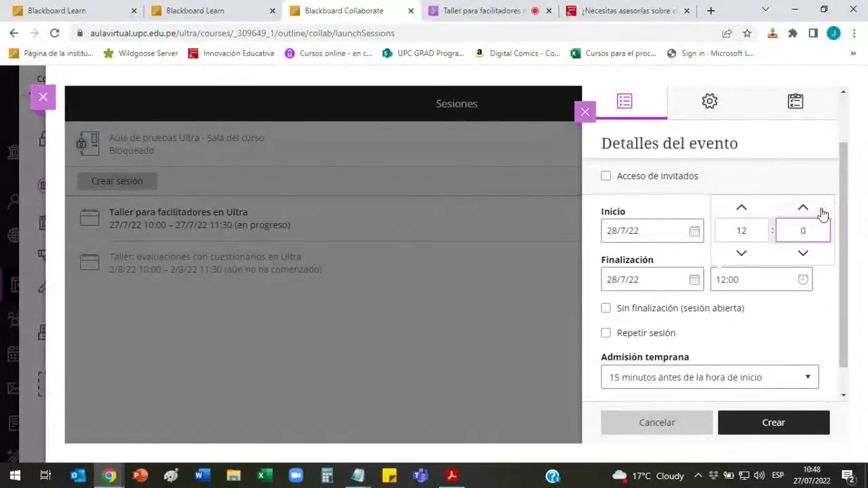
text(0)
click(819, 187)
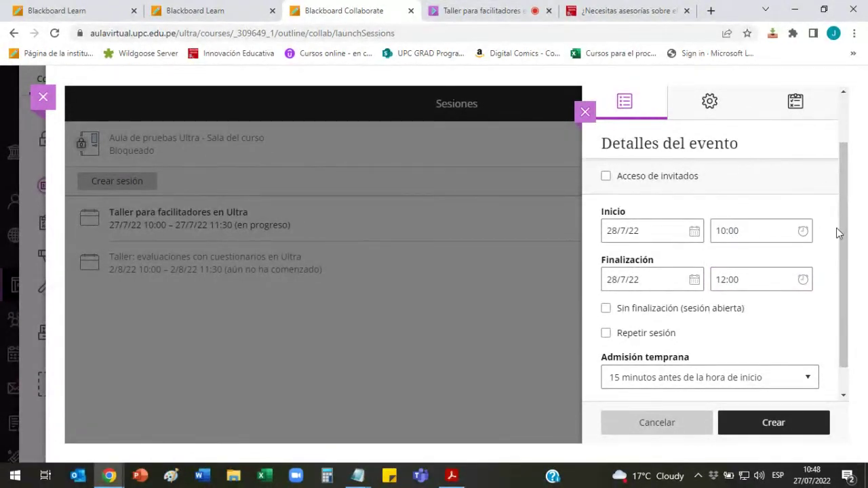
drag(843, 248, 843, 280)
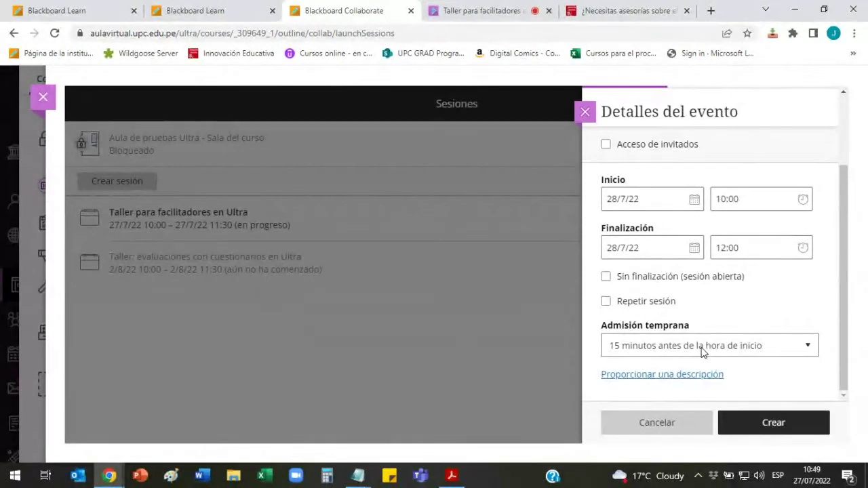
click(773, 421)
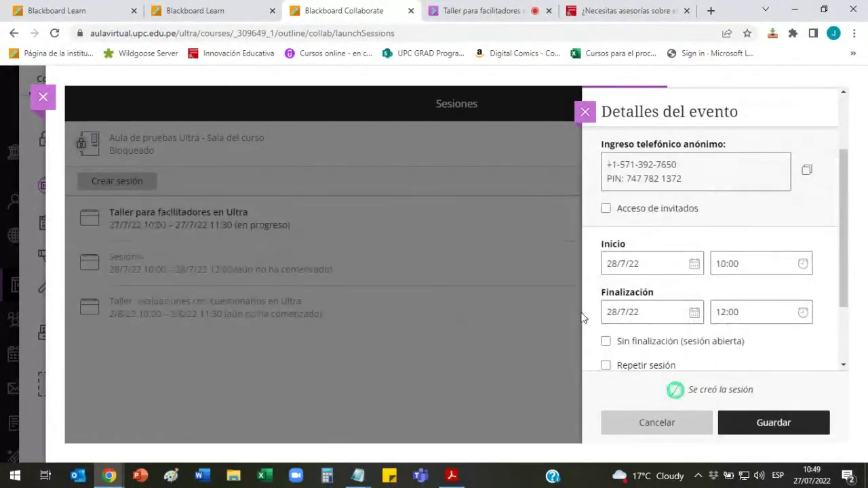
Step: Edit Sesión 4's settings to enable Acceso de invitados and save
click(585, 114)
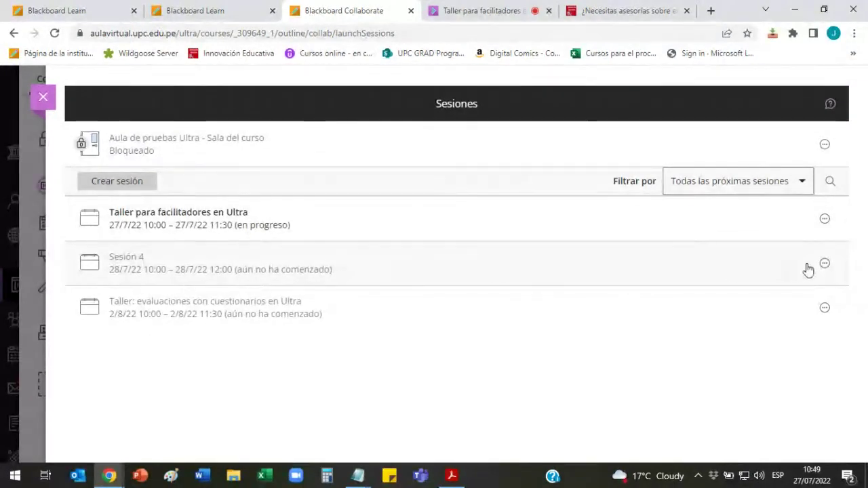
click(825, 264)
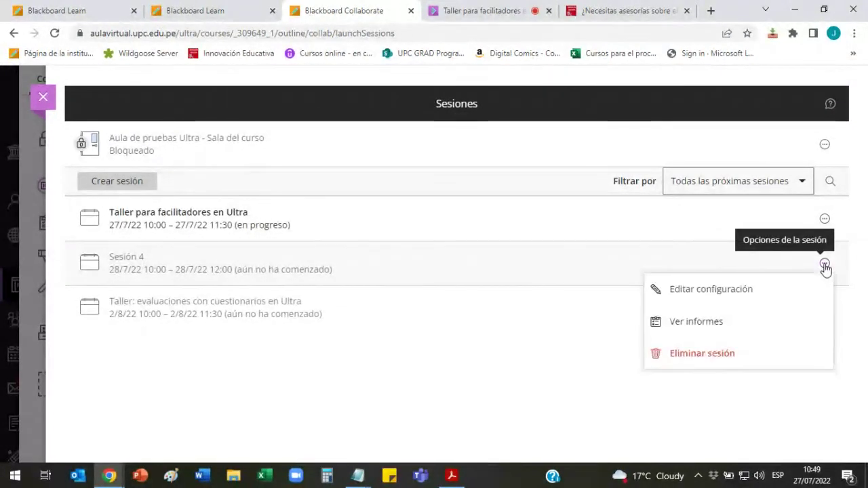
click(704, 296)
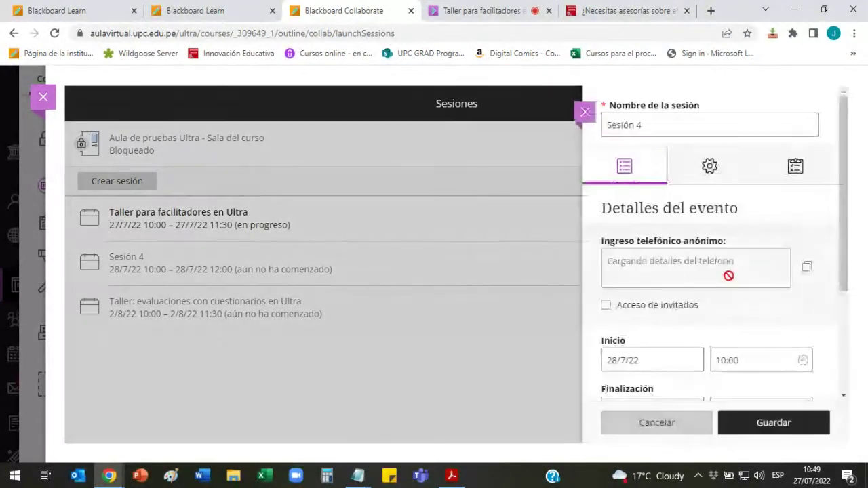
scroll(827, 253, down, 1)
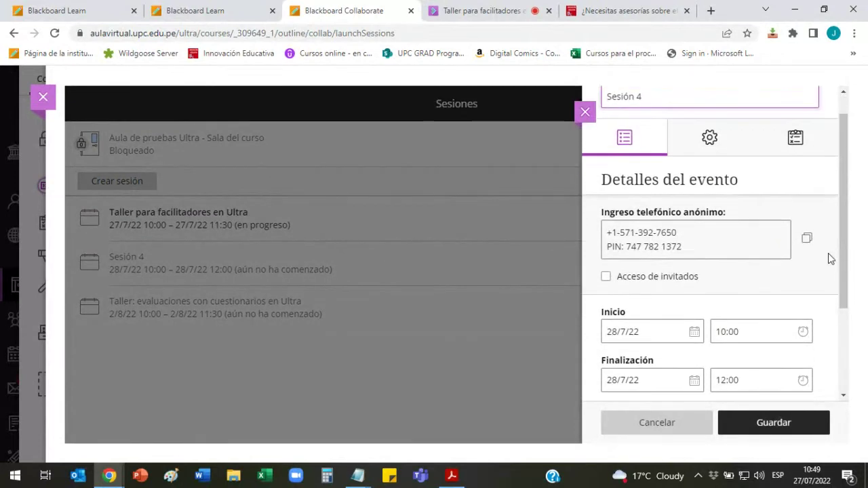
click(606, 242)
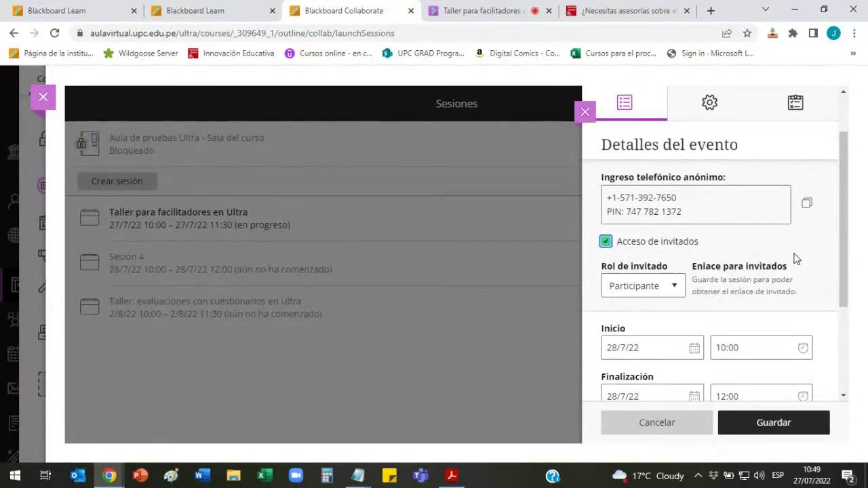
click(785, 437)
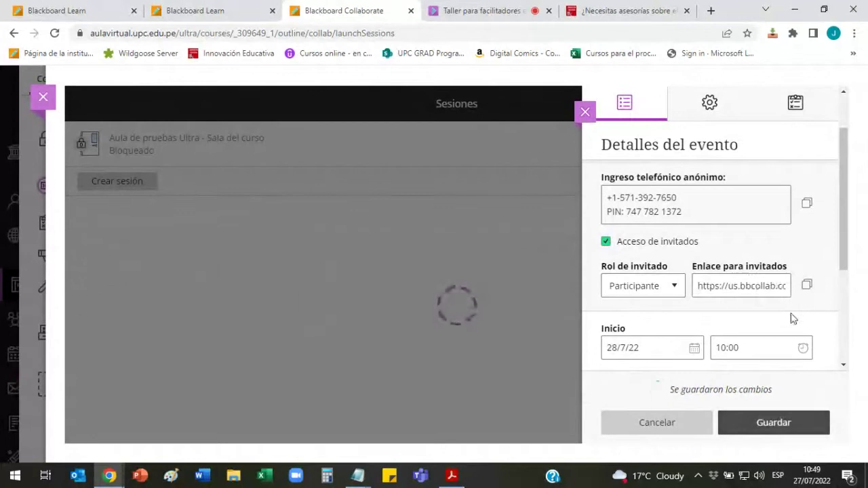
Step: Copy Sesión 4's Participante guest link (Enlace para invitados)
click(806, 285)
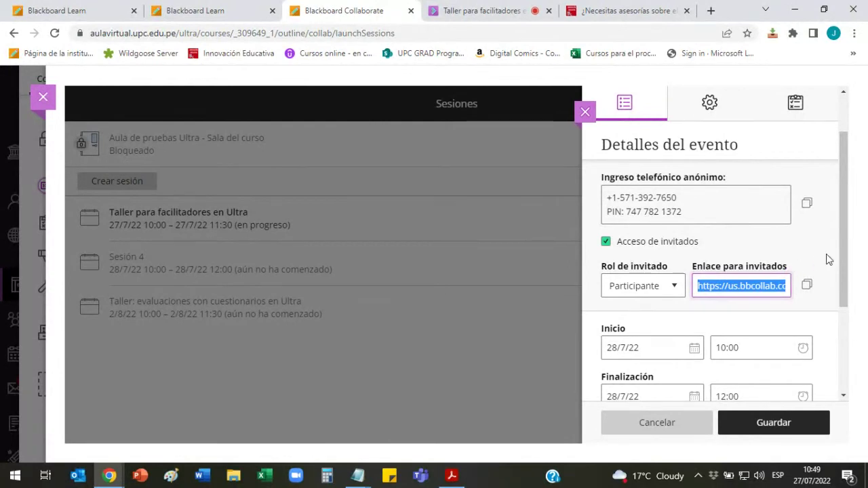
scroll(827, 259, down, 3)
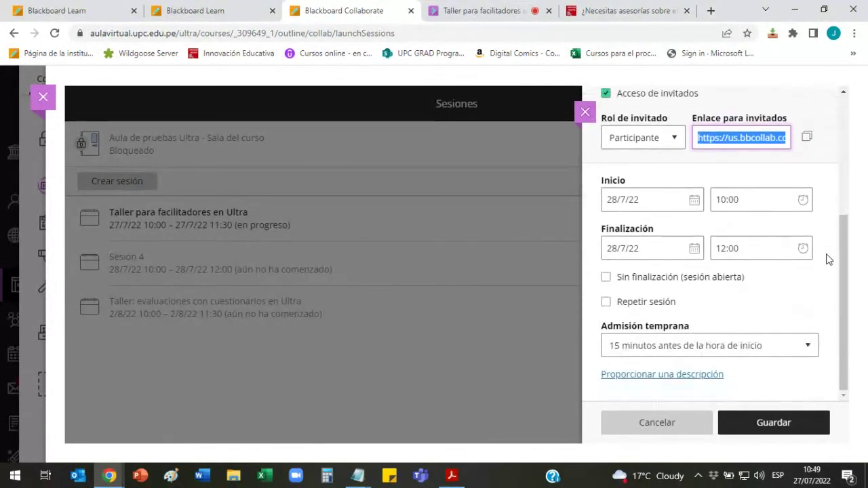
scroll(828, 259, up, 2)
scroll(828, 259, down, 2)
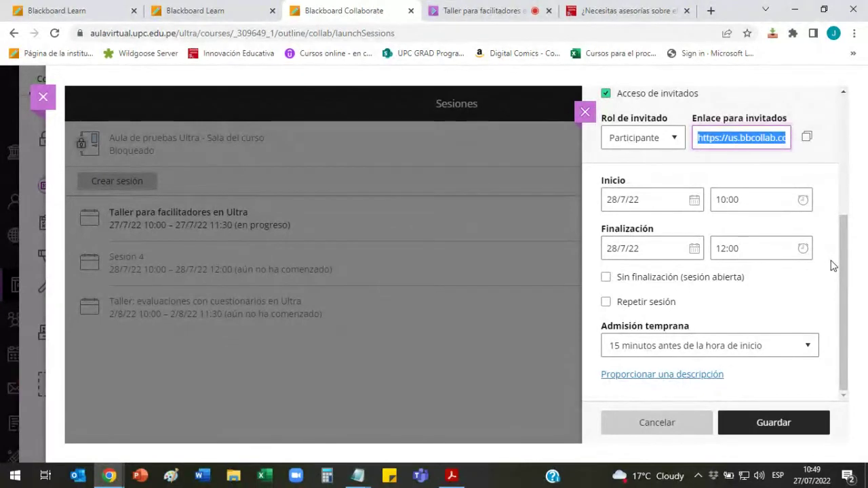
Step: Make Sesión 4 repeat weekly, every 1 week
click(632, 301)
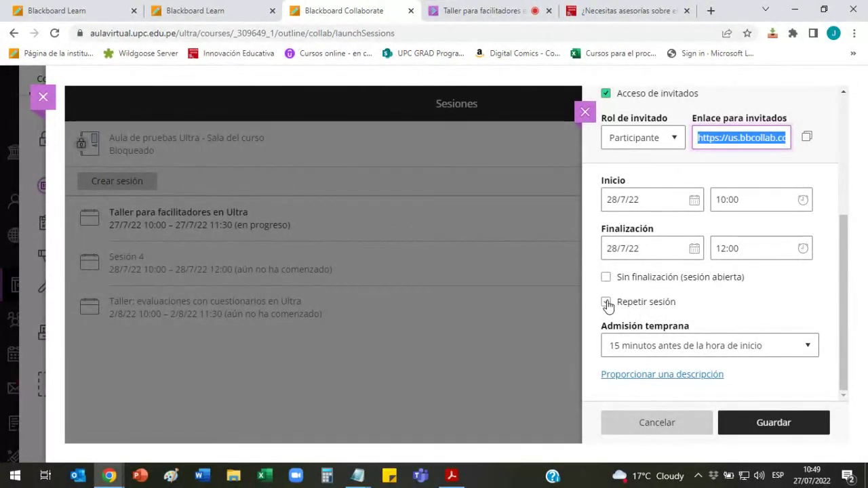
click(607, 303)
click(607, 303)
drag(846, 271, 844, 266)
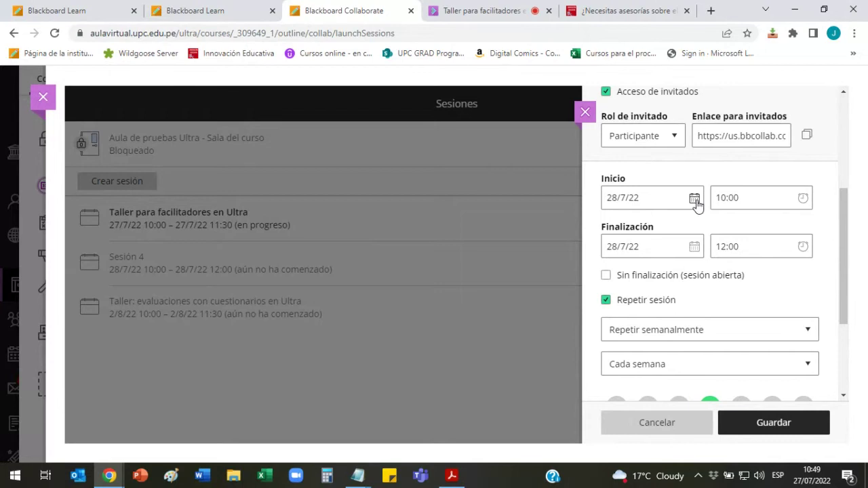
scroll(845, 274, down, 1)
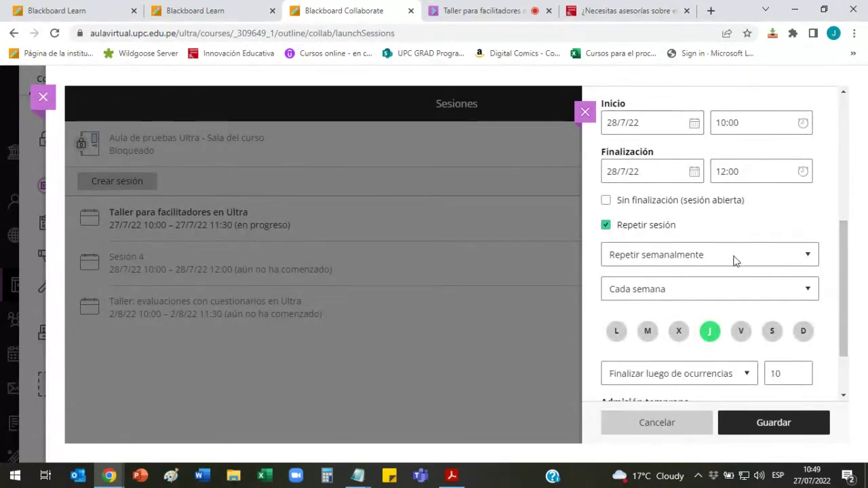
click(808, 251)
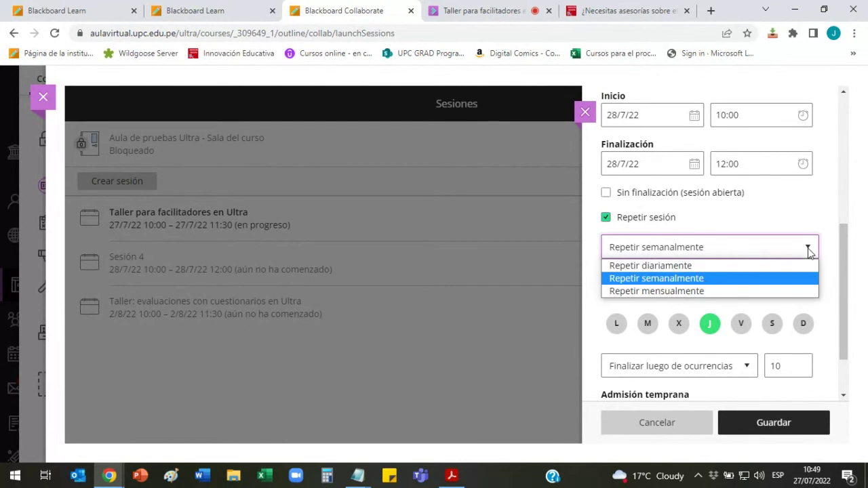
click(698, 279)
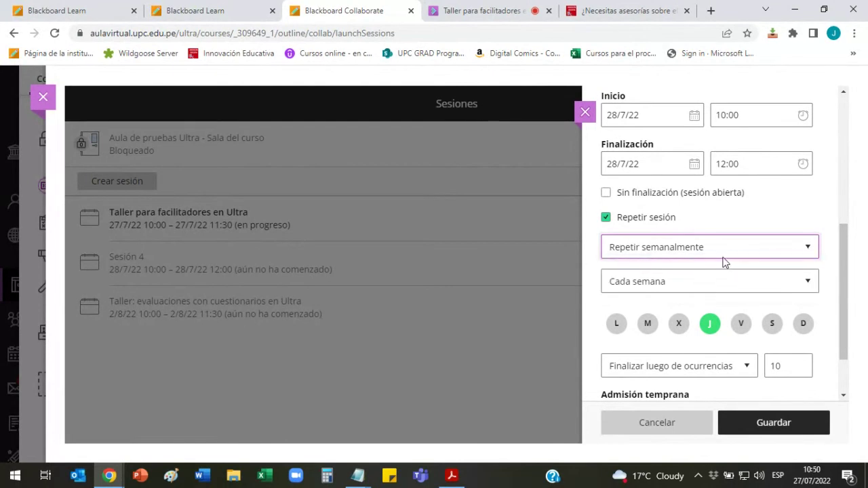
click(810, 281)
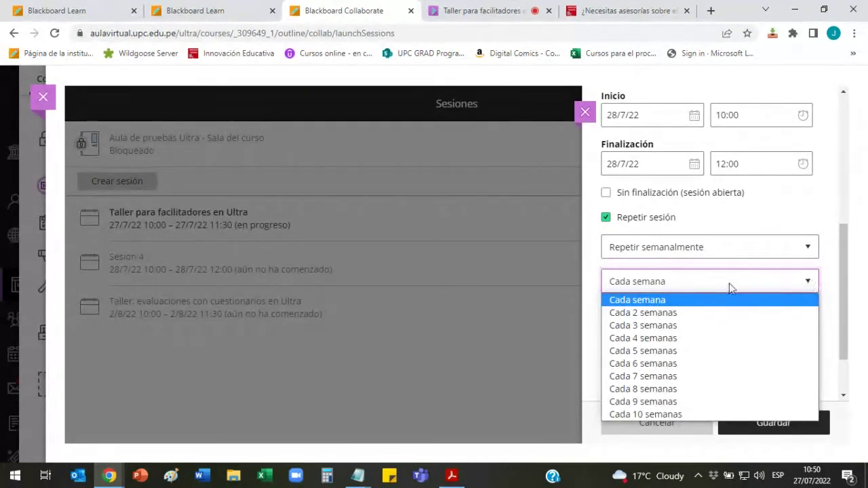
click(663, 302)
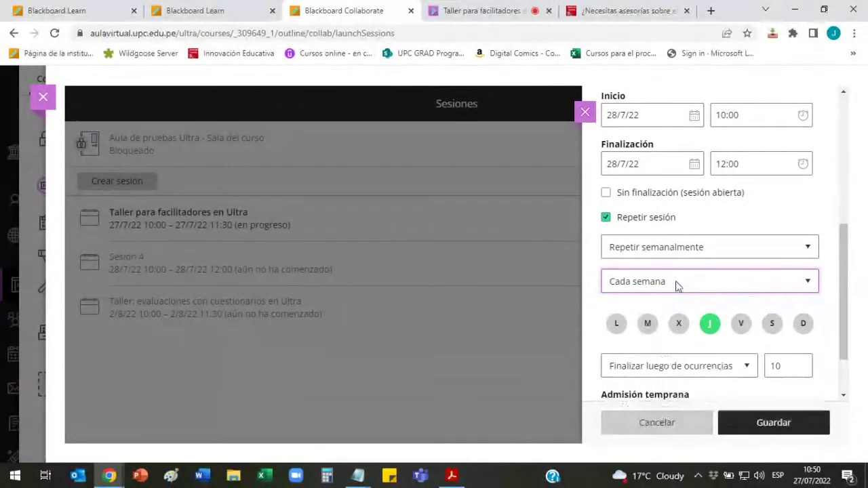
drag(845, 277, 845, 311)
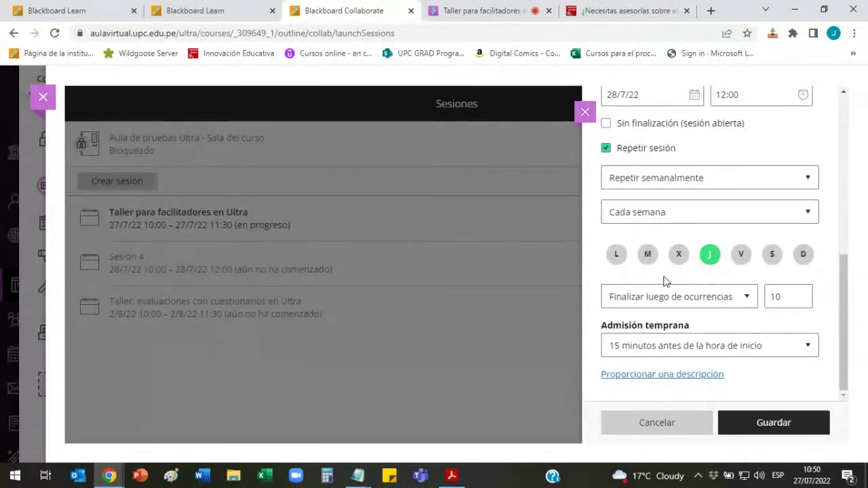
Step: Add Tuesday to the repeat days and end after 16 occurrences
click(647, 255)
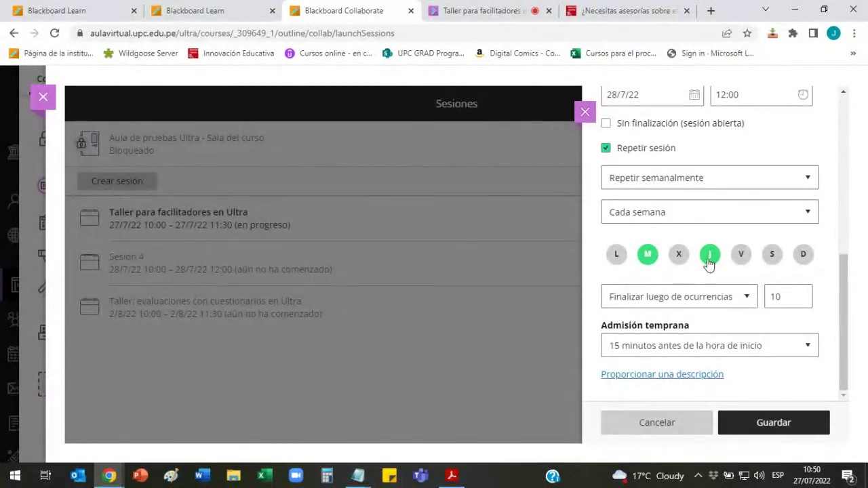
click(792, 291)
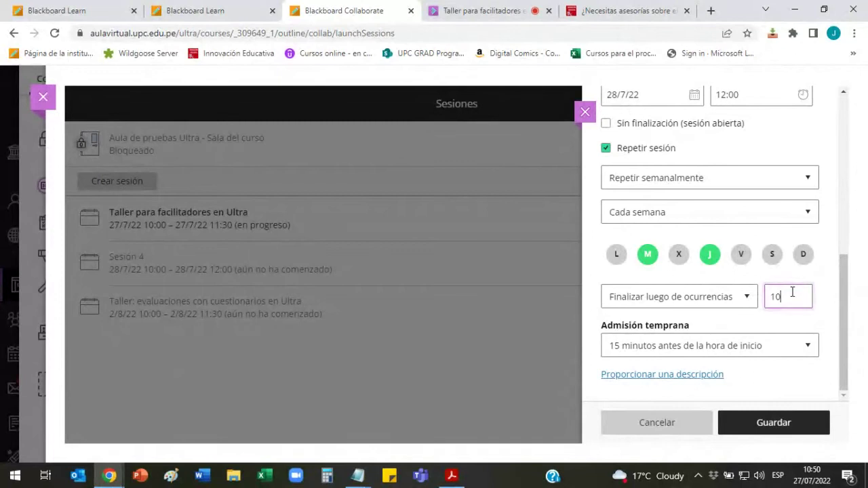
key(BackSpace)
text(6)
click(834, 298)
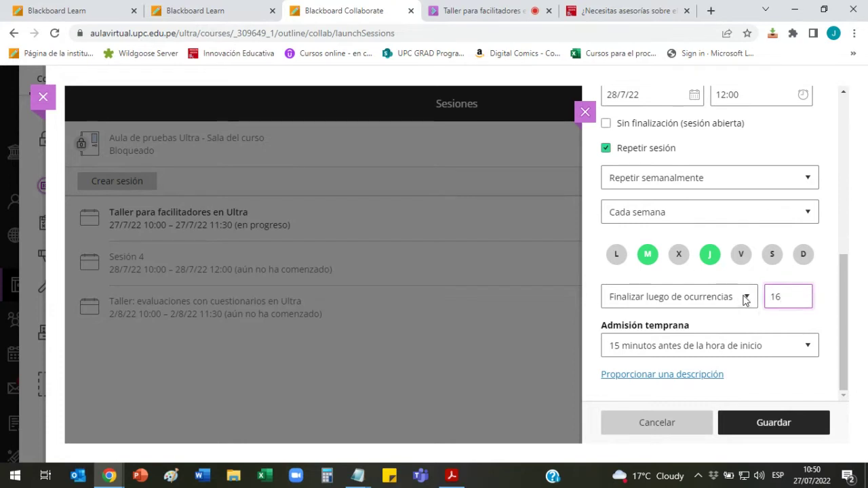
Step: Try ending the recurrence on a date, 17 November 2022
click(745, 298)
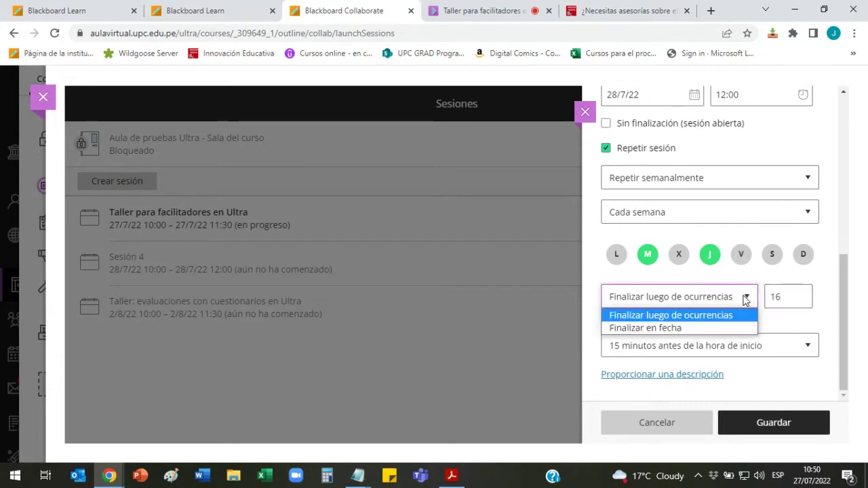
click(689, 328)
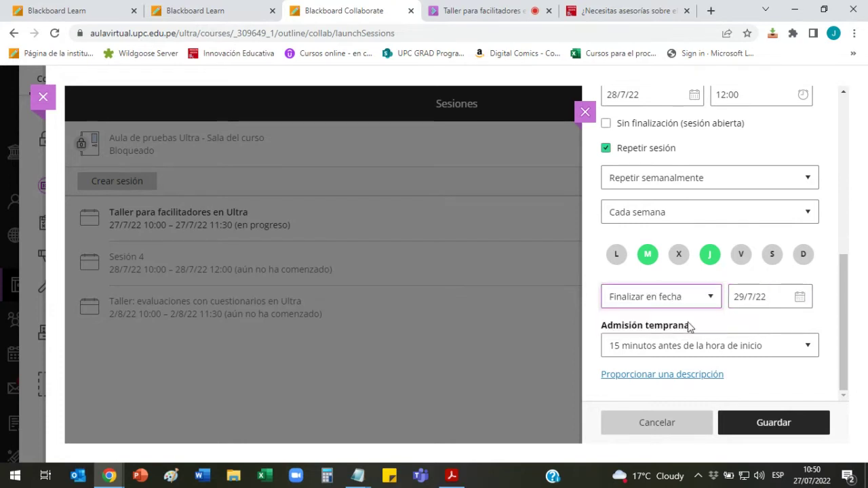
click(799, 298)
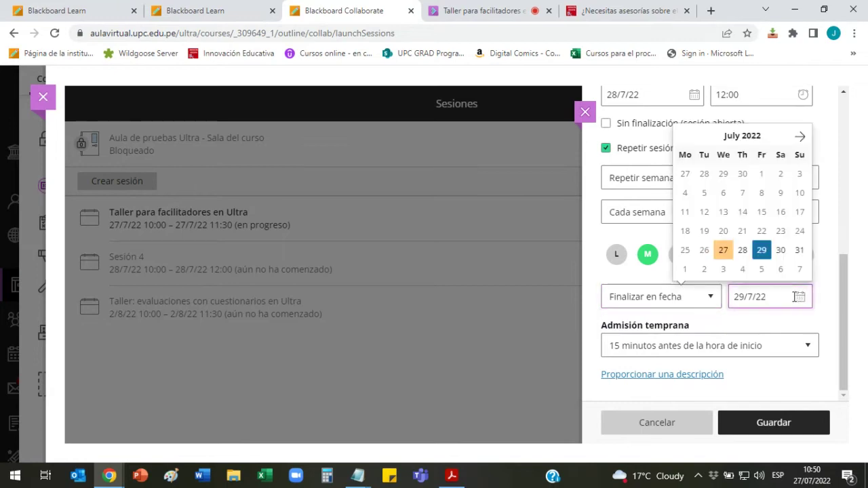
click(800, 136)
click(800, 136)
click(800, 136)
click(800, 136)
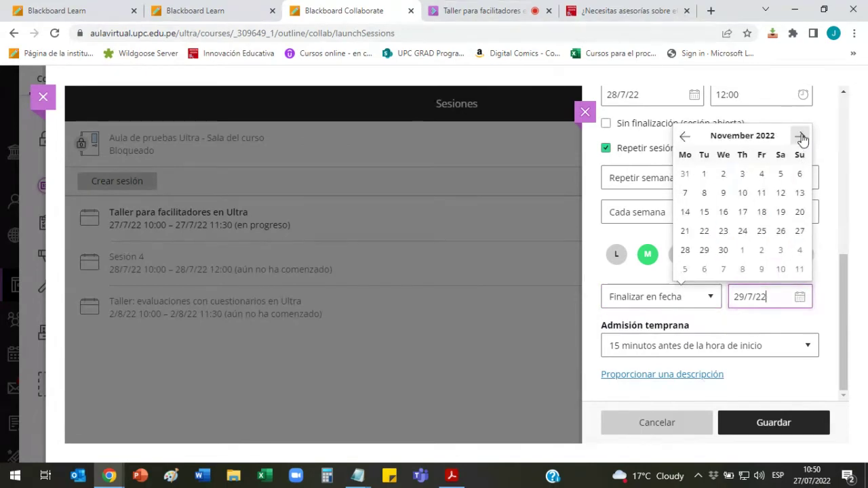
click(739, 214)
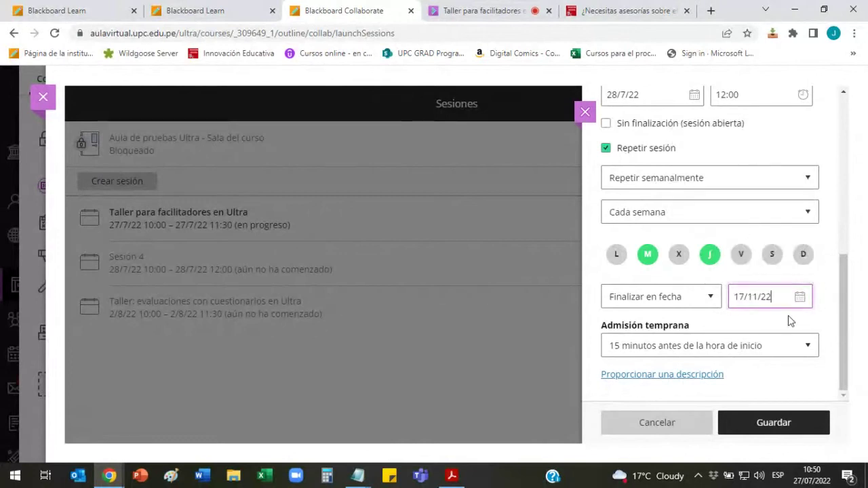
Step: Switch back to ending after 10 occurrences and save the recurring session
click(714, 299)
click(697, 314)
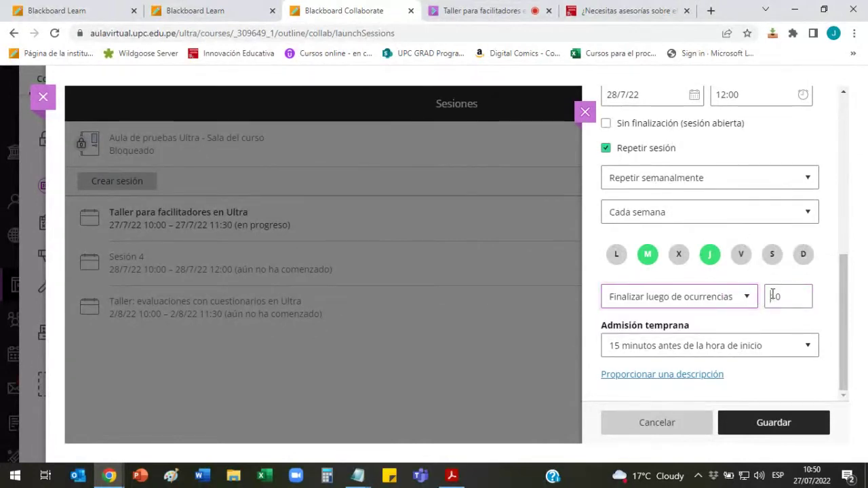
double_click(771, 295)
key(BackSpace)
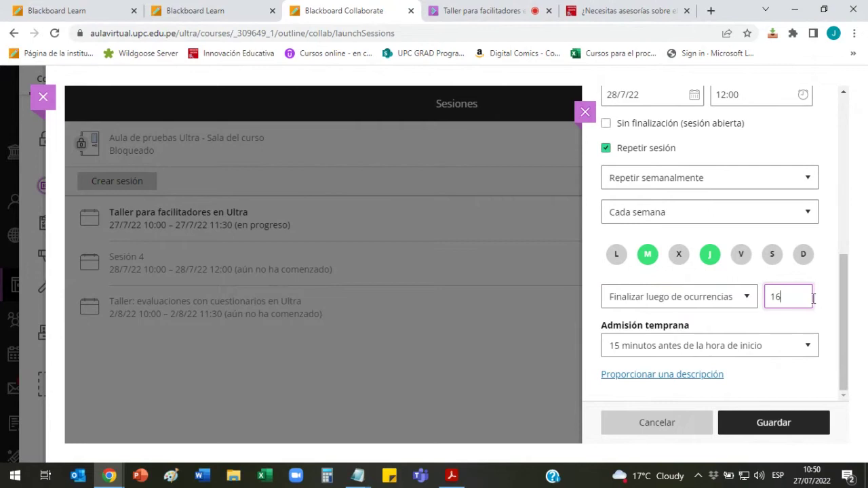
text(10)
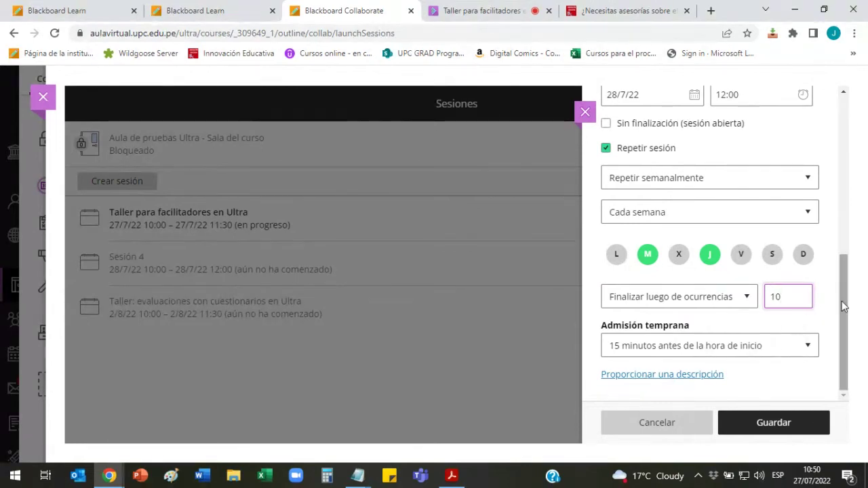
click(836, 306)
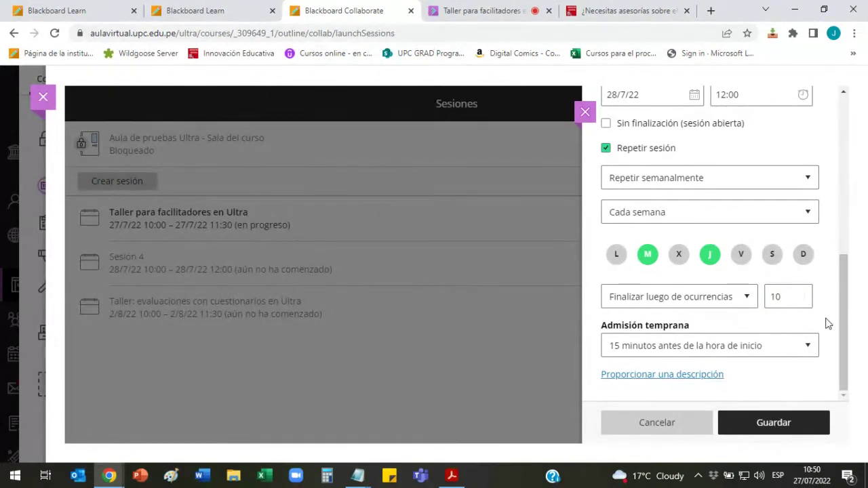
scroll(821, 322, up, 1)
scroll(822, 322, down, 1)
click(789, 427)
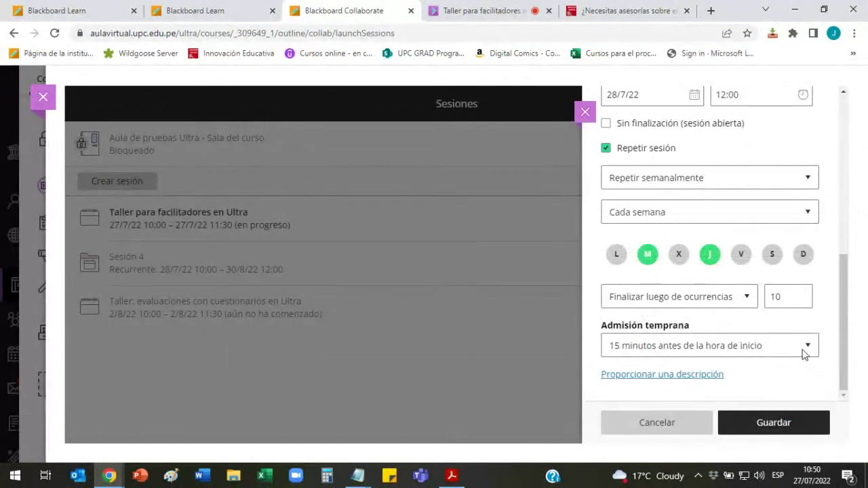
Step: Close the edit panel and expand Sesión 4 to show its weekly occurrences
click(585, 113)
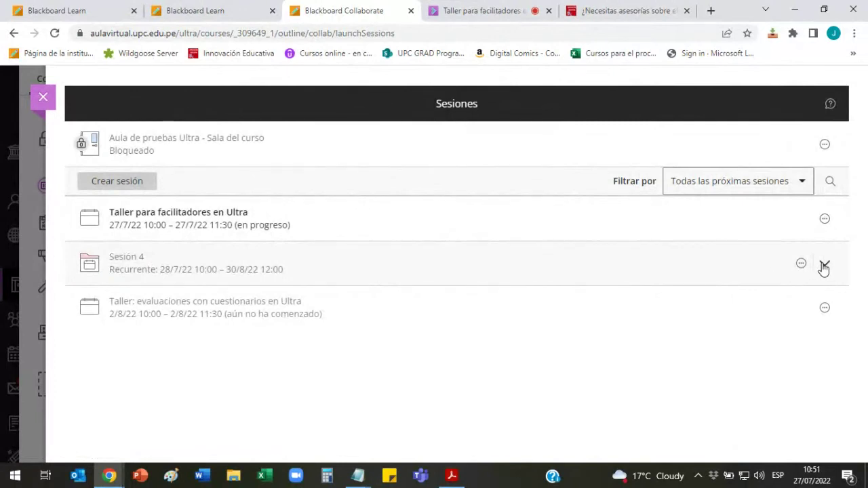
click(825, 266)
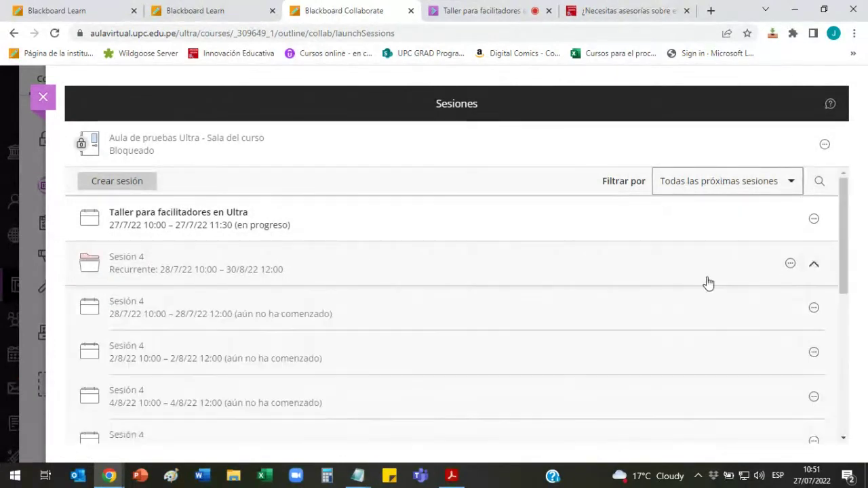
scroll(667, 270, down, 2)
scroll(663, 271, up, 1)
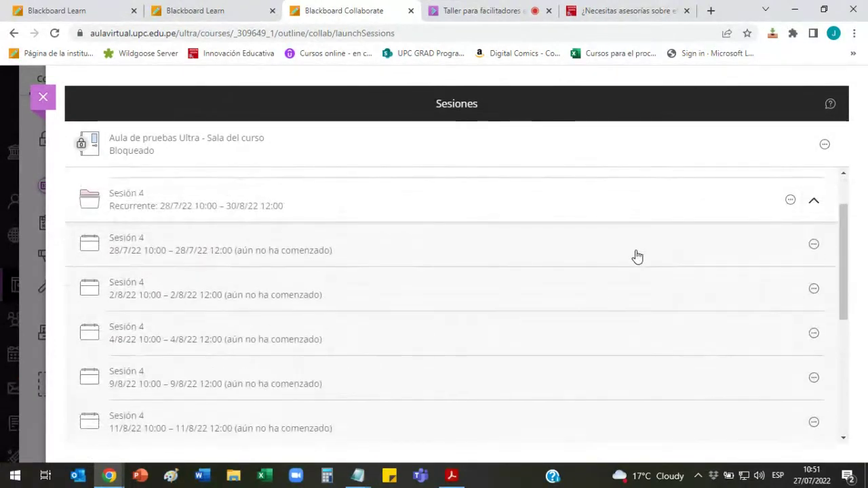
scroll(637, 256, down, 3)
scroll(638, 257, down, 2)
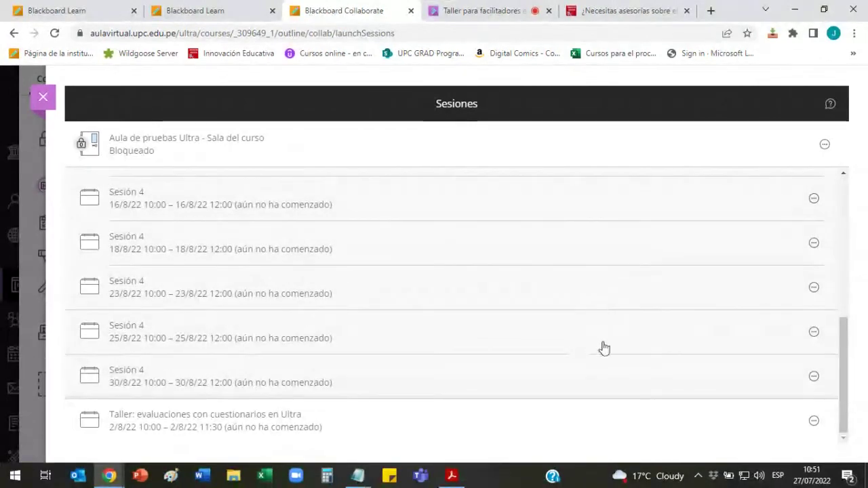
Step: Open and cancel Editar ocurrencia for the 30/8 and 28/7 occurrences
click(814, 377)
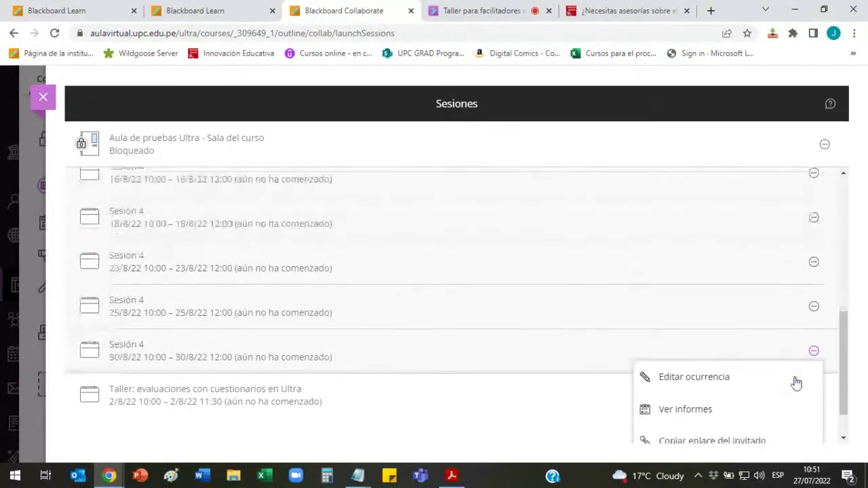
click(712, 340)
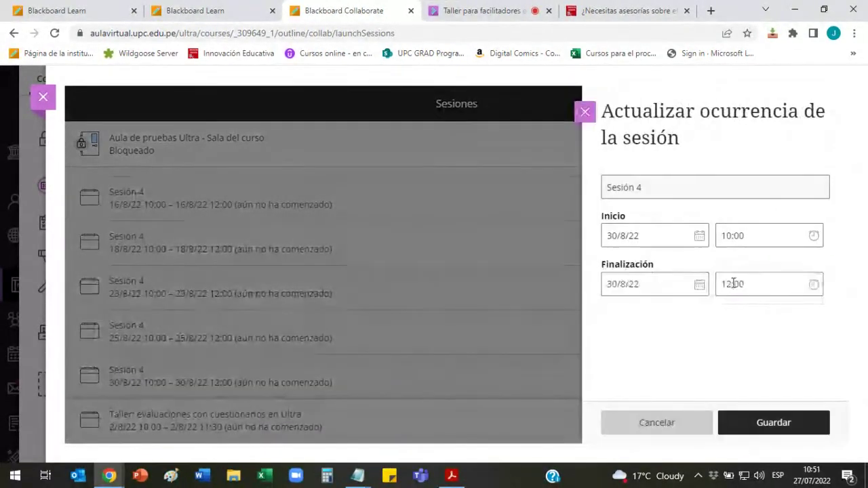
click(586, 113)
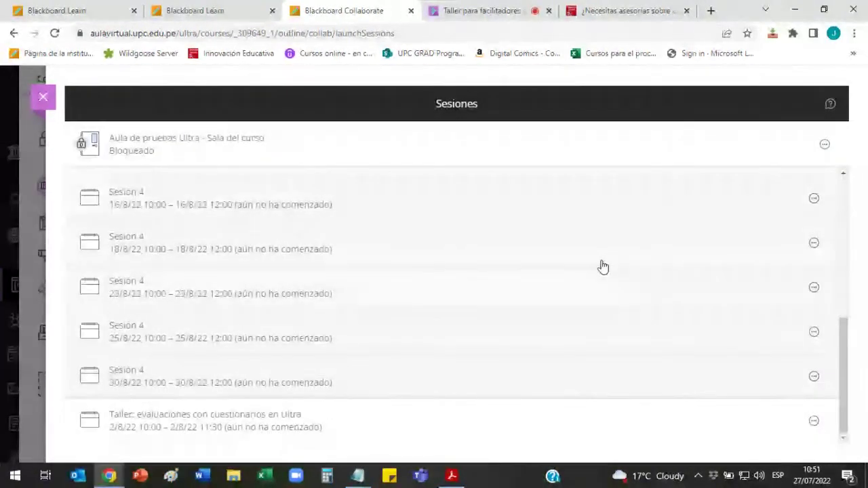
scroll(602, 267, up, 5)
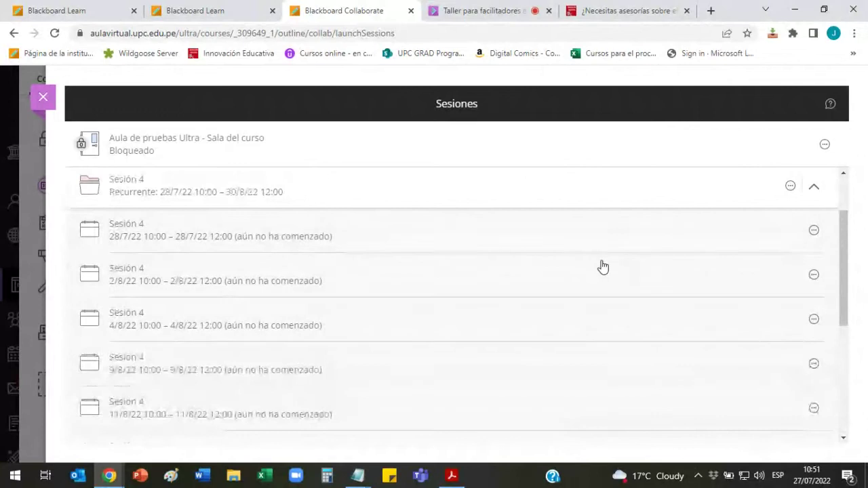
click(814, 231)
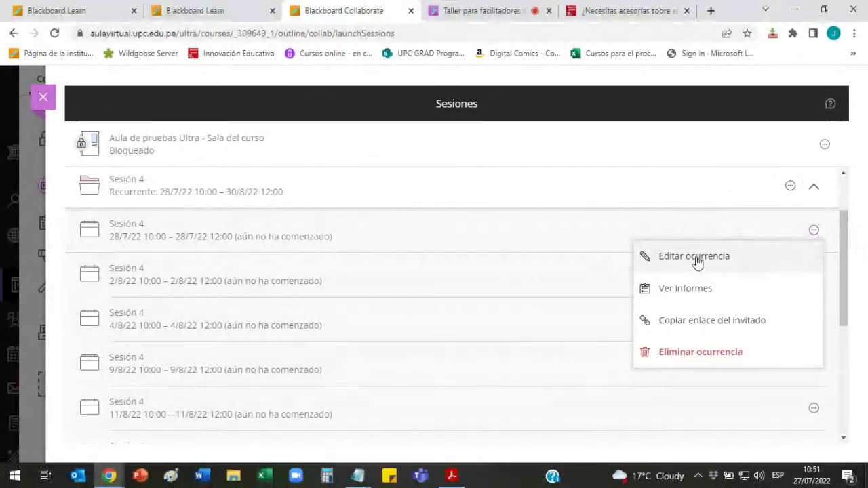
click(698, 262)
drag(637, 189, 604, 206)
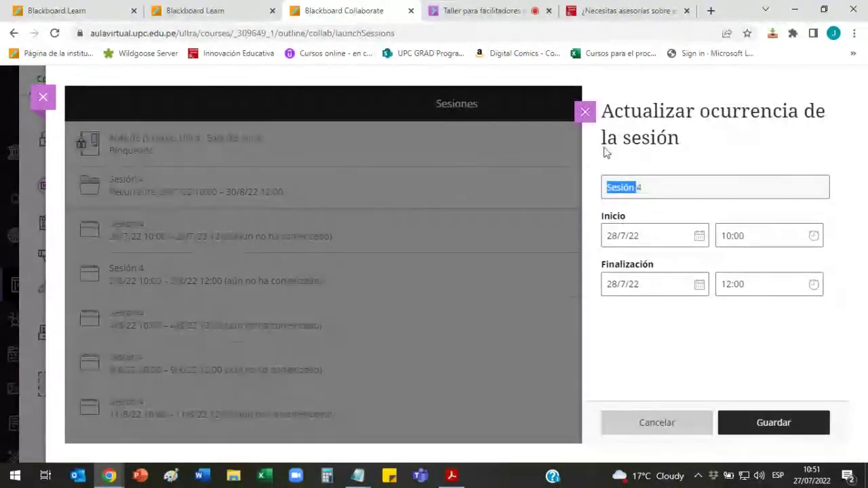
click(584, 113)
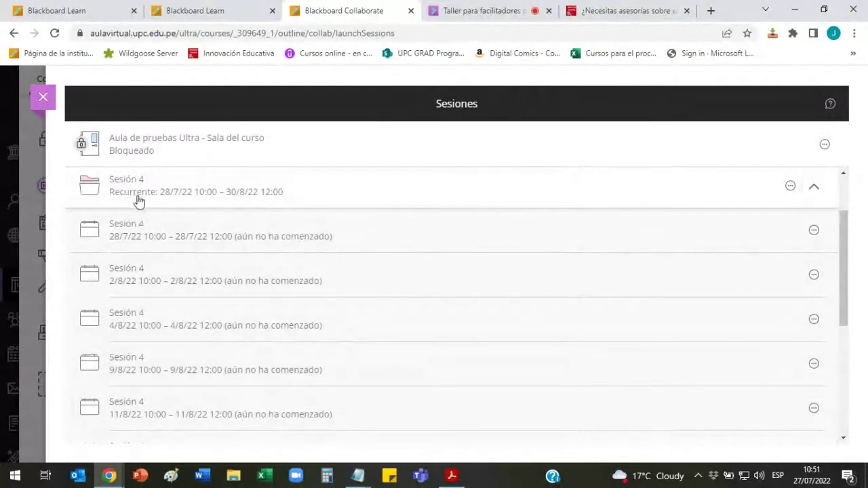
click(790, 187)
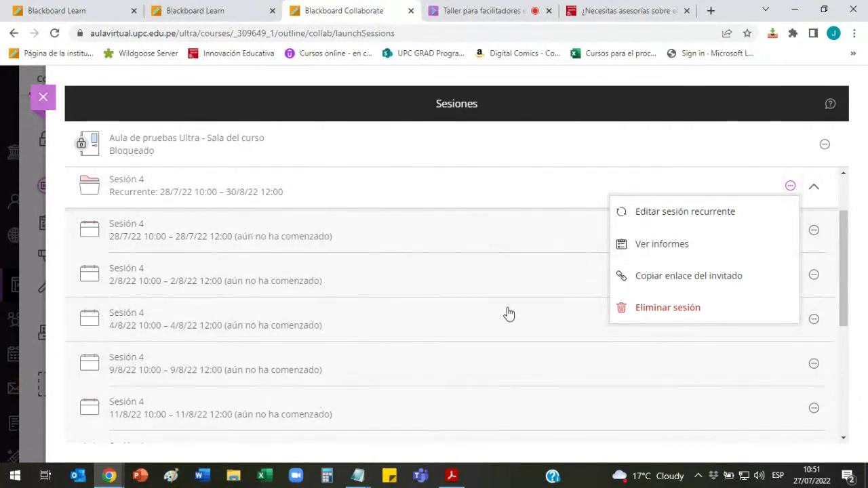
Step: Collapse Sesión 4's occurrences, glance at the live Taller para facilitadores, and return to the course sessions list
scroll(508, 313, down, 3)
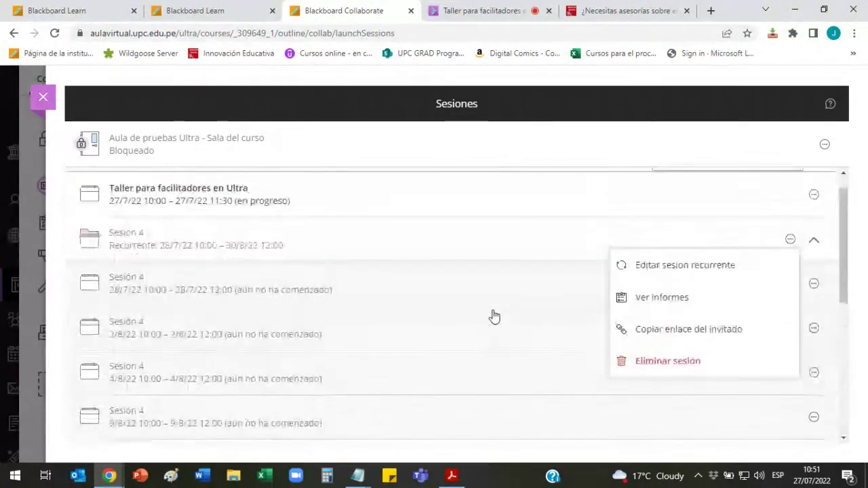
click(817, 271)
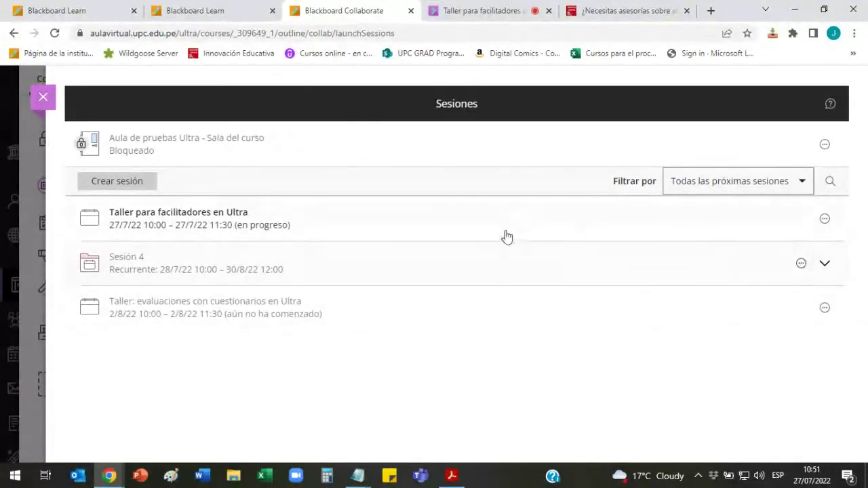
click(482, 9)
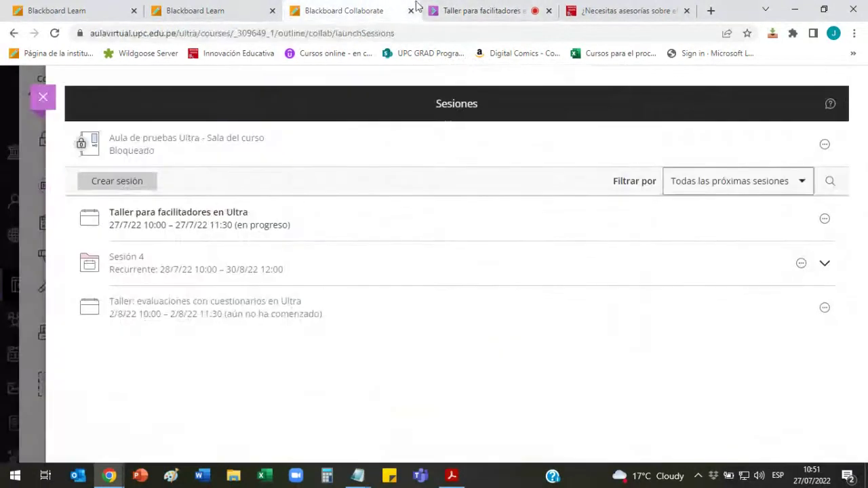
click(345, 10)
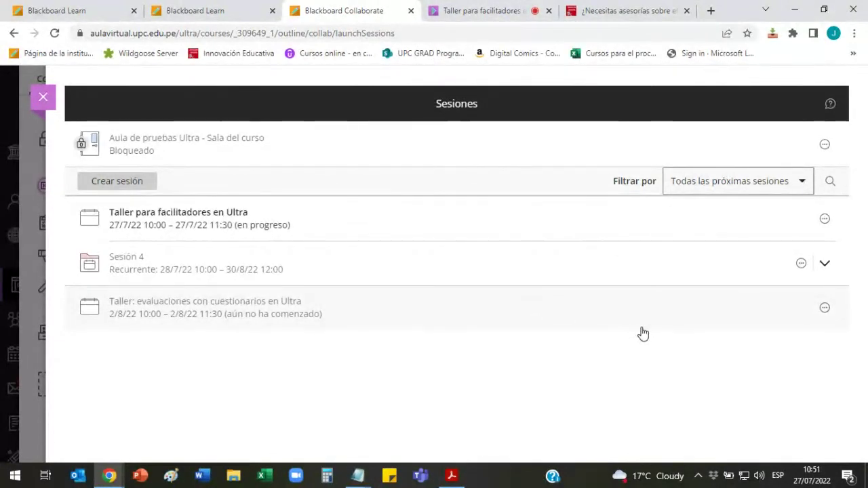
Step: Expand Sesión 4 and open the 28/7/22 occurrence's editor, closing it without changes
click(825, 264)
scroll(722, 298, down, 1)
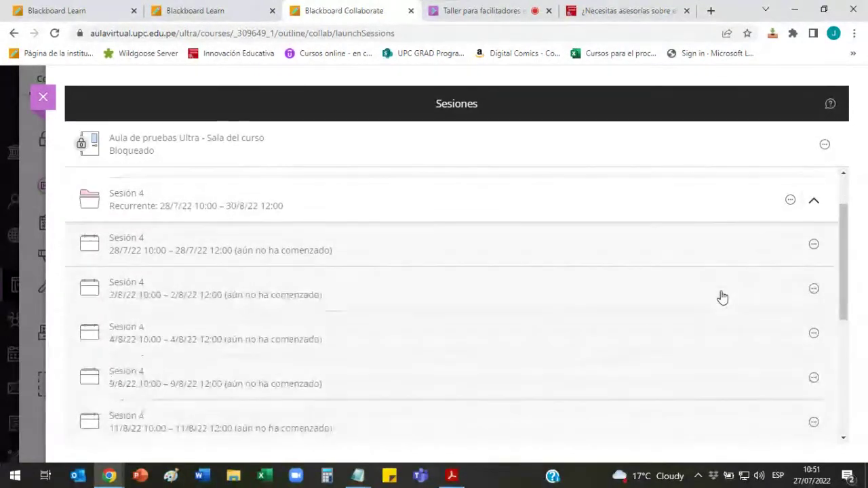
click(815, 246)
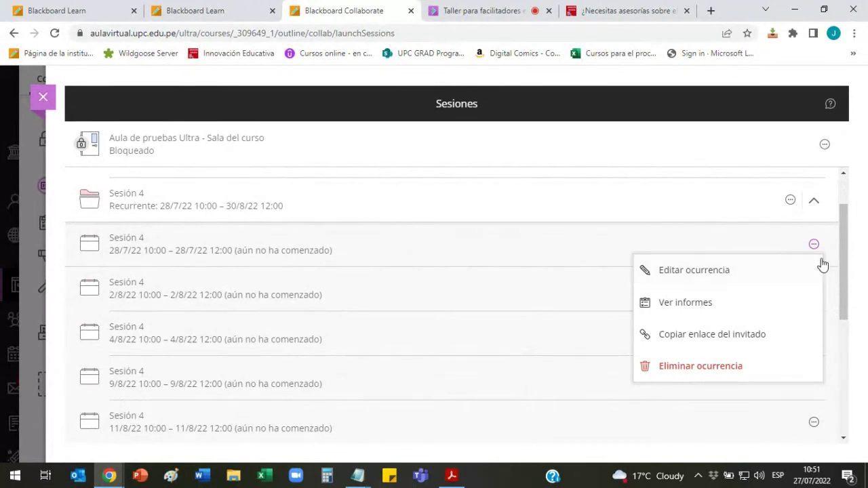
click(725, 278)
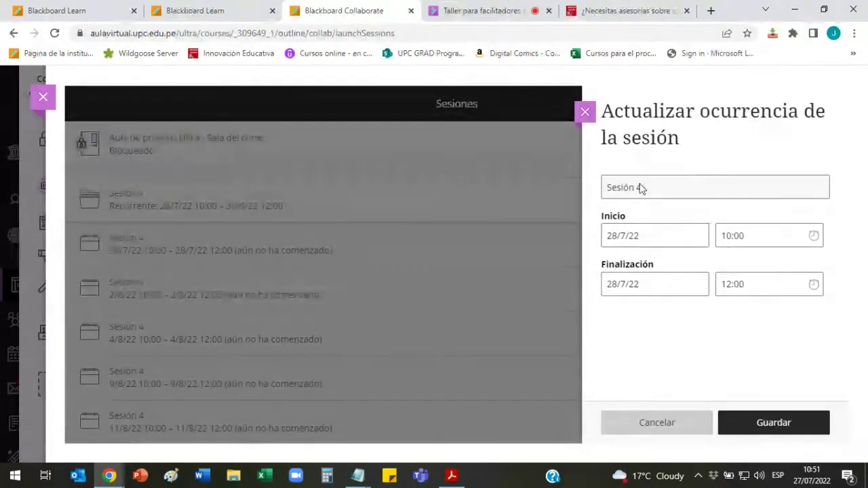
click(585, 111)
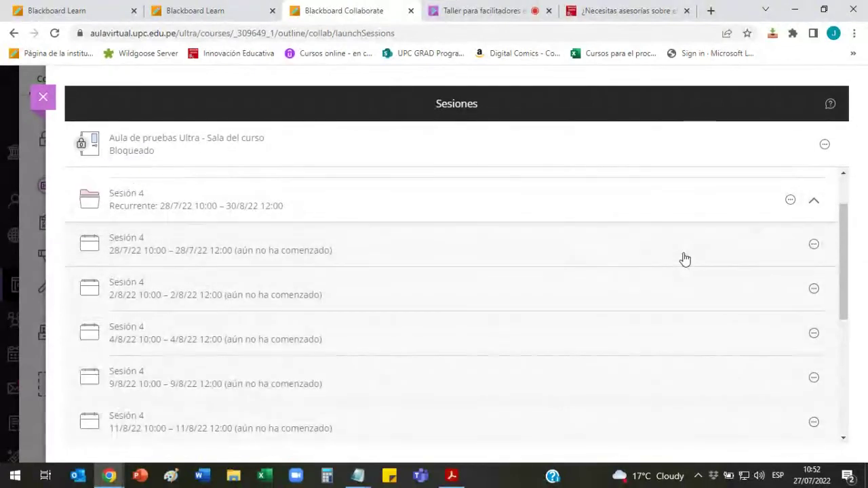
Step: Collapse and re-expand Sesión 4's dates, then start a new session and abandon it
click(818, 206)
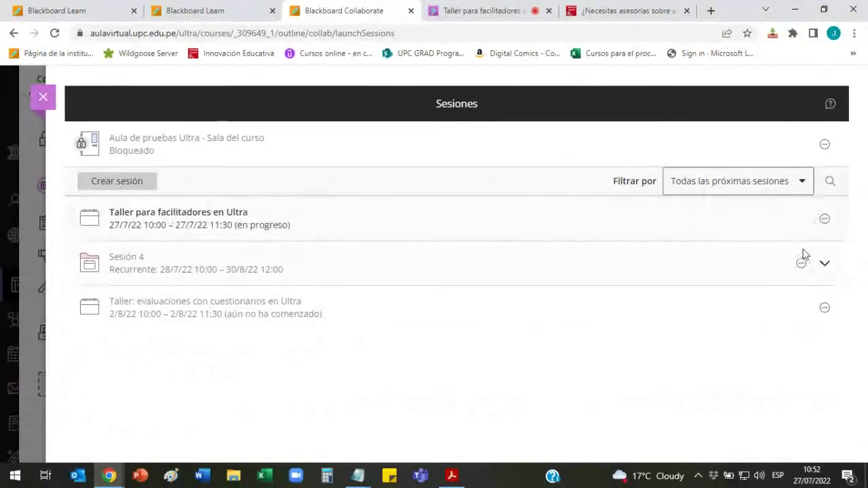
click(821, 265)
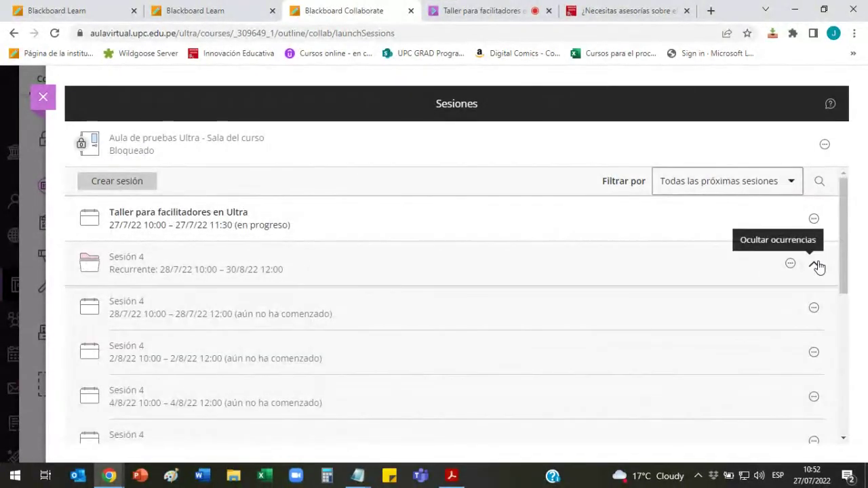
click(818, 265)
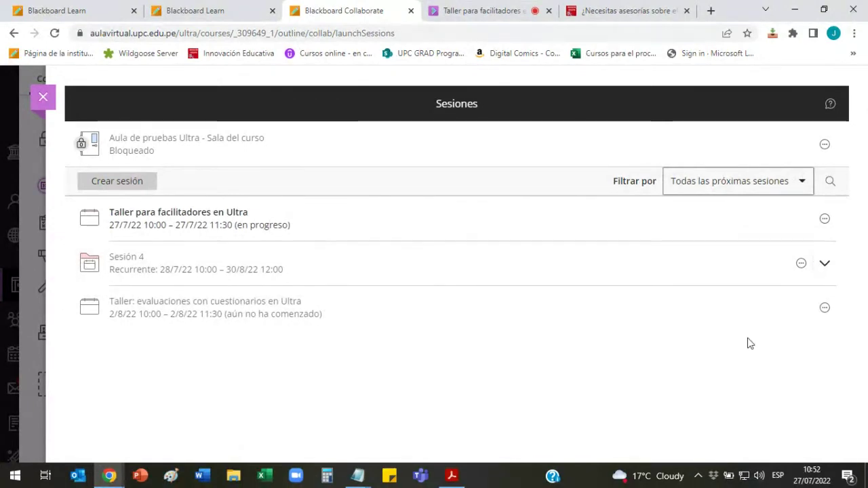
click(130, 179)
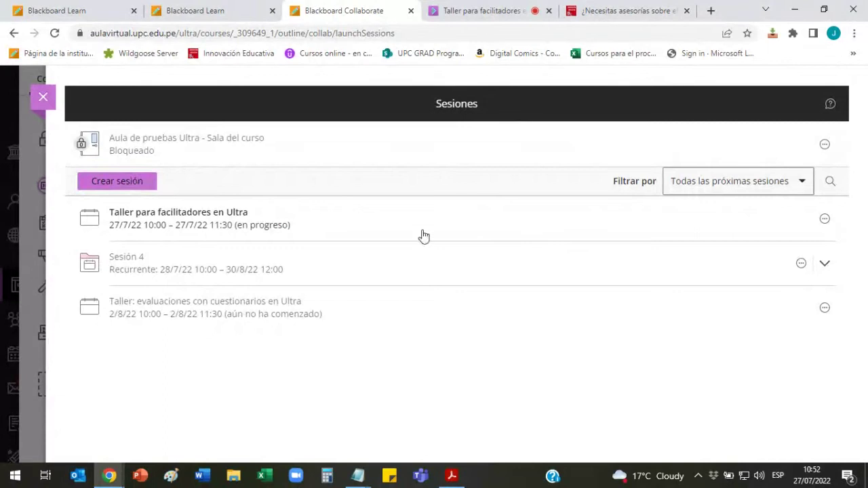
click(585, 111)
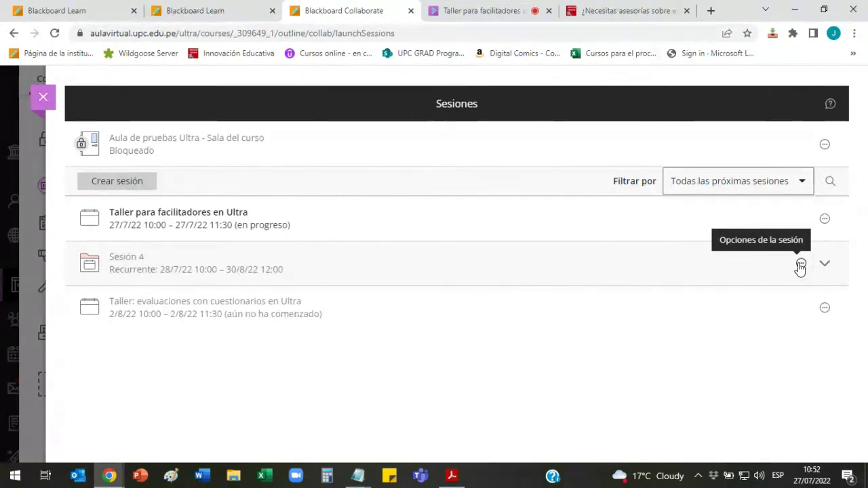
Step: Expand Sesión 4 again, open and dismiss the first occurrence's options, then collapse the dates
click(825, 265)
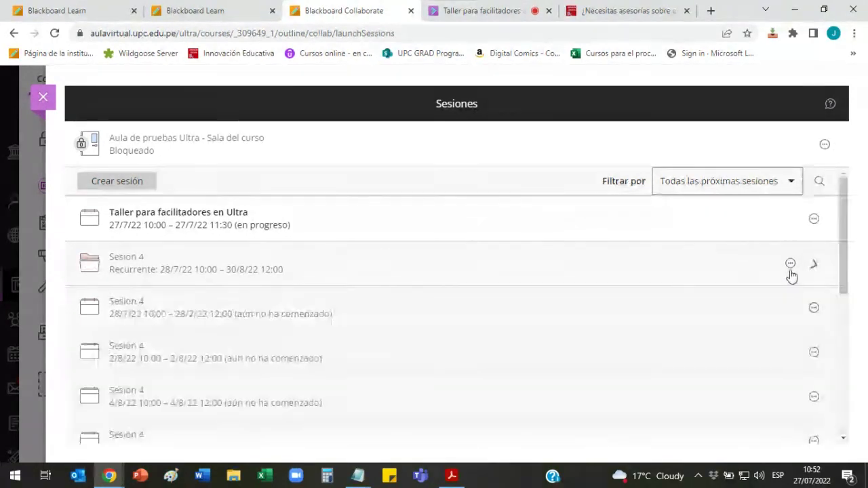
click(814, 245)
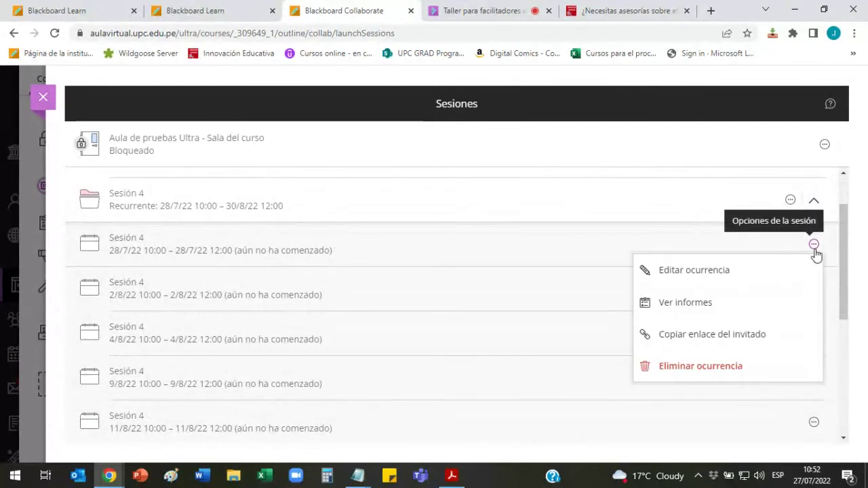
click(814, 245)
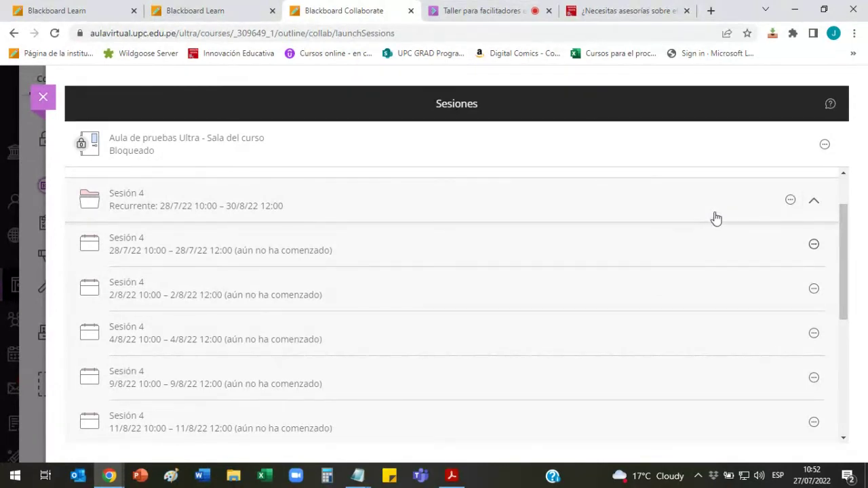
click(816, 204)
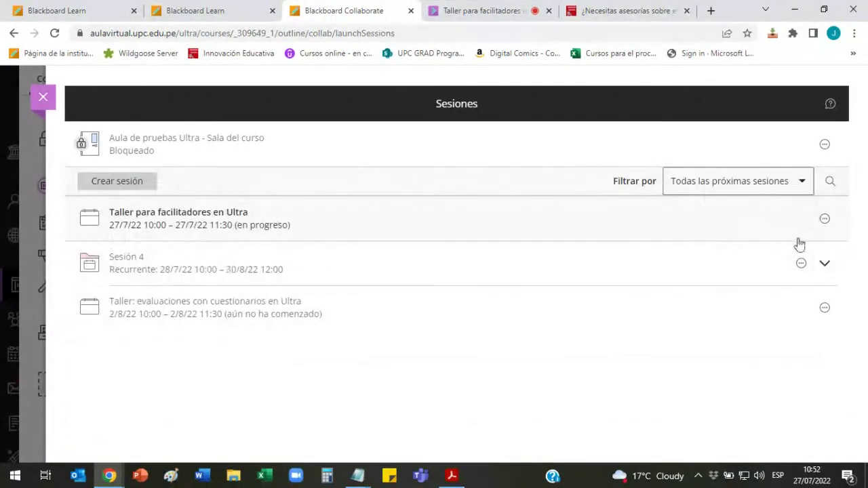
click(824, 268)
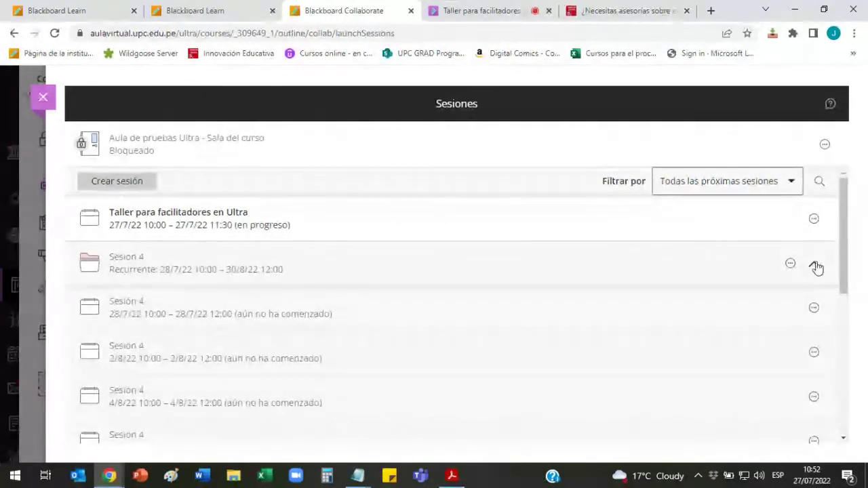
click(821, 268)
Step: Bring up the Opciones de la sesión menu for the whole recurring Sesión 4 series
click(802, 264)
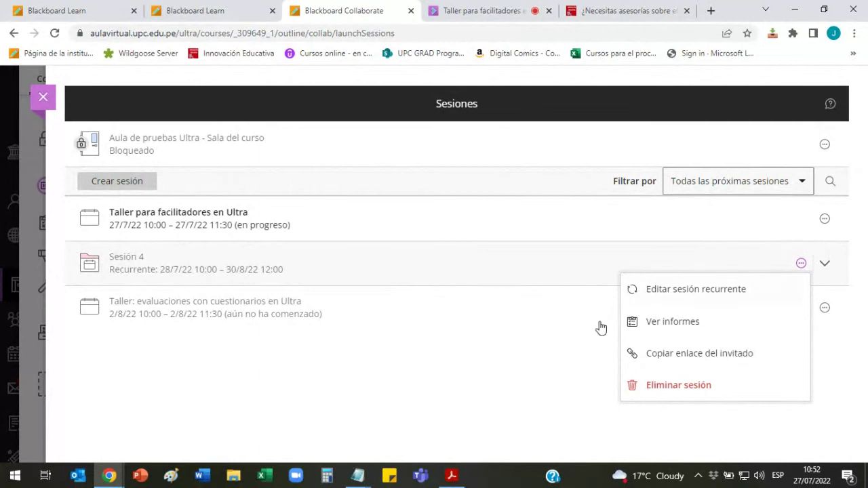
click(465, 371)
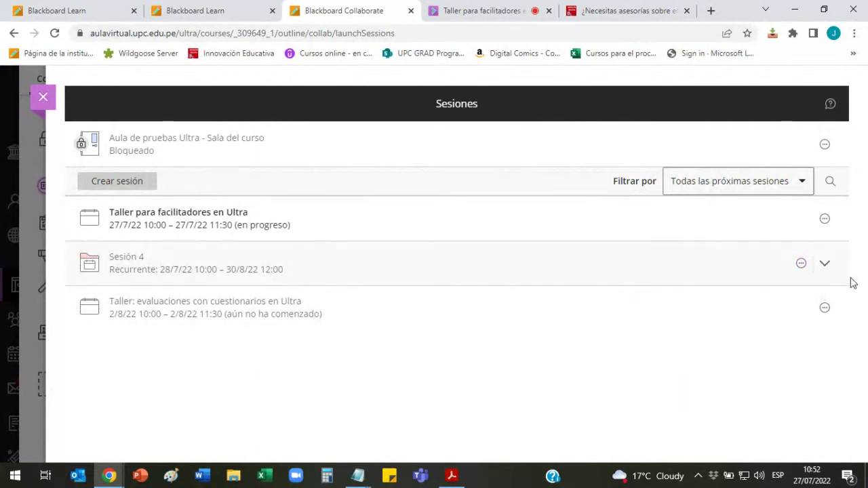
click(822, 265)
click(821, 268)
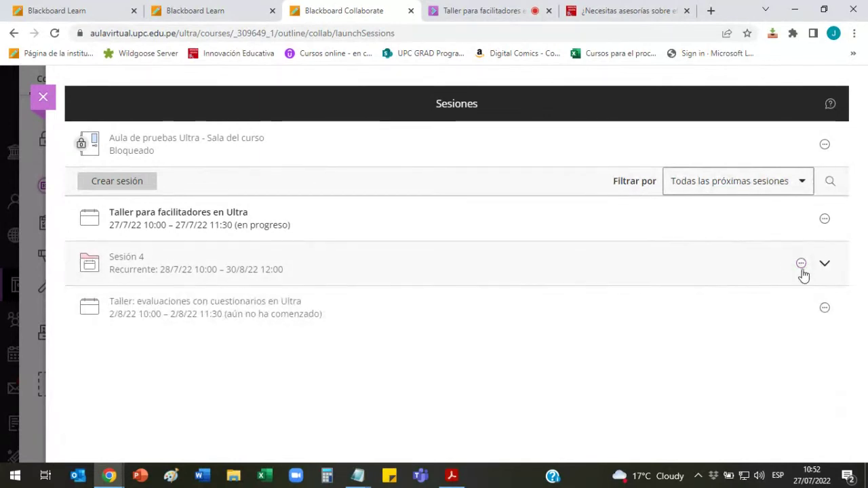
click(801, 265)
Step: Edit the recurring Sesión 4 series and save it with guest access enabled as Participante
click(715, 290)
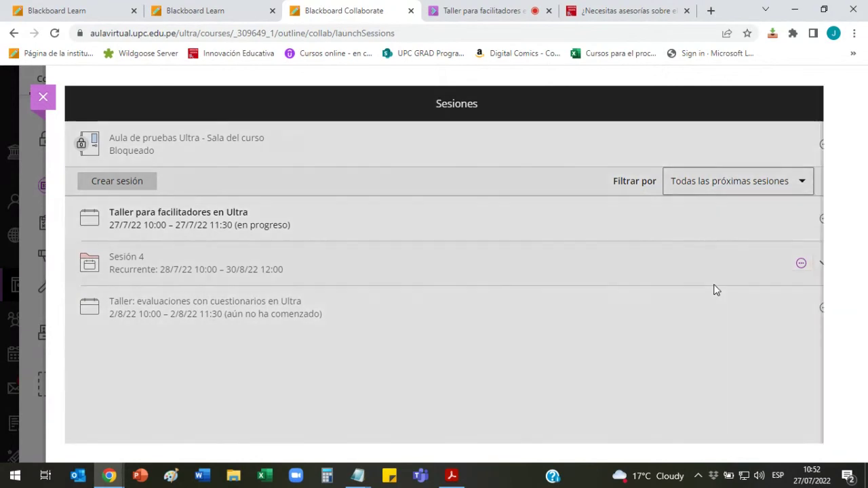
scroll(613, 247, down, 1)
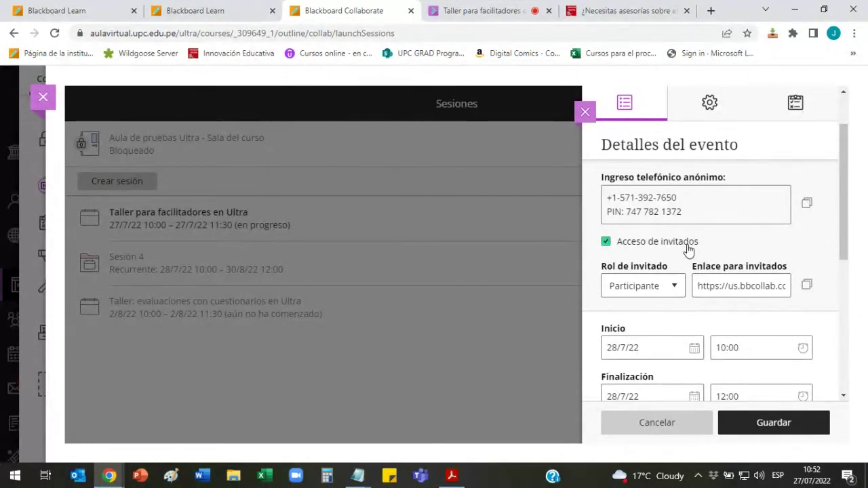
click(795, 429)
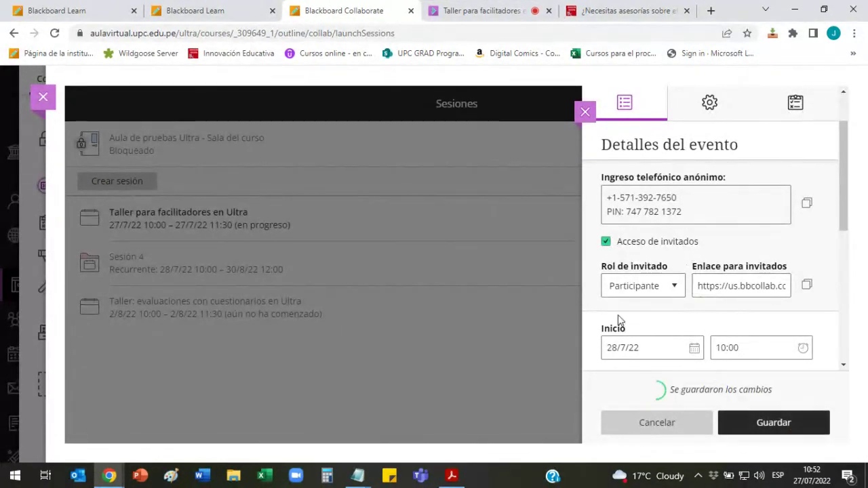
Step: Close the settings, expand Sesión 4's dated occurrences and open the 4/8/22 occurrence's options menu
click(585, 113)
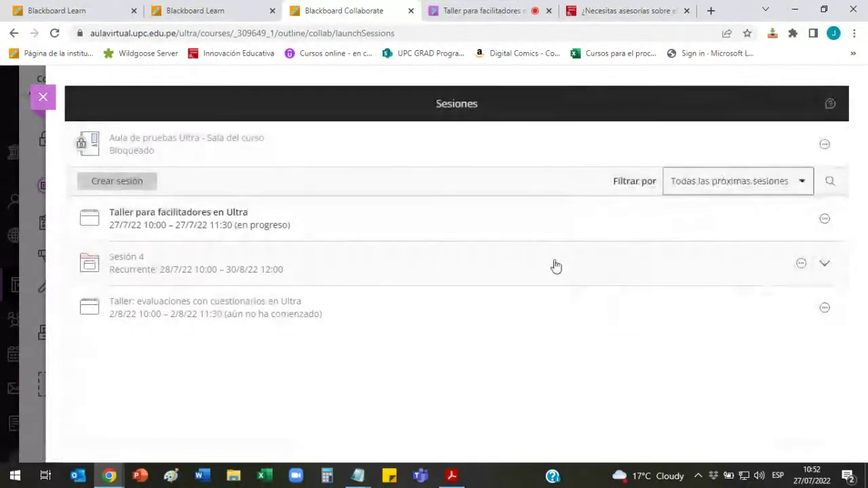
click(833, 269)
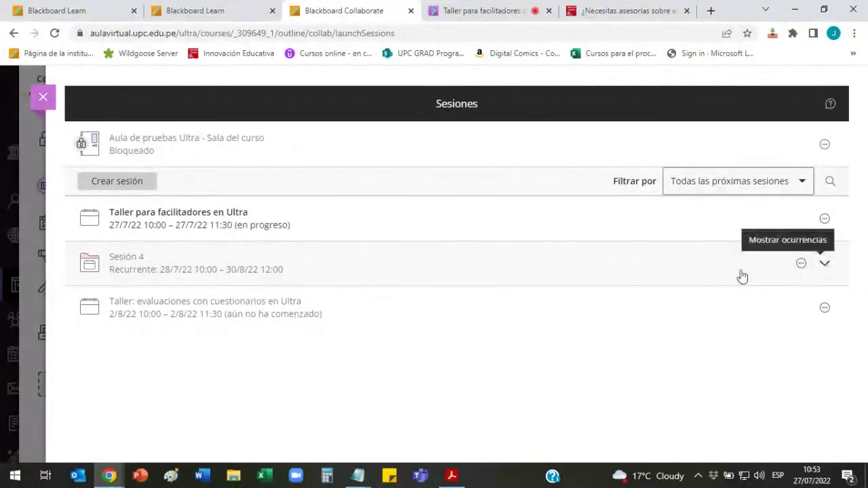
scroll(626, 293, down, 2)
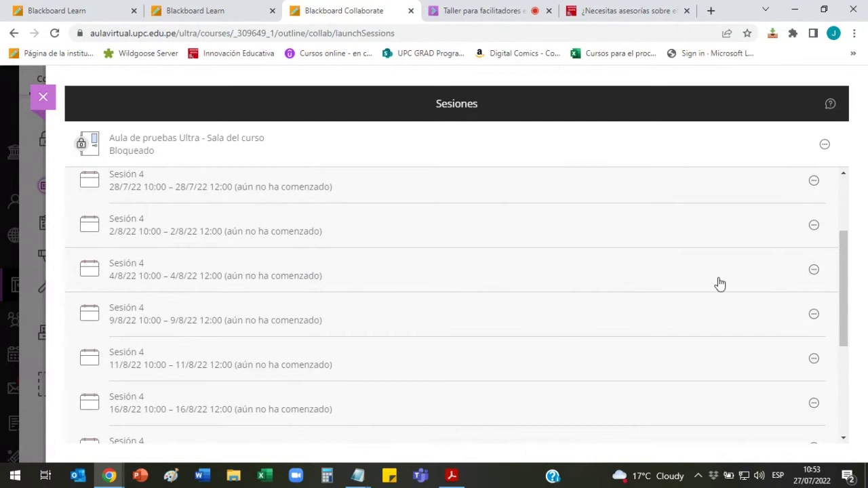
click(813, 271)
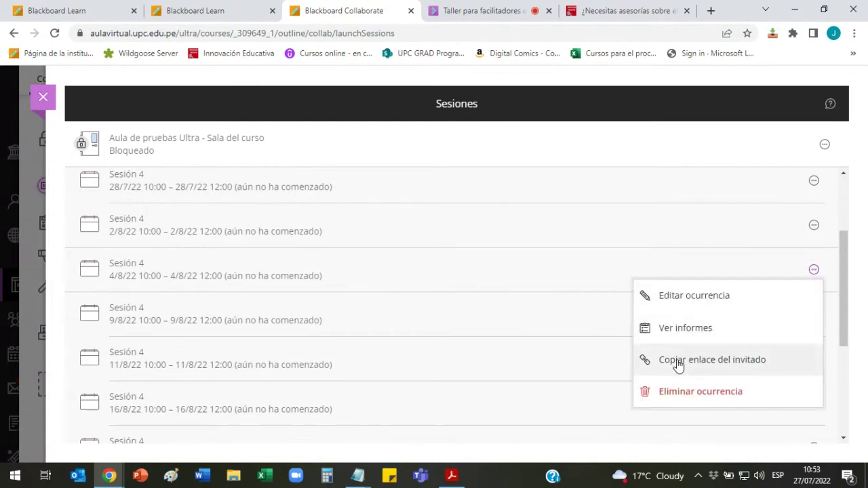
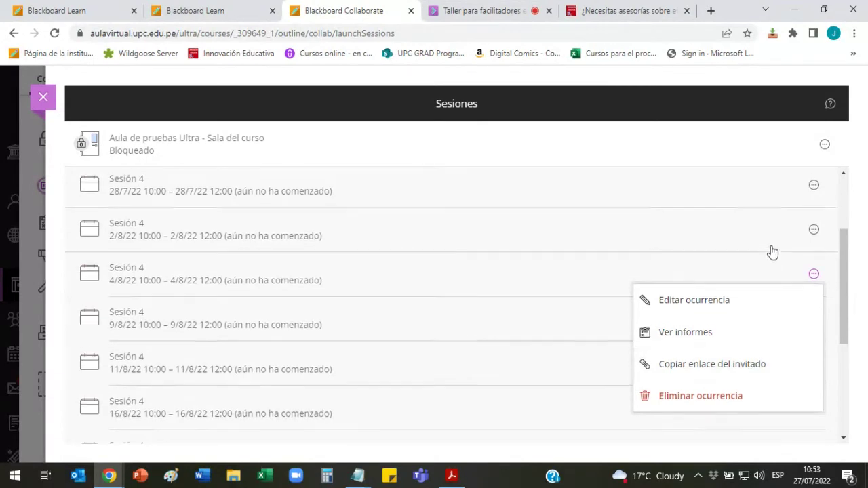
Step: Open the recurring Sesión 4 series for editing, then cancel without changing anything
scroll(770, 252, up, 2)
click(790, 264)
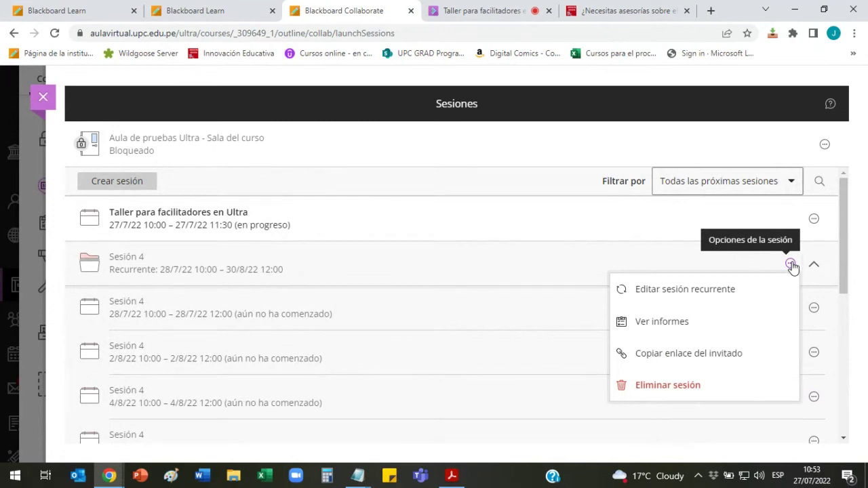
click(685, 290)
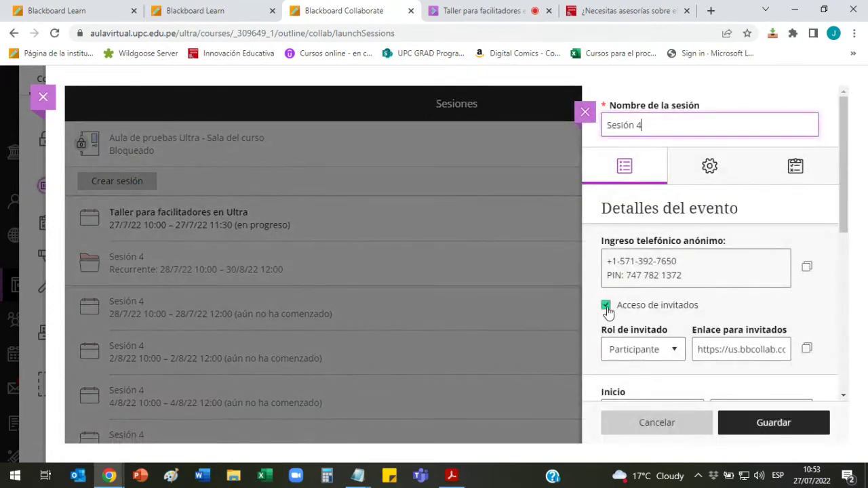
click(656, 423)
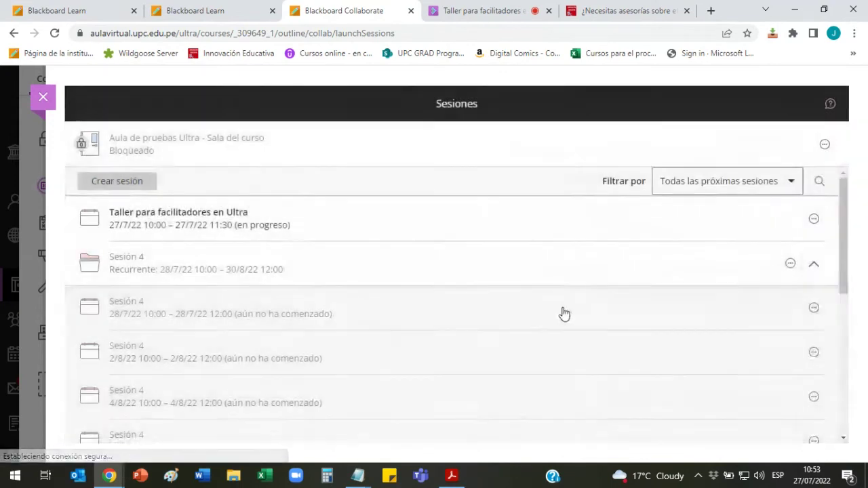
Step: Open the options menu for the 9/8/22 occurrence of Sesión 4
scroll(562, 314, down, 3)
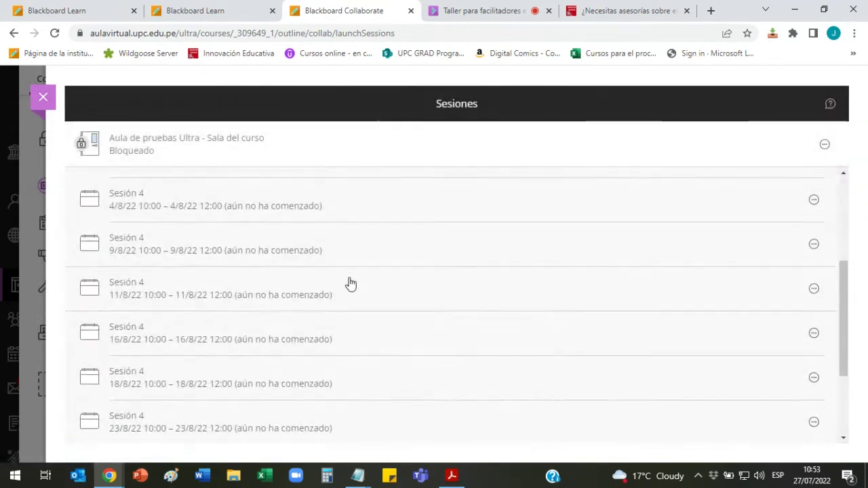
scroll(343, 281, down, 1)
scroll(272, 250, up, 1)
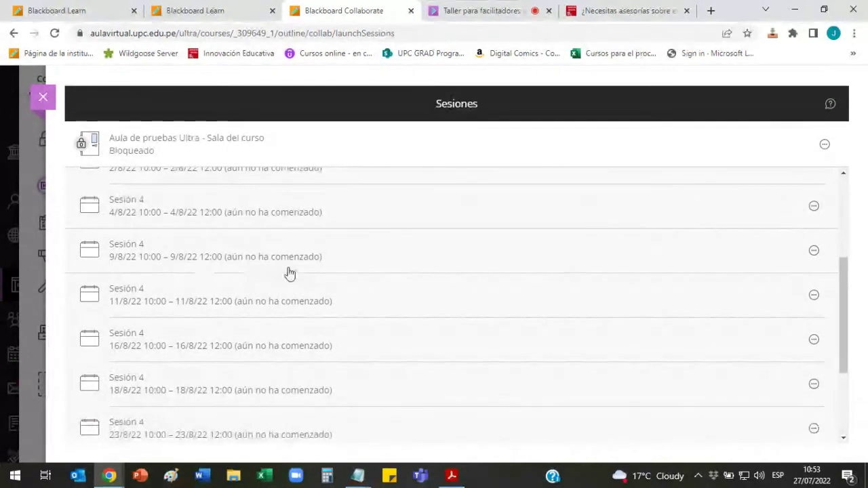
click(814, 252)
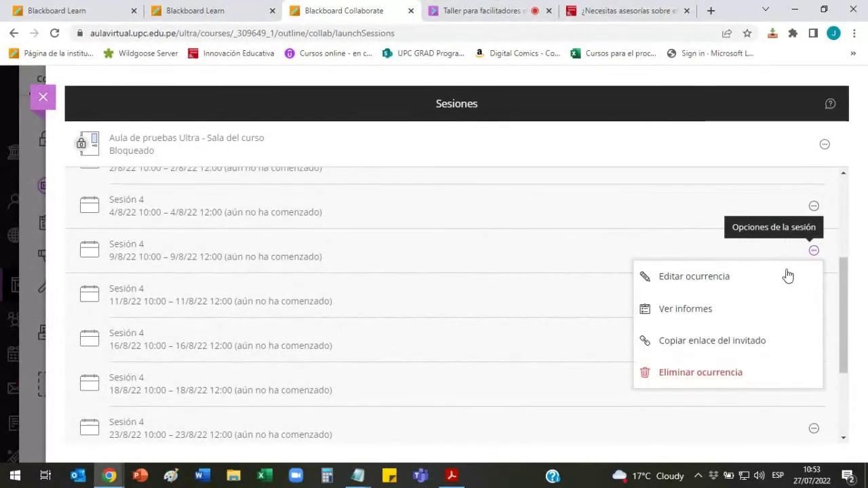
Step: Copy the 9/8/22 occurrence's guest link and paste it on a new line below the forms link in Notepad
click(730, 350)
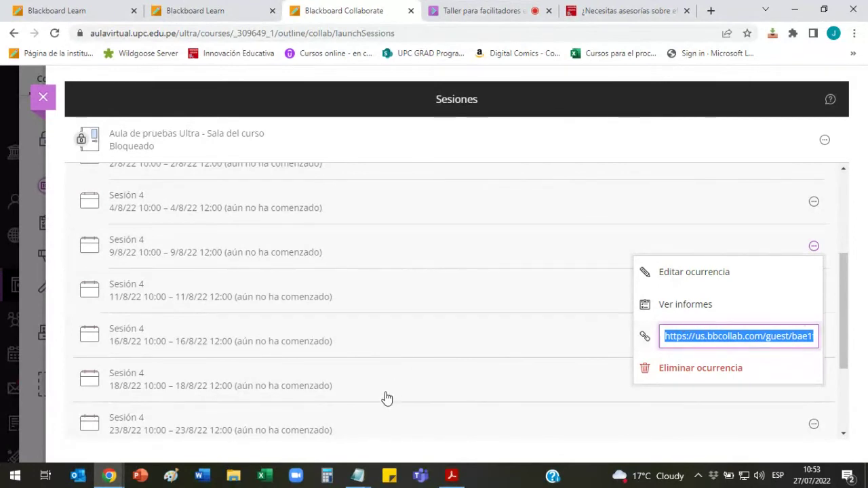
click(357, 474)
click(400, 141)
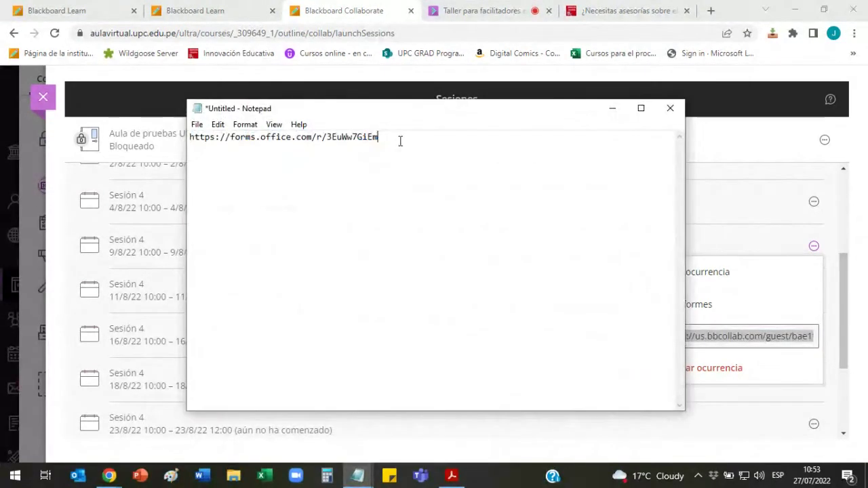
key(Return)
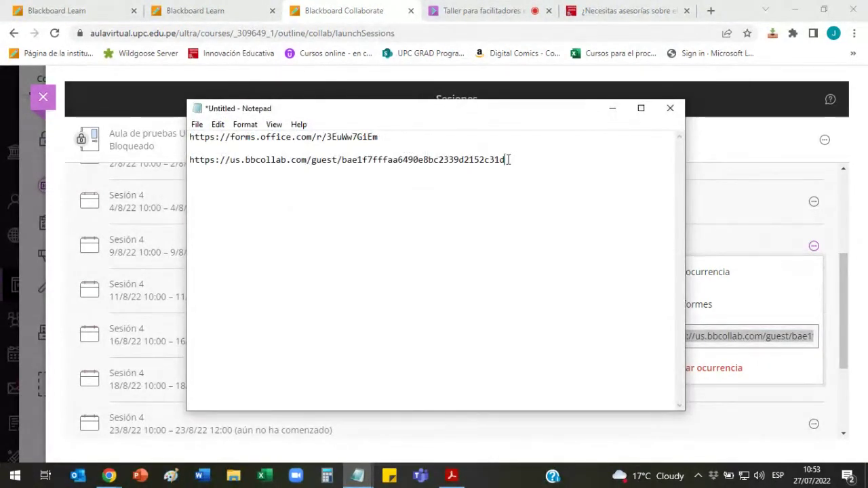
drag(506, 160, 190, 160)
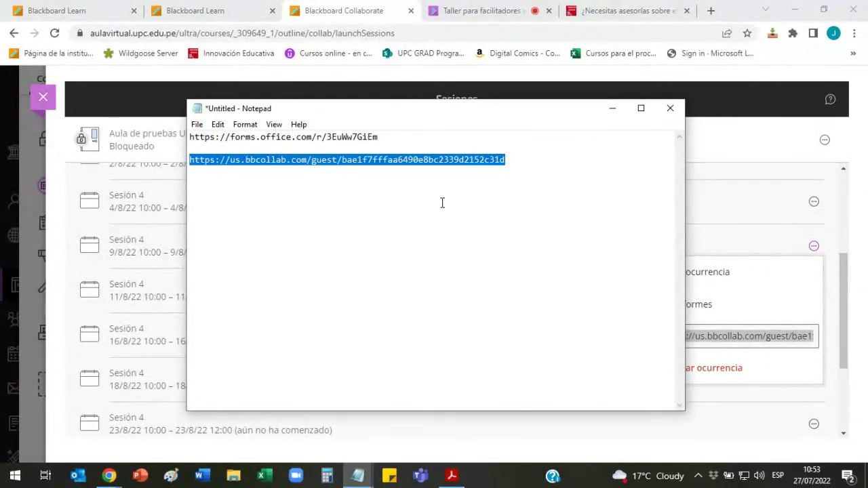
Step: Minimize Notepad and return to the Collaborate session list via the live workshop tab
click(614, 109)
click(504, 16)
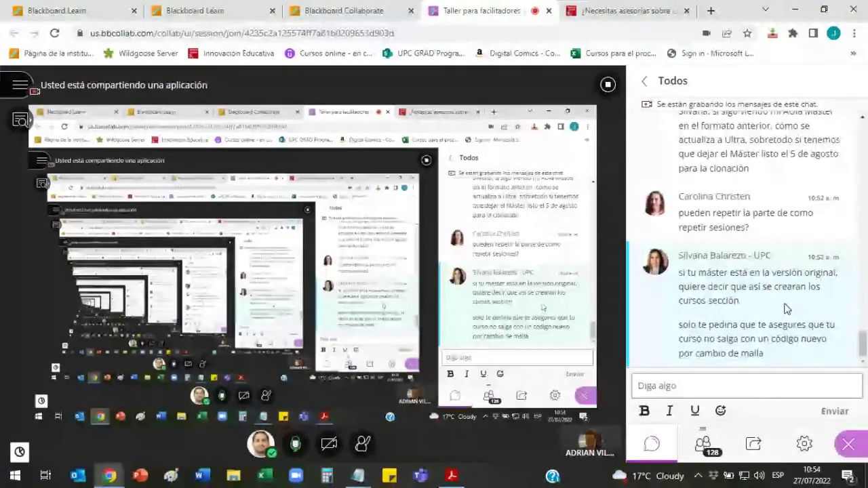
click(362, 6)
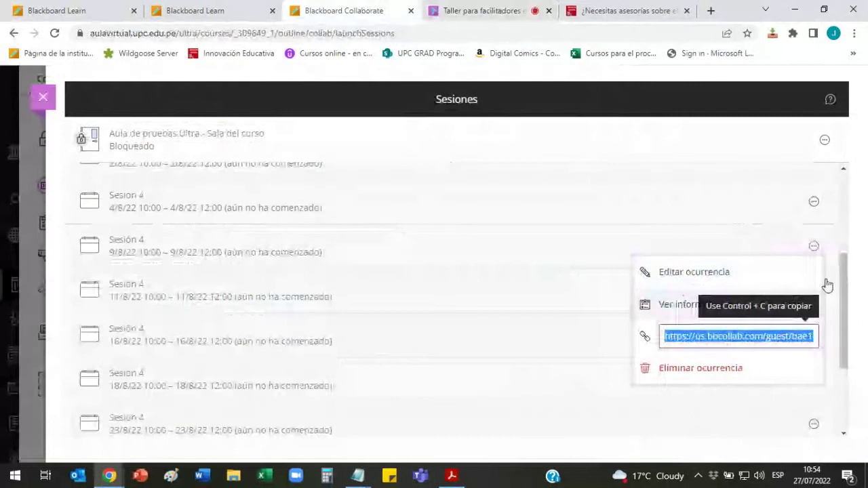
Step: Collapse Sesión 4 and start a new session named 'Sesión de clases'
scroll(844, 228, up, 2)
scroll(807, 241, up, 2)
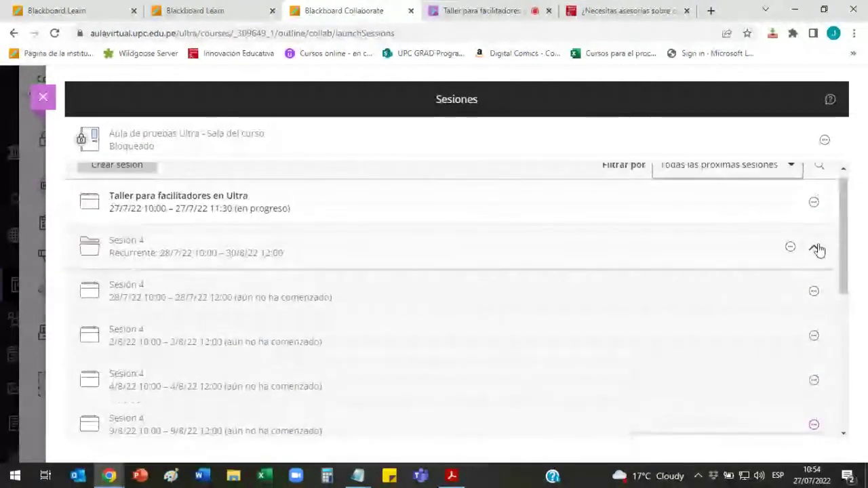
click(817, 249)
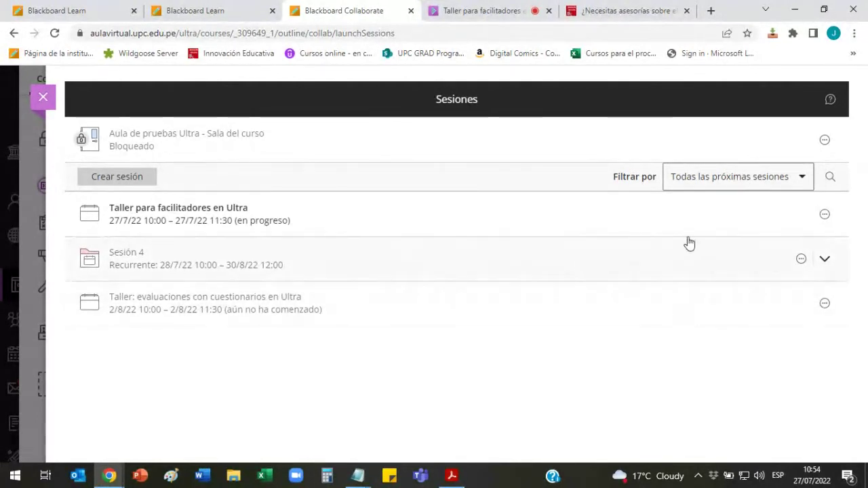
click(119, 176)
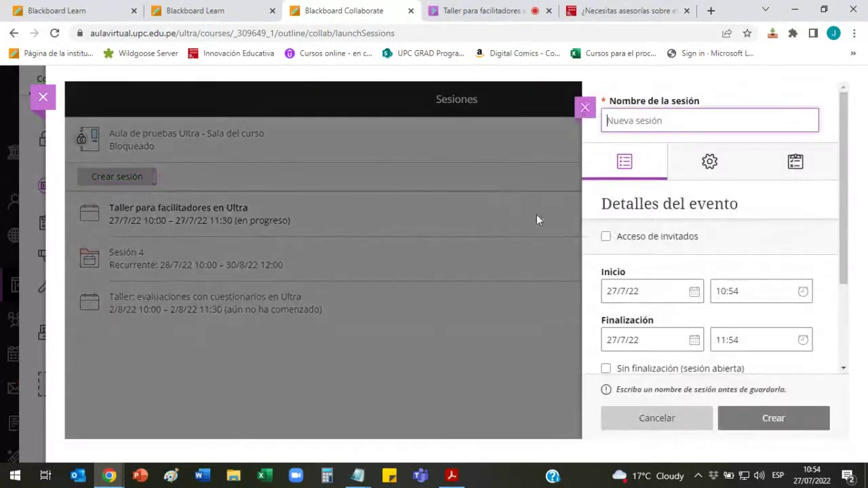
click(661, 120)
text(Se)
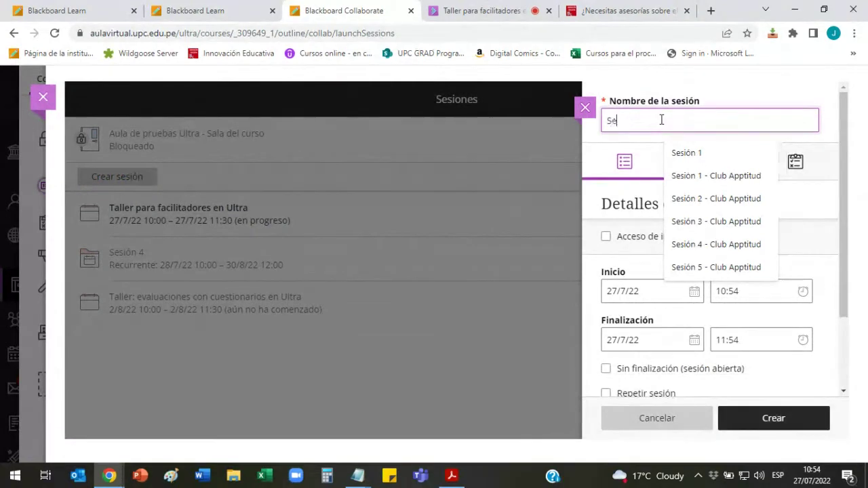
text(sión de )
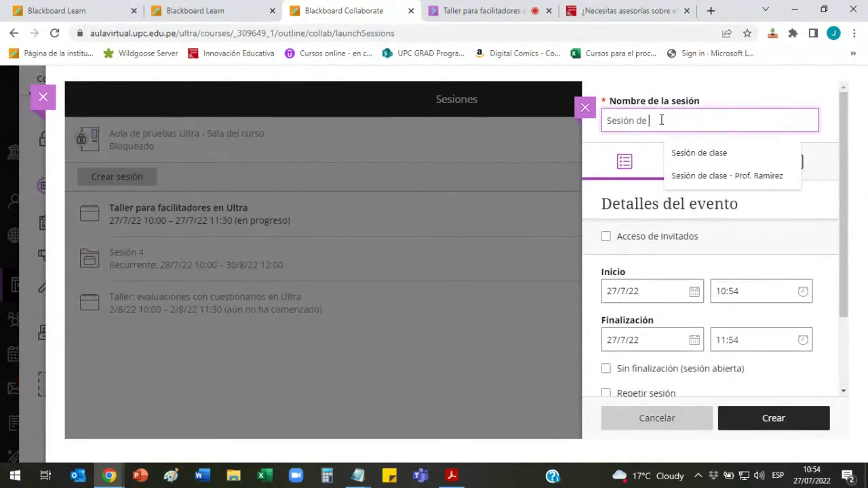
text(clases)
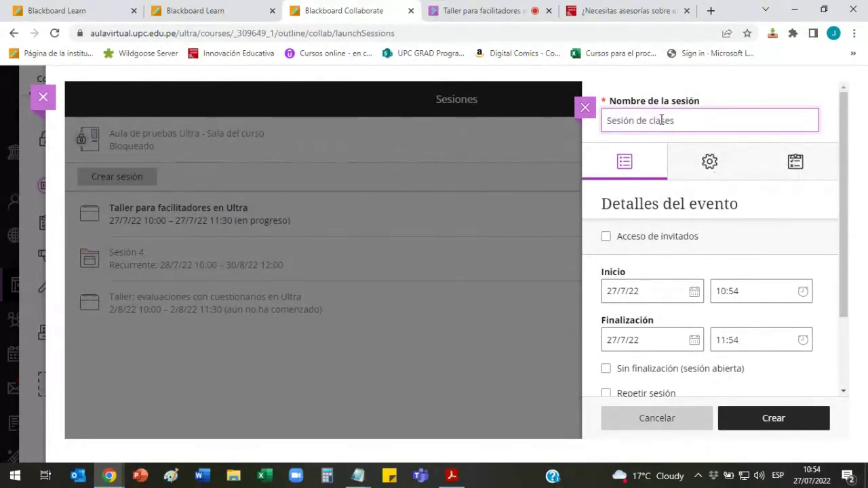
Step: Turn on guest access and set the start date to 2/8/22
scroll(841, 183, down, 2)
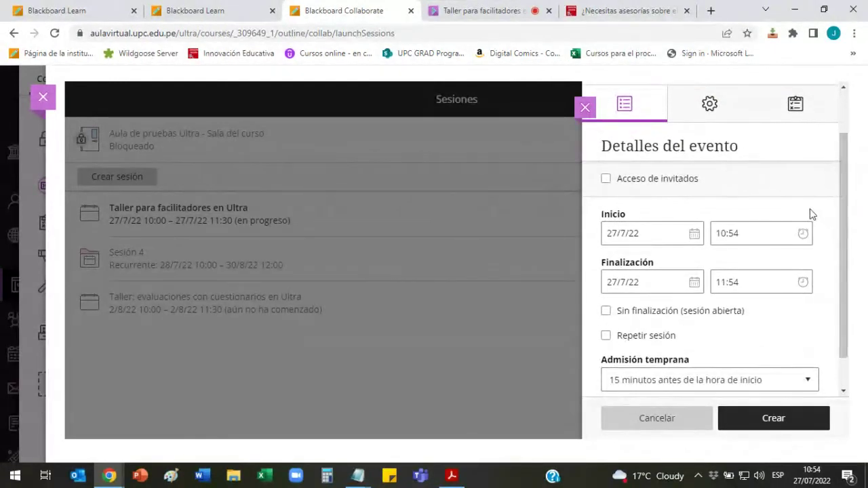
click(618, 179)
click(607, 179)
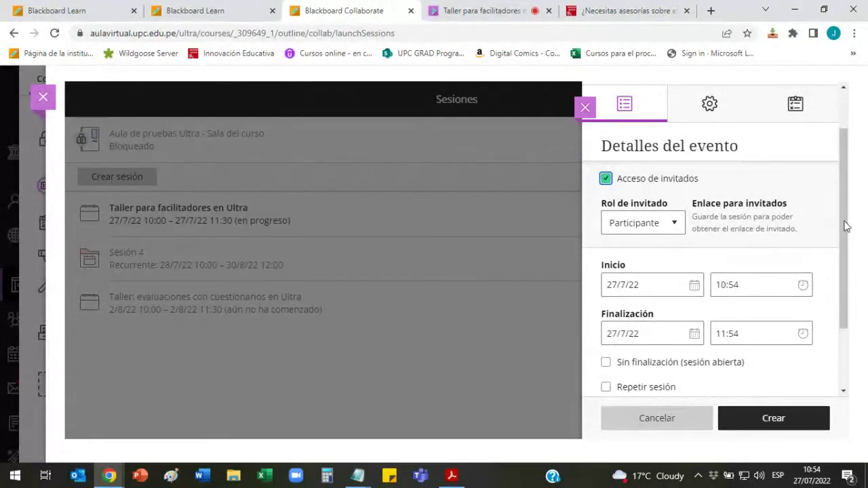
drag(846, 233, 847, 279)
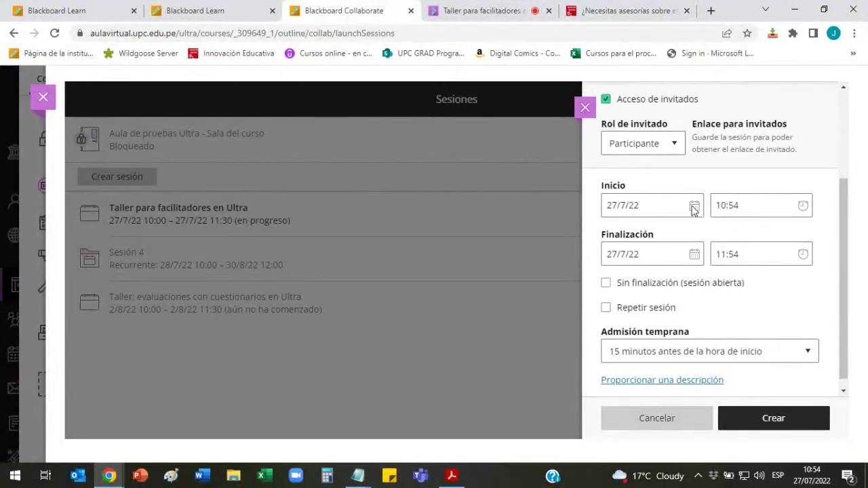
click(694, 207)
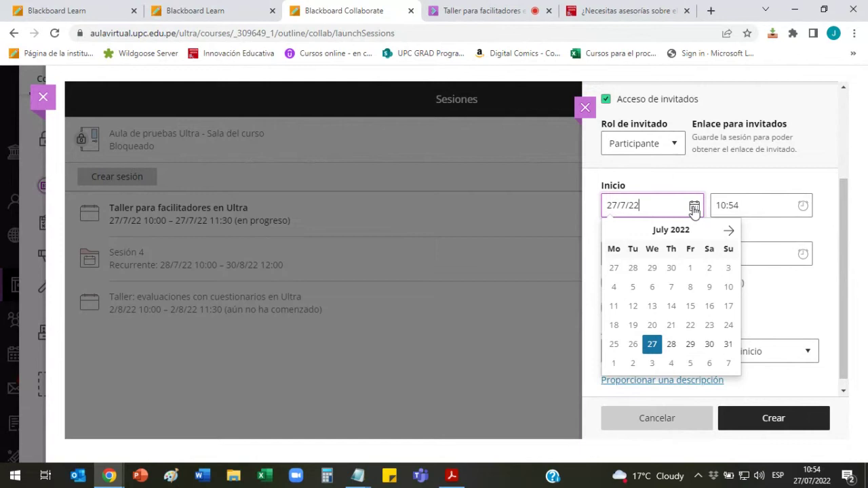
click(633, 364)
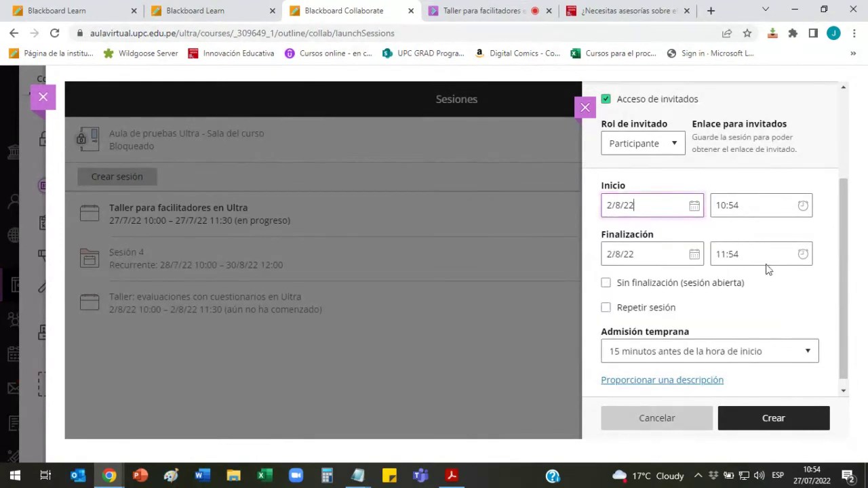
Step: Set the session time from 11:00 to 13:00
click(802, 207)
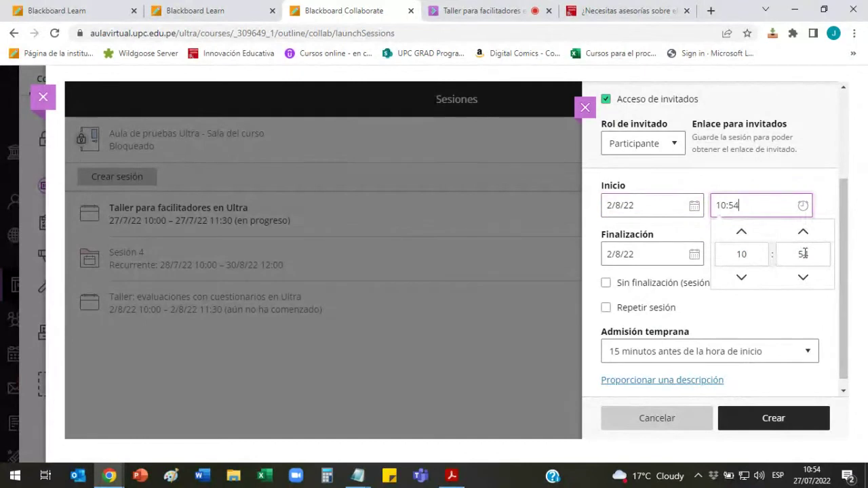
click(741, 252)
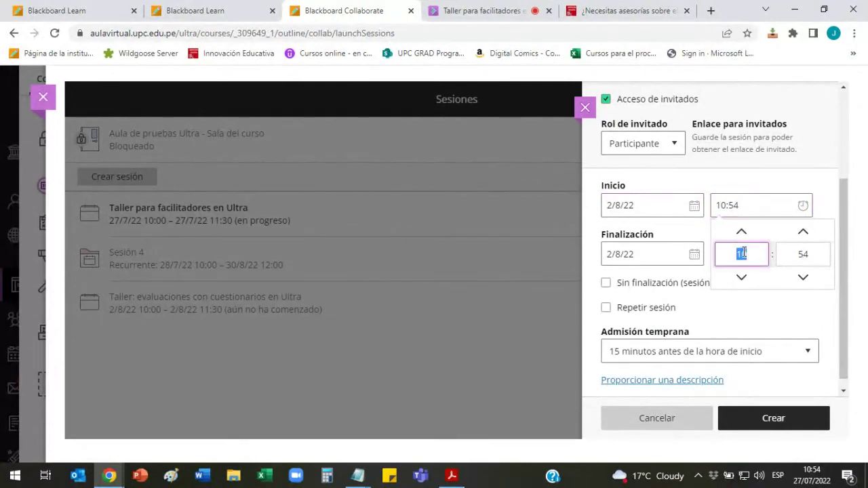
text(11)
click(801, 254)
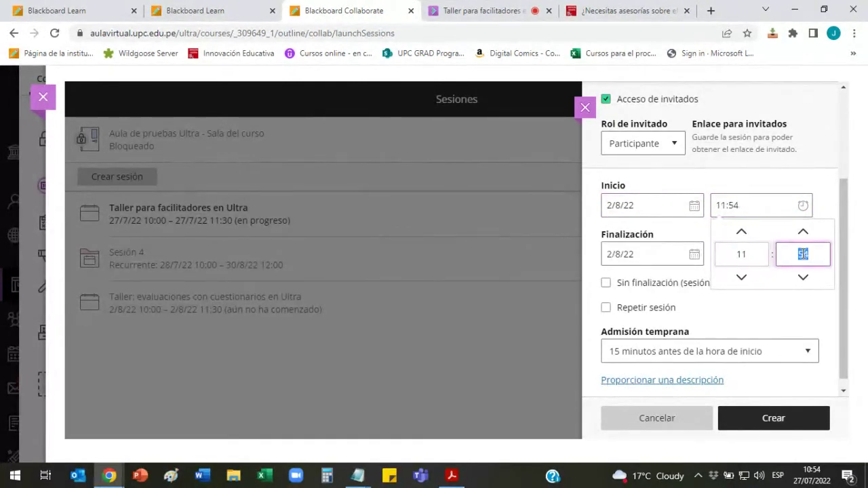
text(00)
click(828, 187)
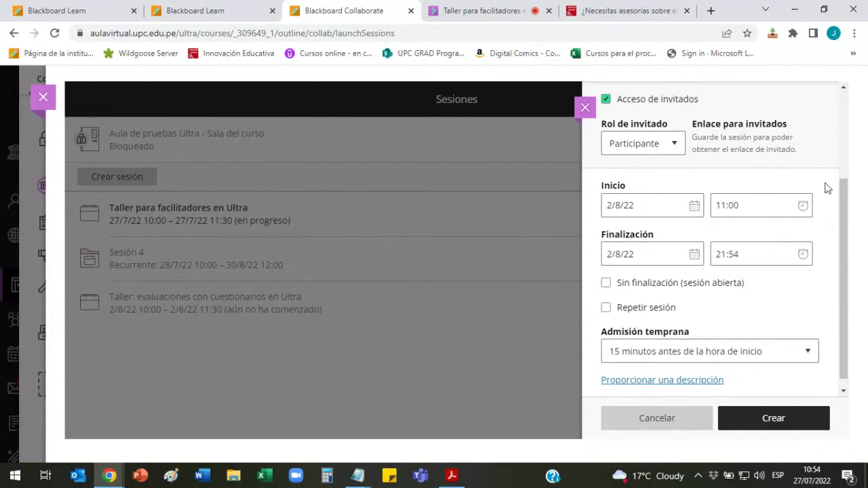
click(803, 254)
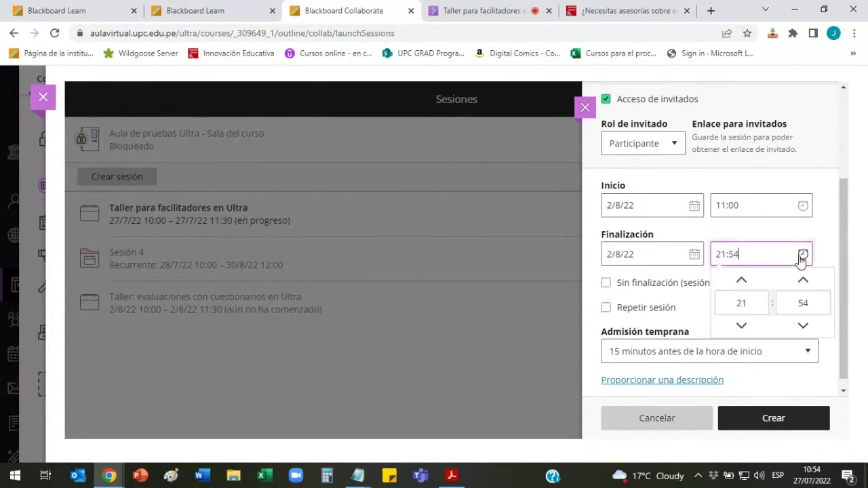
click(742, 303)
text(13)
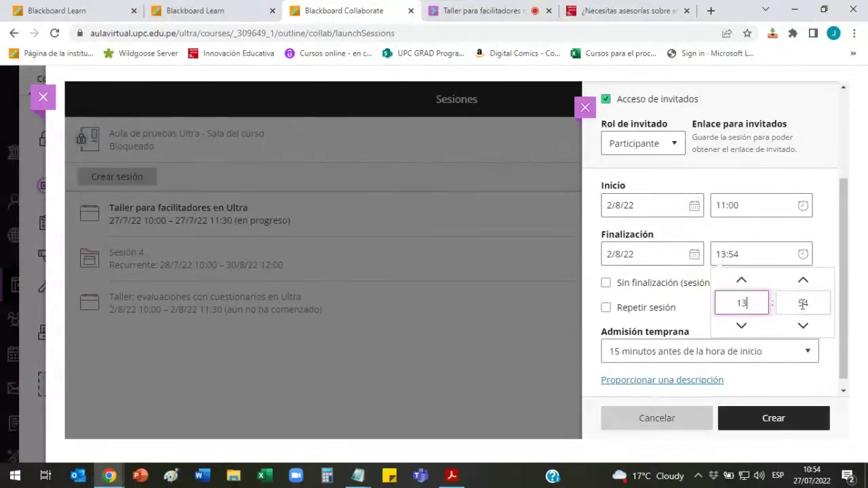
click(803, 303)
text(00)
click(828, 200)
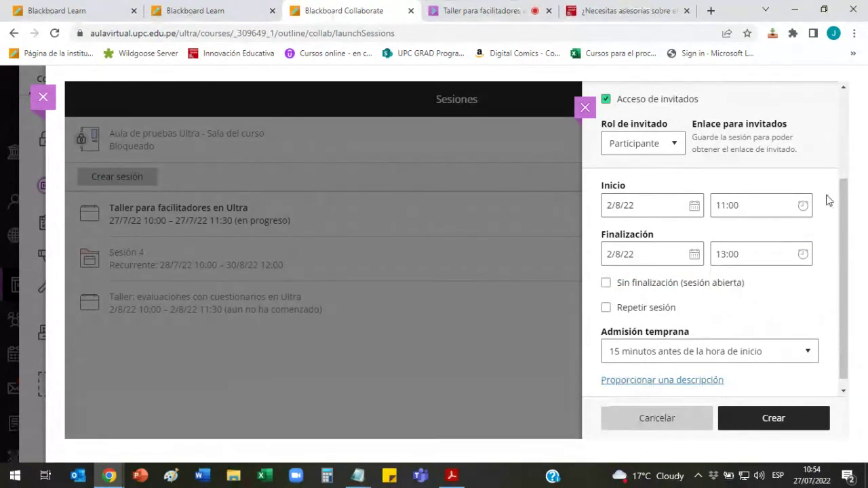
scroll(658, 204, down, 1)
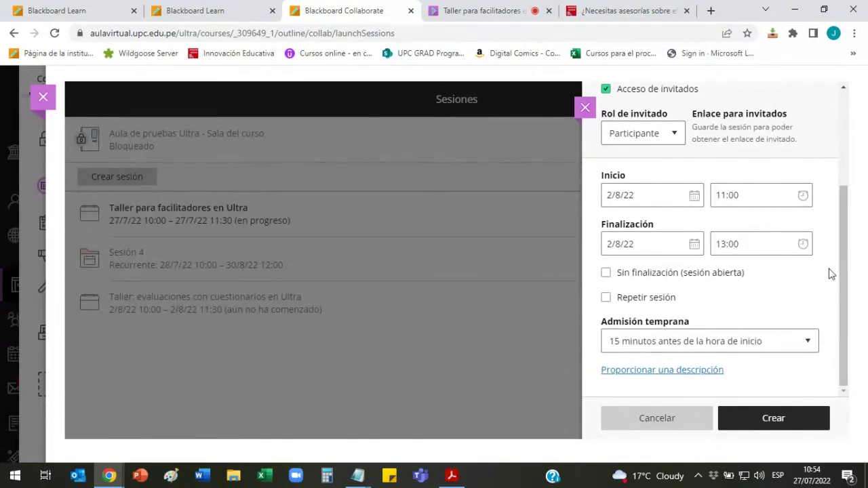
Step: Turn on repetition for the new session with the weekly frequency
click(607, 298)
click(606, 298)
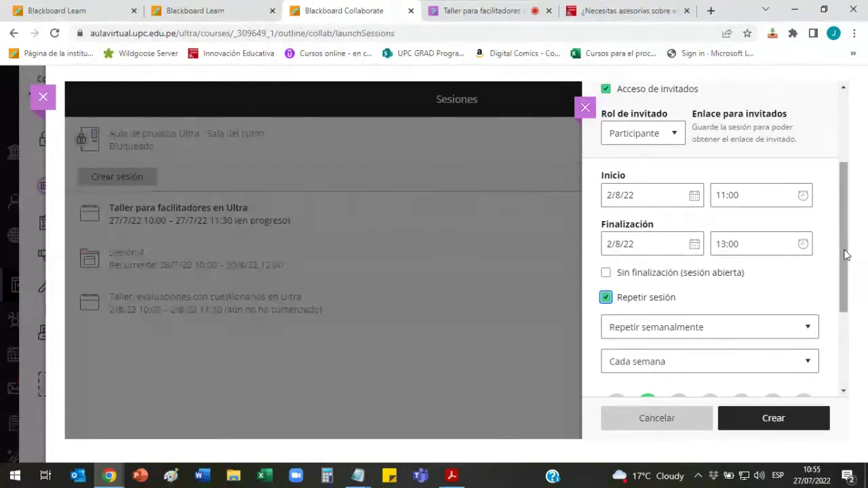
drag(845, 253, 846, 307)
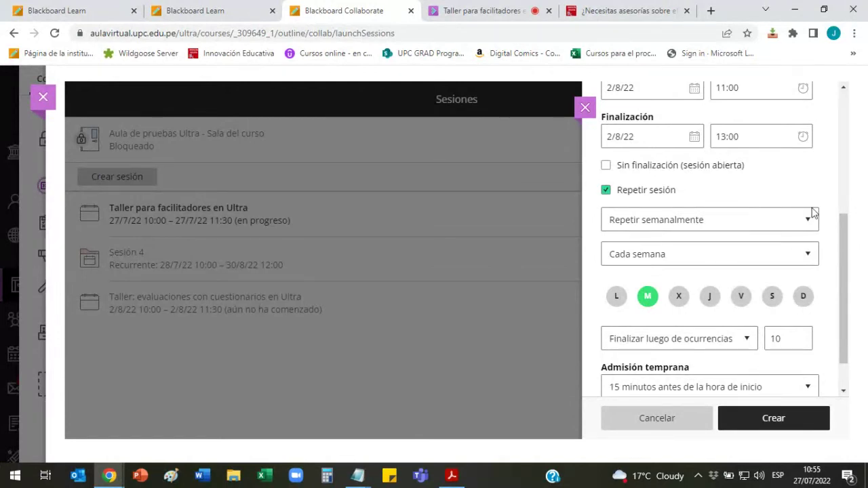
drag(844, 246, 843, 241)
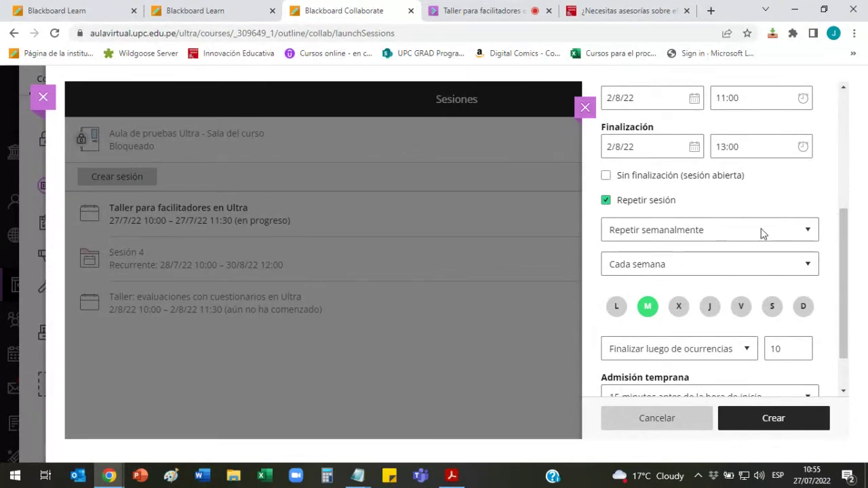
click(796, 232)
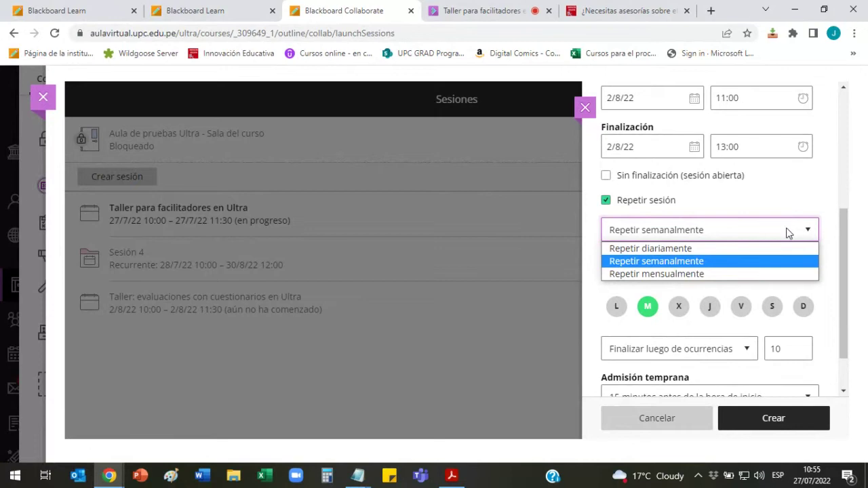
click(797, 203)
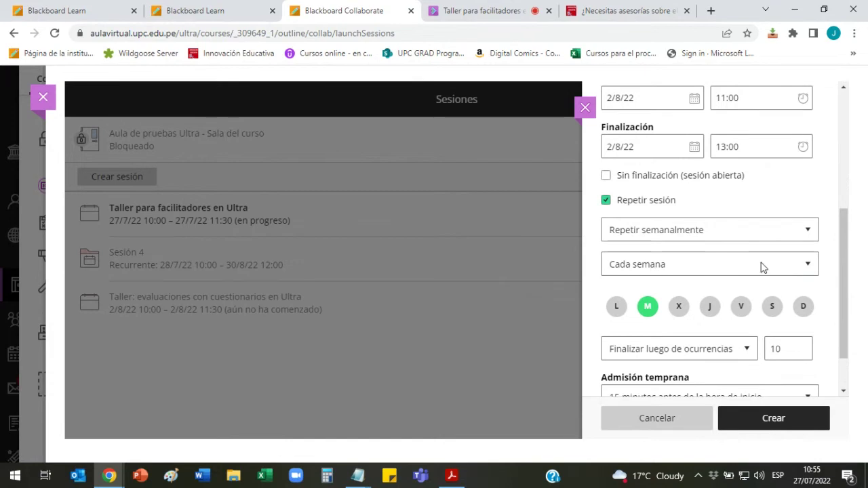
Step: Keep the interval at every week and add Thursday (J) to the repeat days
click(760, 266)
click(686, 303)
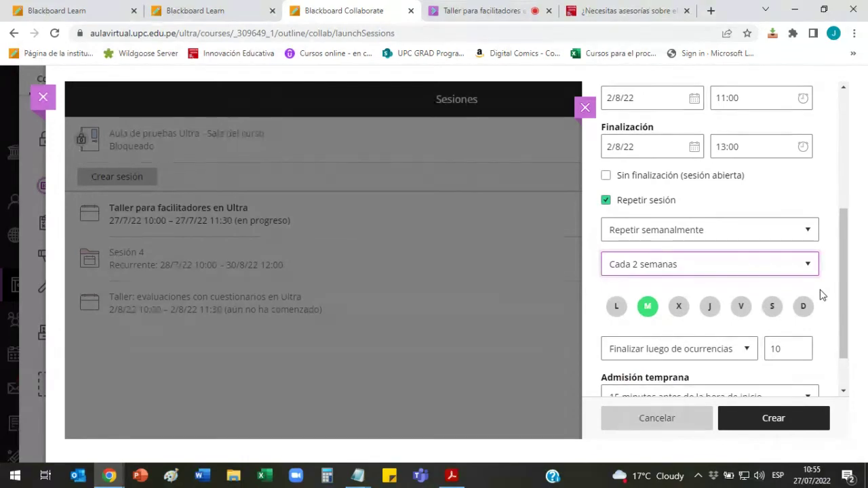
click(802, 267)
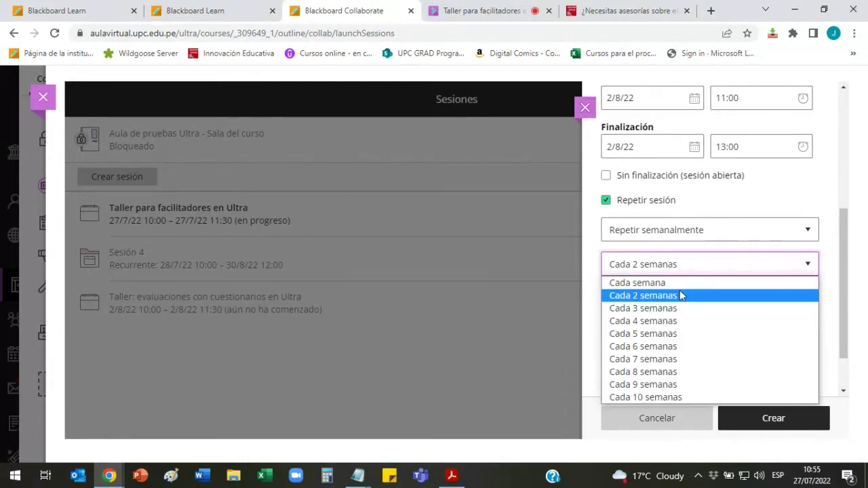
click(638, 283)
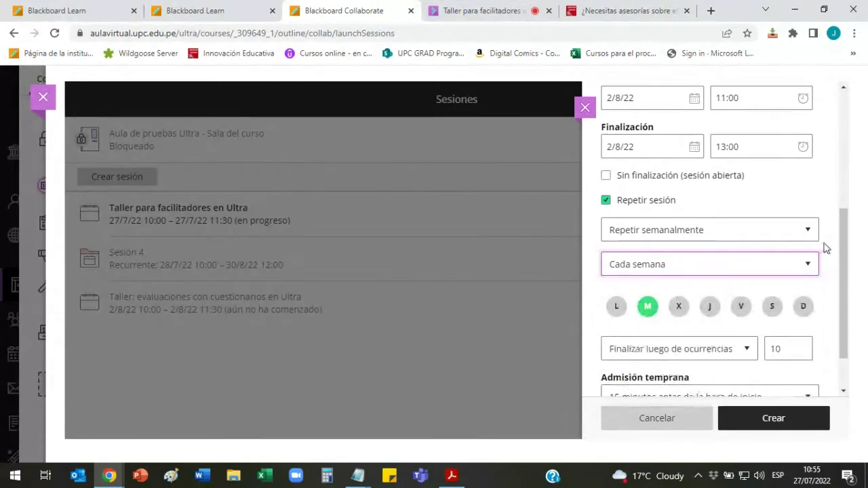
drag(841, 251, 847, 273)
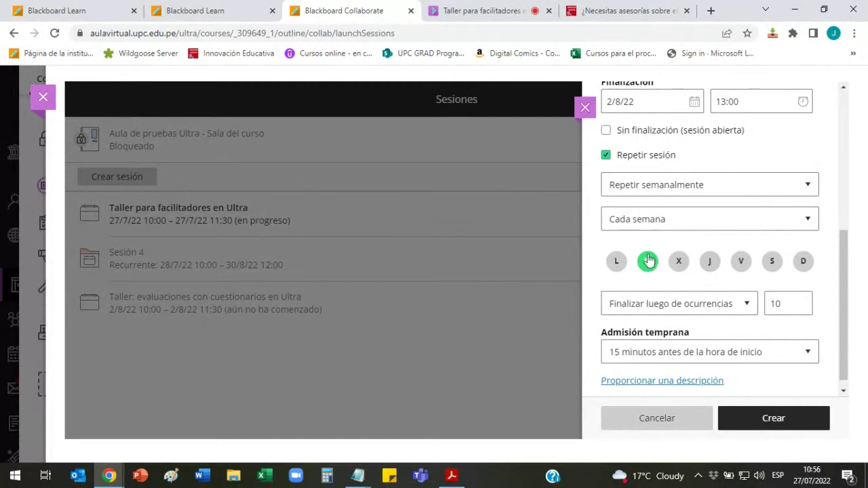
click(709, 262)
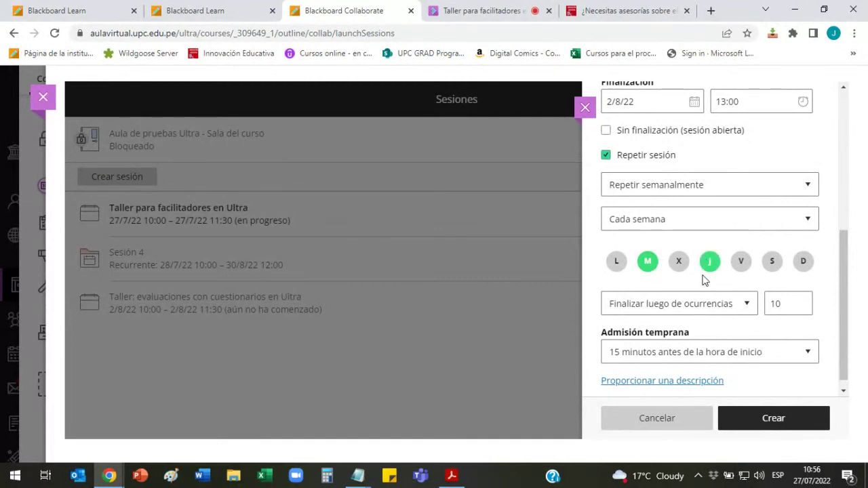
click(741, 264)
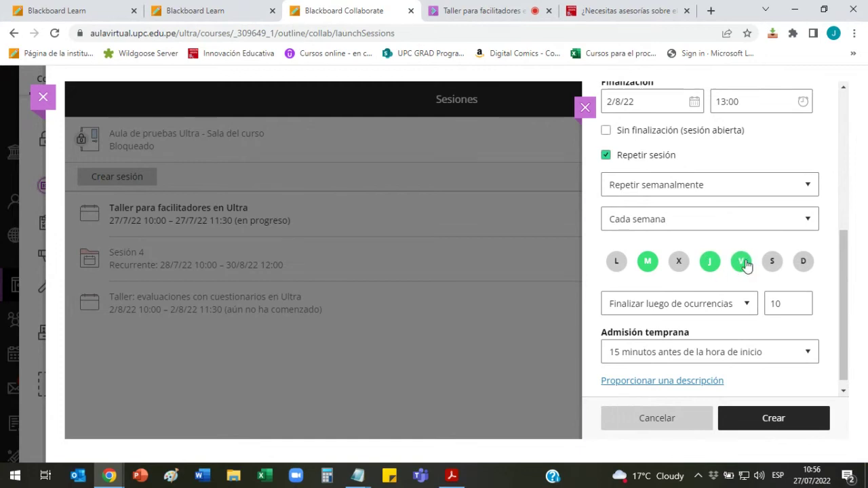
click(741, 265)
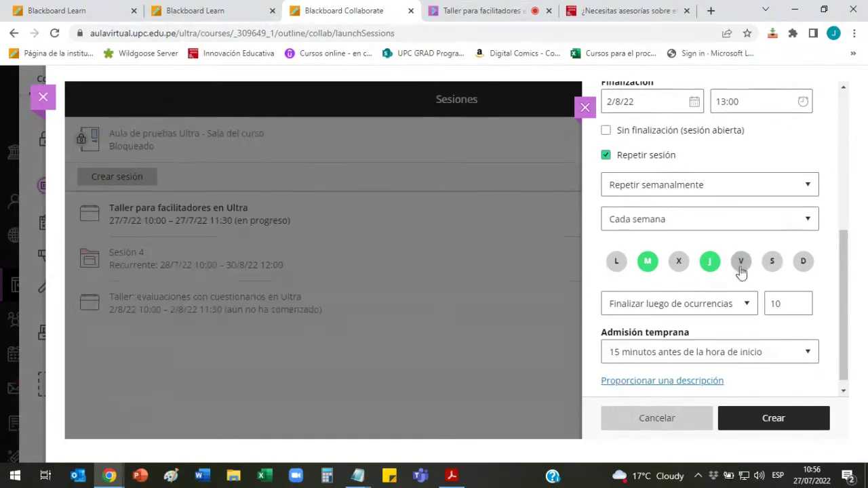
Step: Switch the series ending to 'Finalizar en fecha' with the end date 28/8/22
scroll(843, 258, down, 1)
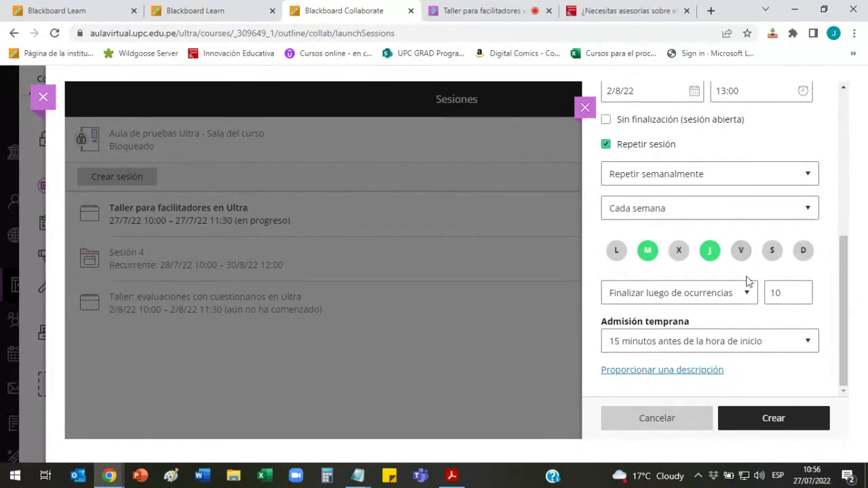
click(791, 292)
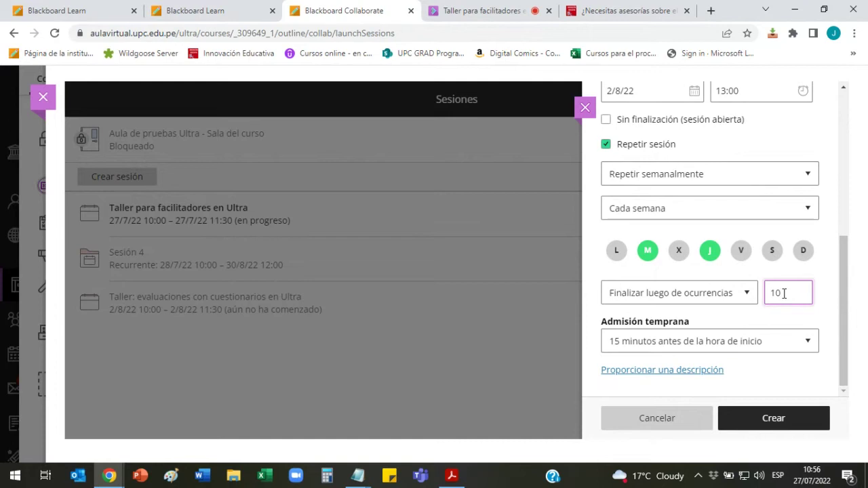
click(748, 298)
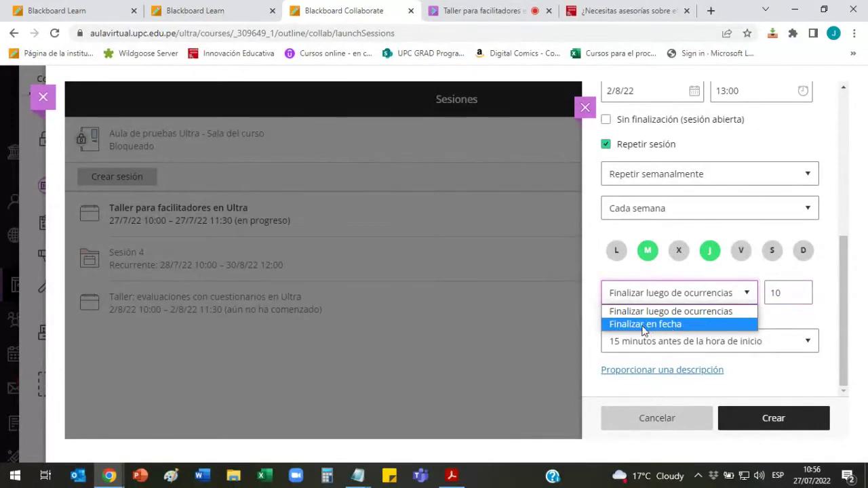
click(699, 326)
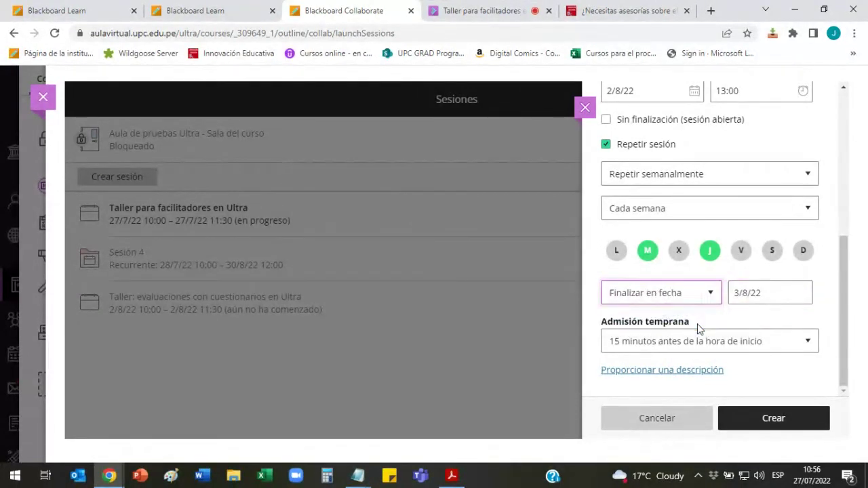
click(800, 294)
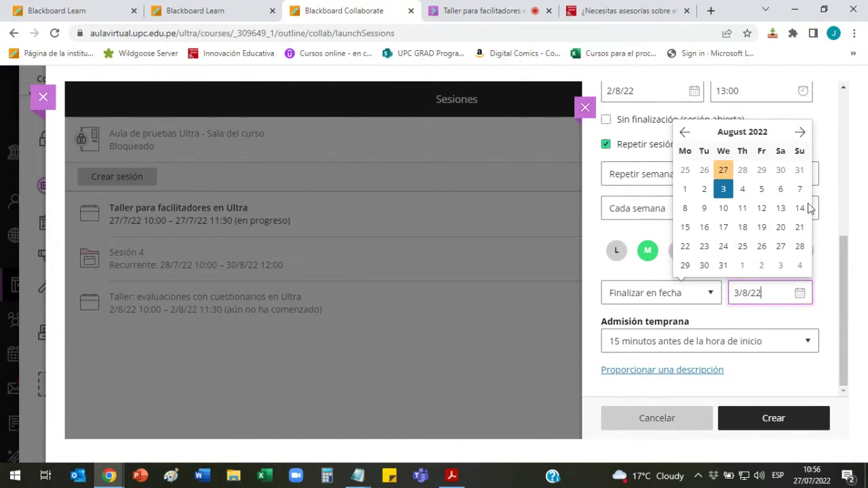
click(800, 246)
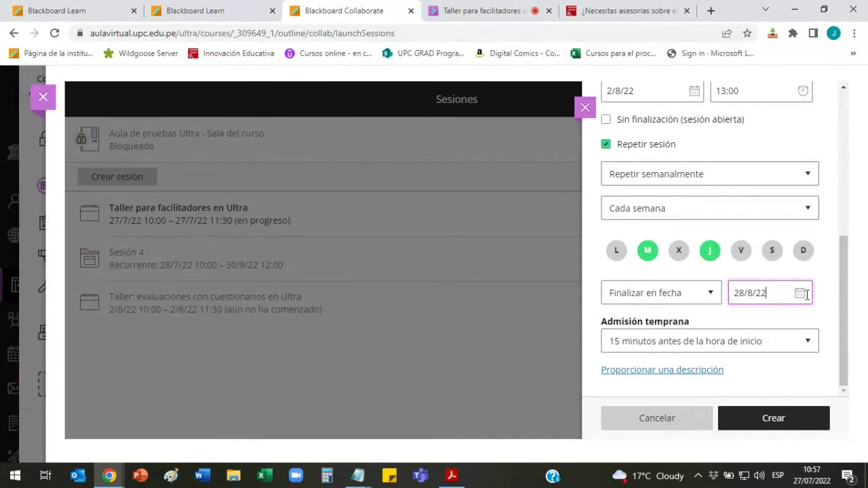
click(804, 293)
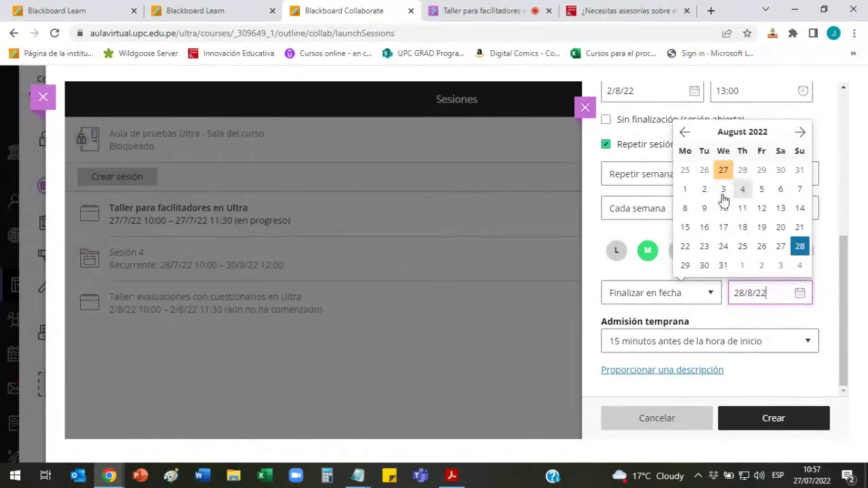
click(823, 310)
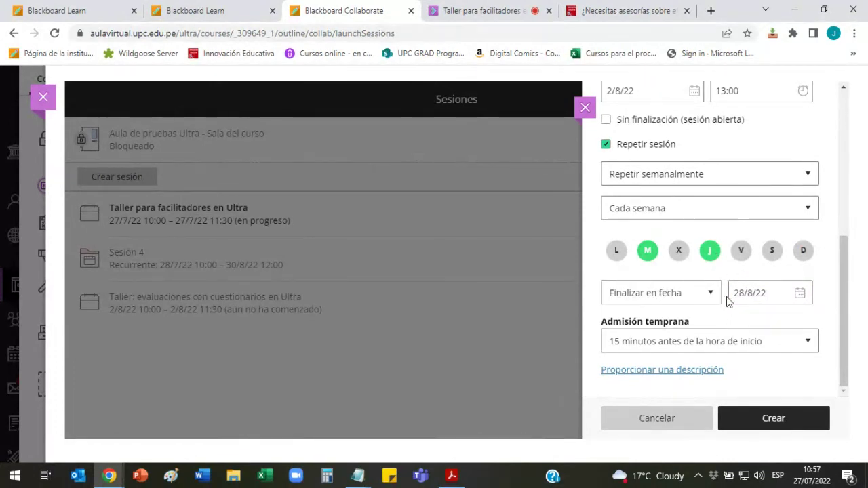
click(801, 298)
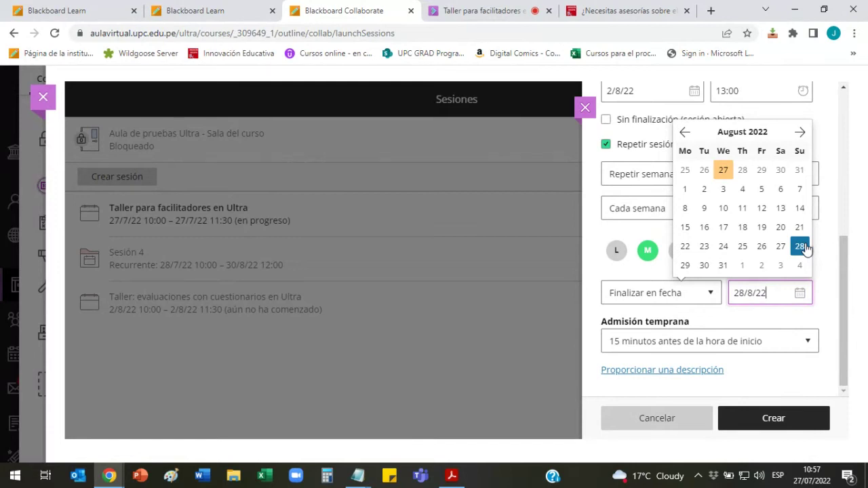
click(801, 246)
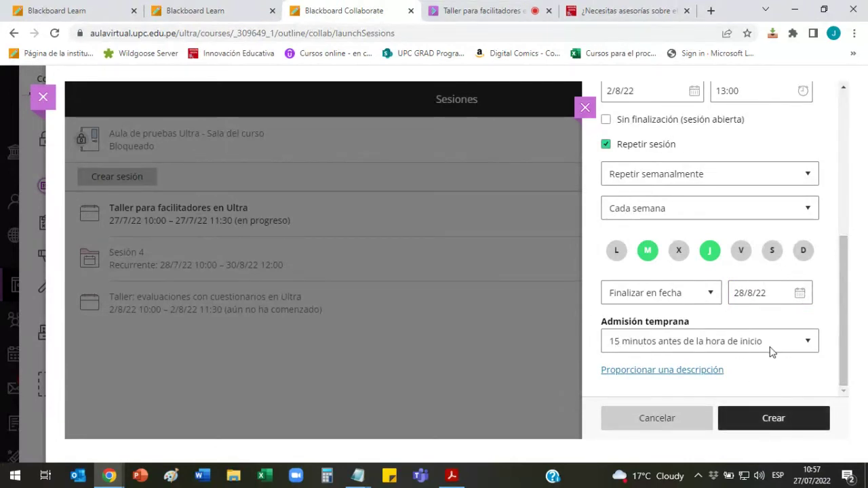
Step: Create the recurring Sesión de clases and expand its occurrences
click(777, 423)
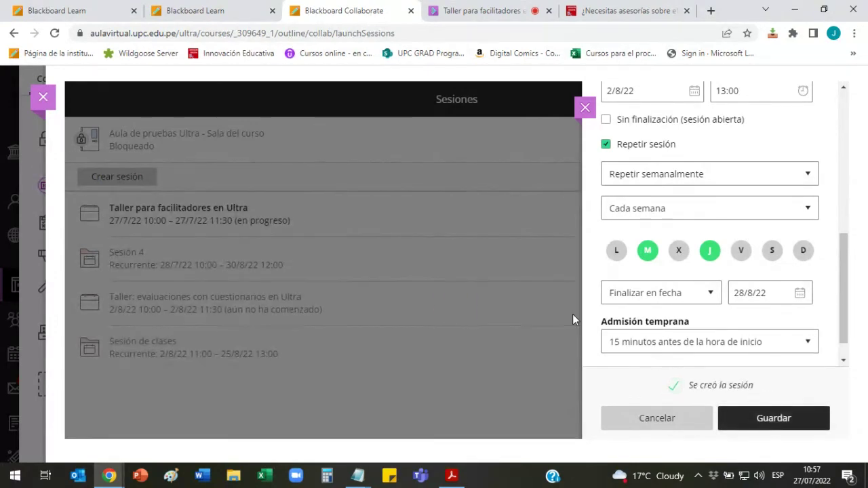
click(538, 257)
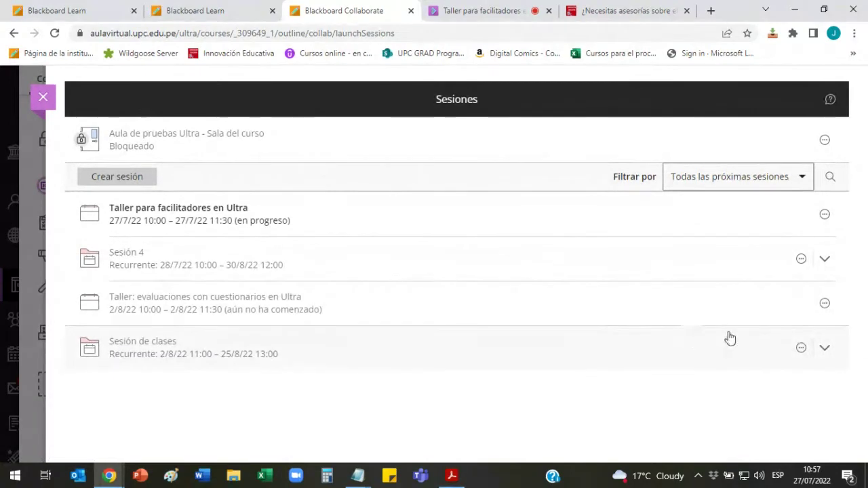
click(827, 351)
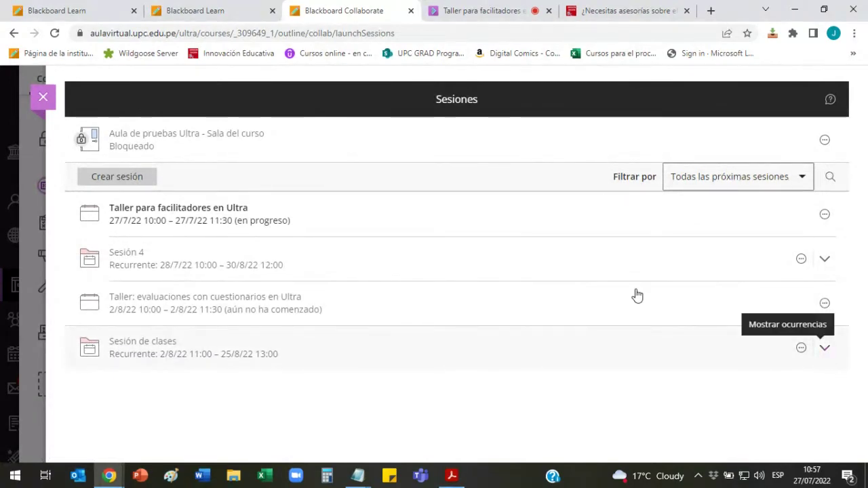
Step: Review the 2/8/22–25/8/22 occurrences, then collapse the Sesión de clases series
scroll(636, 295, down, 3)
scroll(635, 294, up, 1)
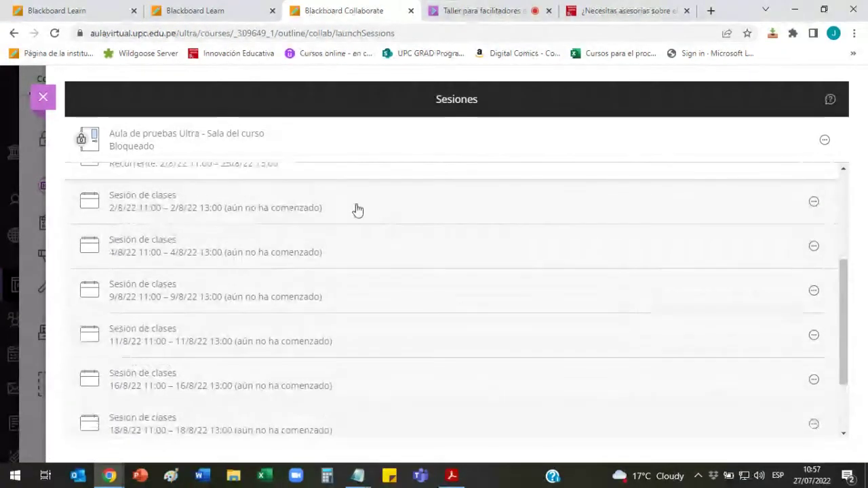
scroll(350, 212, down, 2)
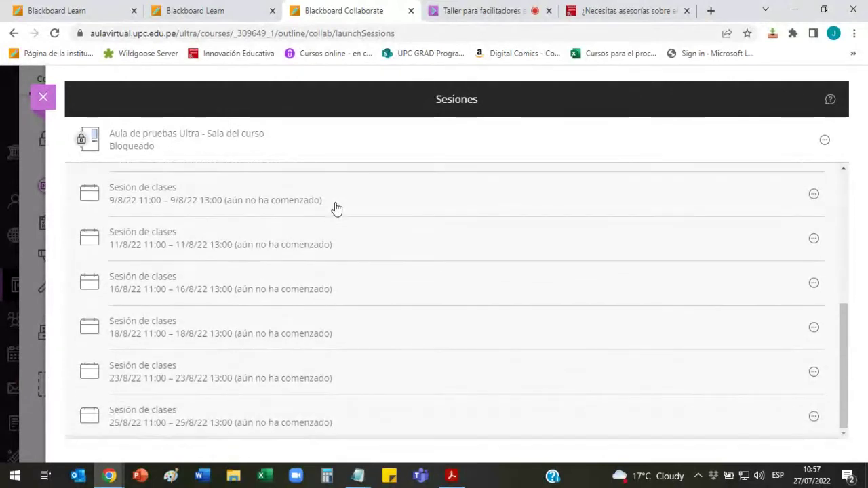
scroll(298, 386, up, 3)
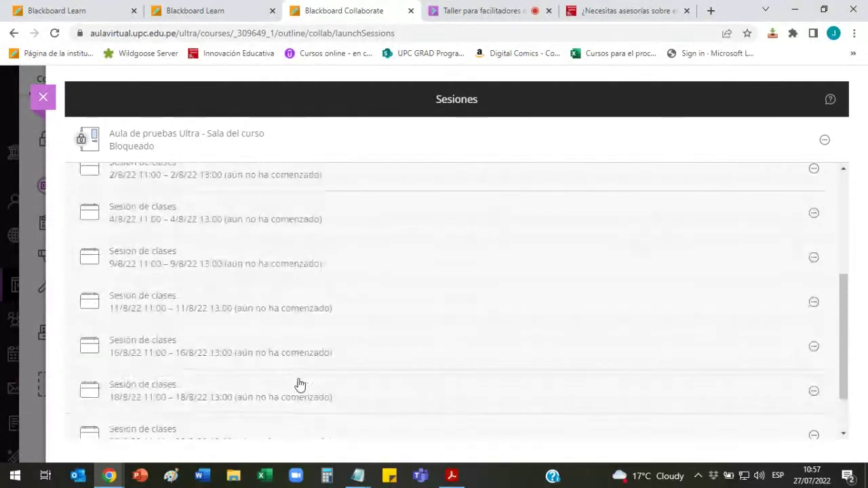
scroll(364, 323, down, 3)
scroll(364, 324, up, 3)
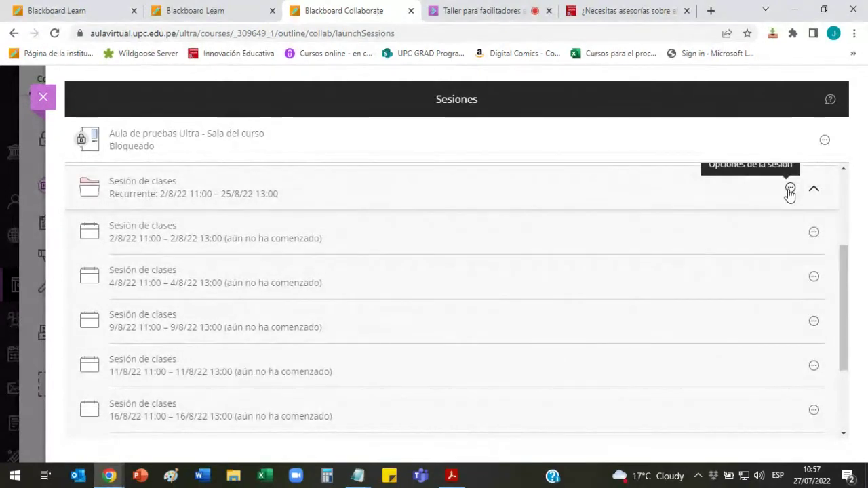
scroll(680, 264, down, 2)
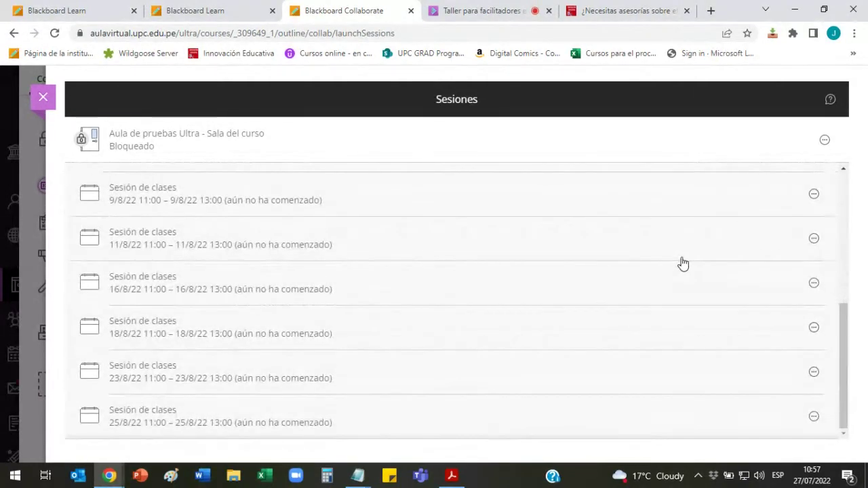
scroll(683, 264, up, 1)
scroll(682, 263, up, 1)
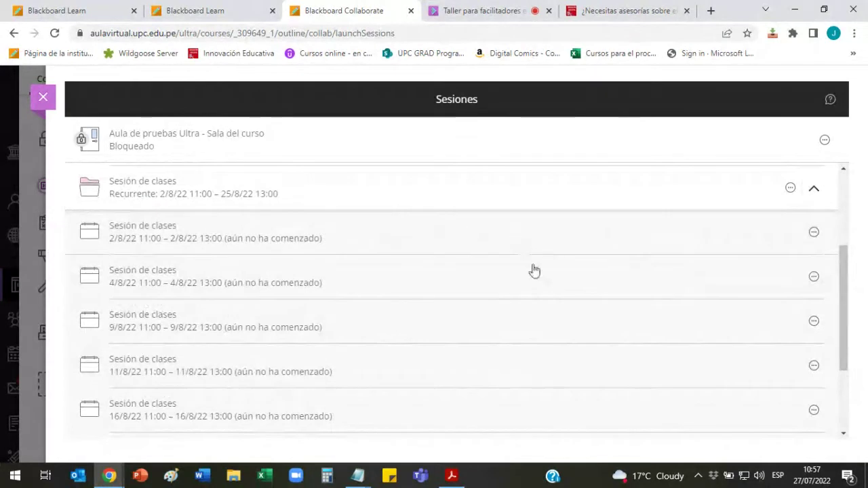
scroll(527, 310, down, 2)
scroll(527, 310, up, 4)
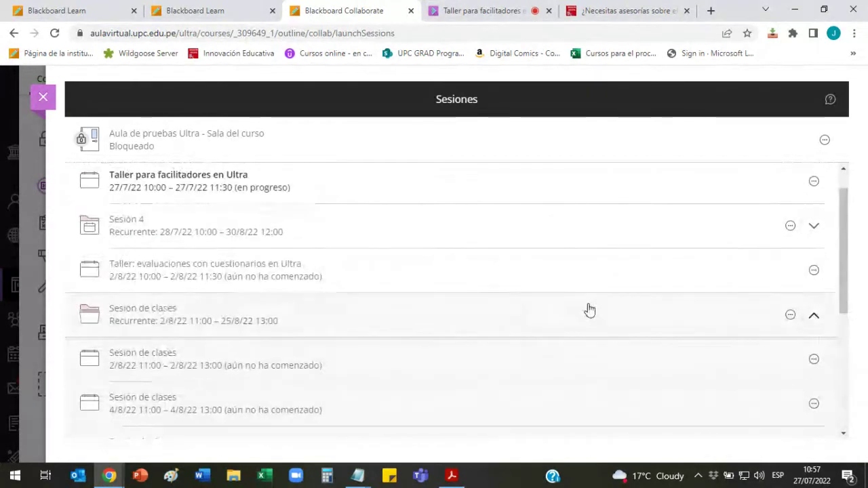
scroll(403, 272, down, 2)
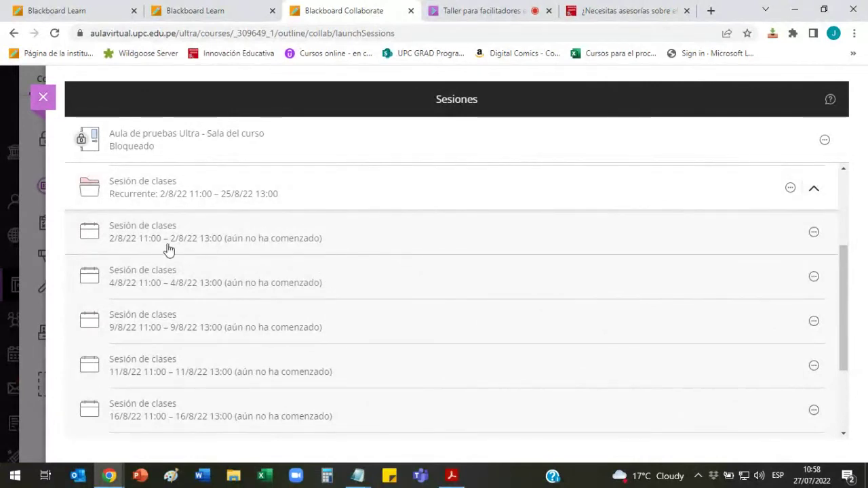
click(814, 192)
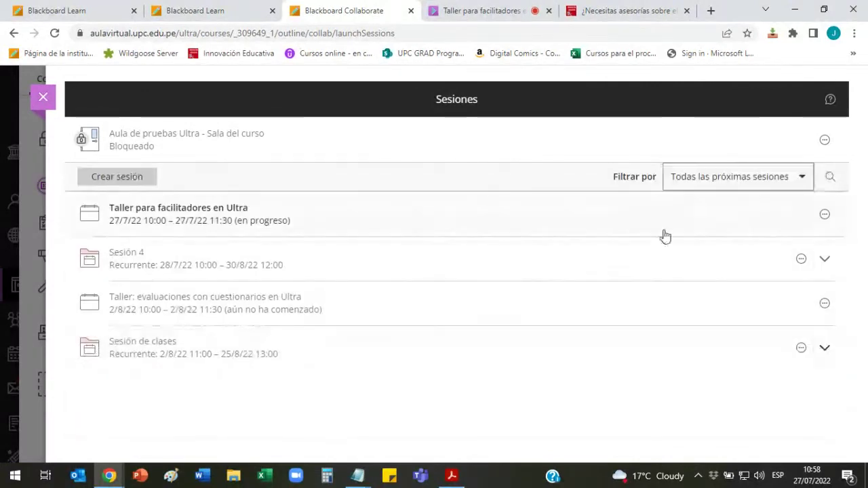
Step: Check the live 'Taller para facilitadores' session, then return to the Blackboard Collaborate tab
click(530, 11)
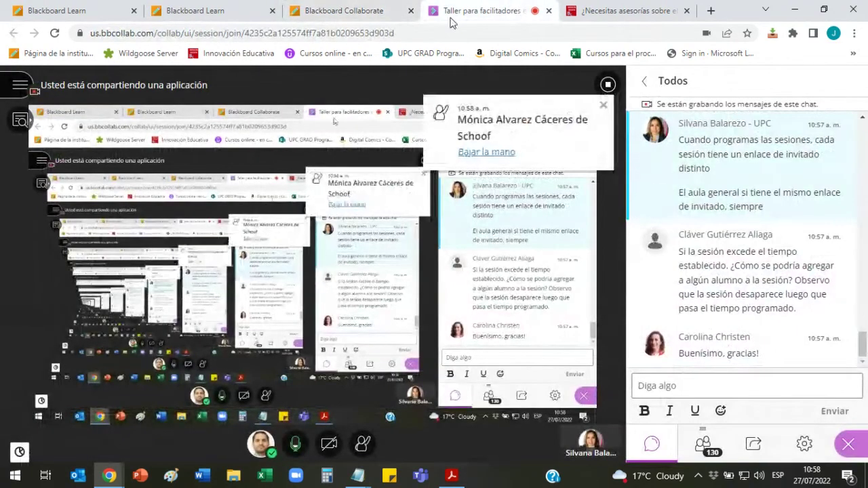
click(360, 10)
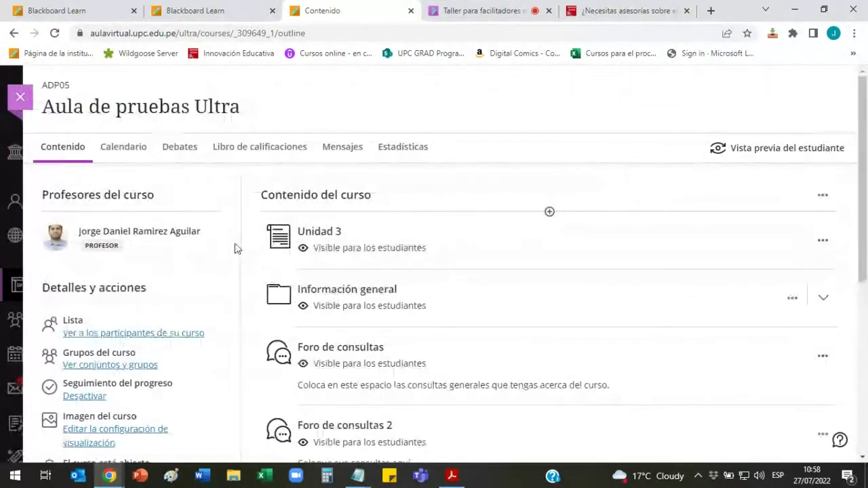
Step: Choose 'Administrar todas las sesiones' from the course Collaborate room's options under Detalles y acciones
scroll(236, 248, down, 4)
scroll(236, 248, down, 1)
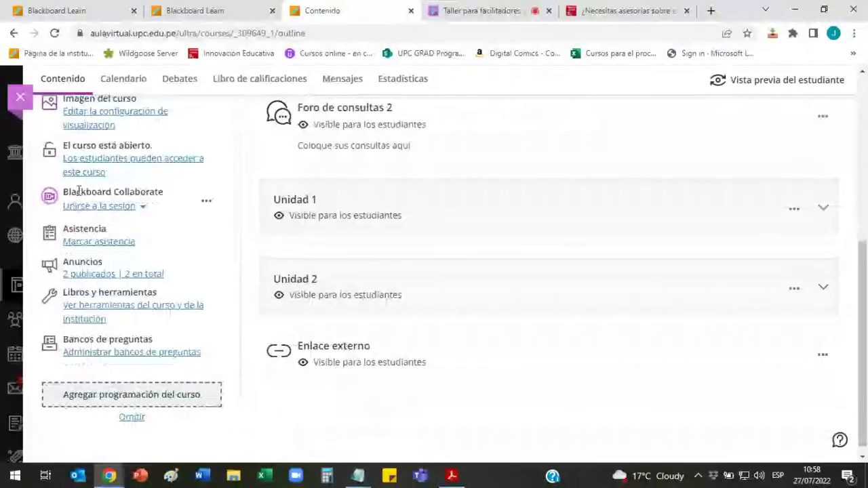
drag(63, 192, 164, 192)
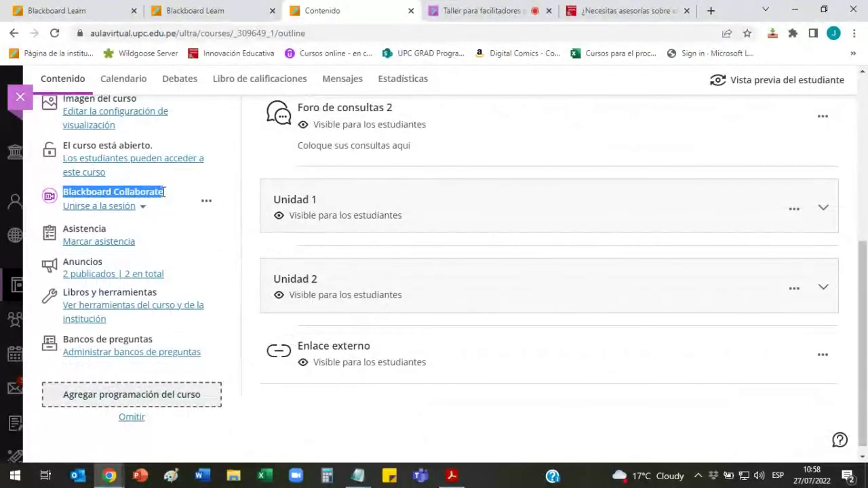
click(207, 202)
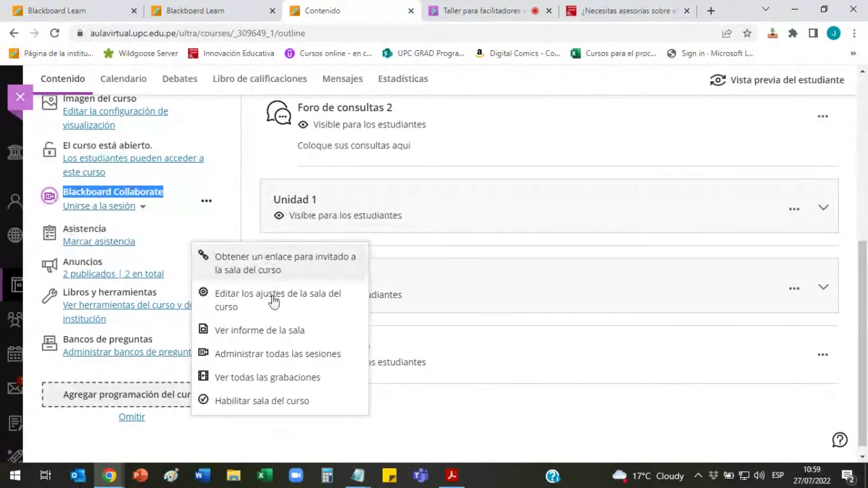
click(302, 360)
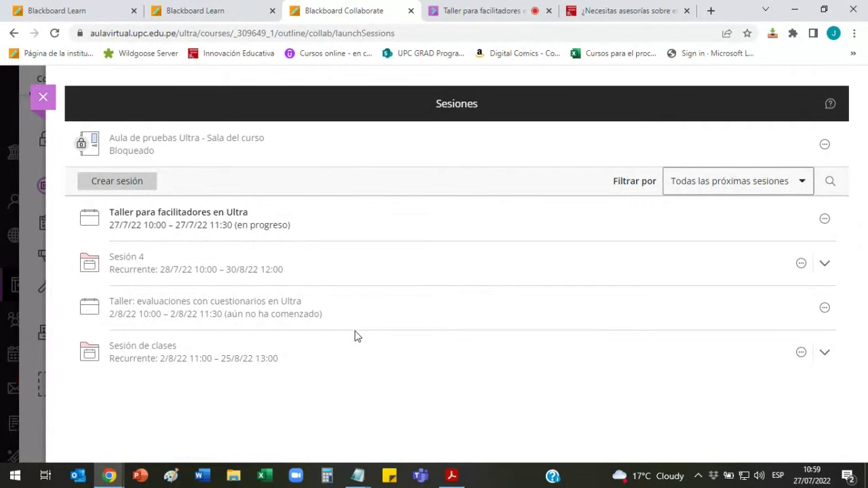
Step: Abandon a new session, then open recurring Sesión 4 for editing and review its weekly schedule
click(120, 182)
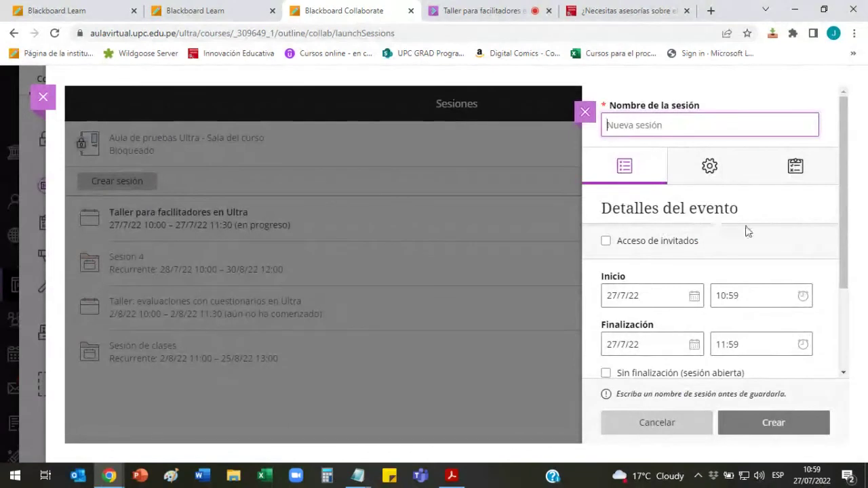
click(585, 111)
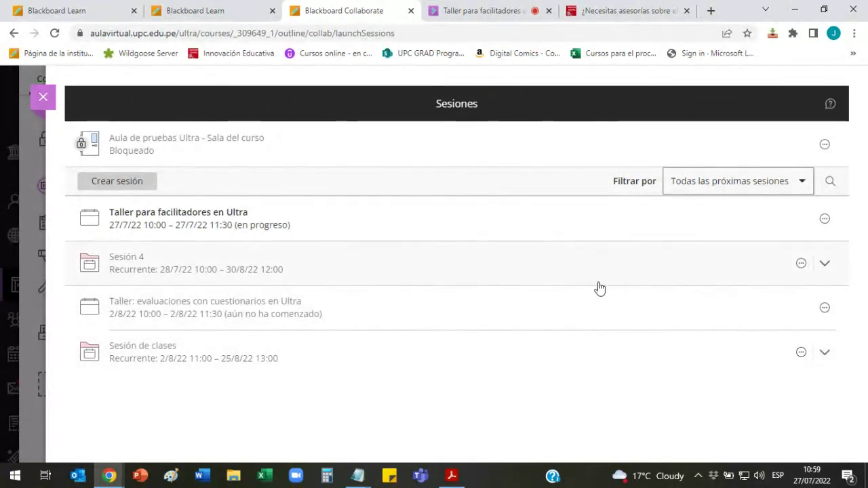
click(801, 264)
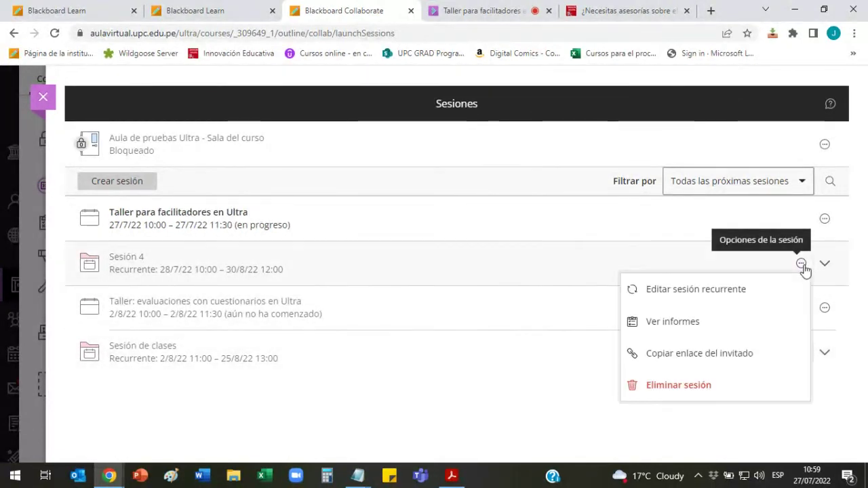
click(723, 291)
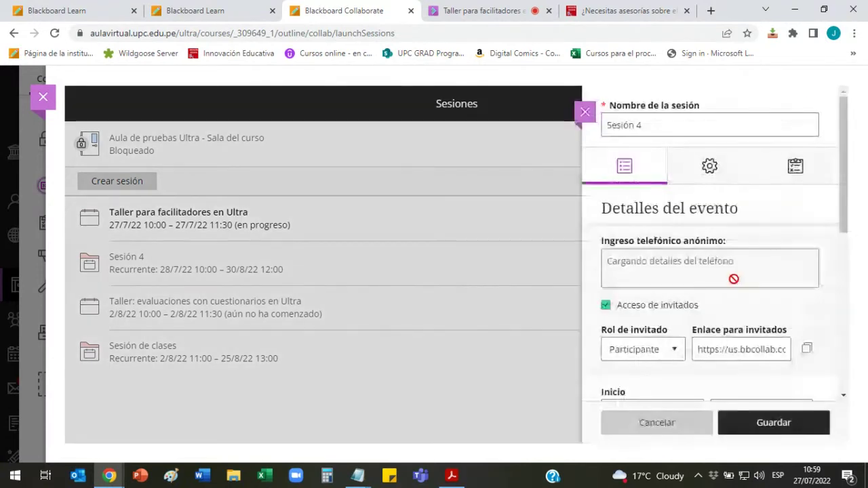
scroll(762, 280, down, 1)
scroll(762, 280, down, 3)
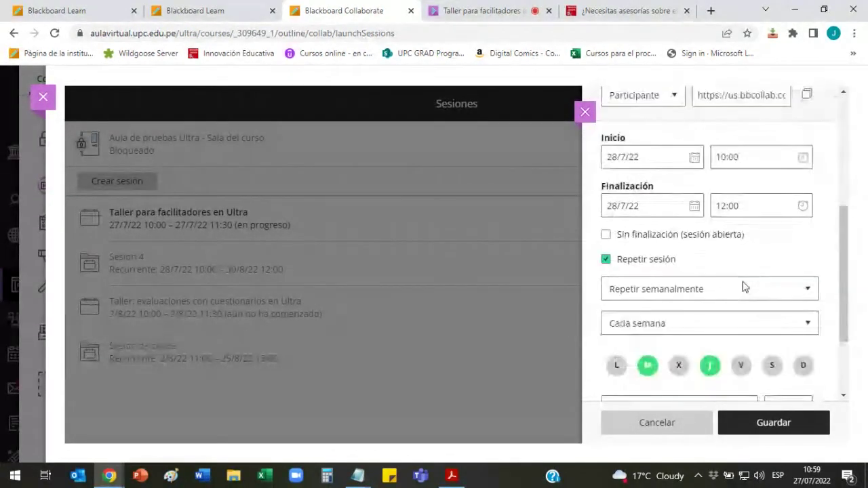
scroll(746, 284, up, 3)
scroll(764, 252, down, 4)
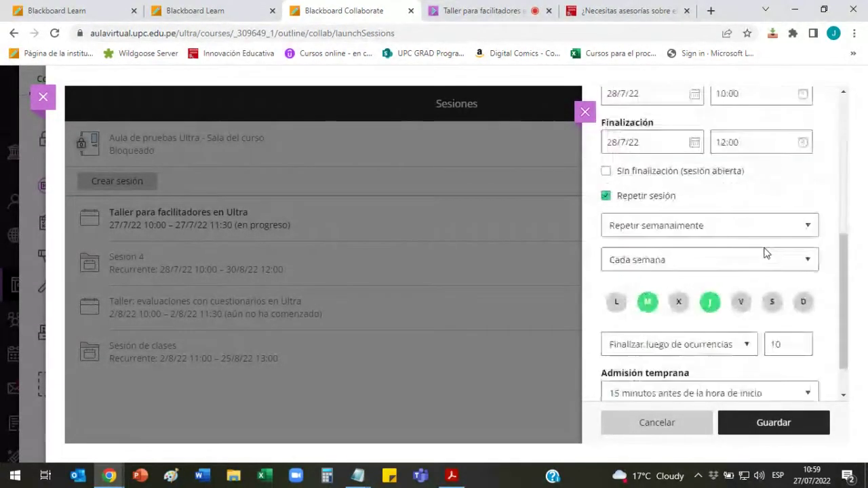
scroll(762, 333, up, 3)
scroll(762, 333, up, 2)
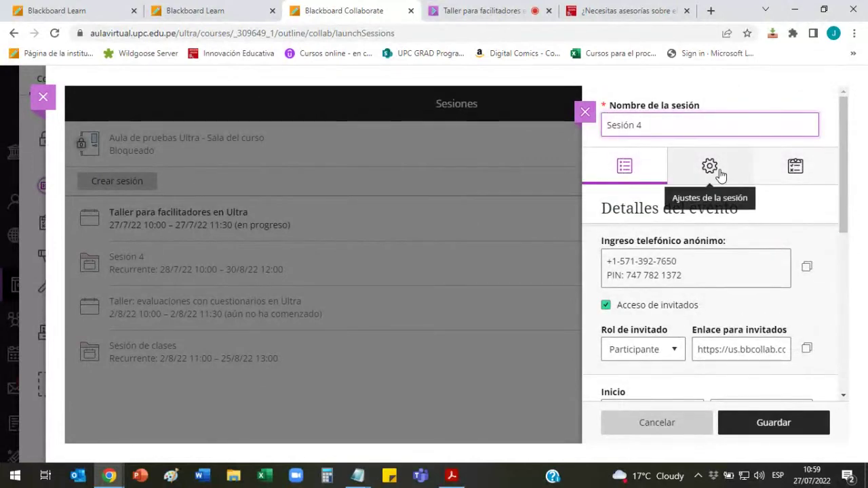
Step: Show Sesión 4's session settings and keep the default attendee role as Participante
click(721, 175)
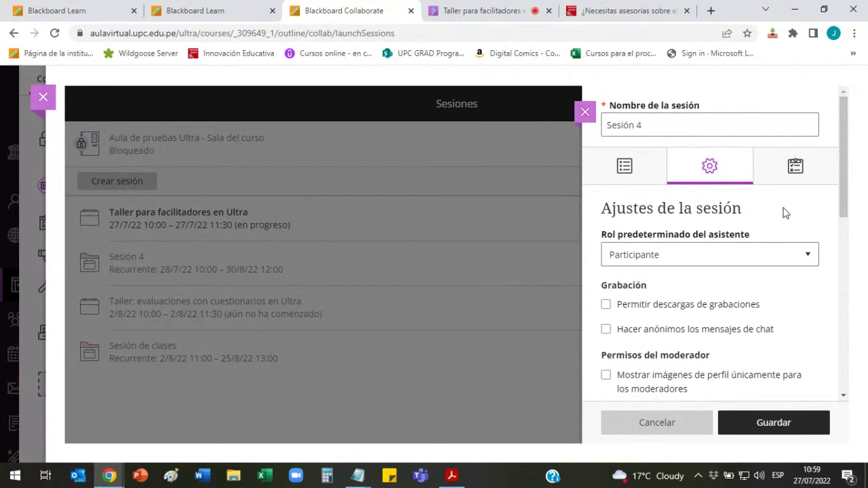
drag(839, 192, 860, 178)
scroll(860, 177, up, 1)
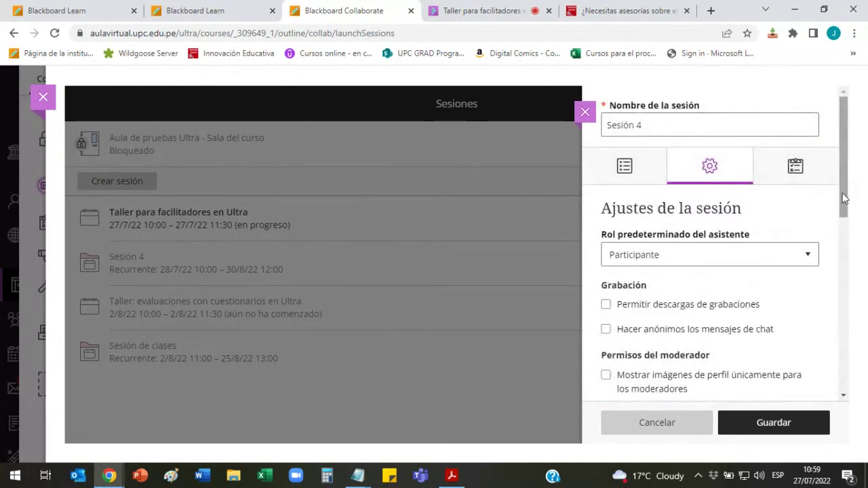
mouse_move(841, 202)
mouse_down()
mouse_move(845, 217)
mouse_move(846, 203)
mouse_up()
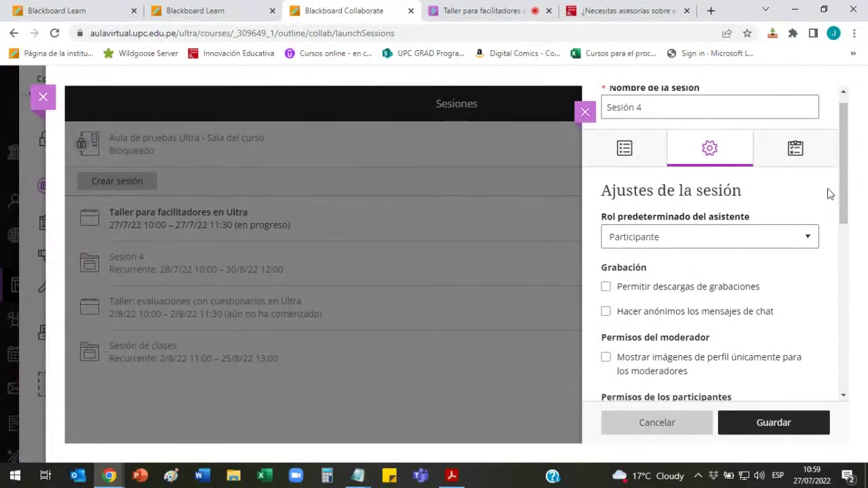
drag(837, 172, 838, 188)
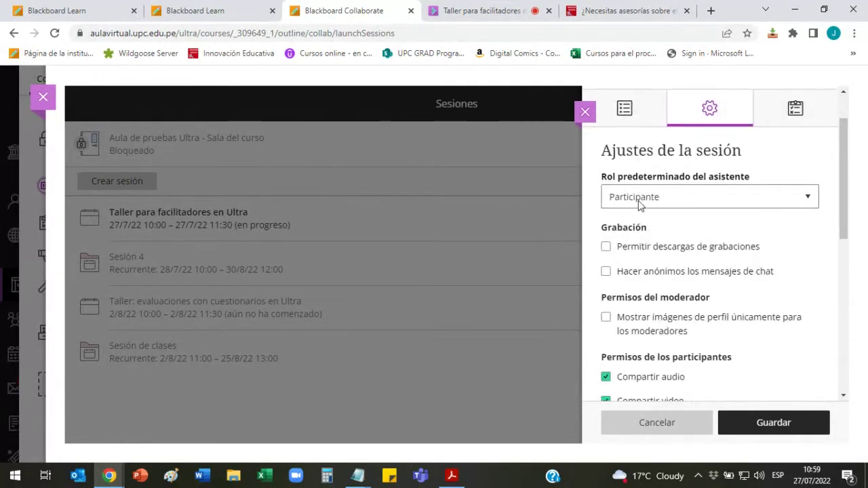
click(802, 200)
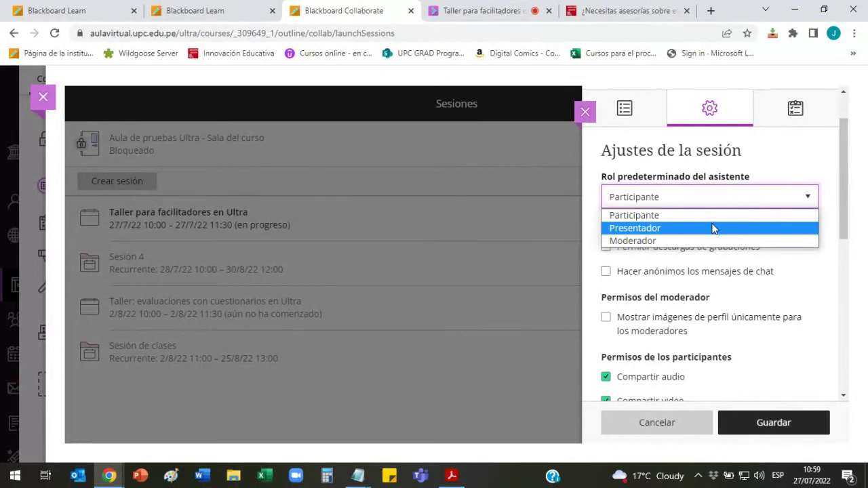
click(806, 155)
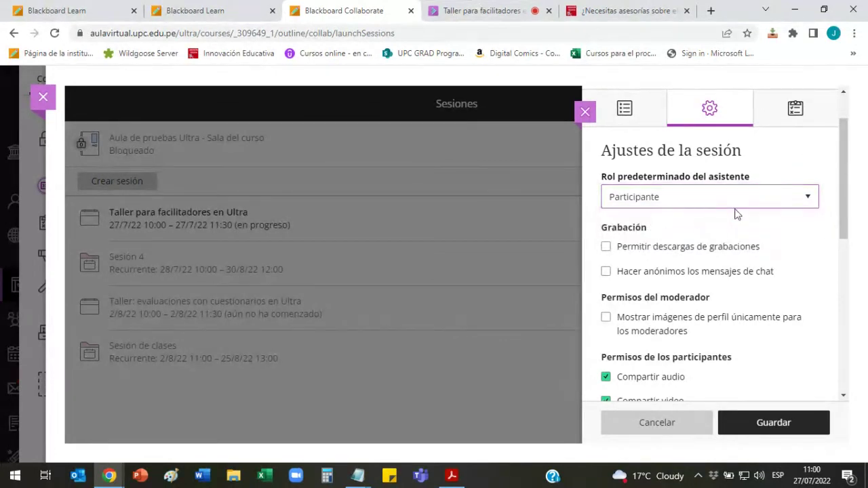
Step: Leave 'Permitir descargas de grabaciones' off after trying it, then switch to the live workshop session
scroll(844, 215, down, 1)
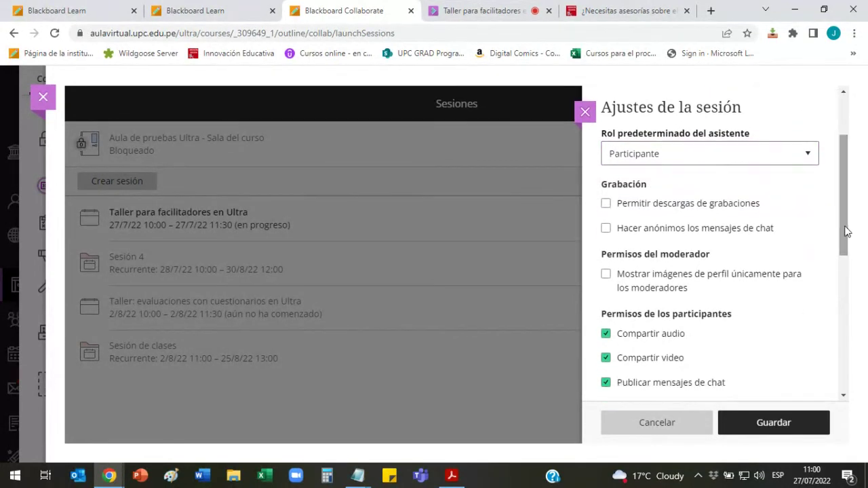
click(649, 204)
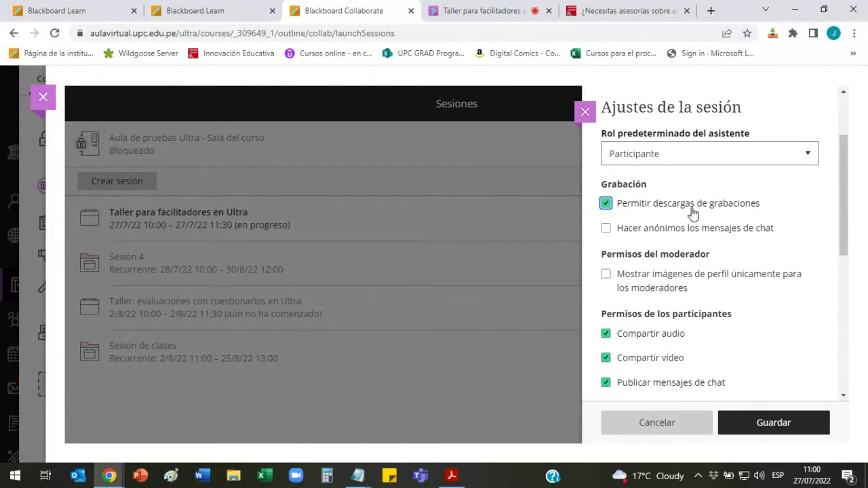
click(605, 203)
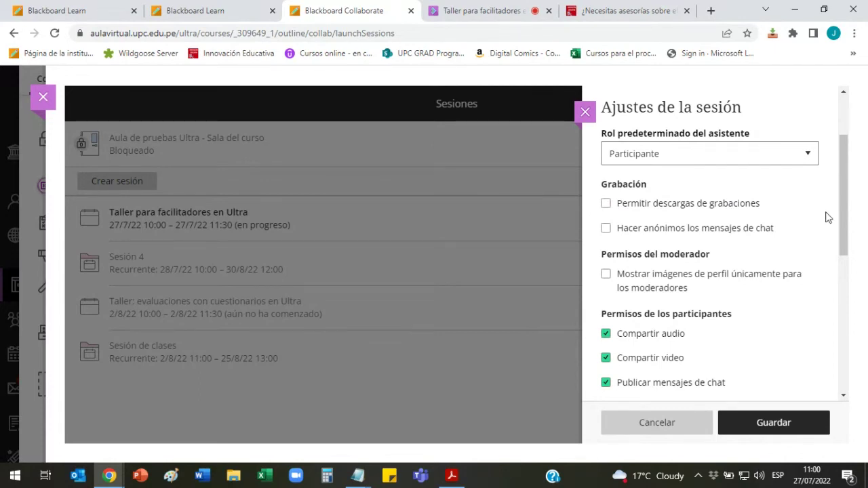
scroll(817, 224, down, 1)
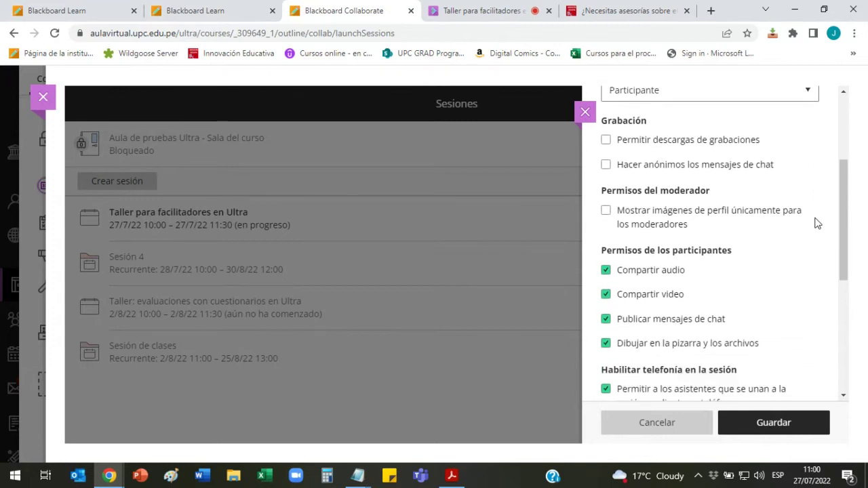
scroll(817, 224, down, 1)
scroll(844, 235, down, 1)
scroll(847, 233, up, 1)
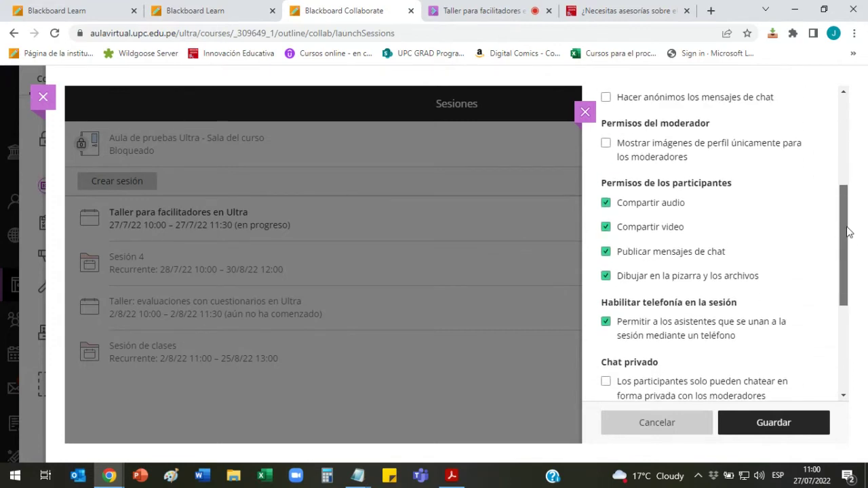
drag(847, 231, 847, 244)
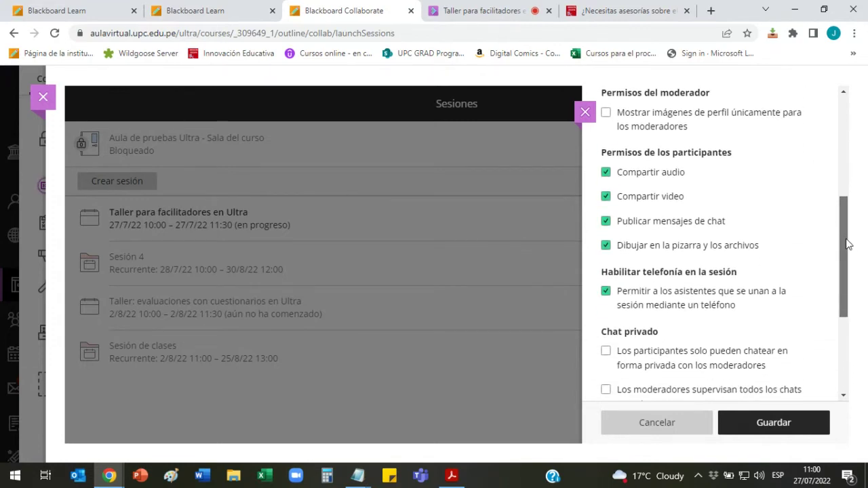
drag(846, 244, 845, 258)
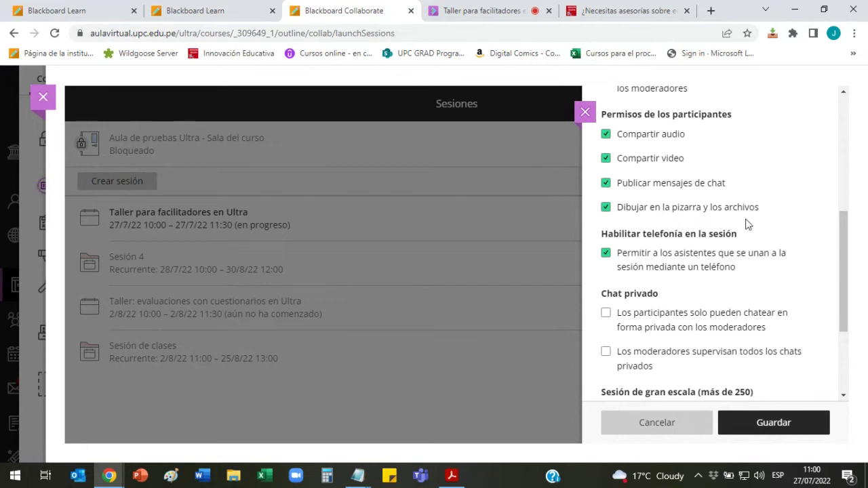
click(505, 10)
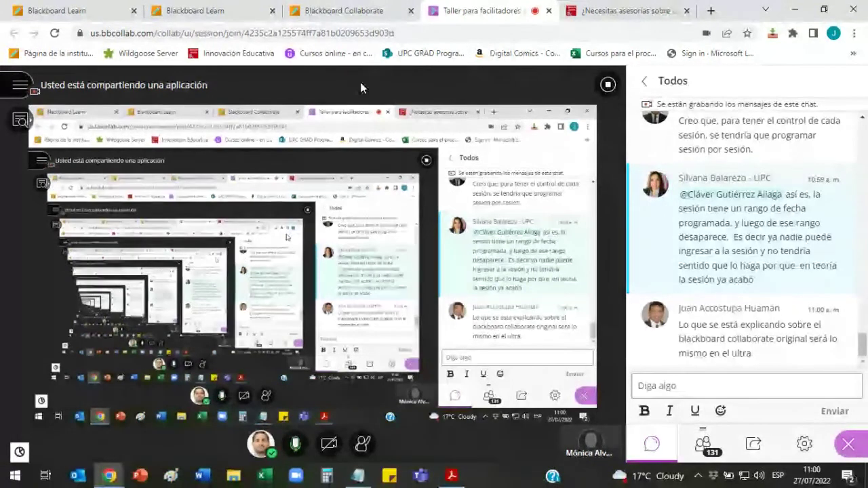
Step: Leave the live workshop and go back to the Blackboard Collaborate tab showing Sesión 4's settings
click(344, 10)
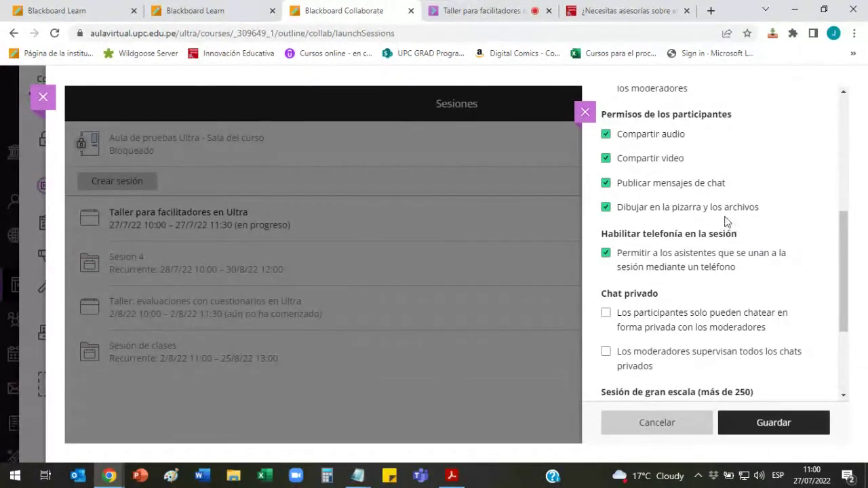
Step: Stop participants drawing on the whiteboard and files, and save Sesión 4's settings
click(607, 212)
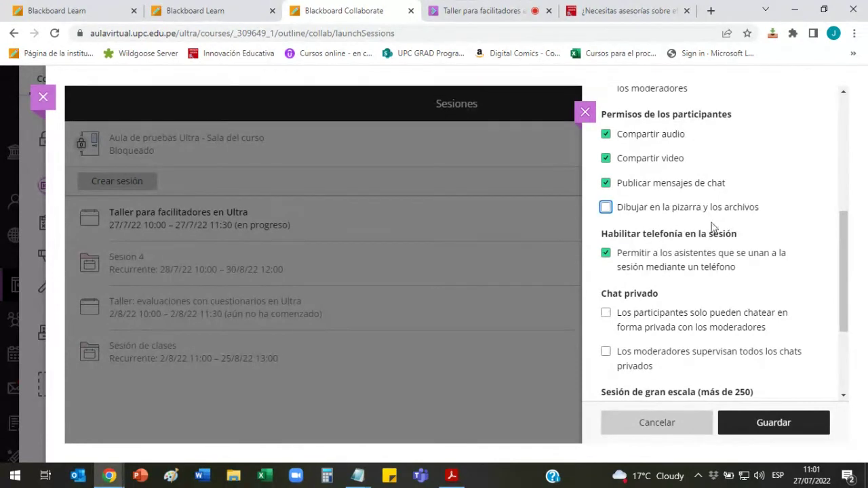
scroll(674, 362, down, 3)
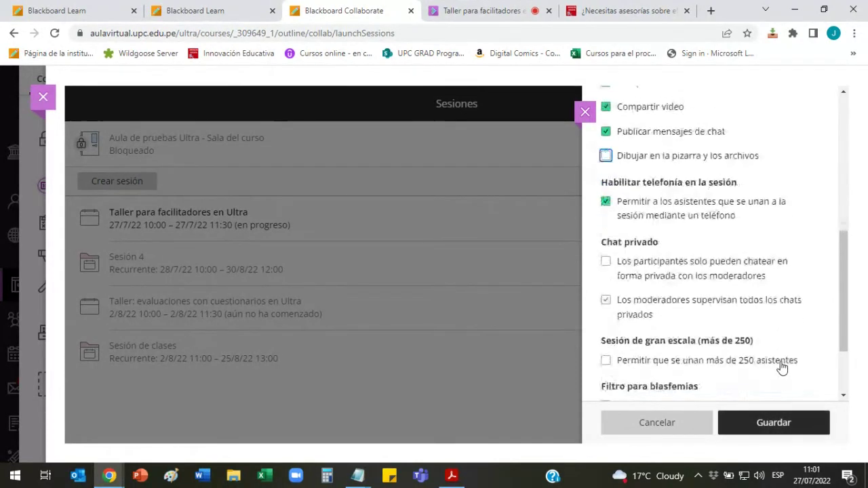
click(768, 424)
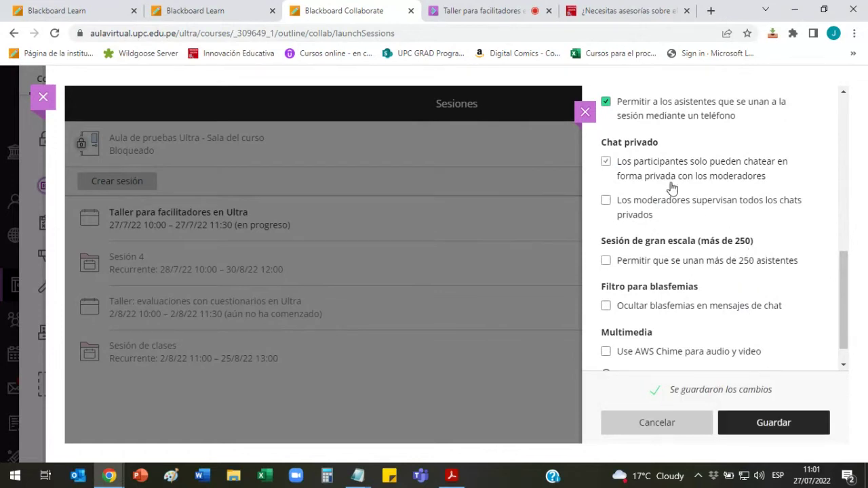
Step: Close the settings panel and open Sesión 4 with Editar sesión recurrente
click(587, 114)
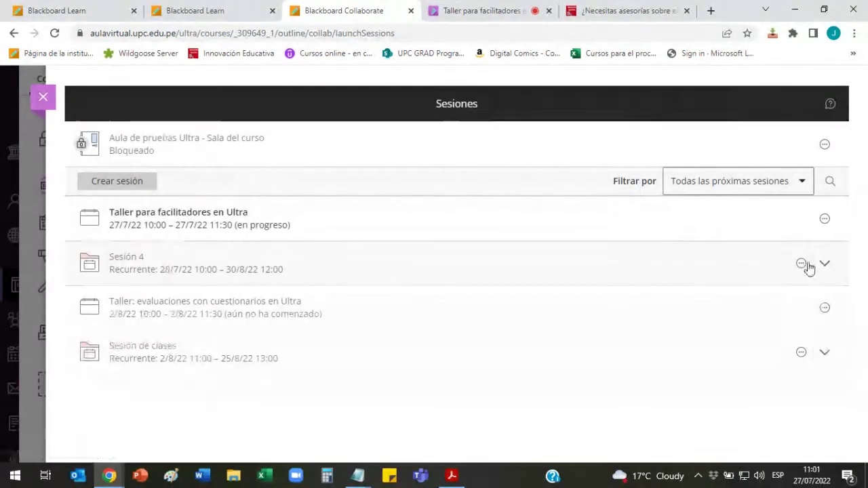
click(803, 264)
click(726, 293)
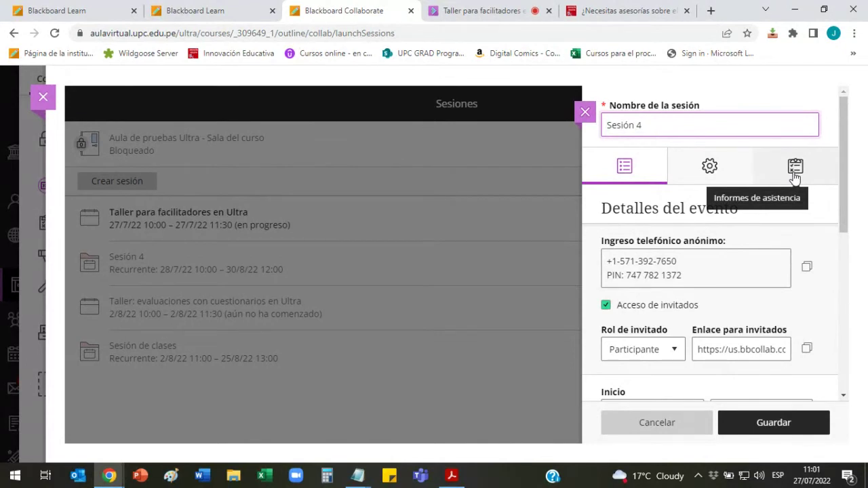
Step: Review Sesión 4's Informes de asistencia, toggling LMS sharing on and off, then close the editor unchanged
click(794, 169)
scroll(808, 244, down, 2)
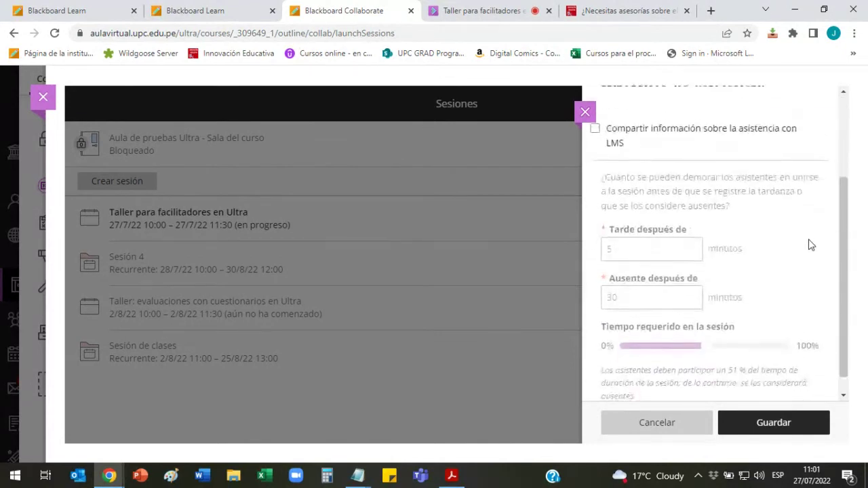
scroll(809, 244, up, 1)
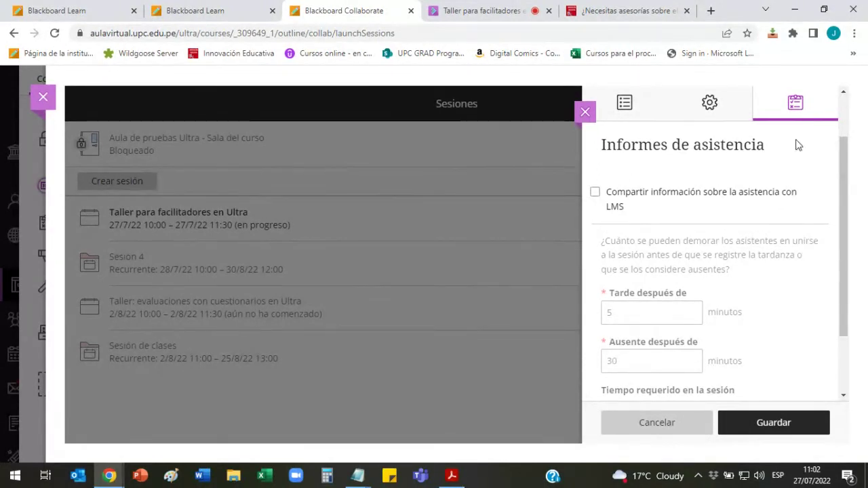
click(796, 197)
click(796, 197)
click(586, 111)
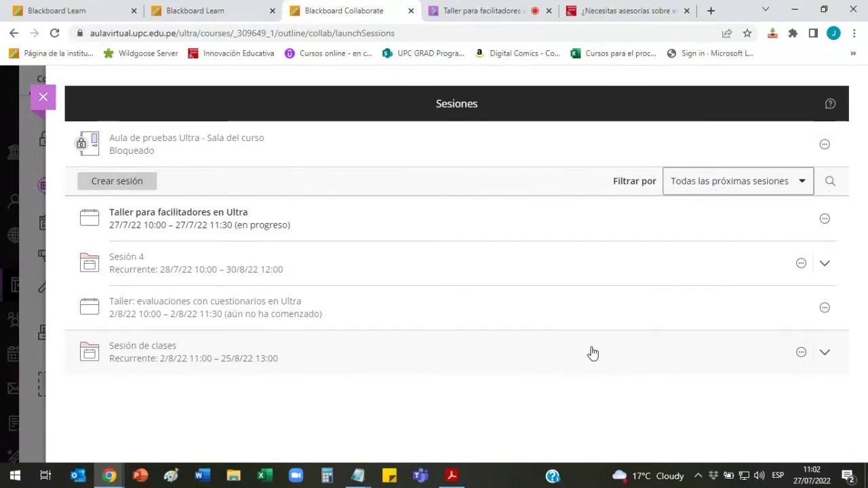
Step: Reopen Sesión 4's recurring editor and enable Compartir información con LMS for attendance
click(800, 265)
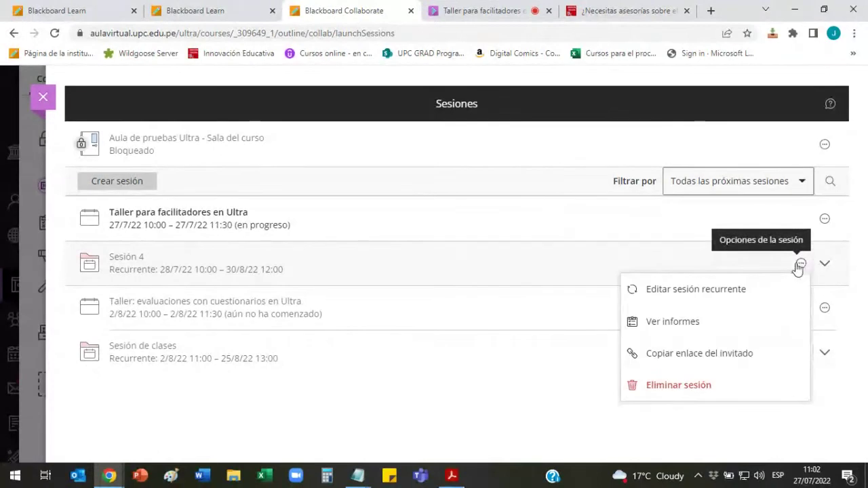
click(723, 288)
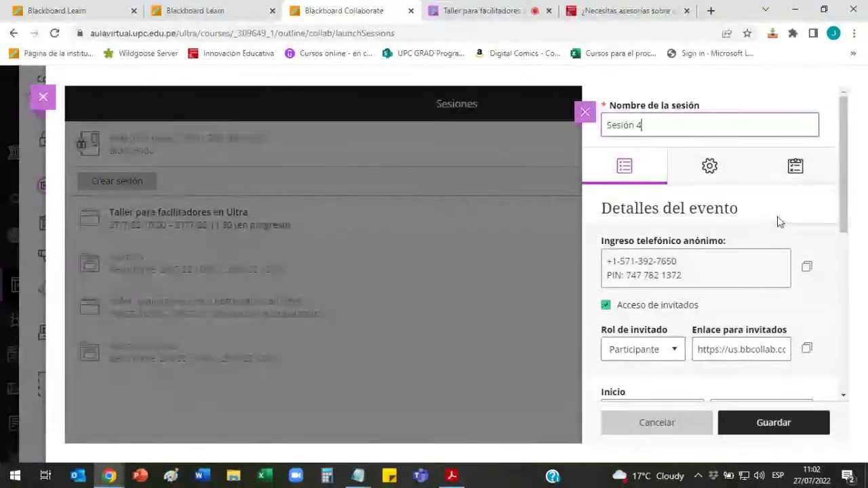
click(794, 169)
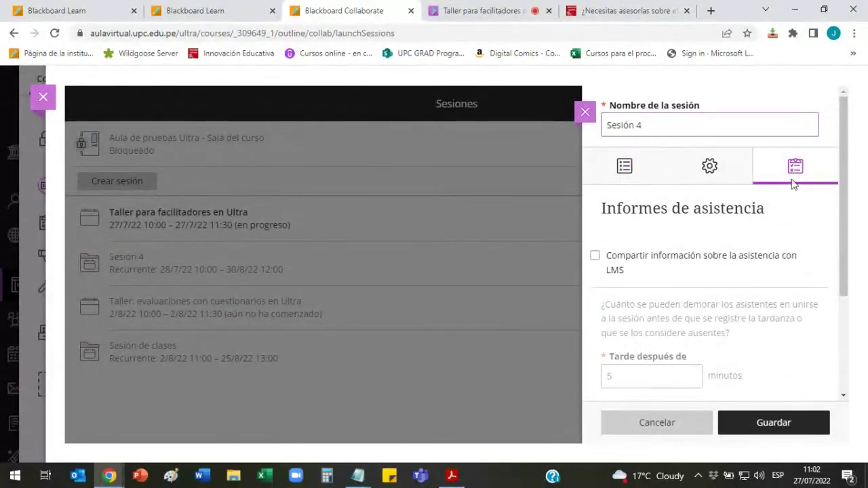
scroll(840, 177, down, 1)
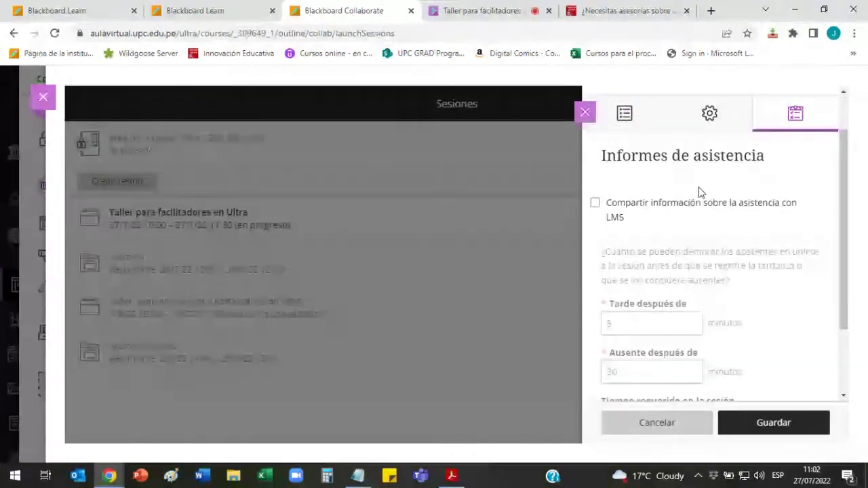
click(596, 207)
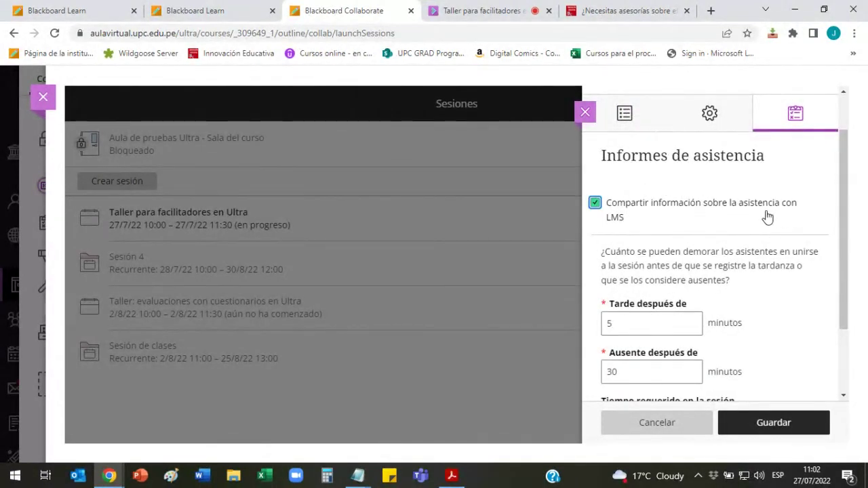
Step: Raise the Tarde después de threshold from 5 to 15 minutes, then glance at the event details
scroll(848, 238, down, 2)
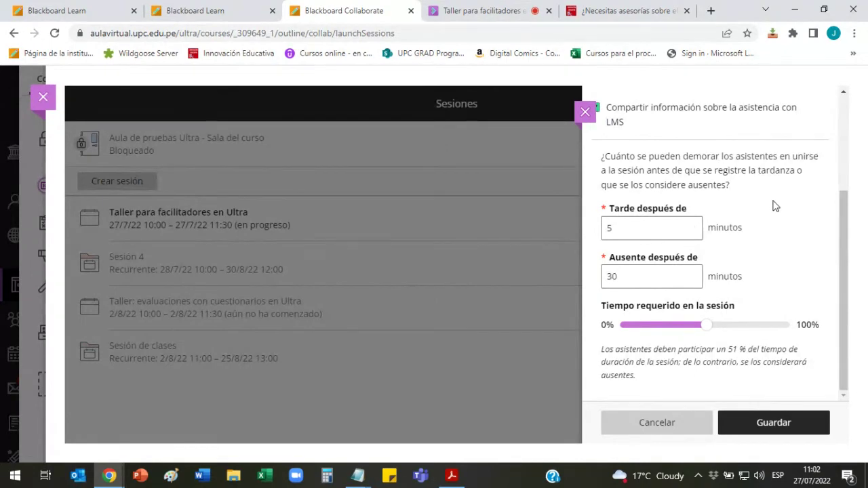
click(668, 228)
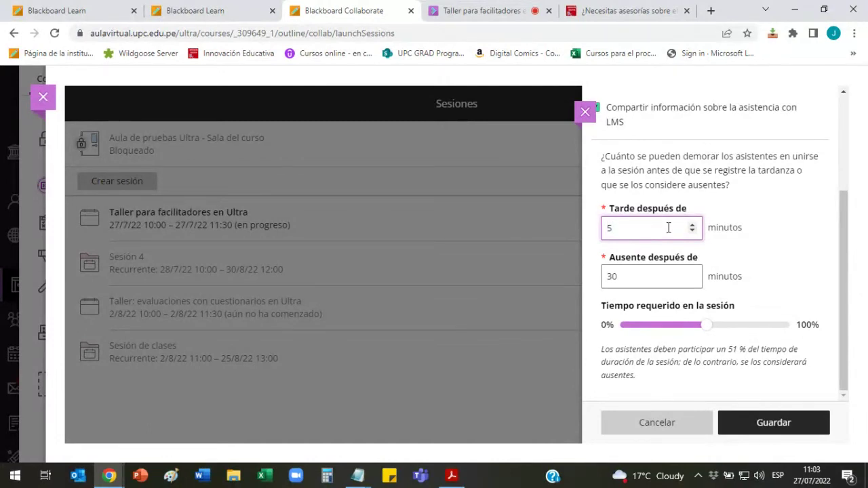
text(1)
scroll(759, 210, up, 3)
click(620, 166)
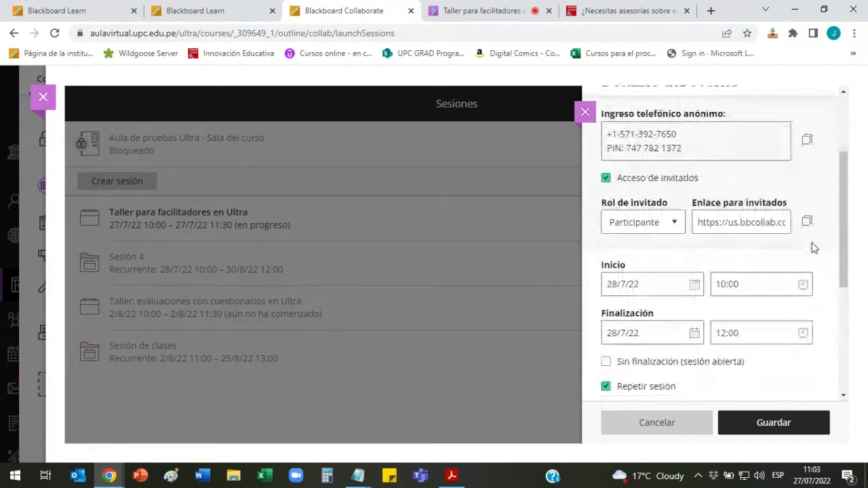
scroll(812, 246, down, 3)
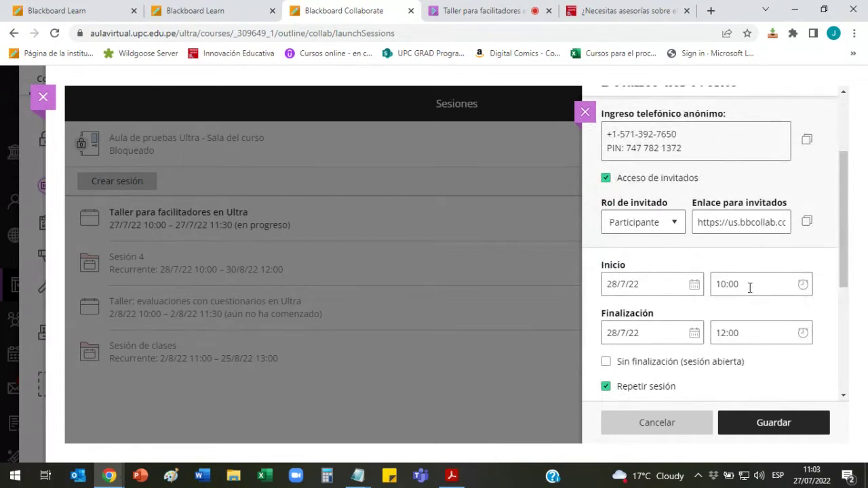
scroll(776, 266, up, 3)
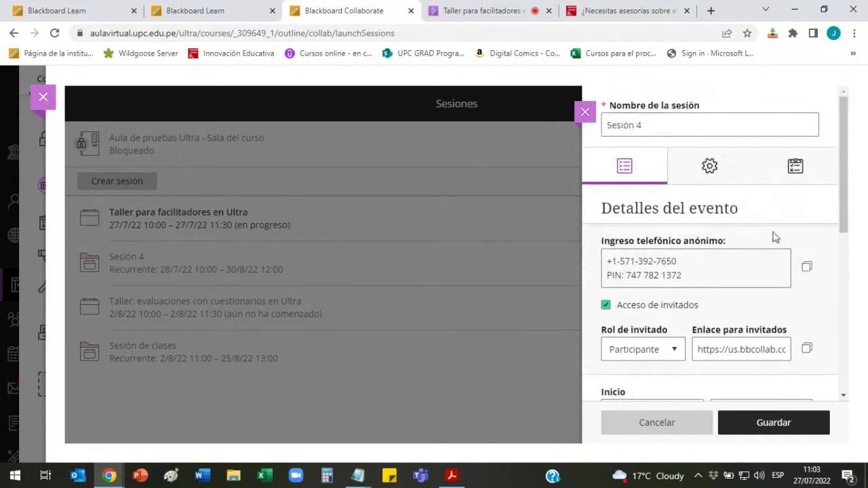
Step: Try a 20-minute late threshold in Sesión 4's attendance settings, then set it back to 15
click(796, 167)
scroll(675, 256, down, 2)
click(645, 245)
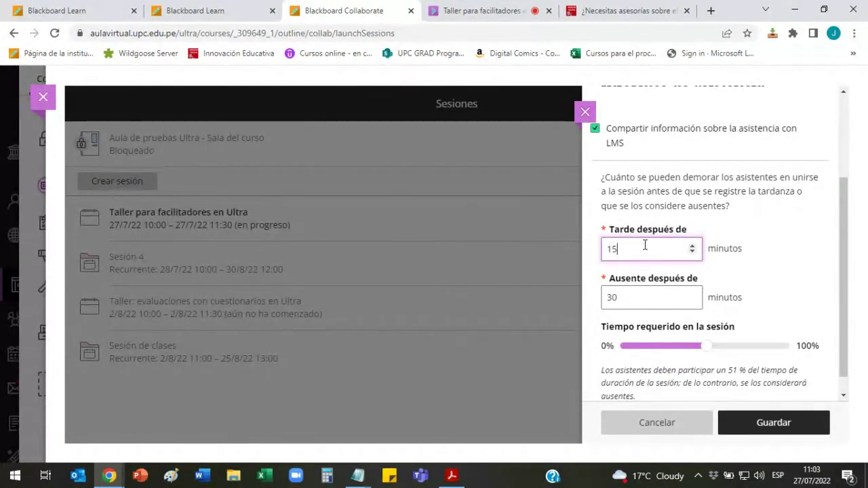
double_click(631, 252)
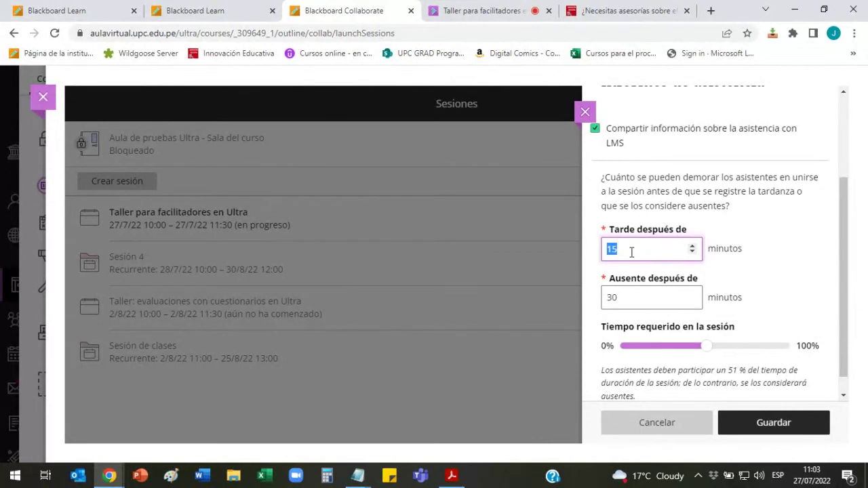
click(629, 249)
double_click(622, 248)
click(623, 248)
key(BackSpace)
key(BackSpace)
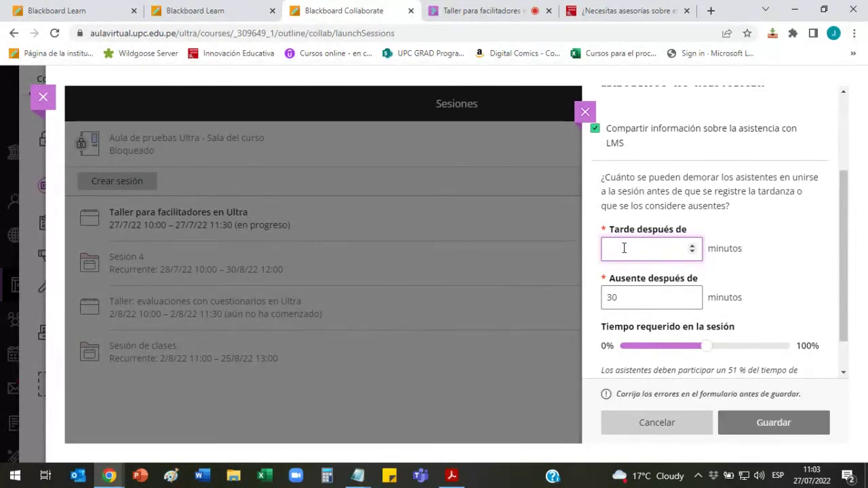
text(20)
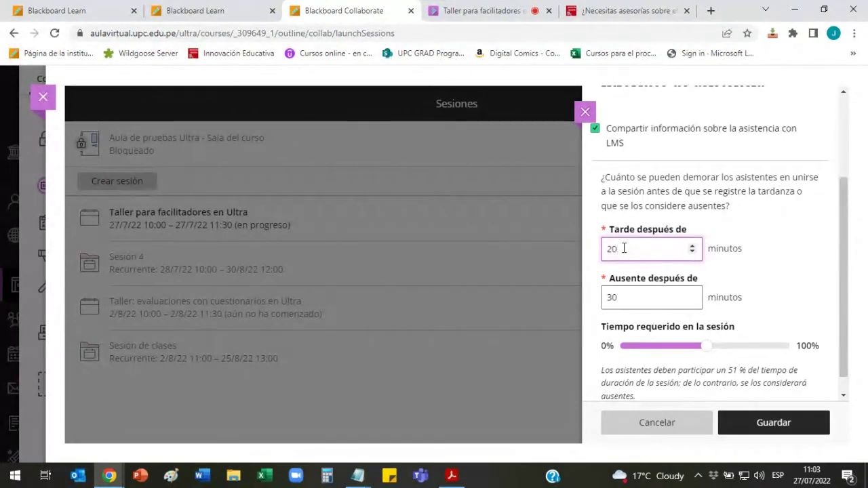
key(BackSpace)
key(BackSpace)
text(15)
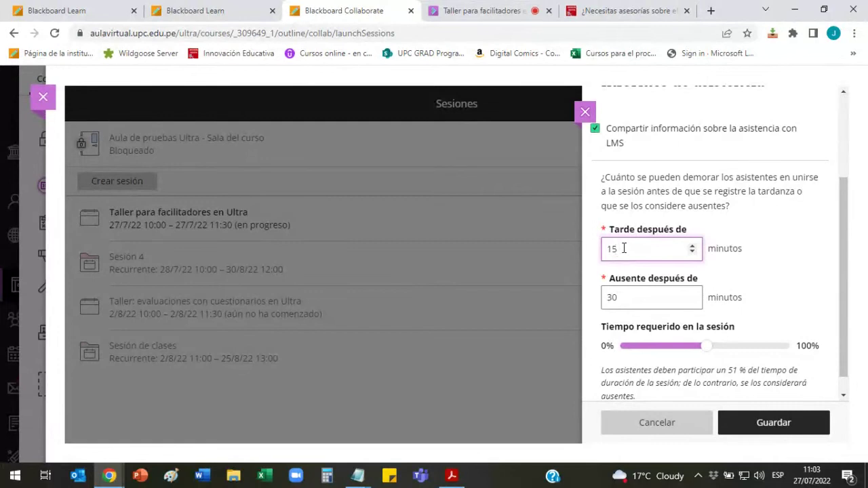
scroll(846, 270, down, 1)
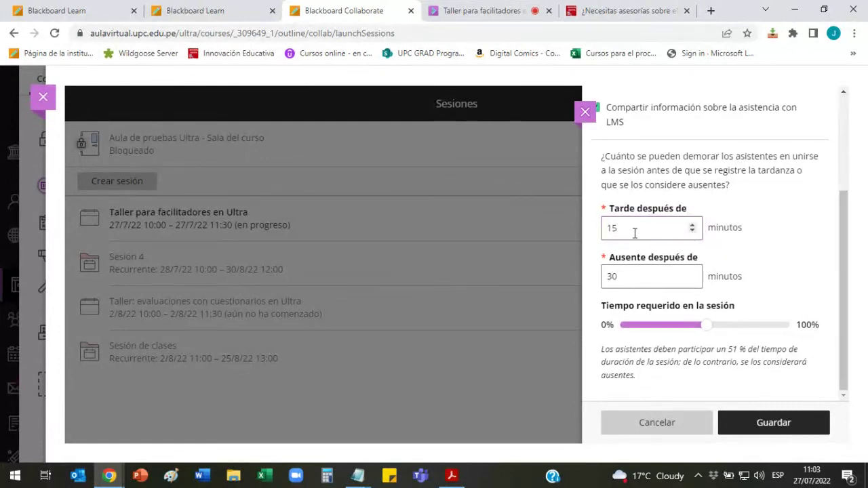
click(629, 275)
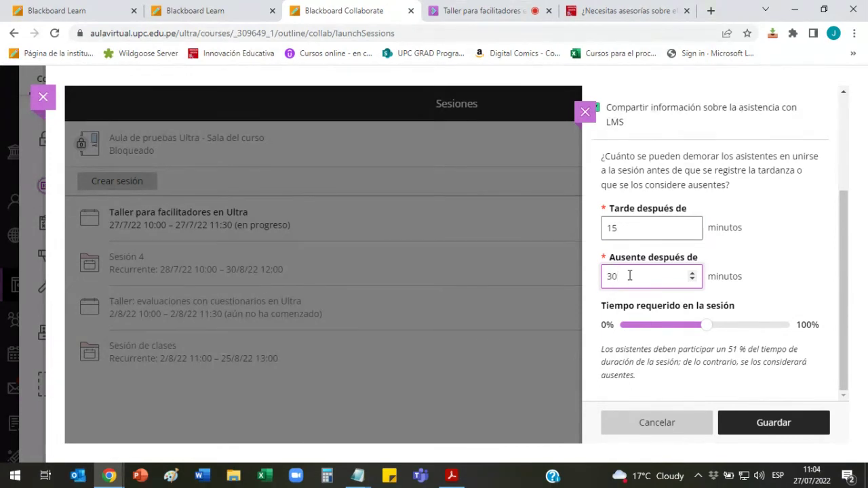
Step: Change Ausente después de from 30 to 100 minutes, passing through 60 first
key(BackSpace)
key(BackSpace)
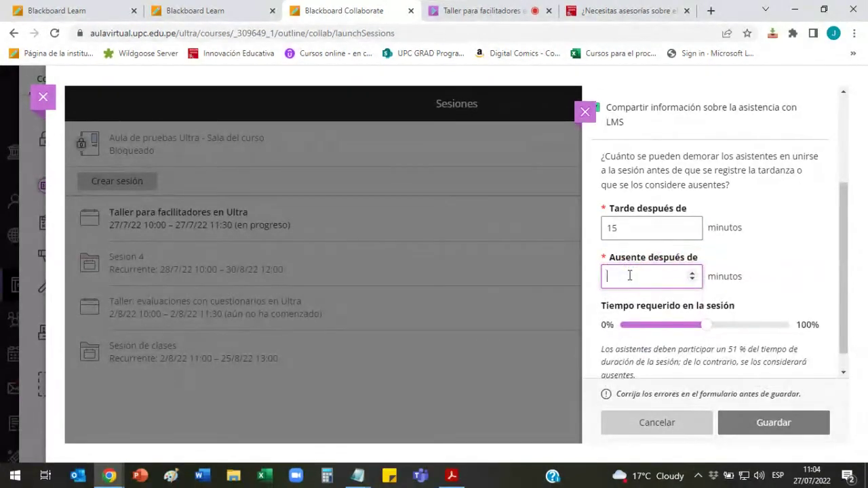
text(60)
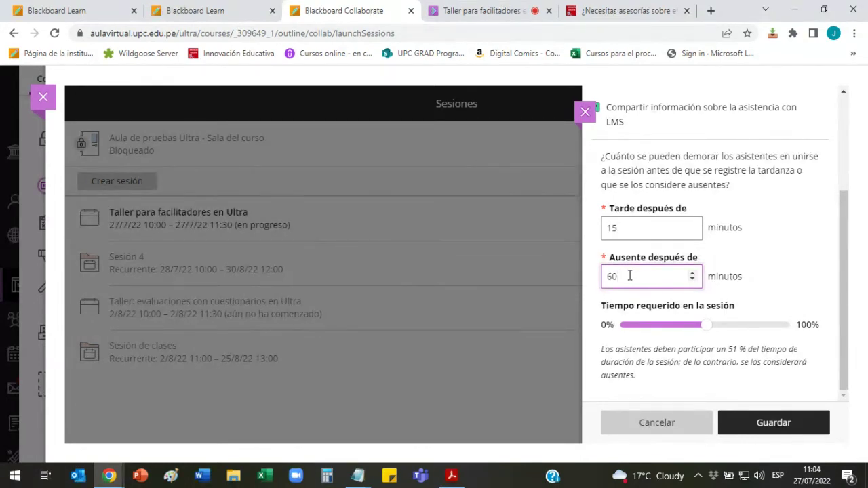
double_click(614, 275)
click(627, 276)
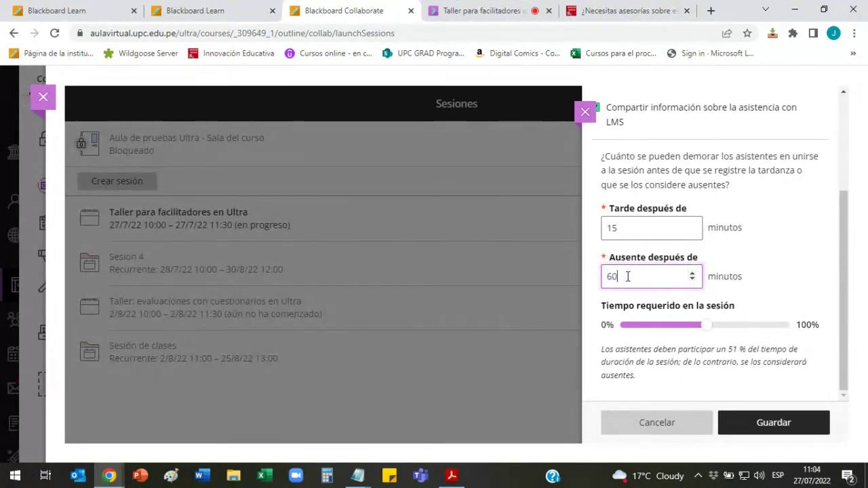
double_click(611, 275)
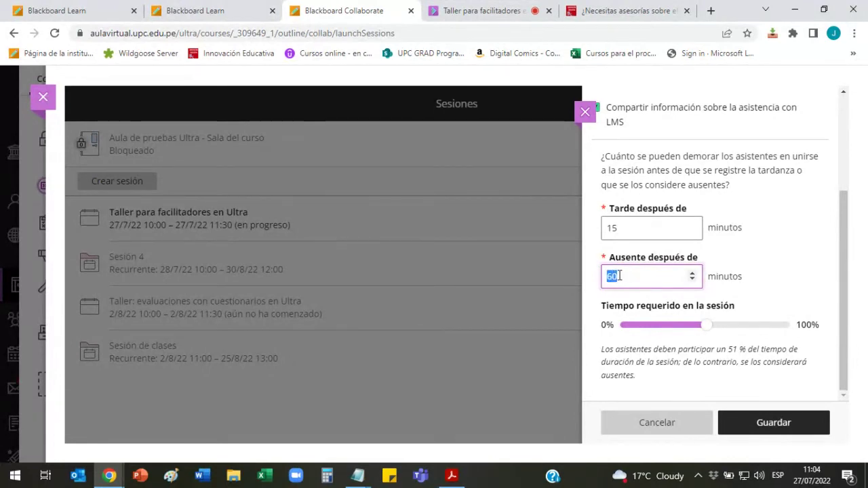
click(612, 275)
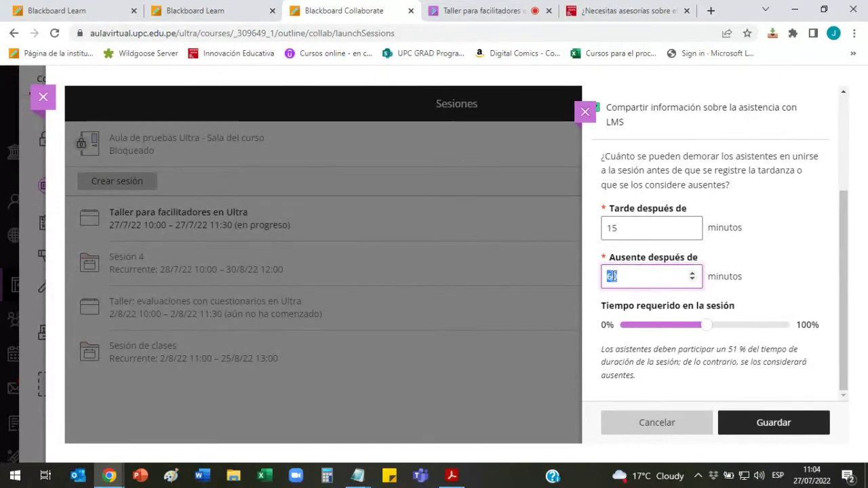
double_click(615, 277)
click(617, 276)
double_click(618, 277)
text(1)
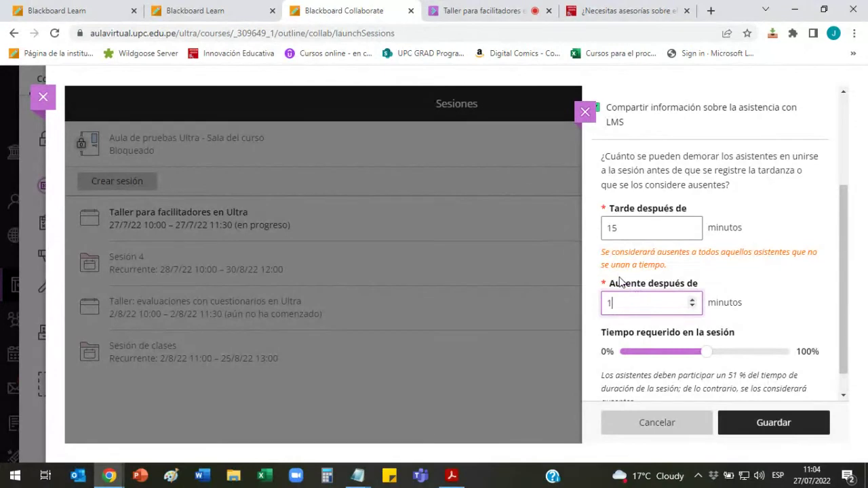
text(00)
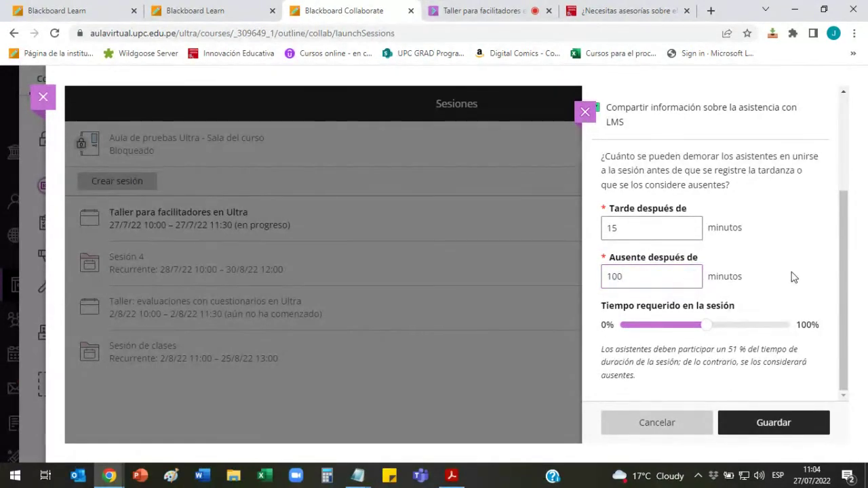
click(646, 226)
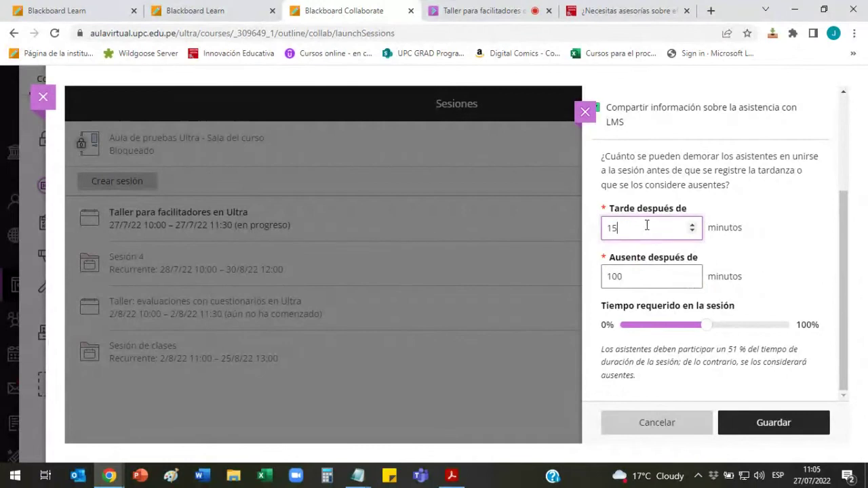
Step: Replace the 100-minute absence threshold with 60, confirm late stays 15, and save
click(650, 280)
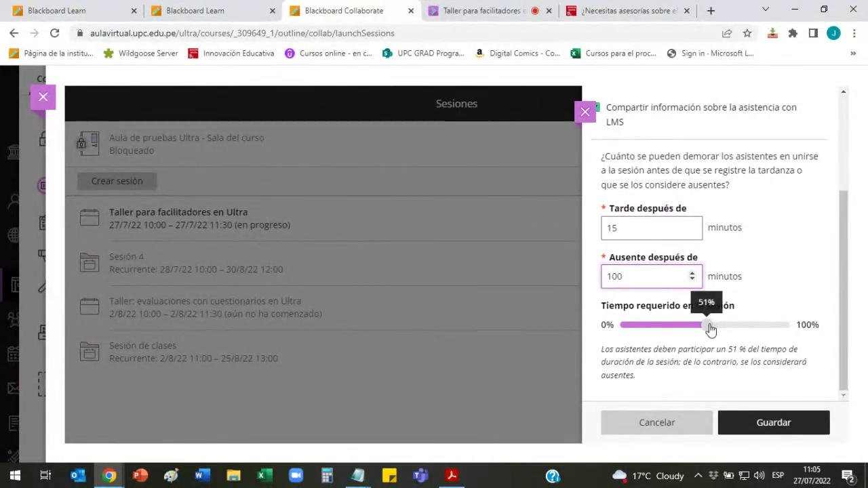
mouse_move(710, 336)
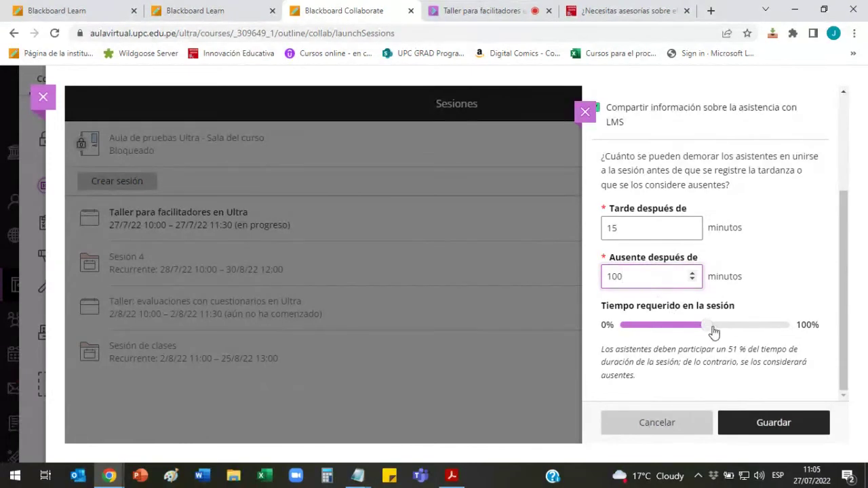
double_click(621, 276)
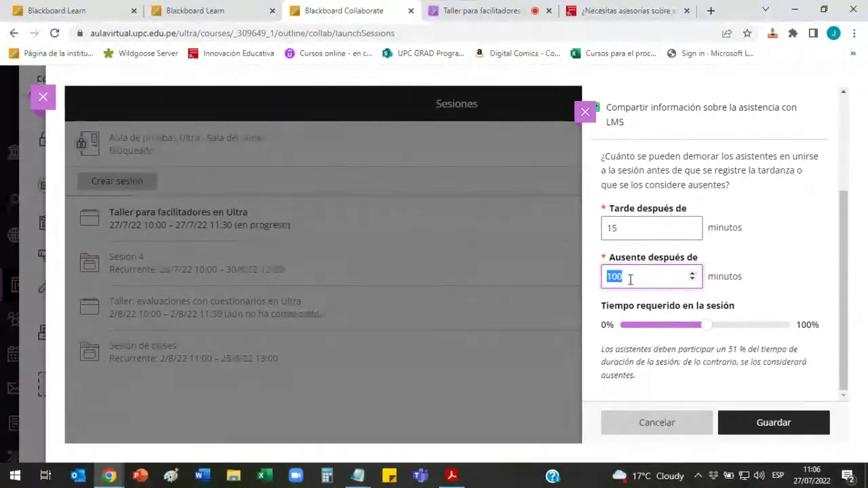
text(60)
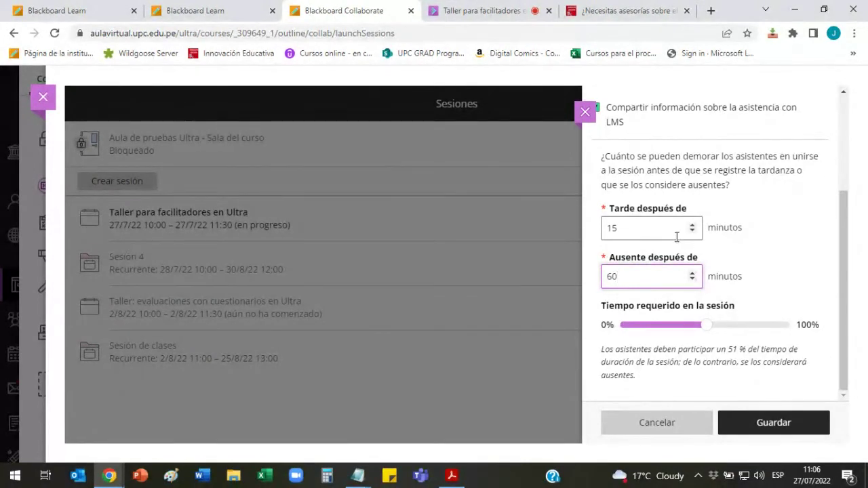
click(636, 229)
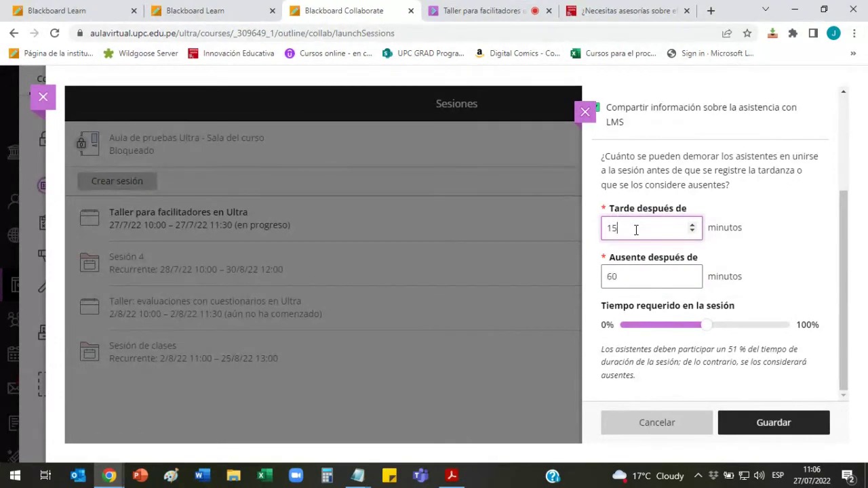
click(634, 275)
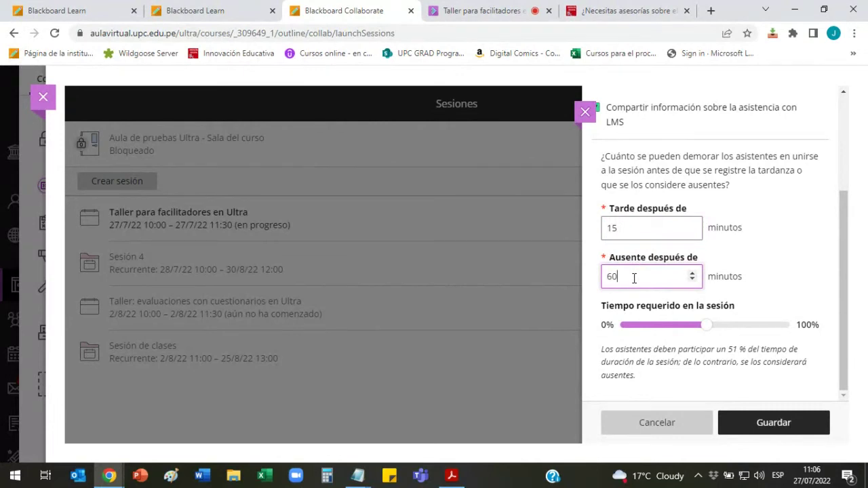
click(779, 425)
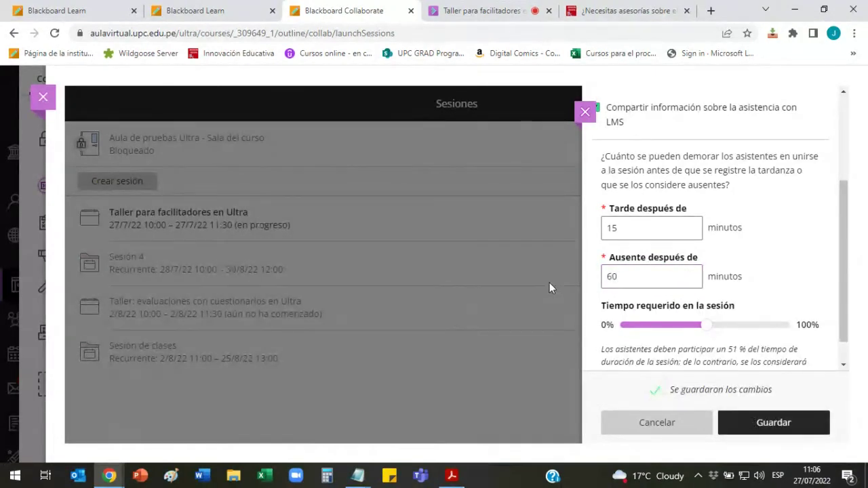
click(489, 6)
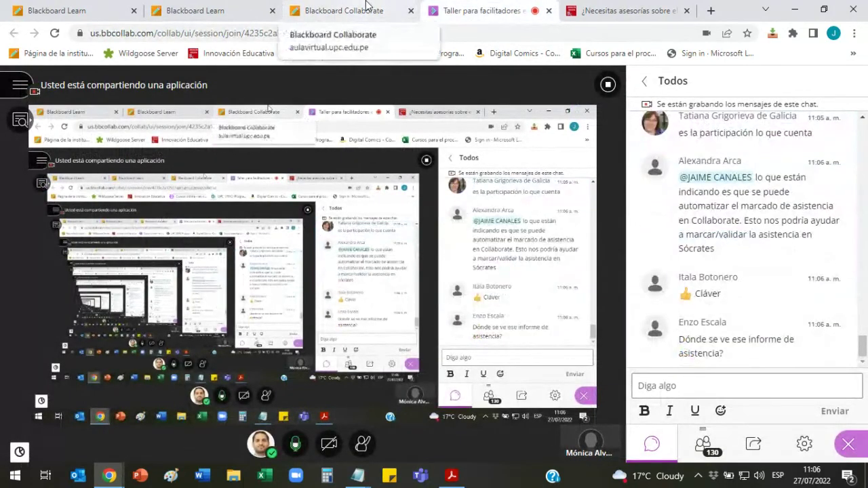
scroll(751, 253, up, 3)
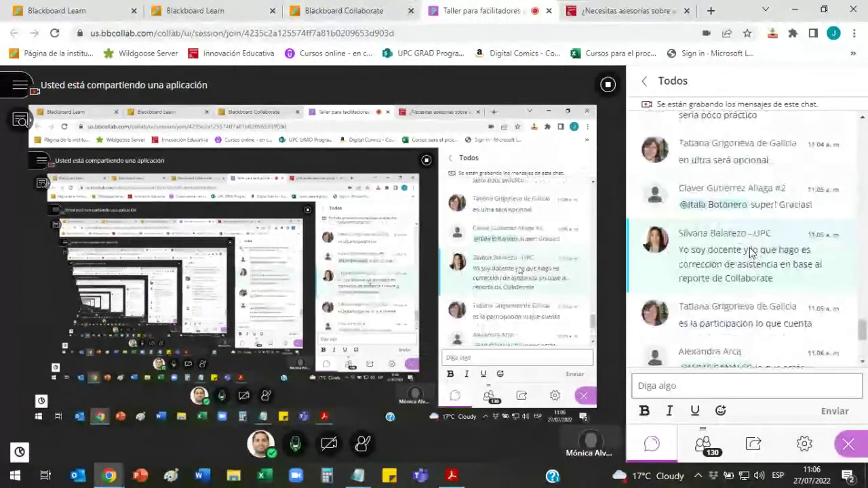
scroll(751, 252, up, 3)
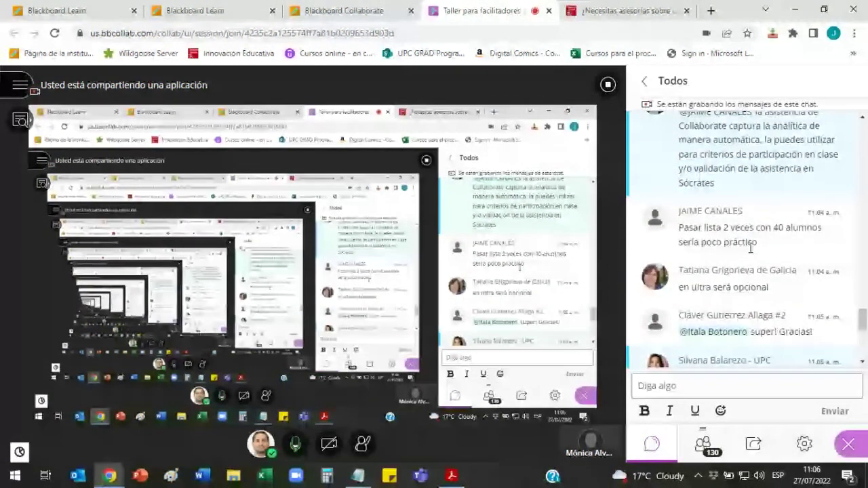
scroll(751, 248, down, 5)
click(352, 10)
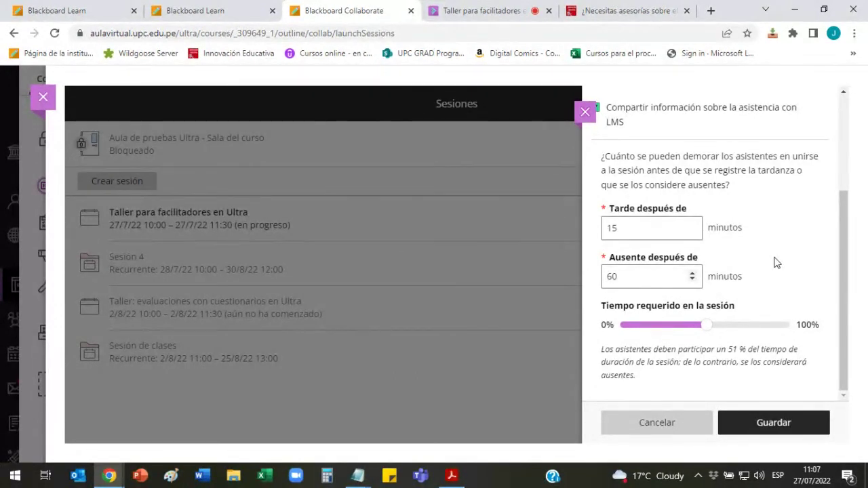
Step: Close the attendance settings and Sesiones list, then scroll down the Aula de pruebas Ultra course page
click(586, 112)
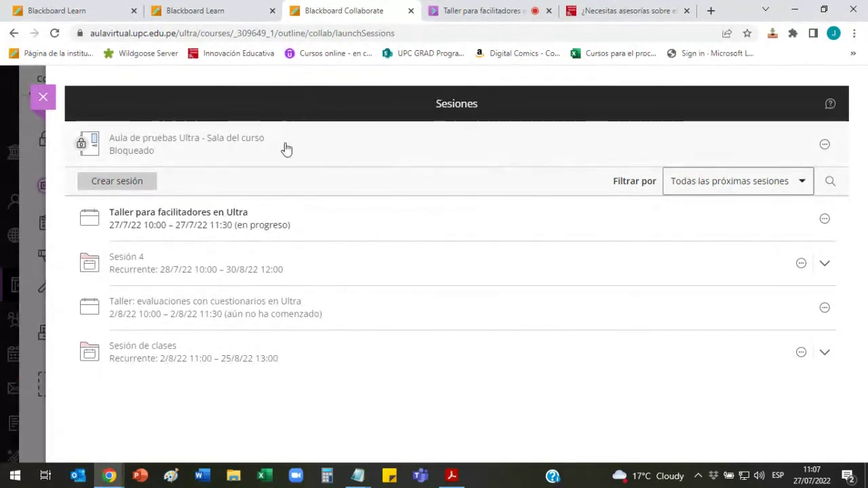
key(Escape)
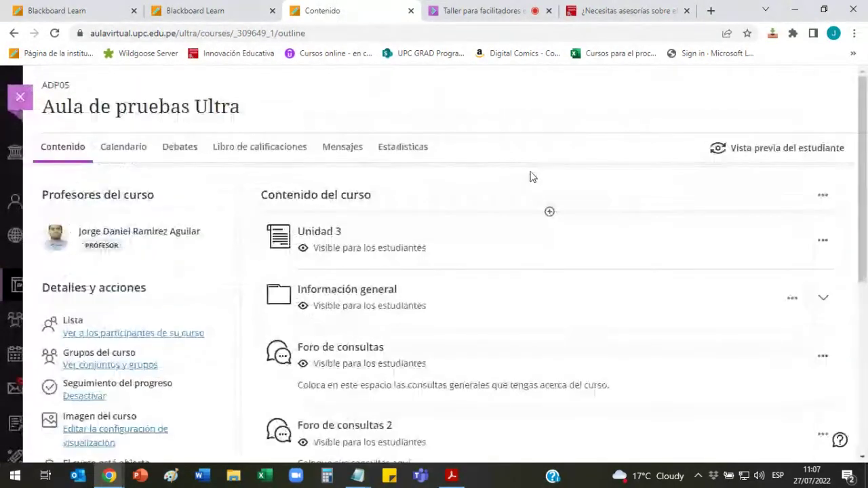
scroll(217, 217, down, 3)
scroll(219, 218, down, 1)
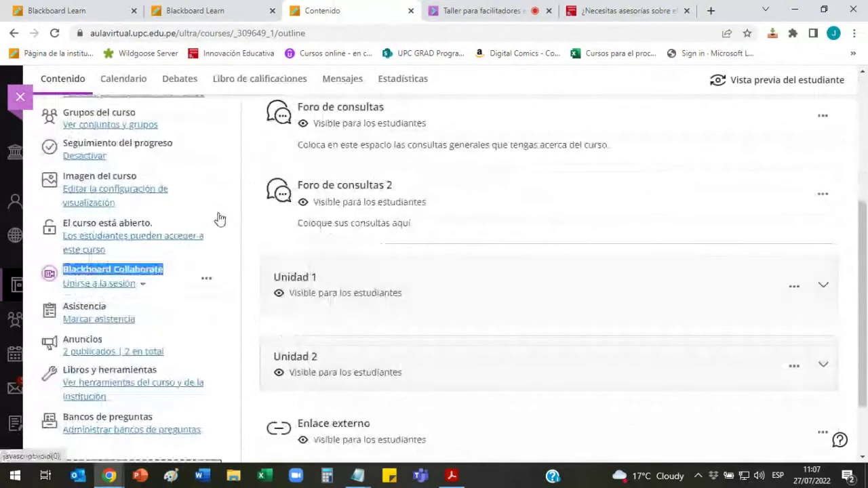
scroll(245, 203, down, 1)
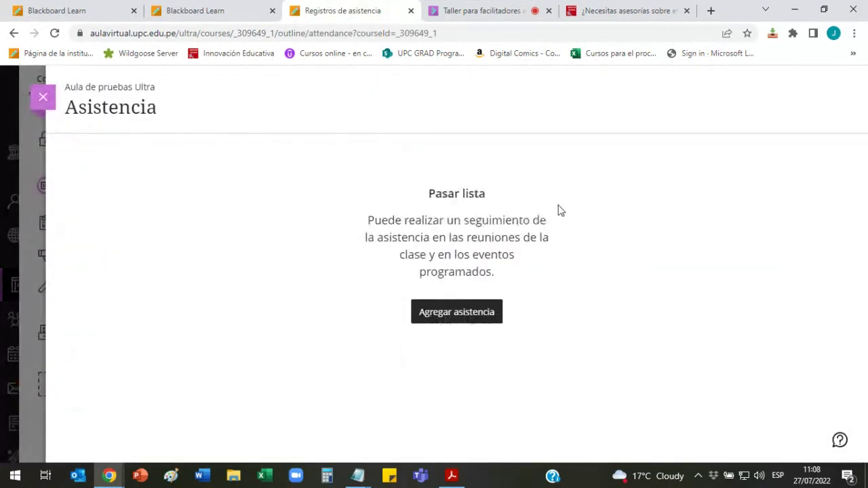
Step: Log in to Blackboard Learn and open the Club Apptitud - Virtual course from Cursos
click(108, 9)
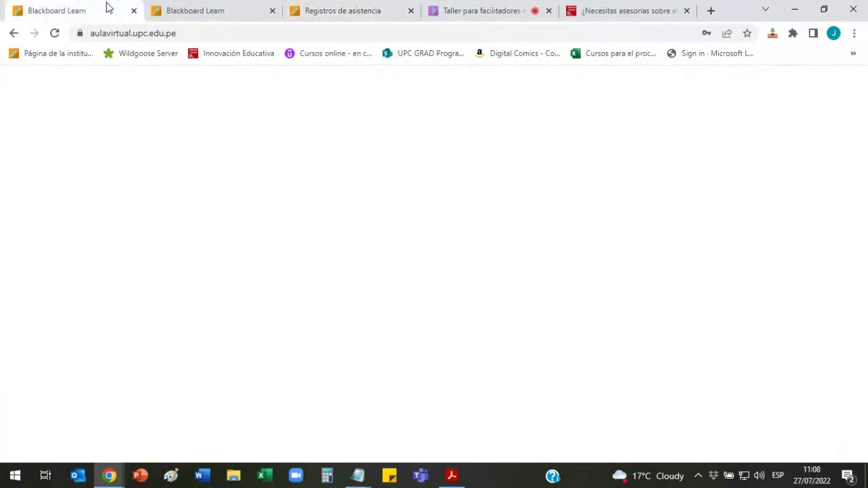
click(224, 7)
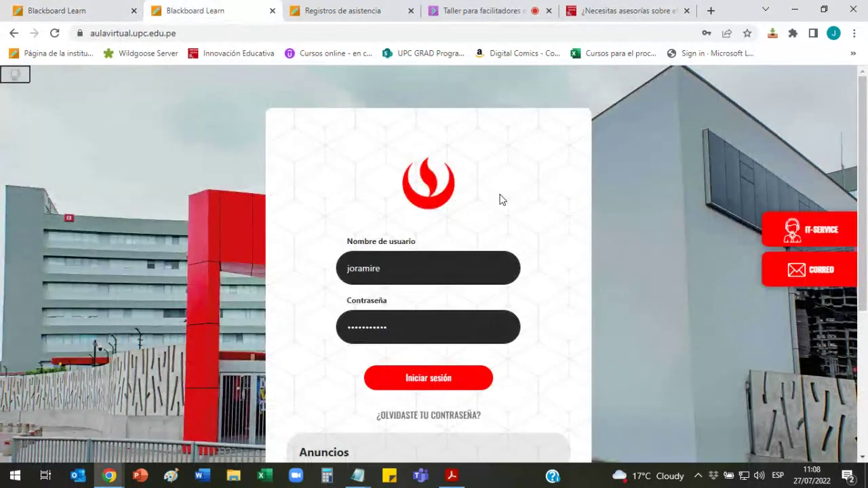
click(447, 390)
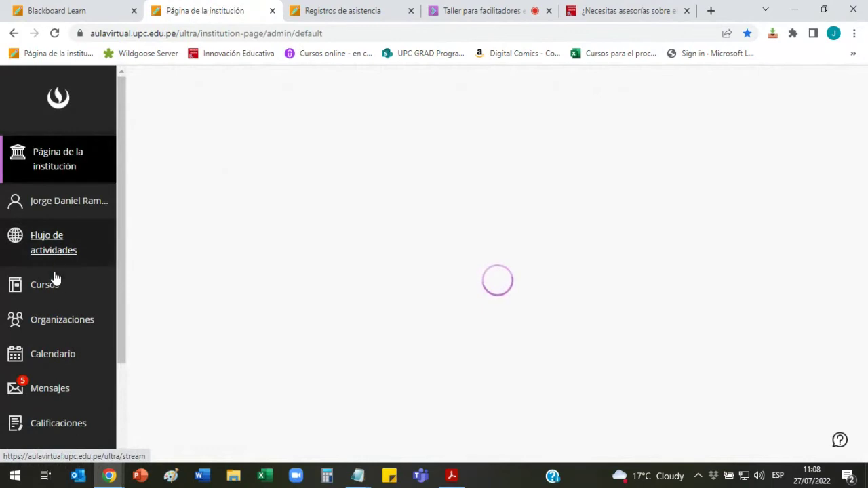
click(44, 284)
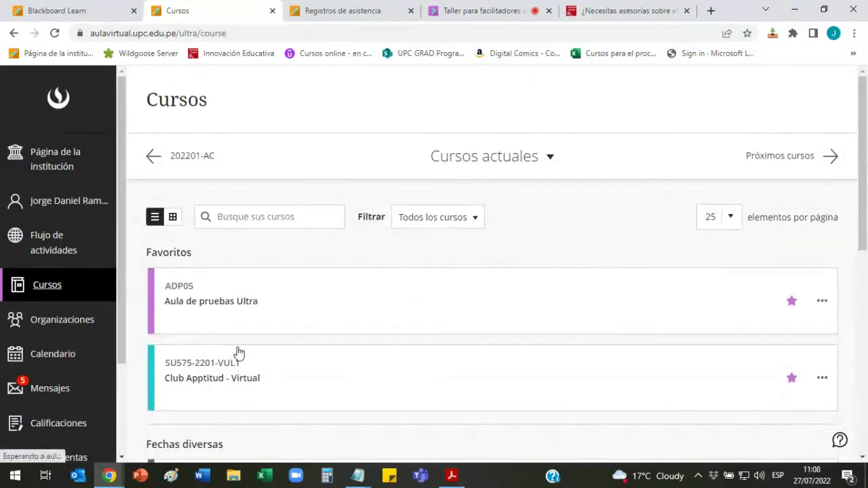
click(232, 381)
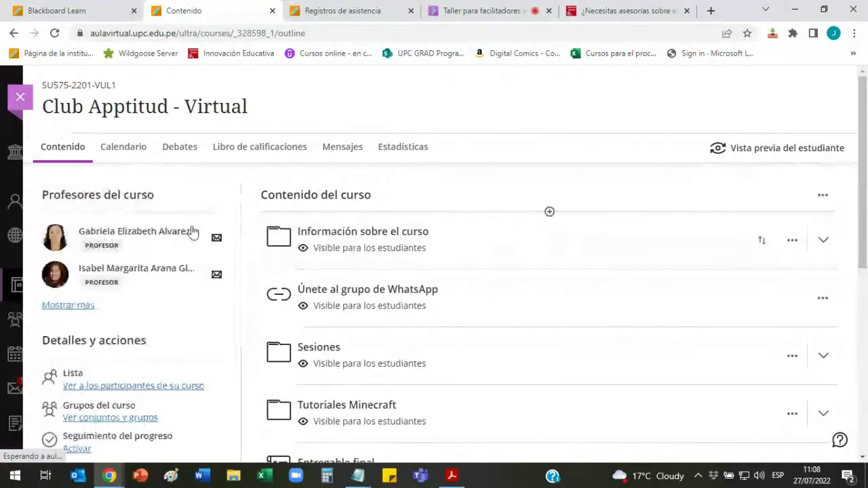
Step: Close the Aula de pruebas Ultra attendance page, dismiss the course pop-up, and open Marcar asistencia
scroll(213, 230, down, 3)
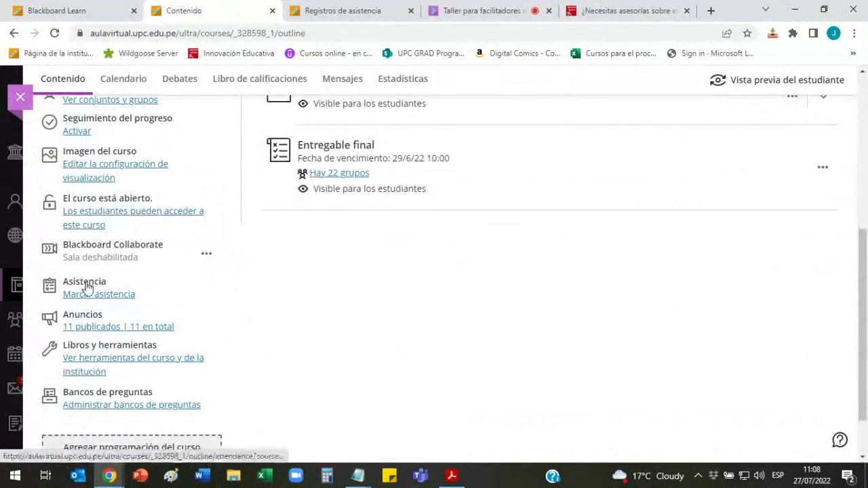
click(365, 8)
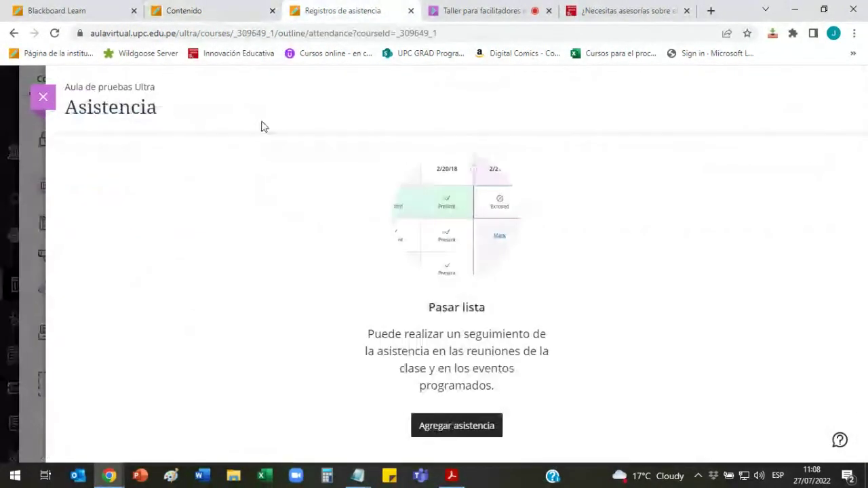
click(43, 97)
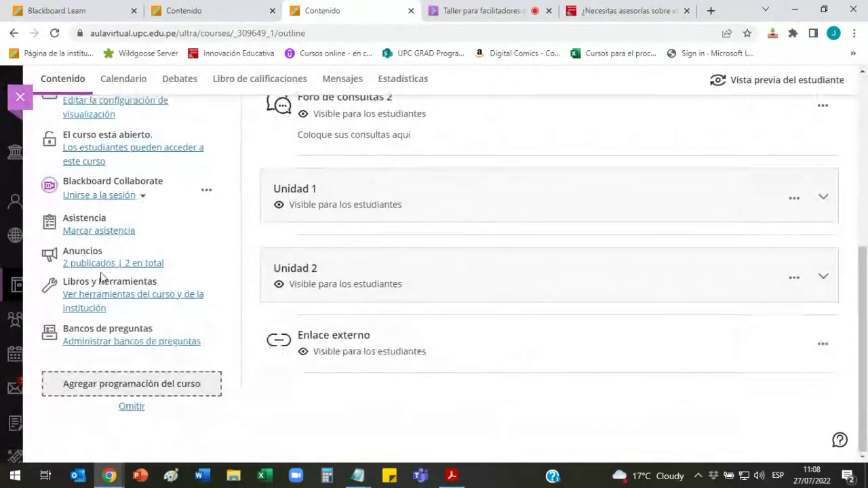
click(248, 8)
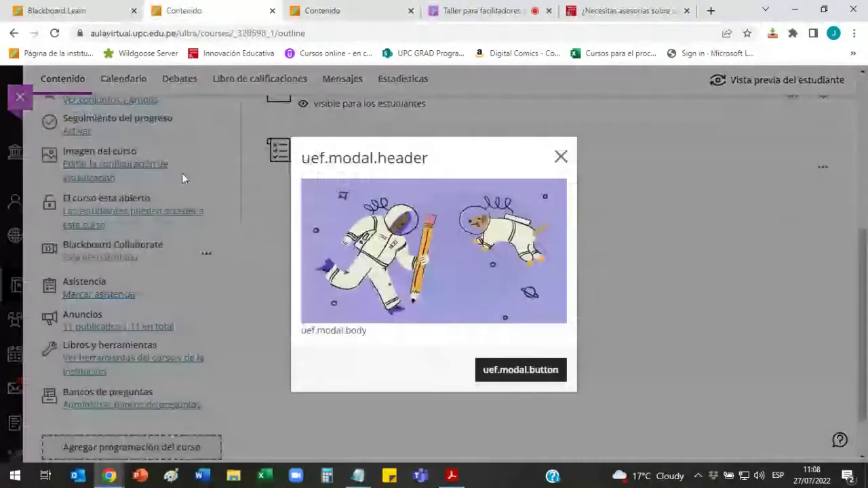
click(560, 156)
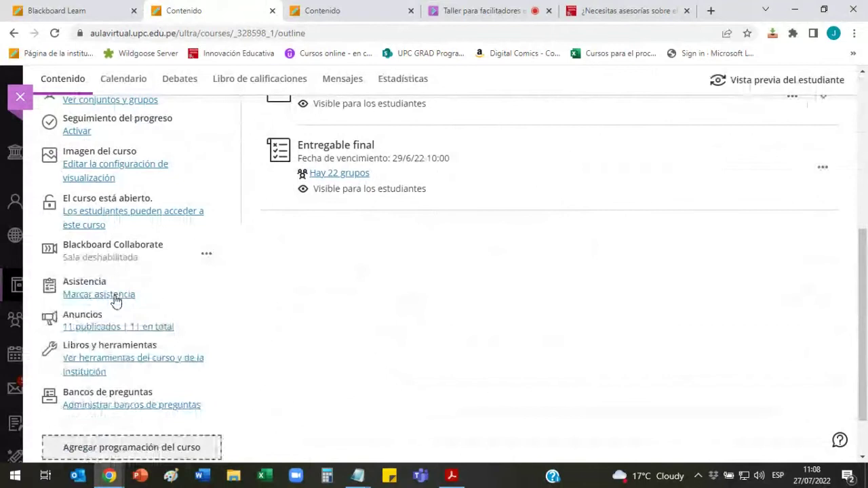
click(114, 295)
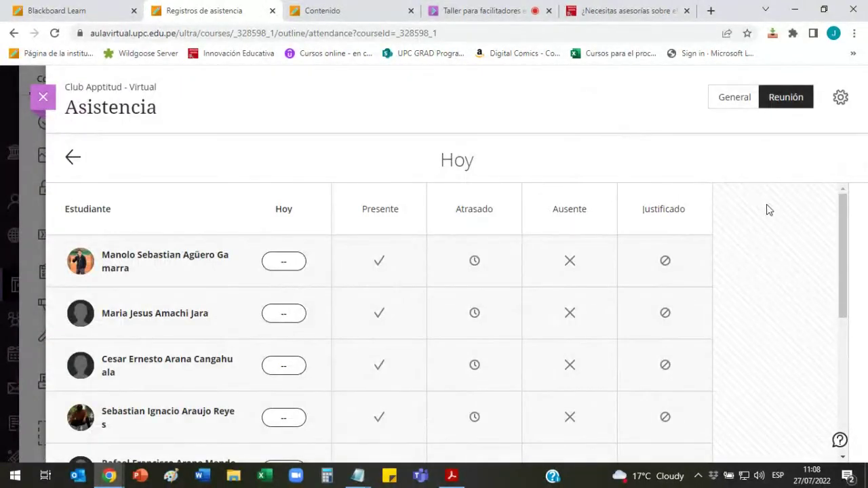
scroll(767, 207, down, 4)
scroll(767, 208, up, 4)
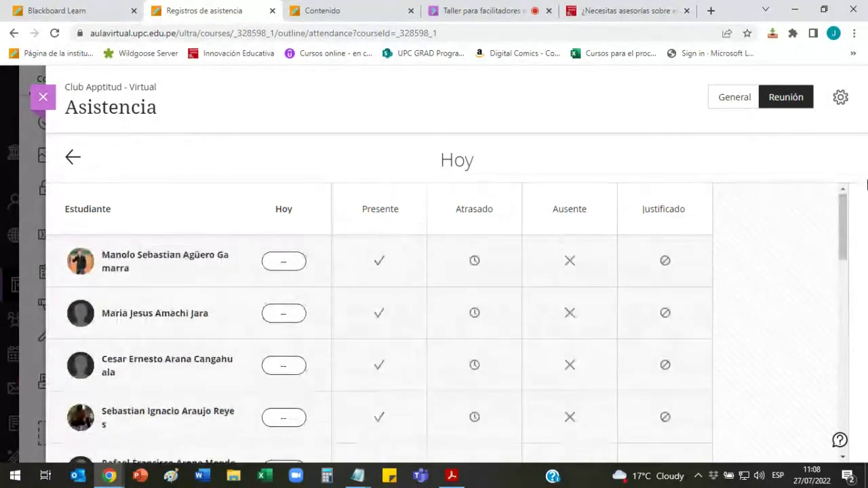
scroll(766, 265, down, 7)
scroll(767, 262, up, 5)
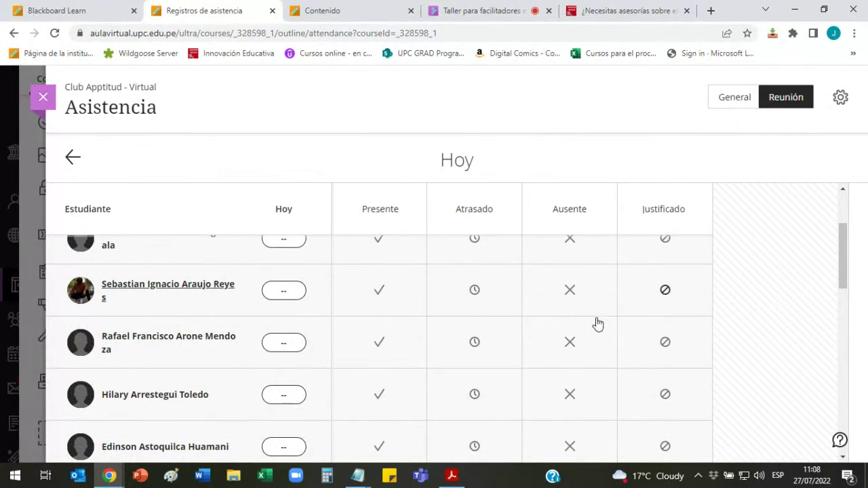
scroll(585, 324, down, 6)
scroll(587, 324, down, 15)
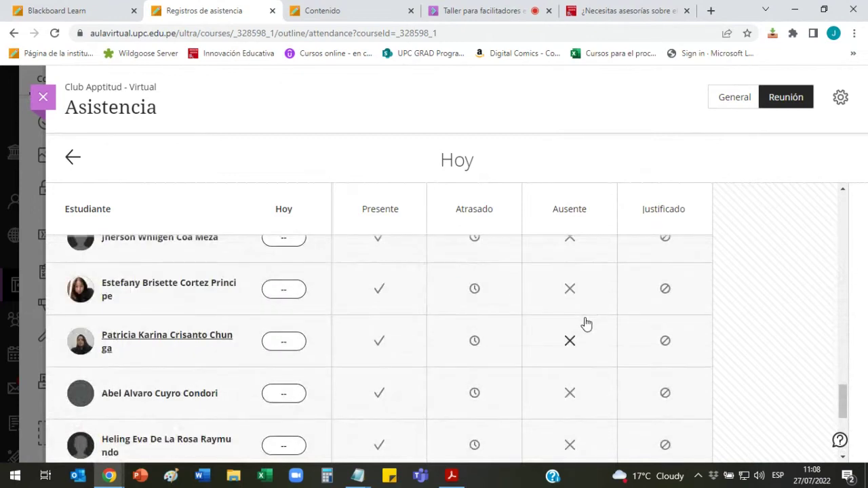
scroll(586, 323, down, 8)
scroll(587, 323, up, 10)
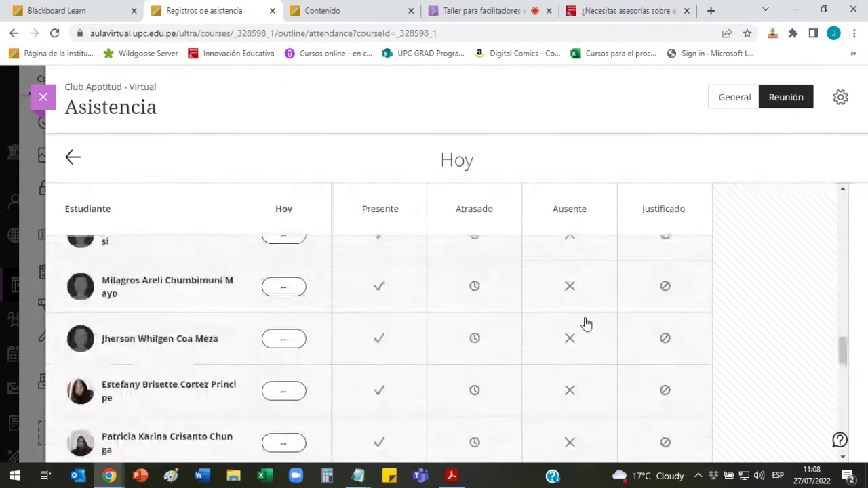
scroll(587, 324, up, 20)
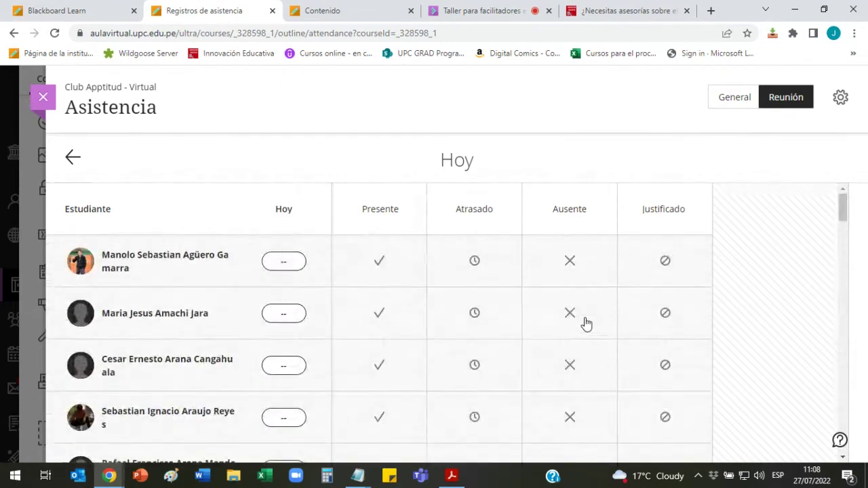
click(733, 107)
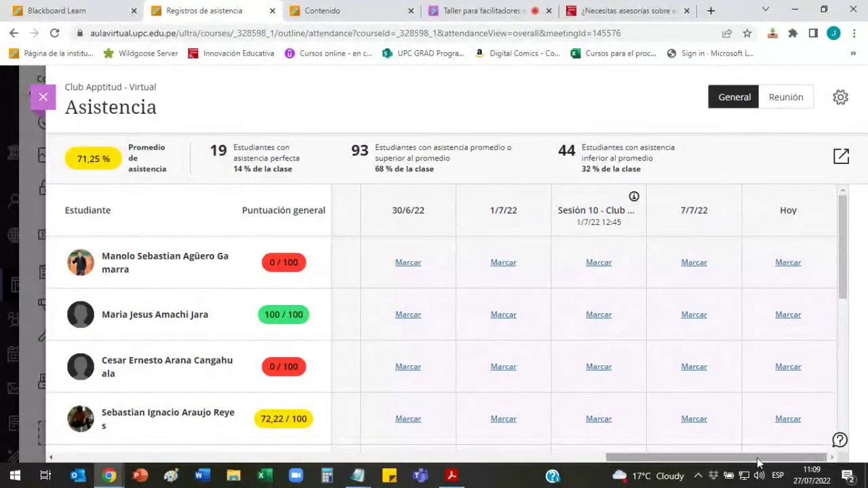
drag(758, 462, 406, 453)
scroll(218, 298, down, 6)
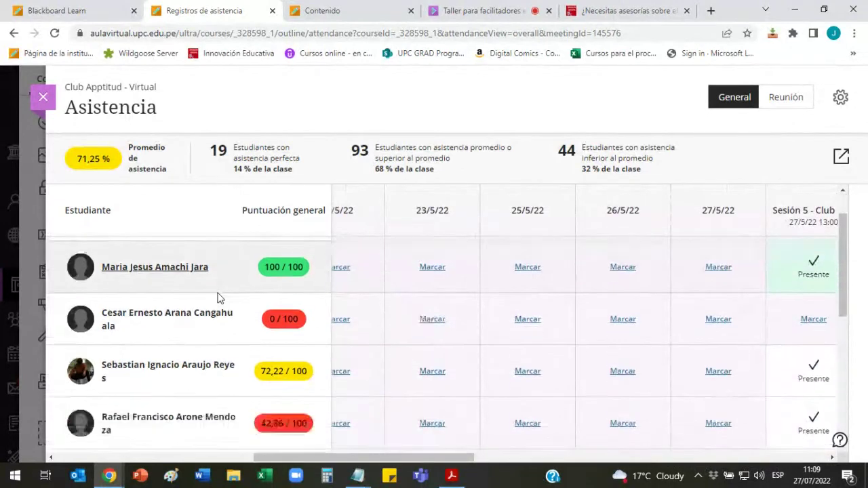
scroll(218, 298, up, 6)
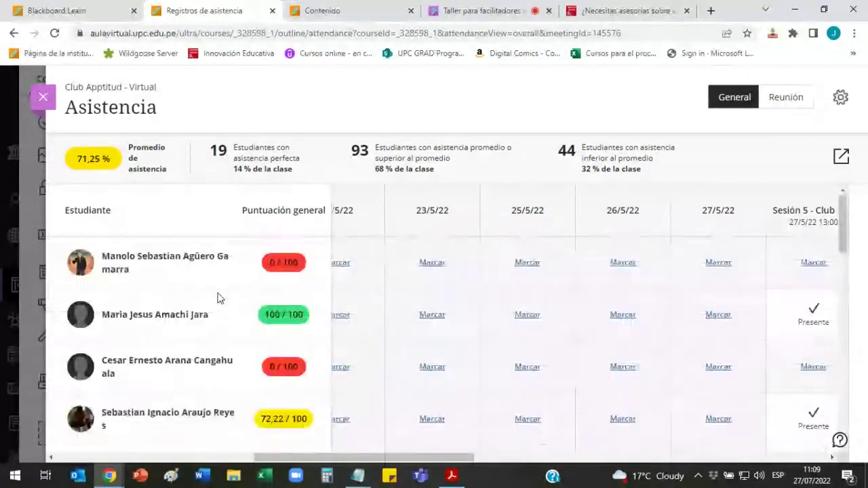
scroll(407, 458, left, 1)
drag(416, 462, 215, 451)
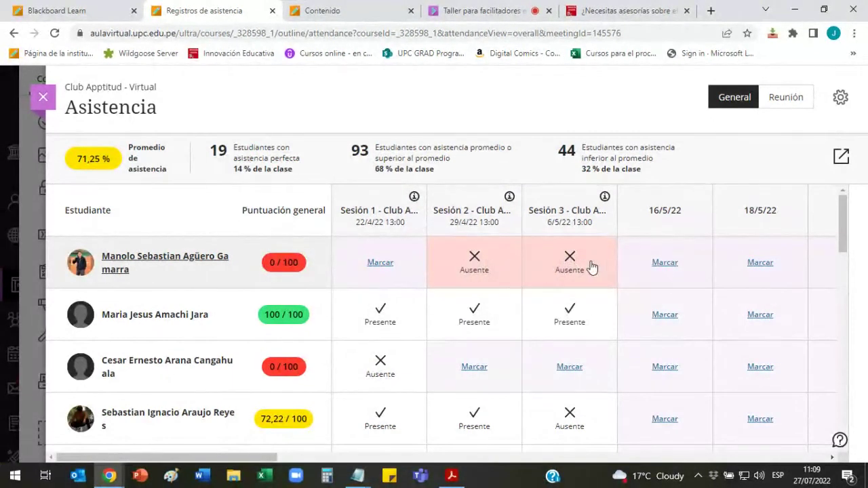
drag(275, 459, 500, 304)
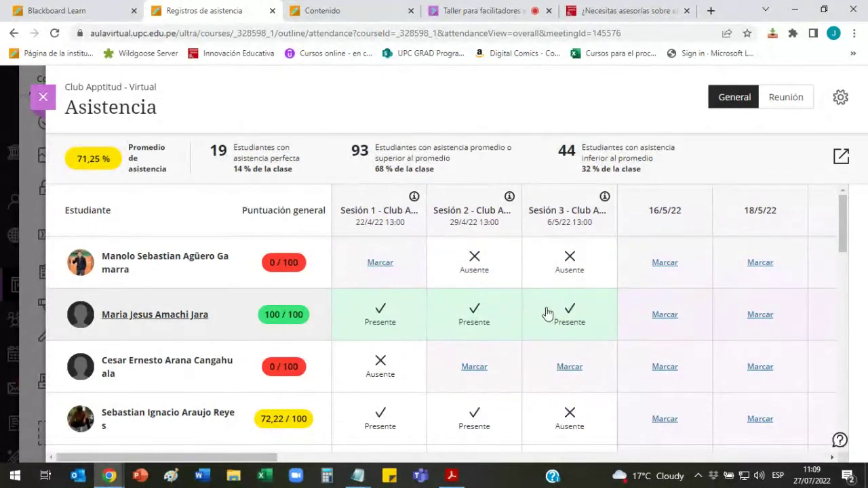
scroll(548, 312, down, 3)
scroll(548, 312, up, 2)
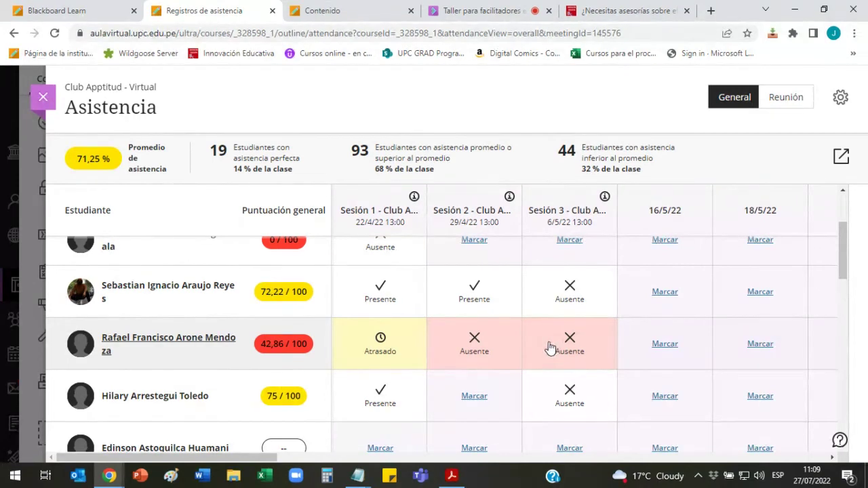
scroll(551, 347, up, 2)
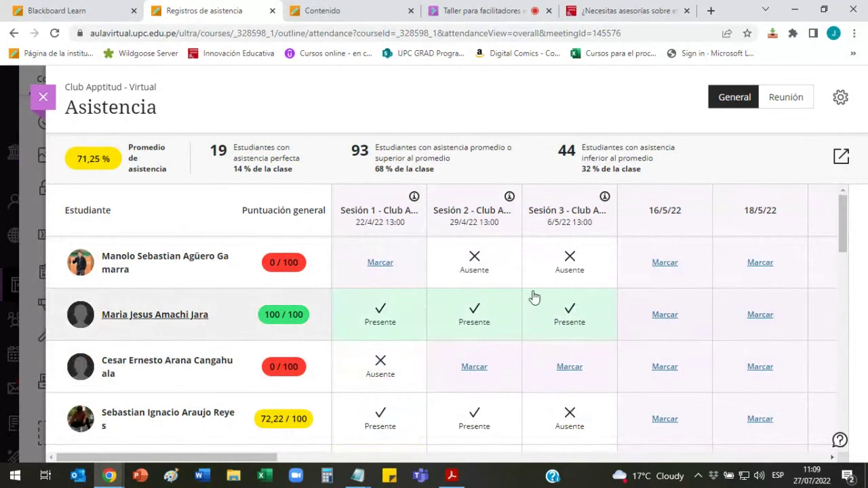
scroll(511, 313, down, 3)
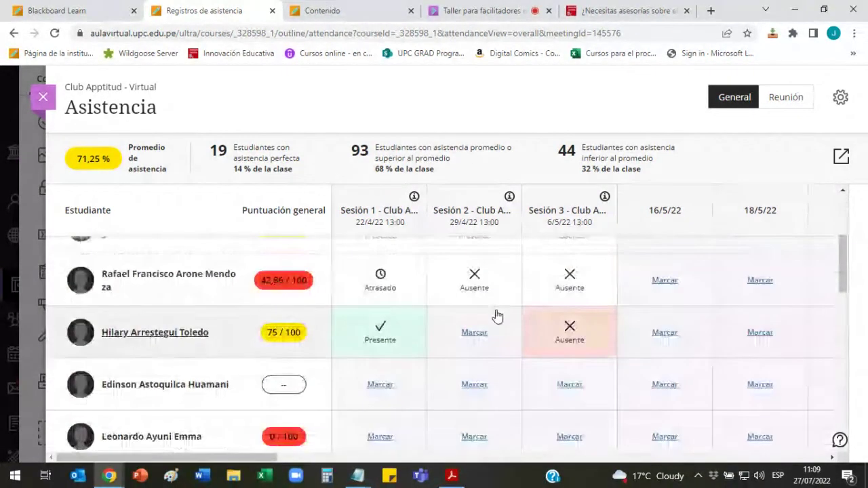
scroll(496, 316, up, 1)
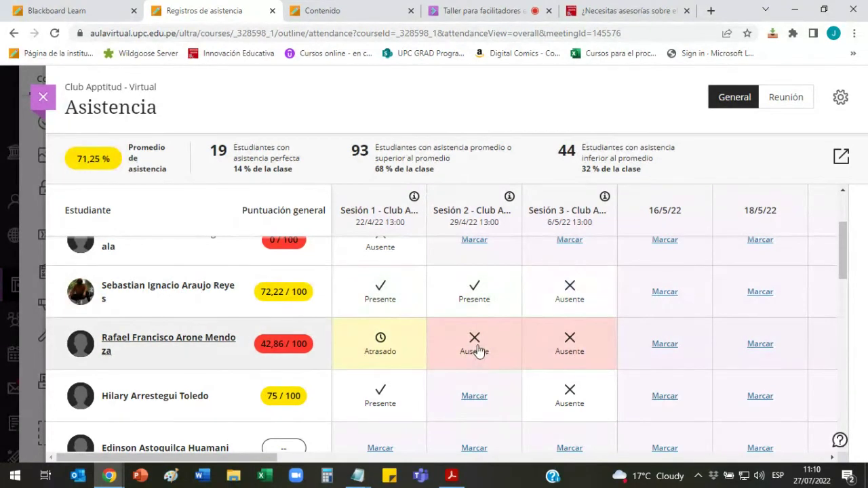
Step: Cycle the fifth student's Sesión 3 status through Justificado and Atrasado, finally setting Presente
click(477, 351)
scroll(488, 346, down, 1)
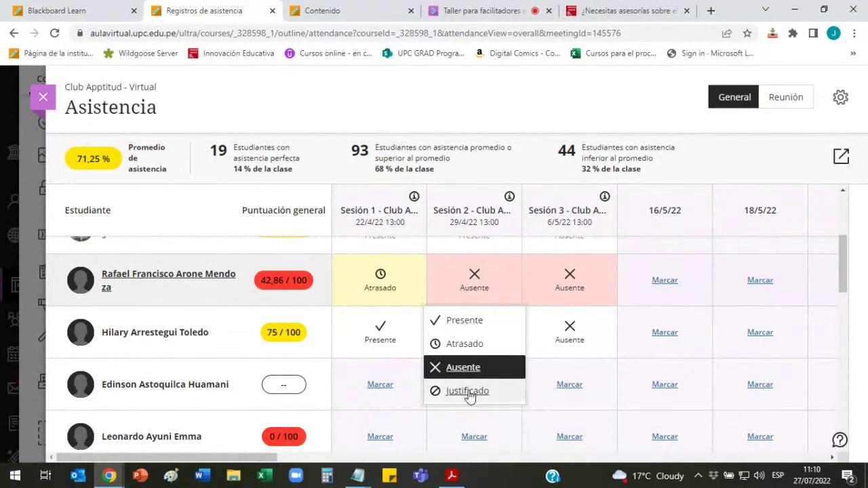
click(565, 291)
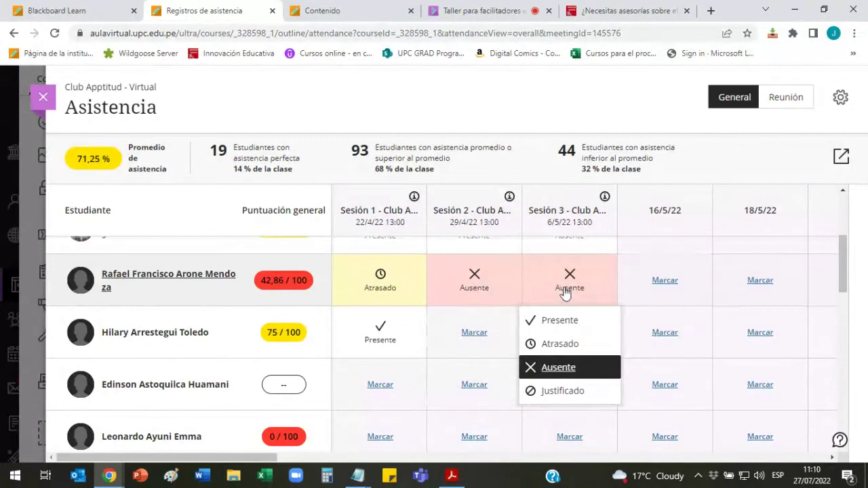
click(559, 320)
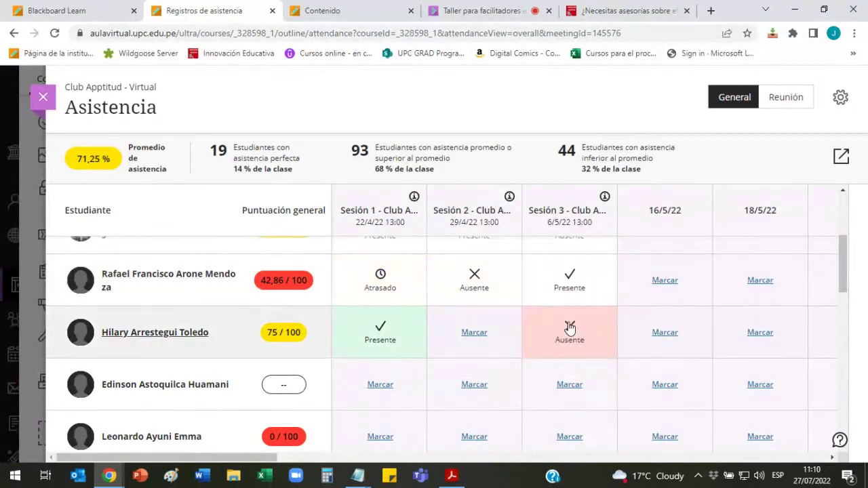
click(582, 280)
click(561, 392)
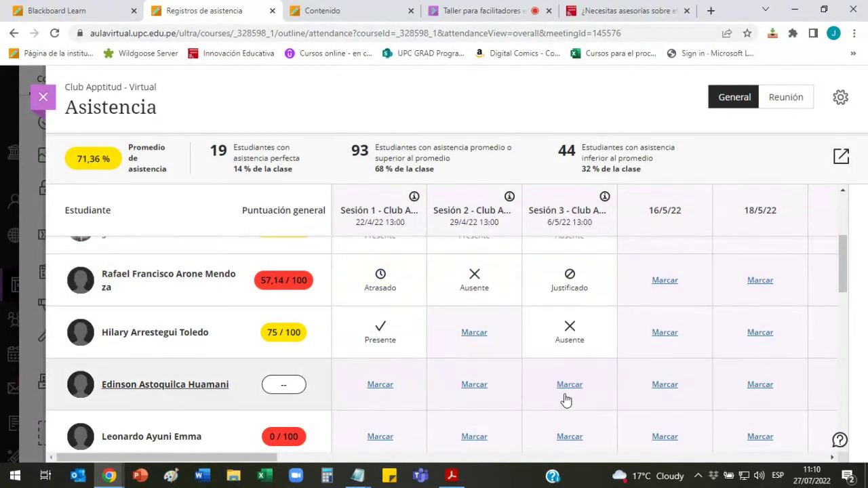
click(570, 281)
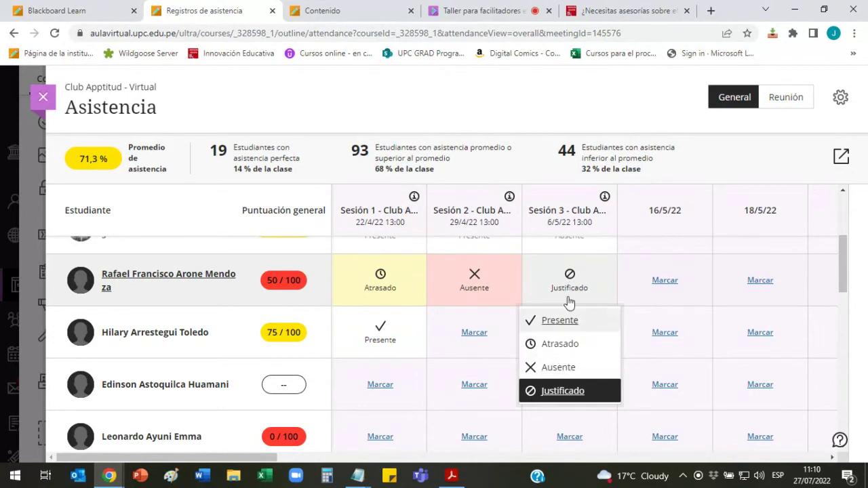
click(562, 343)
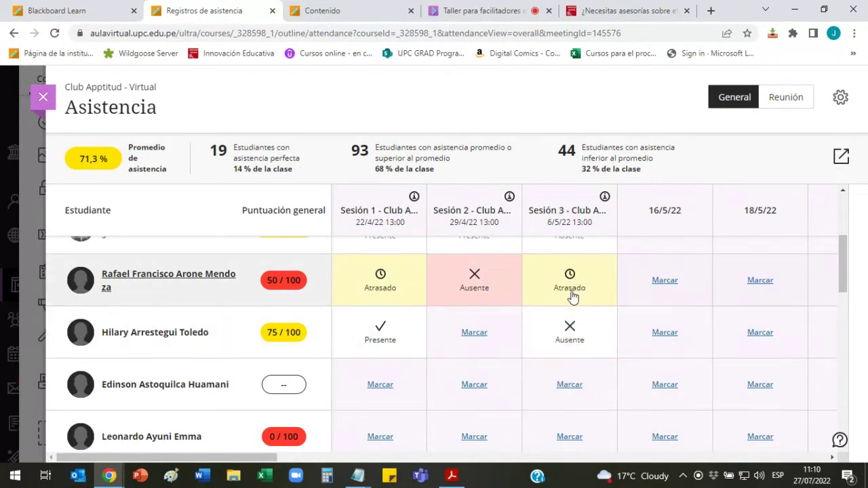
click(572, 296)
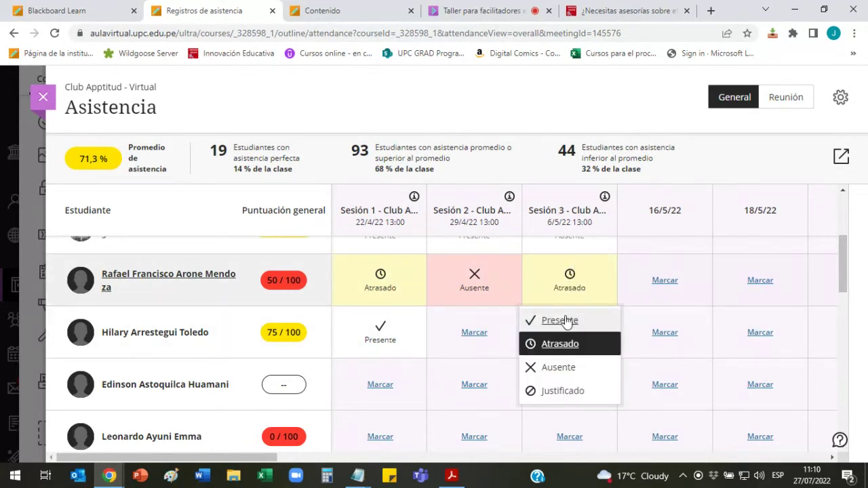
click(571, 323)
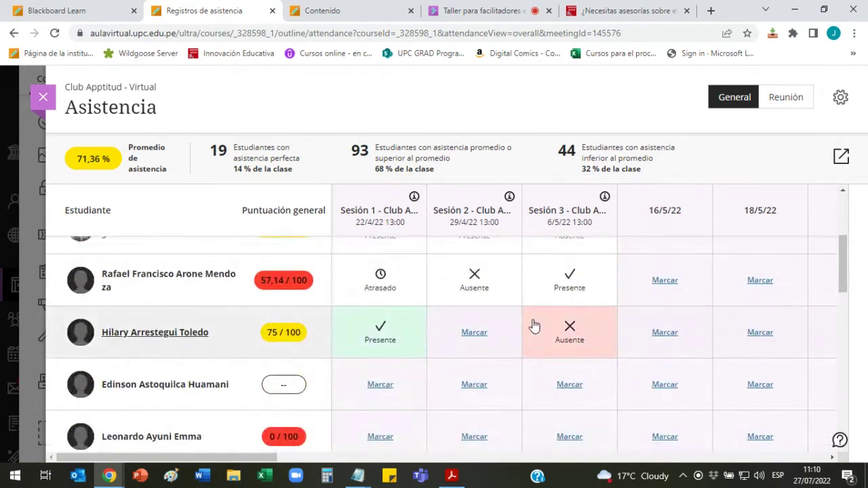
Step: Open another absent student's Sesión 3 status choices and close them without changes
scroll(573, 285, up, 3)
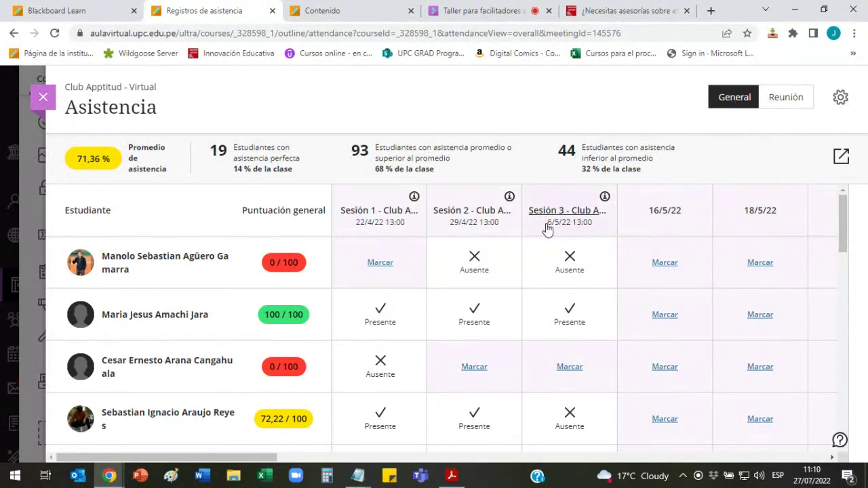
scroll(590, 298, down, 5)
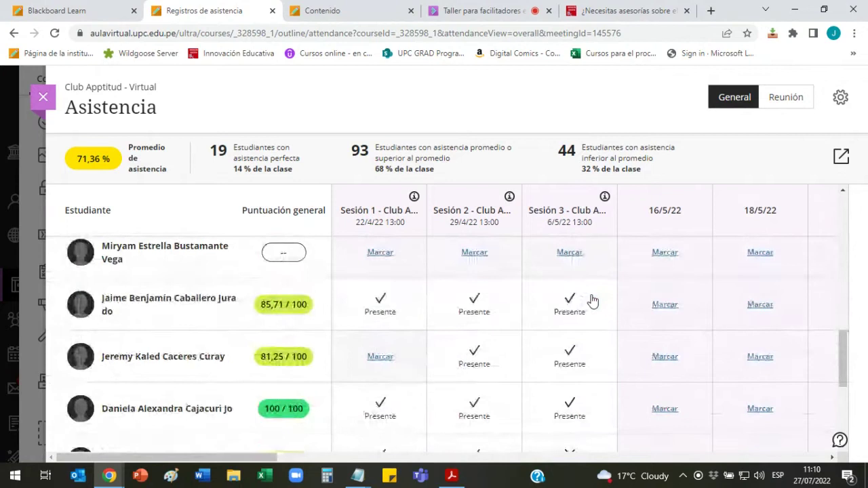
scroll(575, 315, up, 5)
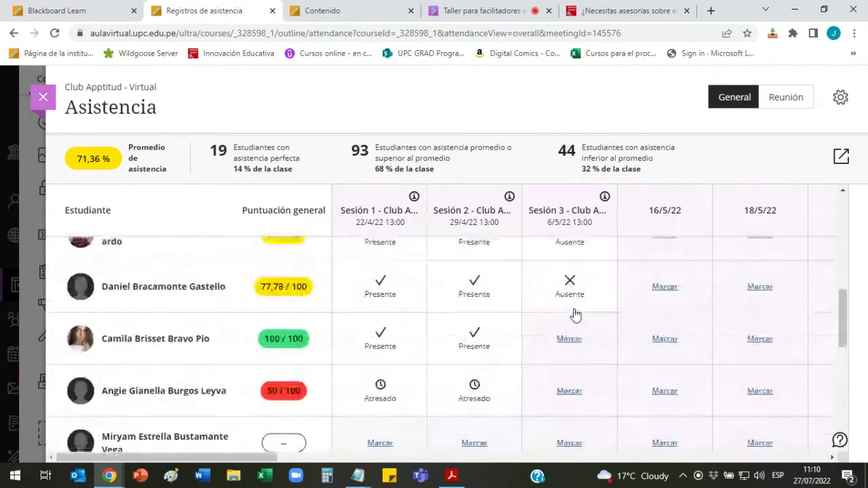
click(574, 307)
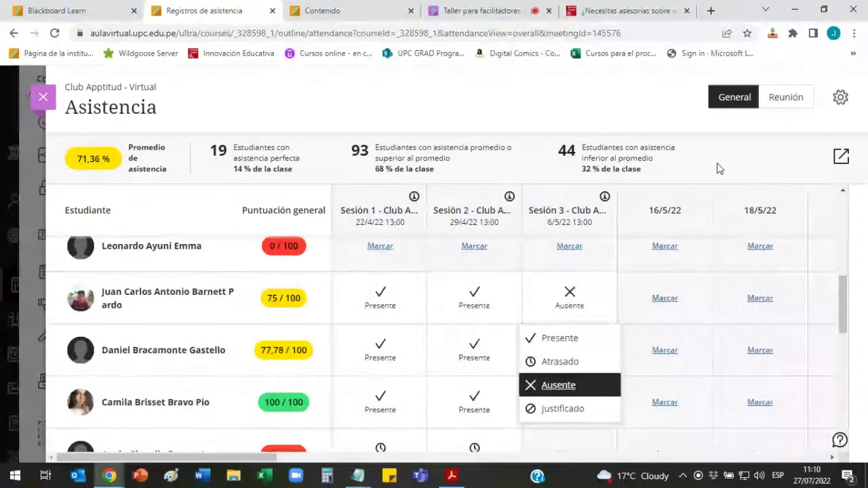
click(714, 158)
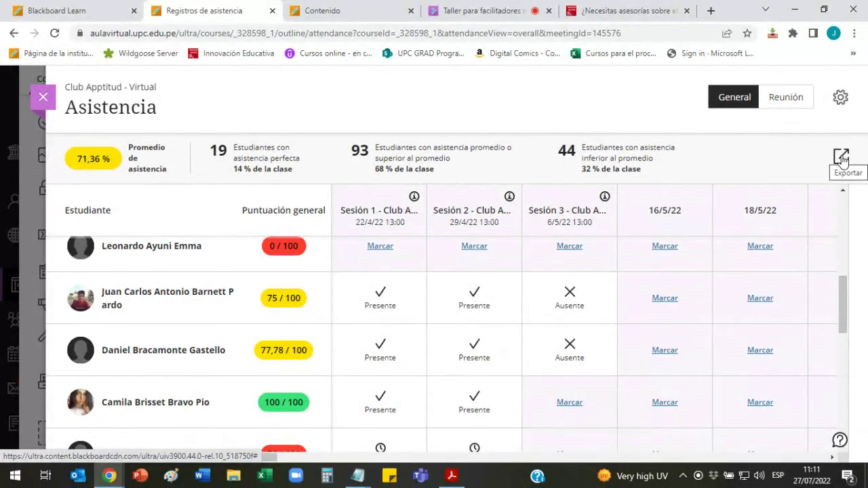
Step: Export the course attendance data to CSV with Exportar and open the downloaded file in Excel
click(841, 157)
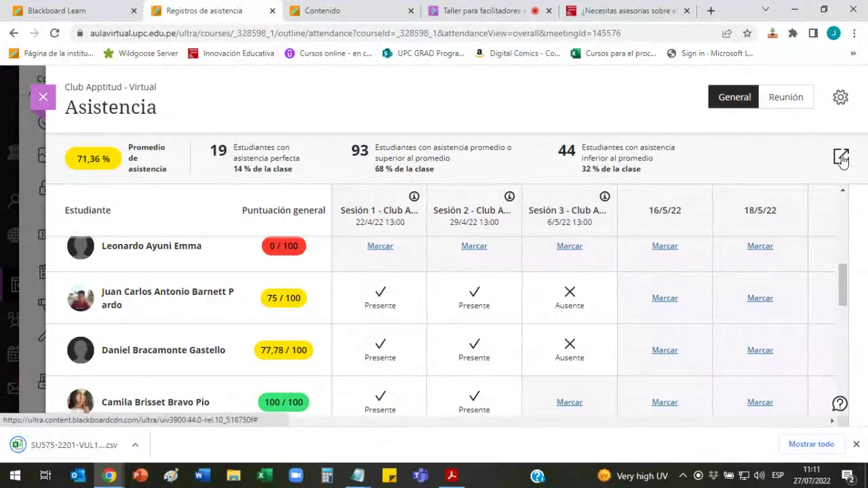
click(76, 446)
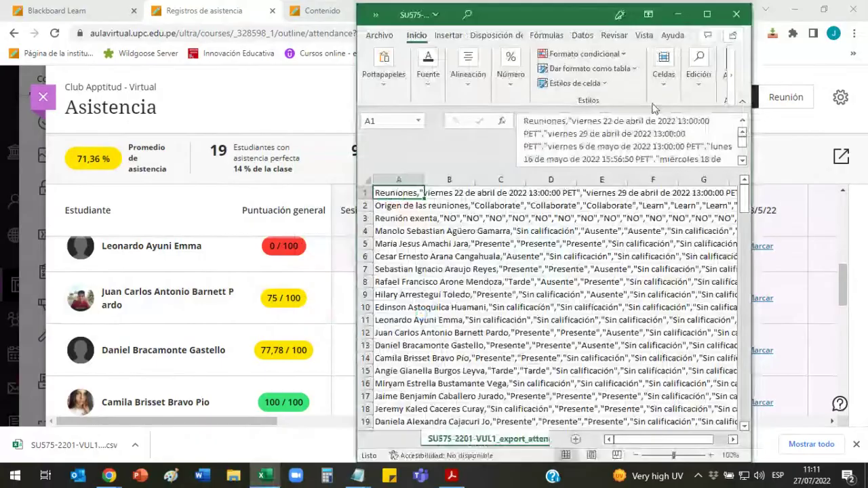
Step: Maximize Excel and autofit column A to its comma-joined attendance text
click(707, 14)
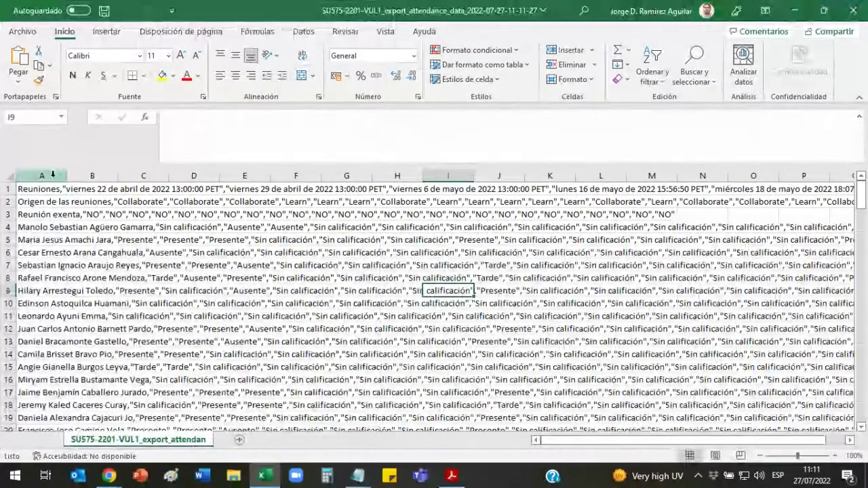
click(42, 176)
double_click(68, 176)
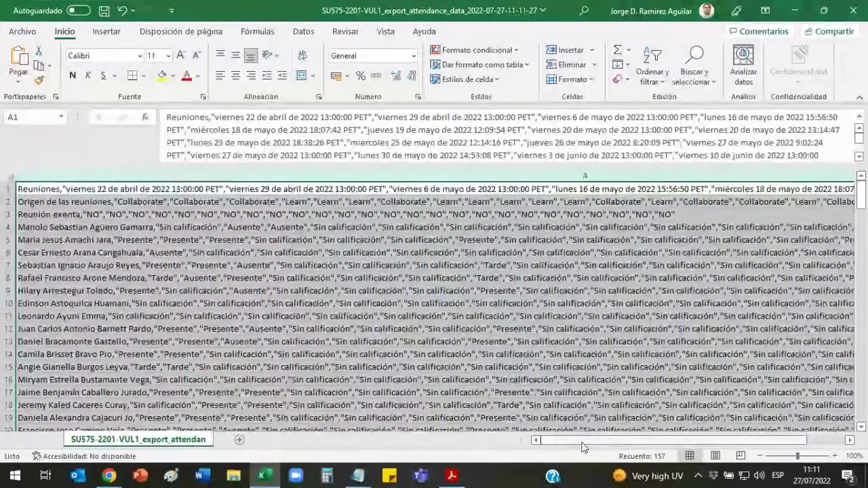
drag(638, 440, 585, 448)
drag(720, 441, 758, 441)
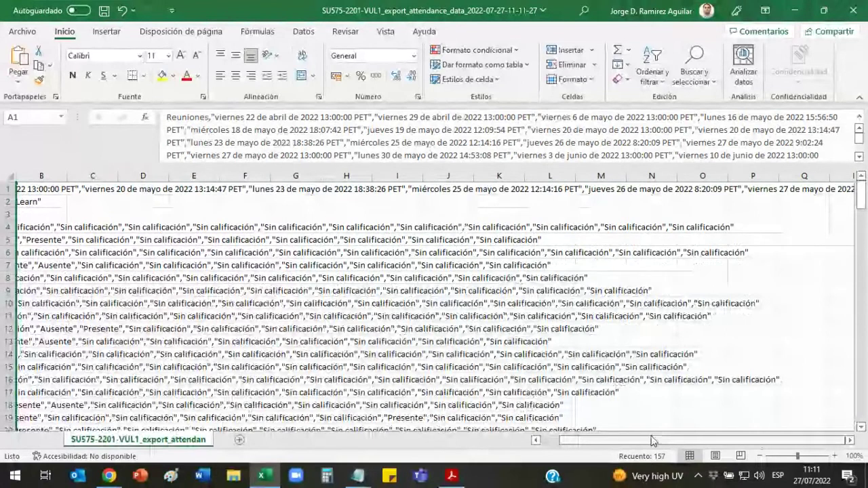
Step: Select all of column A and bring up the Datos tab
click(42, 175)
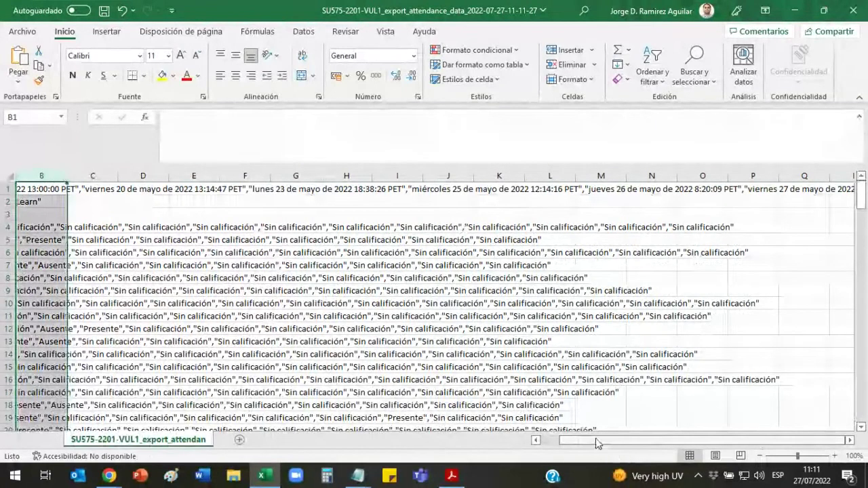
drag(596, 444, 546, 441)
click(388, 177)
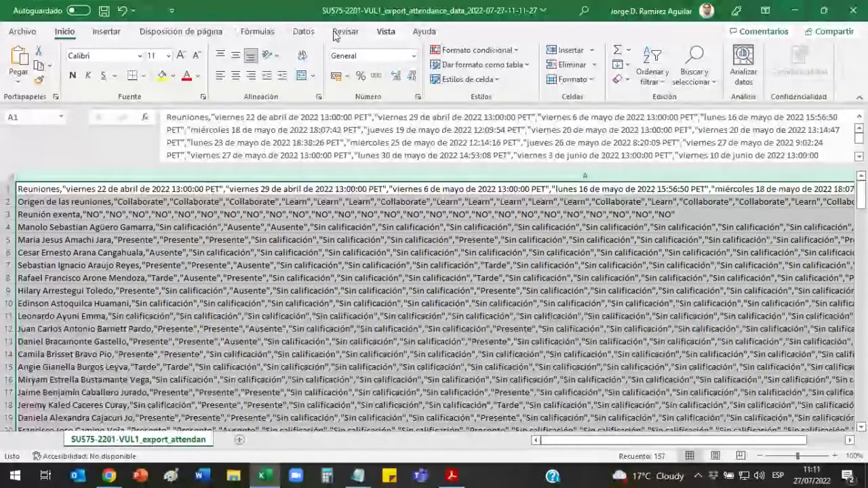
click(299, 34)
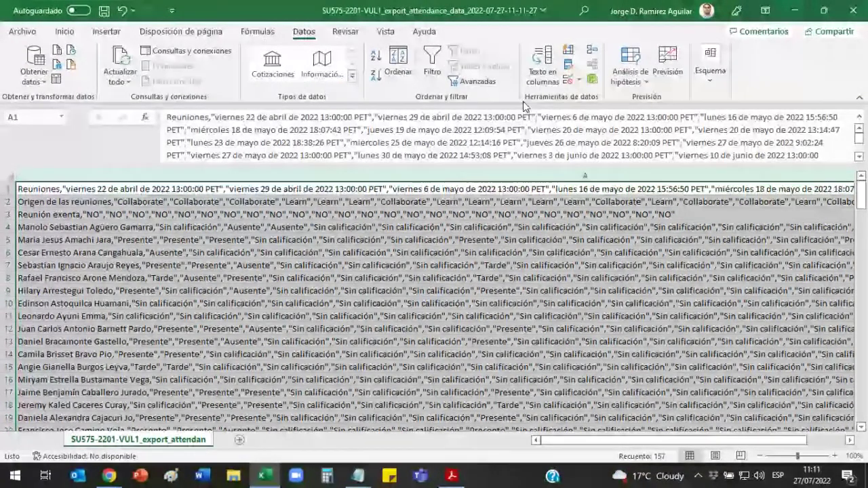
Step: Run Text to Columns on column A using comma instead of tab as delimiter, then check the result
click(540, 74)
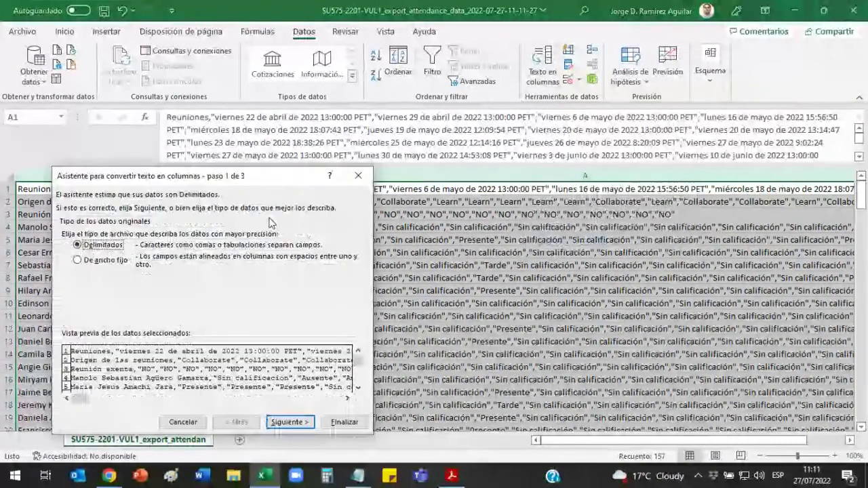
drag(249, 186, 431, 123)
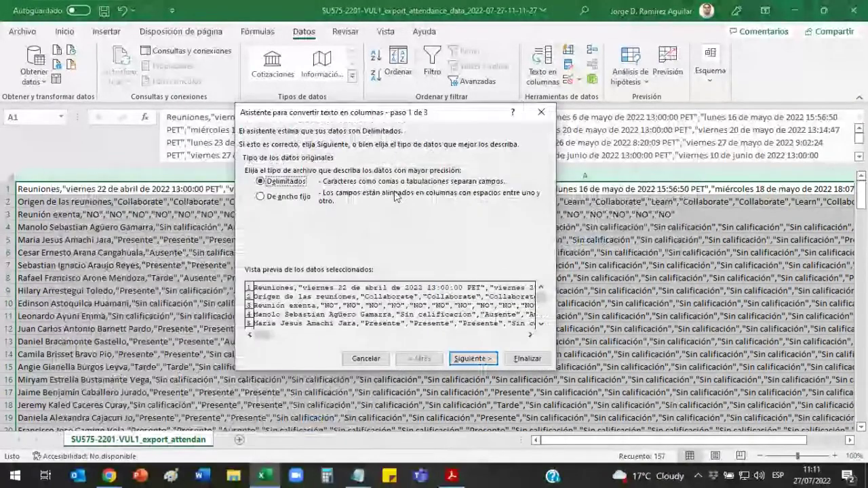
click(470, 359)
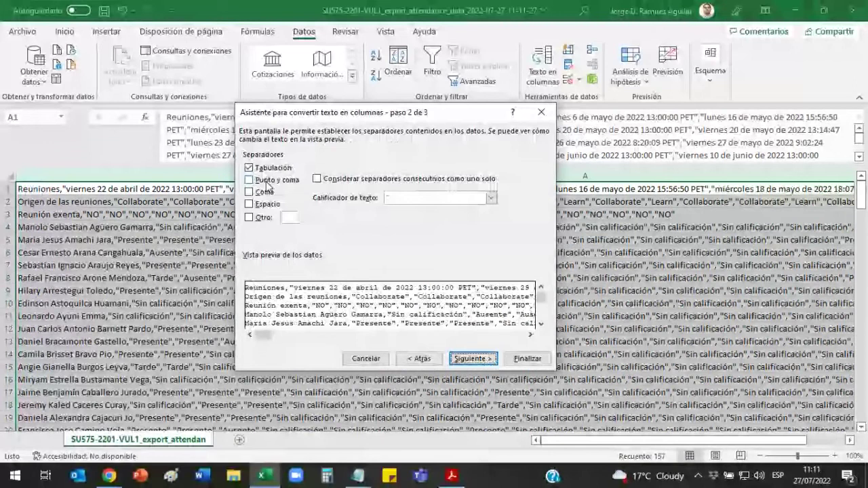
click(248, 167)
drag(298, 114, 429, 131)
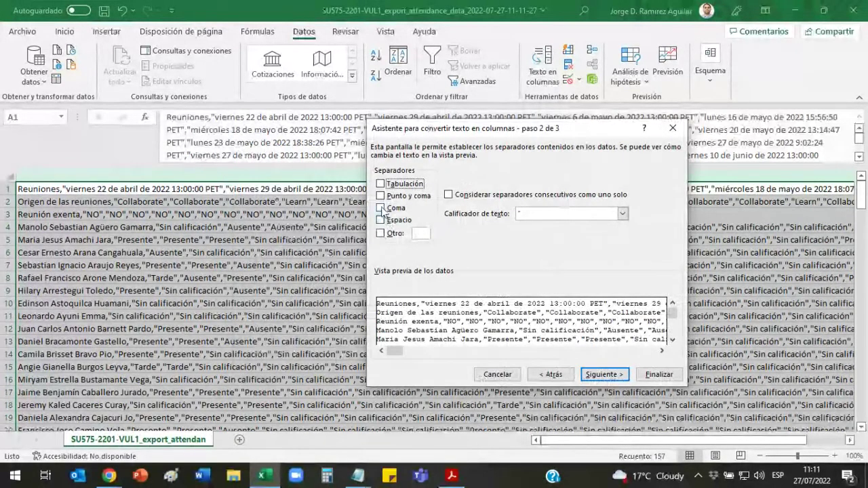
click(380, 208)
click(604, 374)
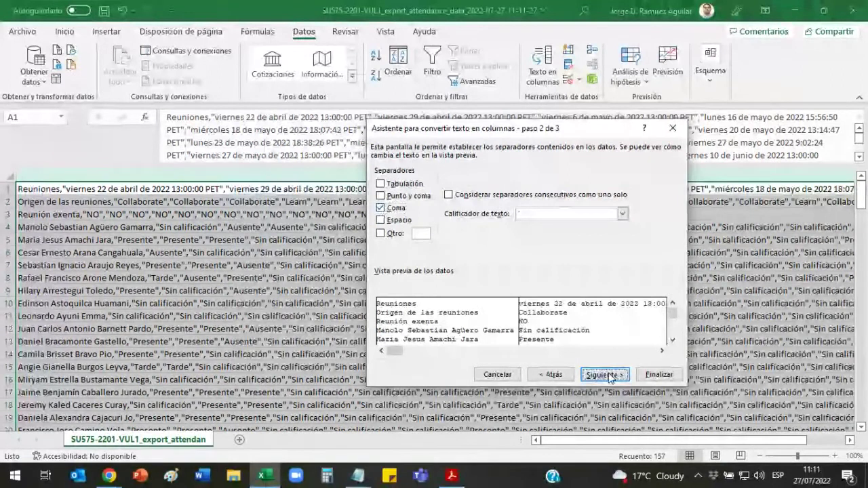
click(658, 375)
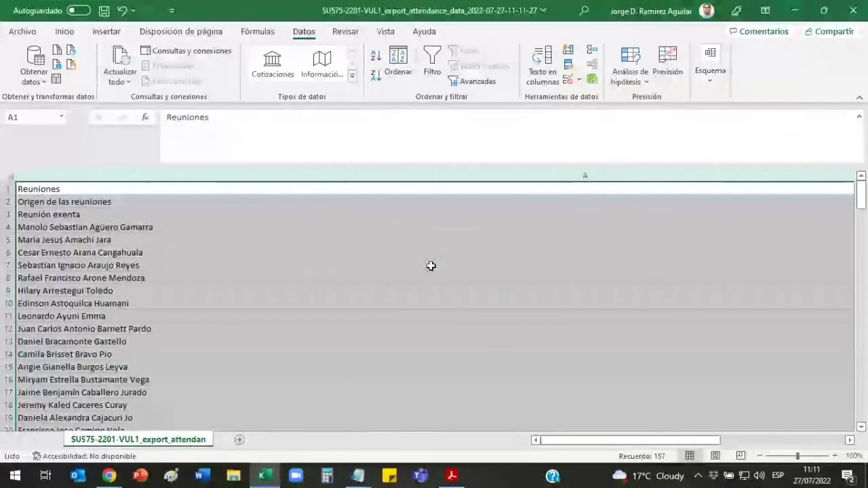
mouse_move(648, 440)
mouse_down()
mouse_move(632, 446)
mouse_move(678, 440)
mouse_move(631, 440)
mouse_up()
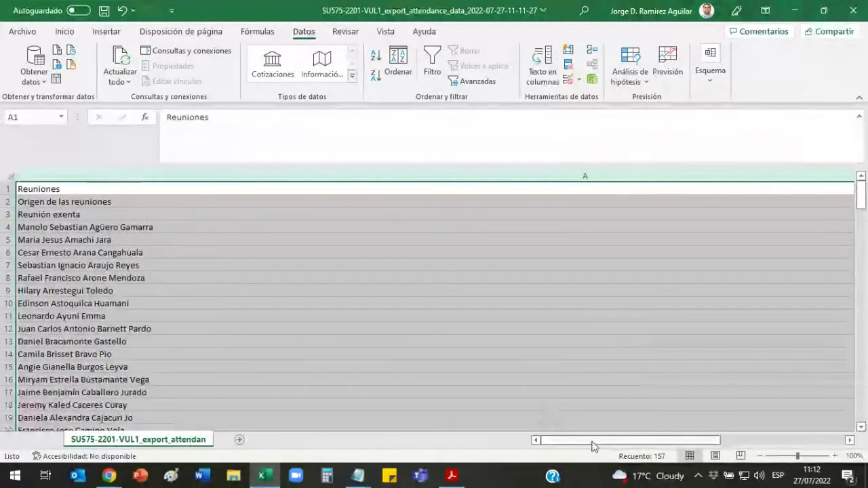
drag(541, 443, 562, 448)
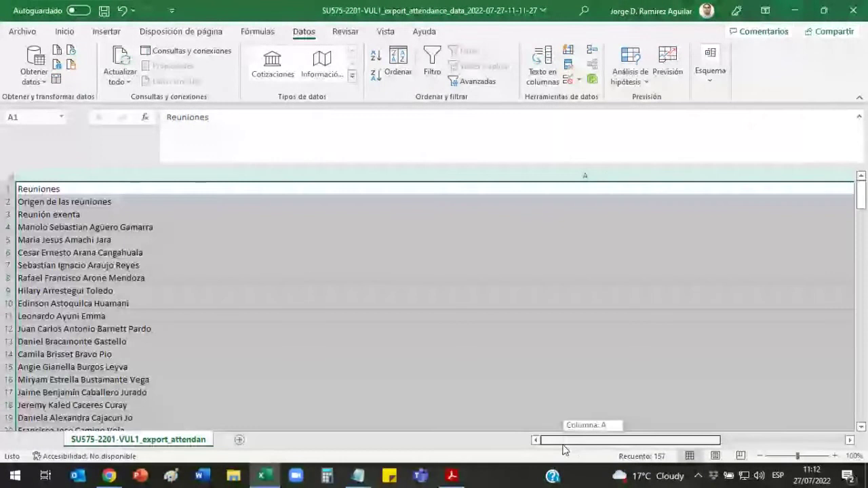
Step: Bring up the attendance workbook and minimize Excel to return to the browser
mouse_move(109, 476)
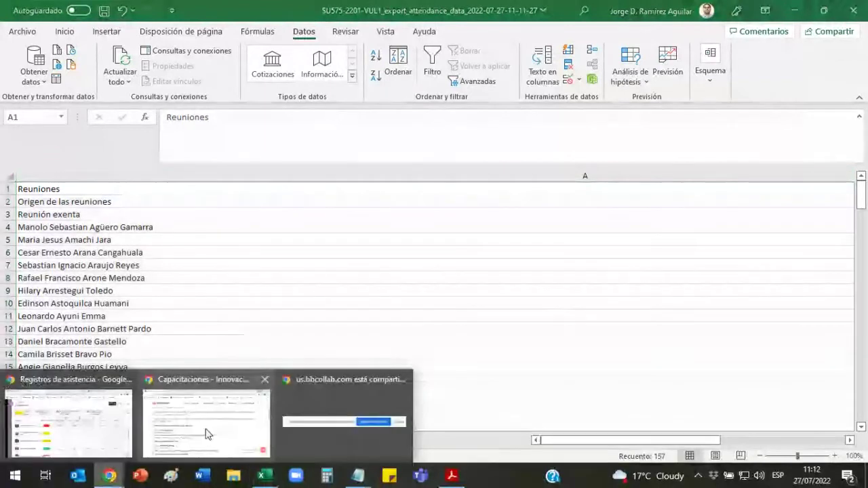
mouse_move(152, 433)
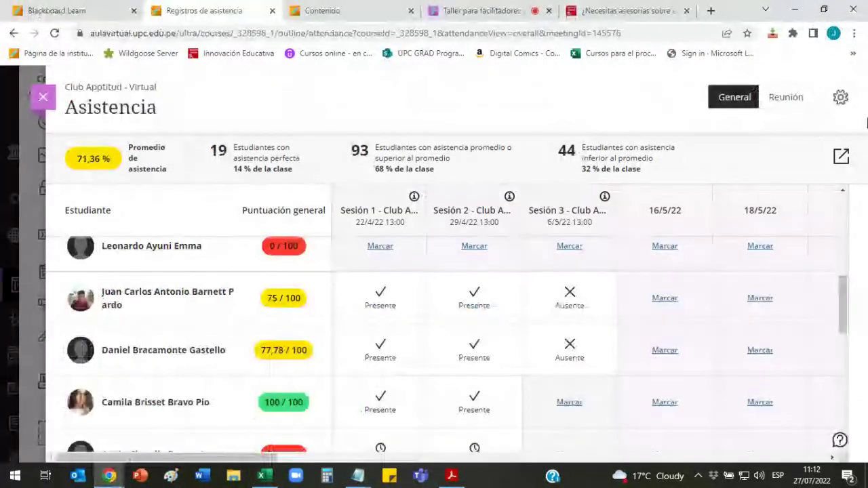
click(263, 476)
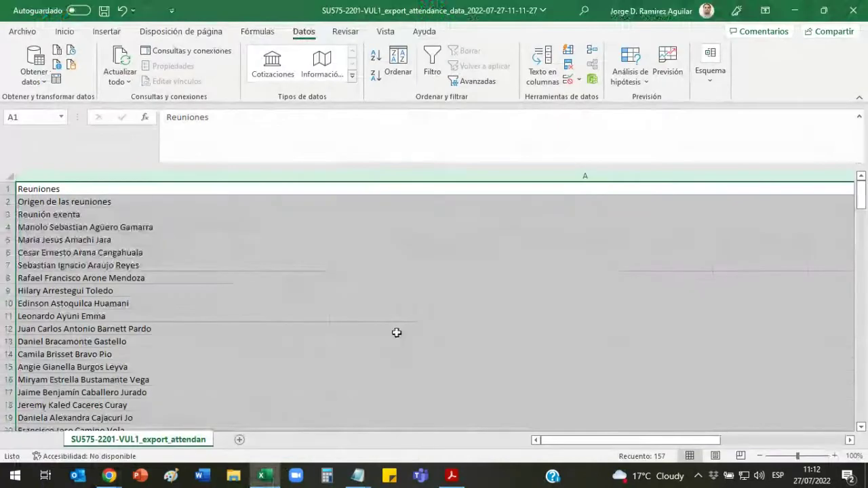
click(794, 10)
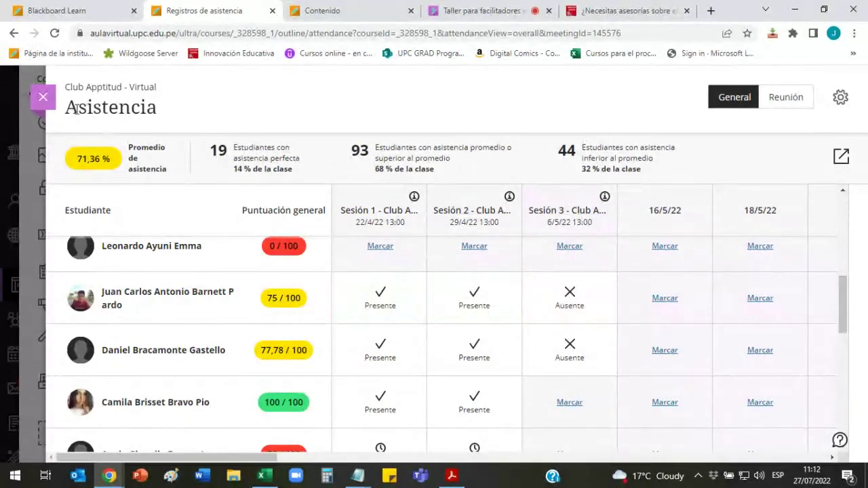
Step: Close Asistencia and choose Administrar todas las sesiones from Aula de pruebas Ultra's Collaborate menu
click(43, 97)
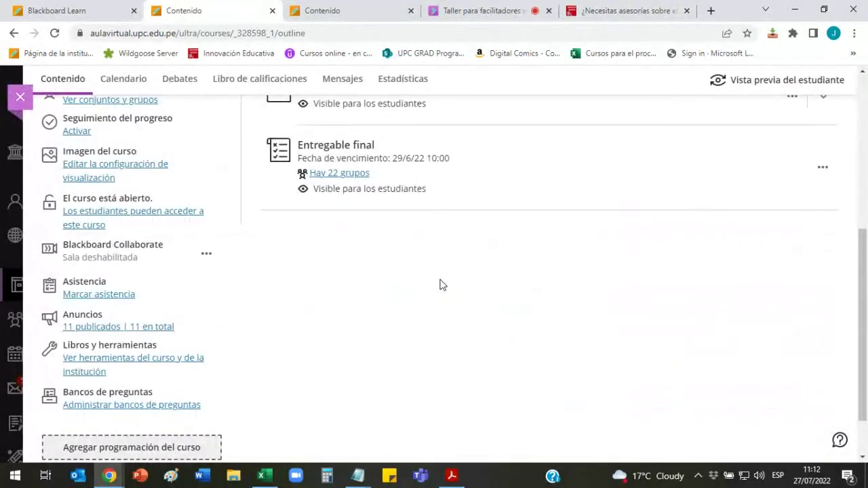
click(474, 9)
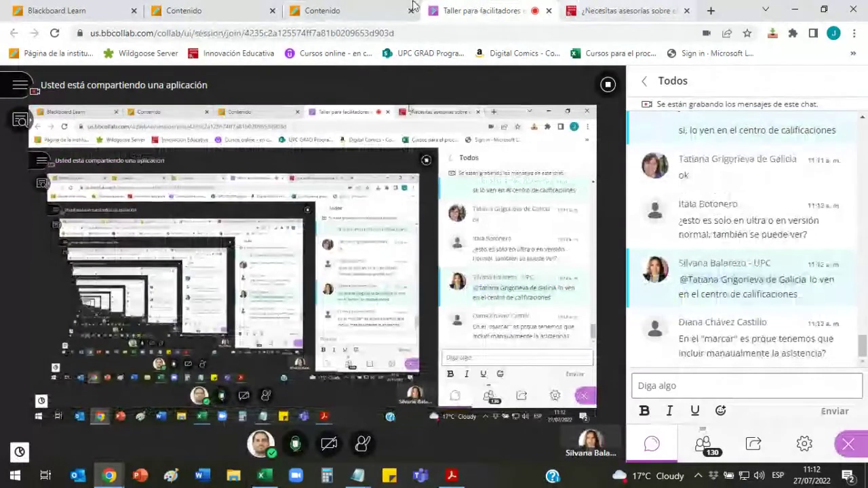
click(412, 5)
click(210, 191)
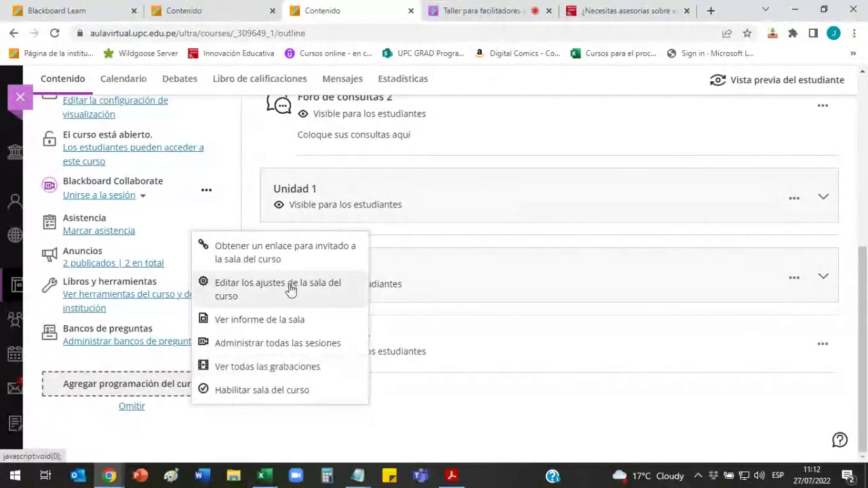
click(283, 344)
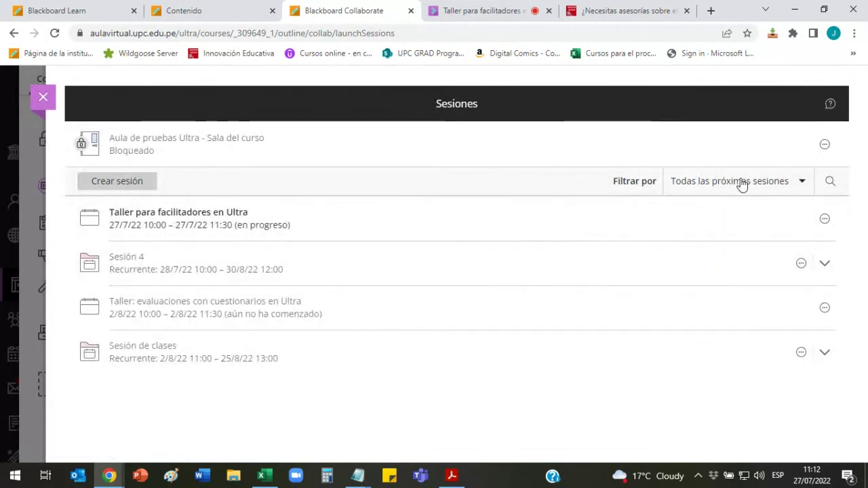
Step: Filter to Todas las sesiones anteriores and open Ver informes for the Taller: Diseño de cursos en Ultra session
click(795, 184)
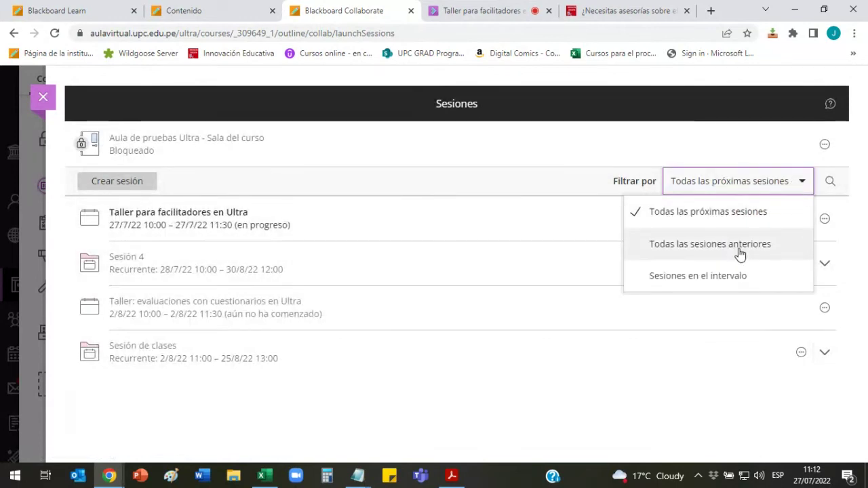
click(739, 252)
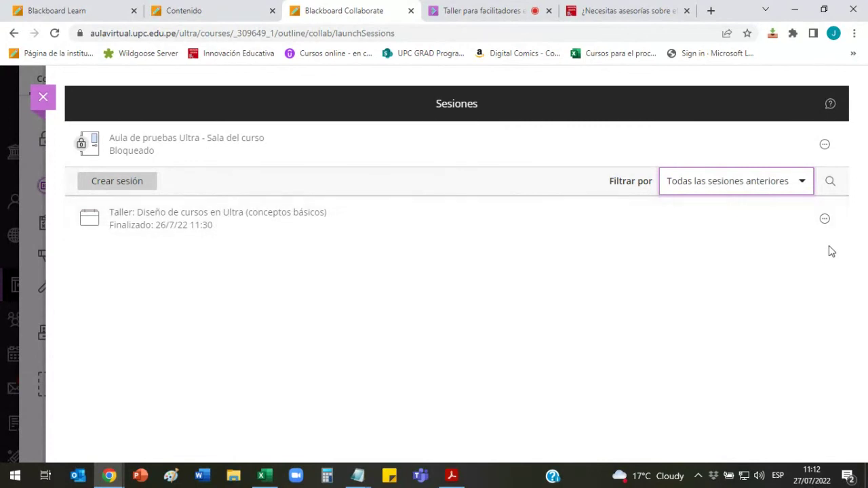
click(825, 220)
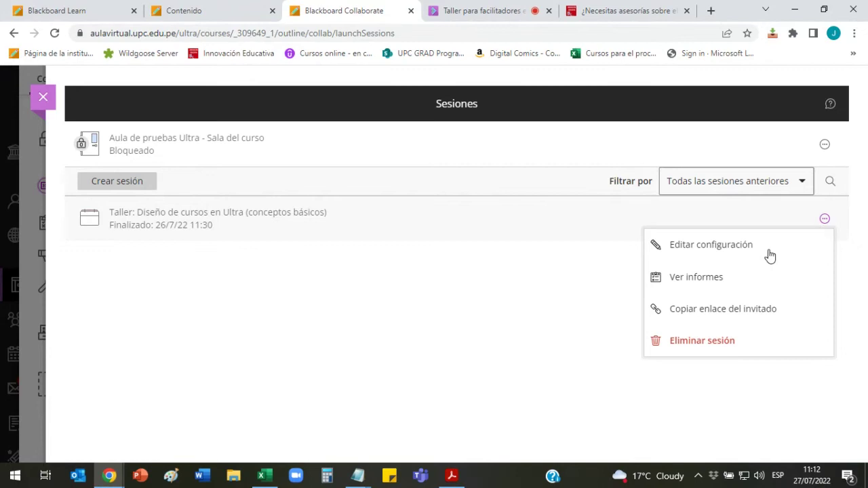
click(723, 285)
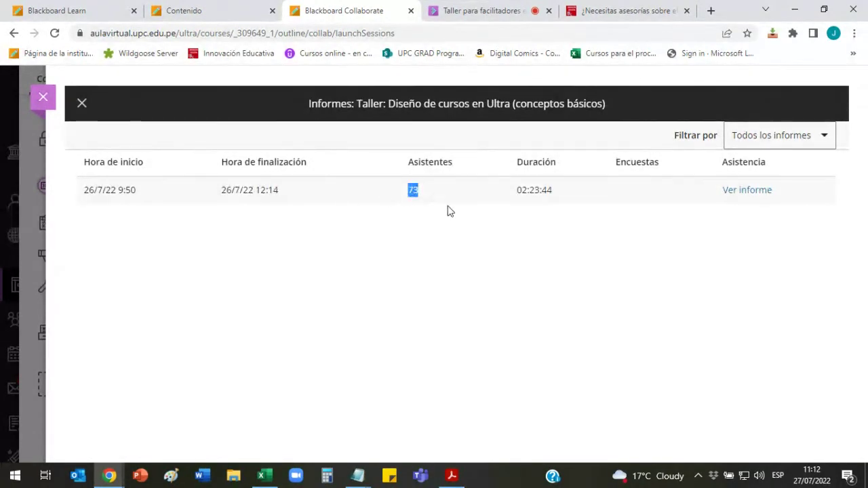
Step: Open the detailed attendance report, view its printable version, then return to the report
drag(518, 194, 554, 214)
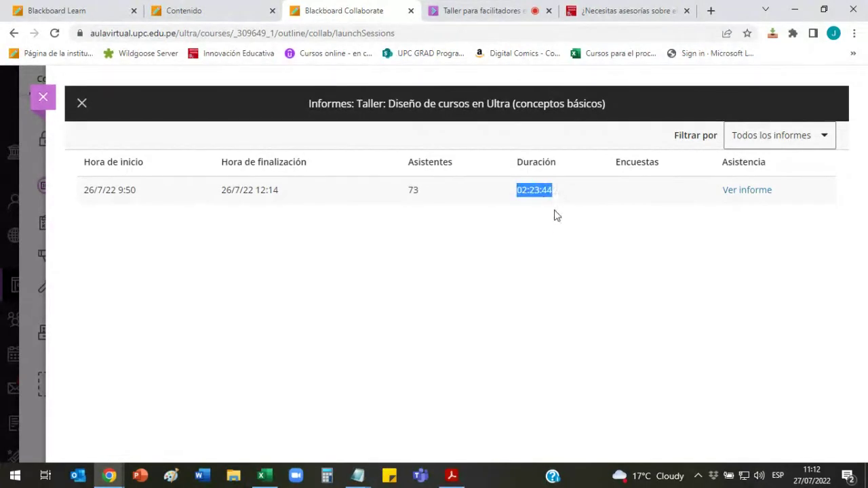
click(754, 194)
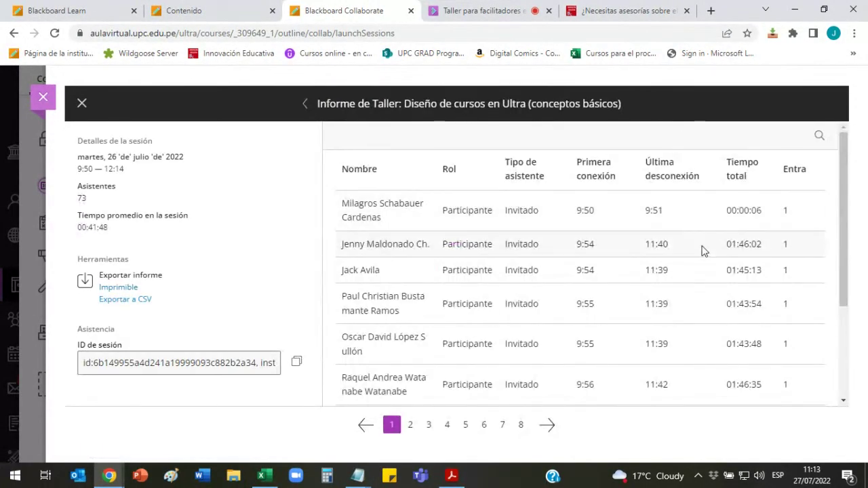
scroll(703, 261, down, 2)
scroll(719, 267, up, 2)
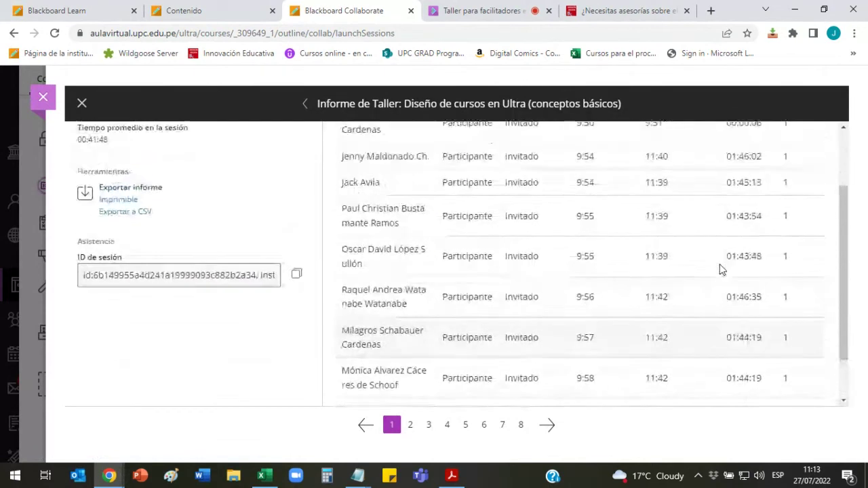
scroll(713, 223, down, 2)
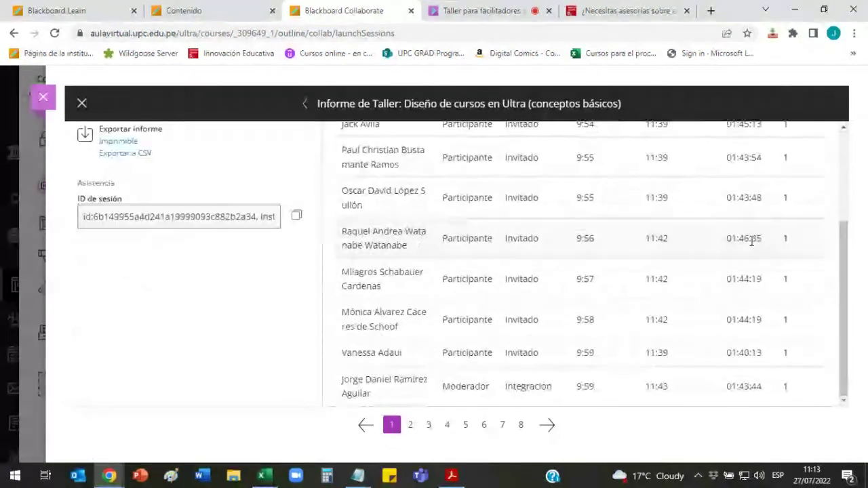
scroll(706, 278, up, 3)
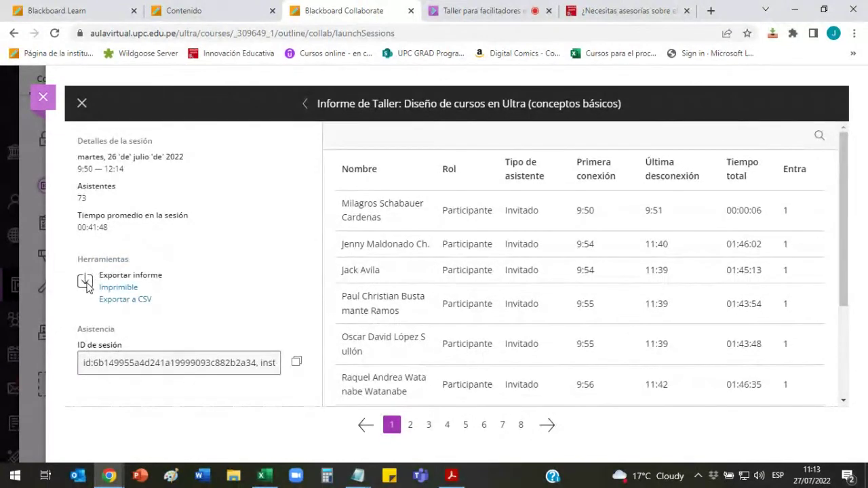
click(118, 289)
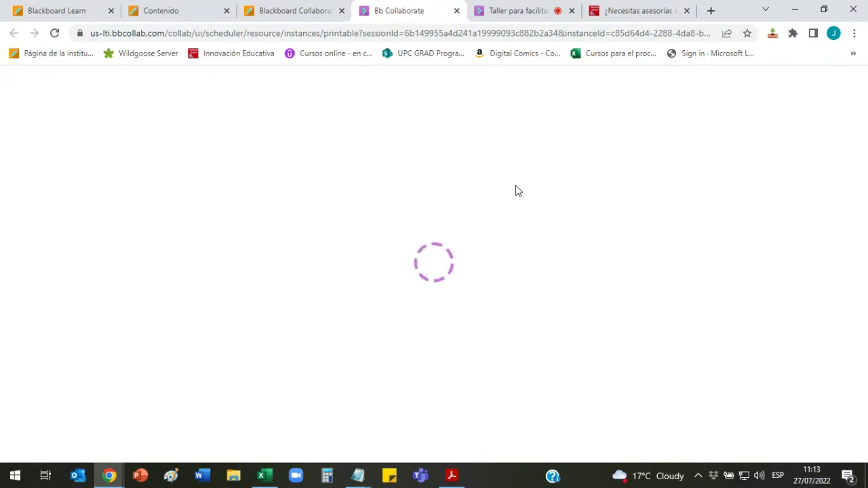
click(305, 10)
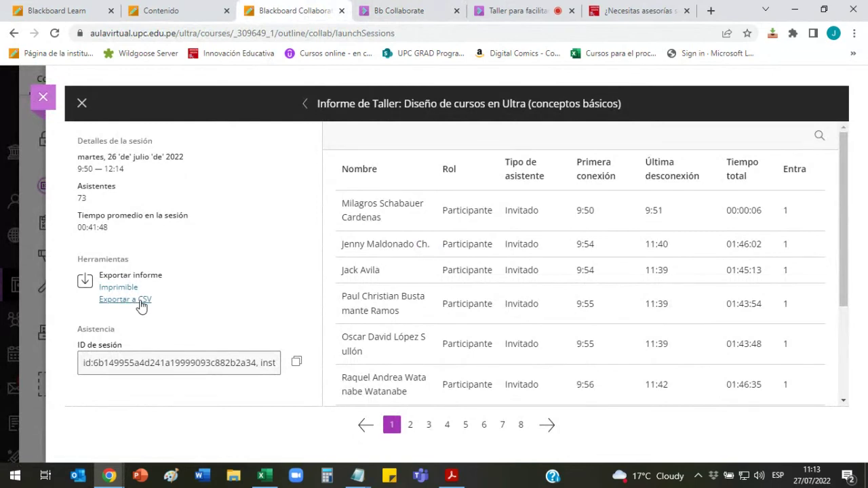
Step: Export the workshop attendance report with Exportar a CSV
click(142, 307)
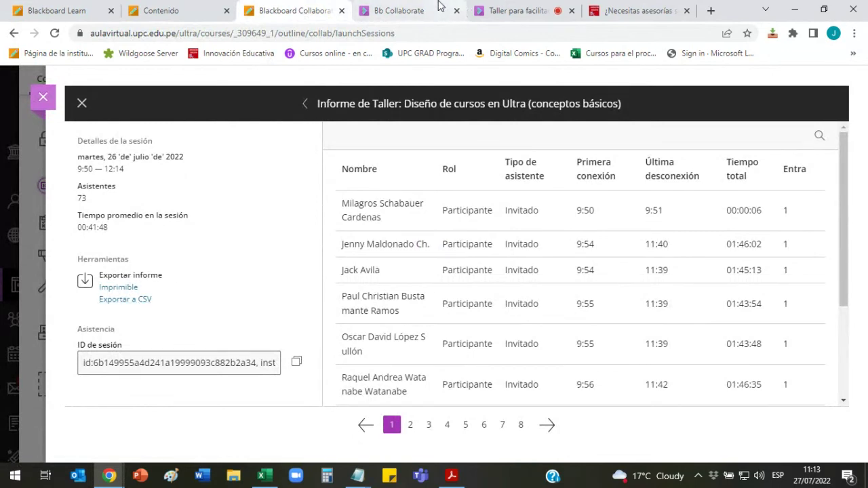
click(266, 8)
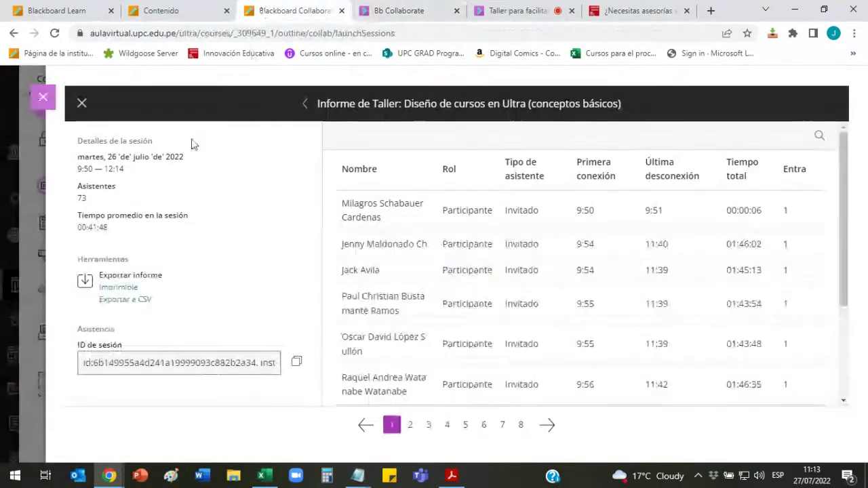
click(137, 305)
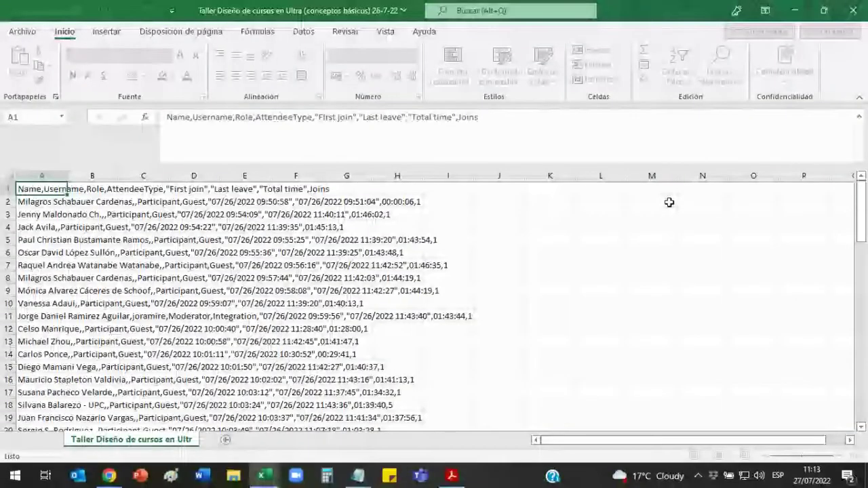
Step: Split column A at commas with Datos > Texto en columnas, Delimitados
click(42, 176)
click(304, 31)
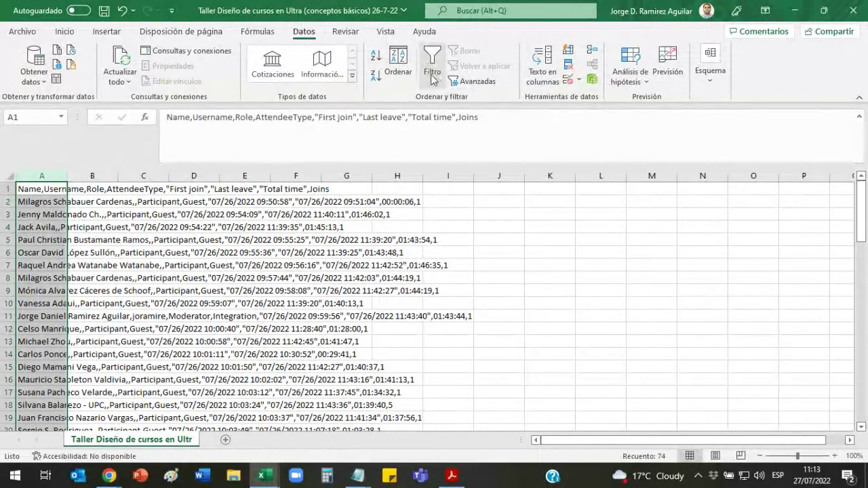
click(540, 78)
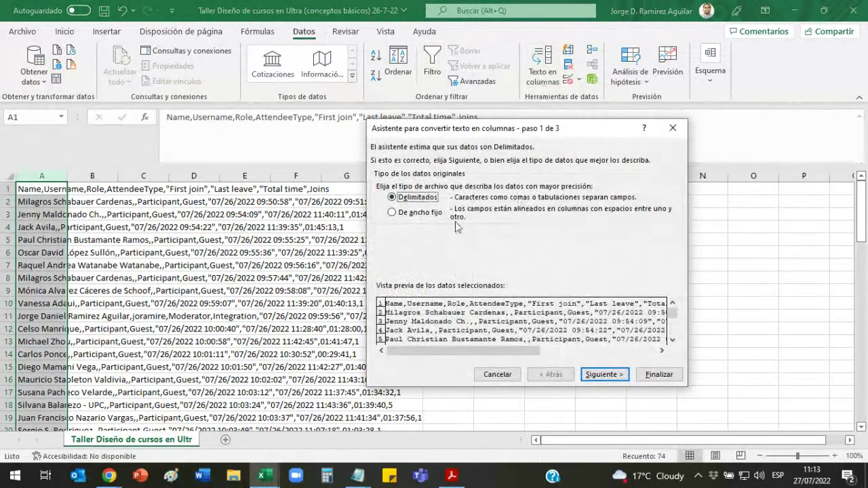
click(599, 374)
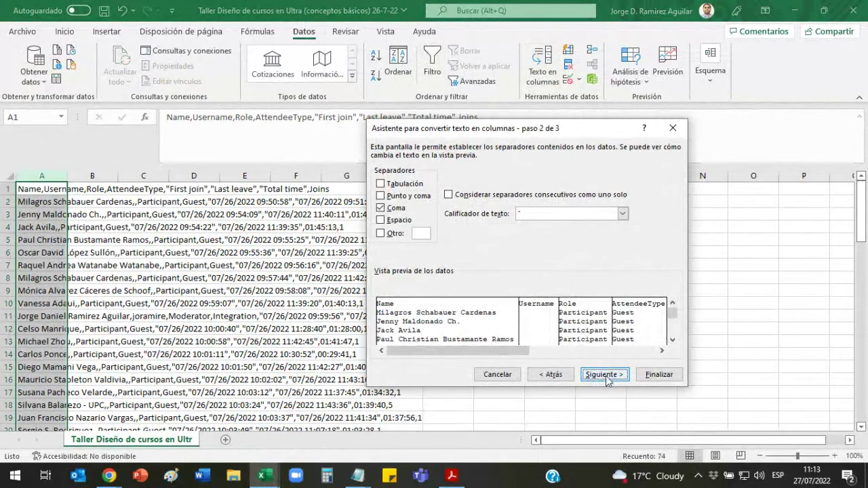
click(599, 374)
click(653, 377)
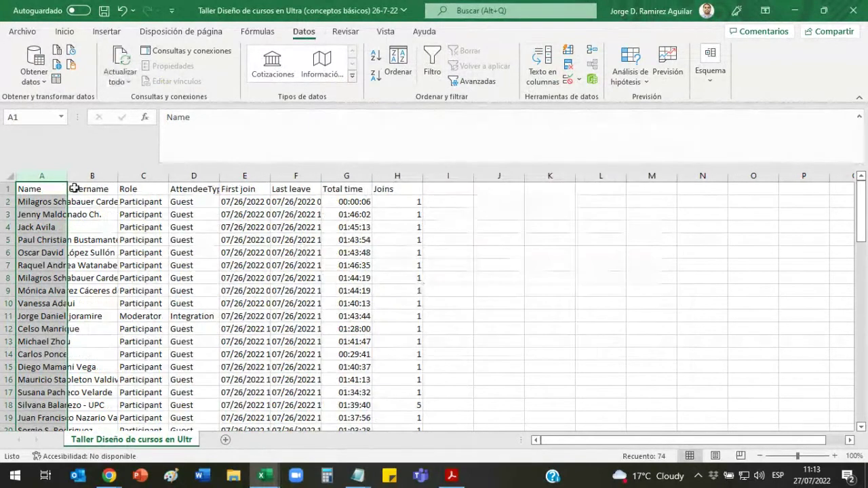
Step: AutoFit the new columns A–H to their contents
drag(64, 175, 366, 174)
double_click(425, 173)
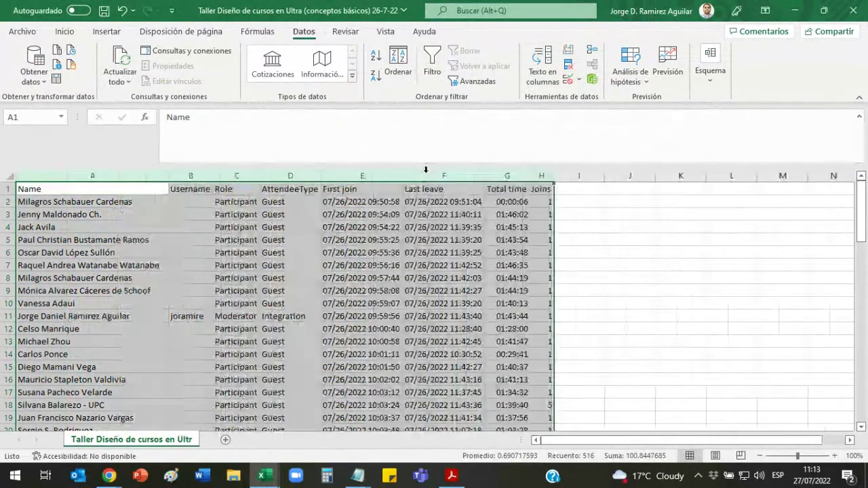
click(520, 265)
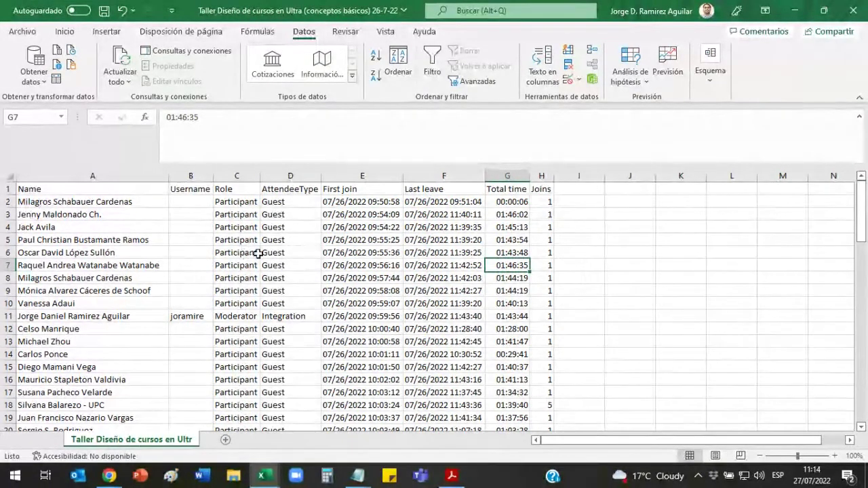
click(513, 280)
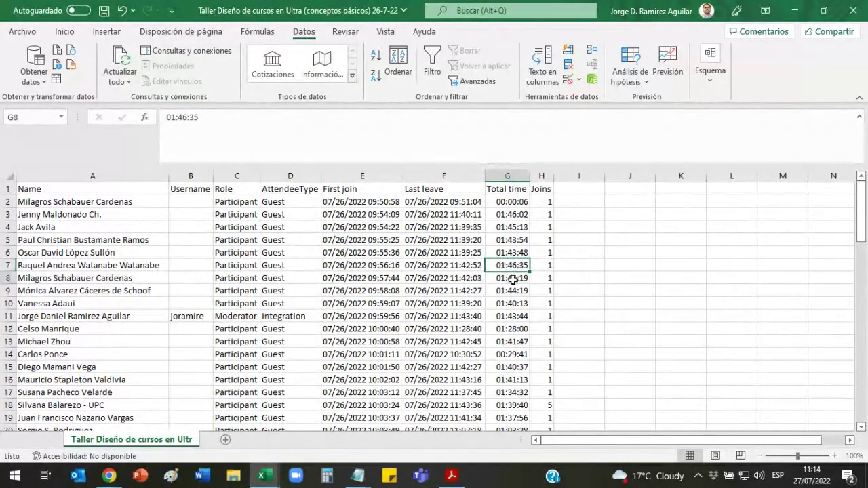
key(Down)
key(Down)
key(Down)
key(Down)
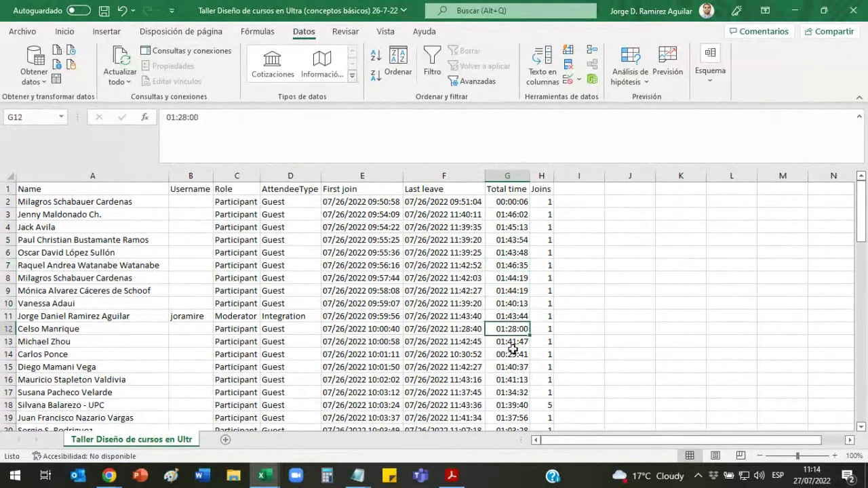
click(513, 349)
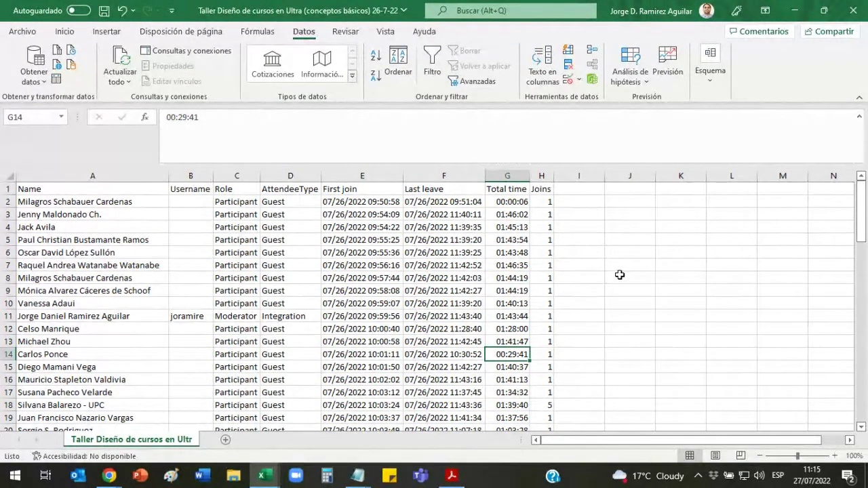
Step: Bring the Collaborate browser window forward and show the live session tab
click(110, 480)
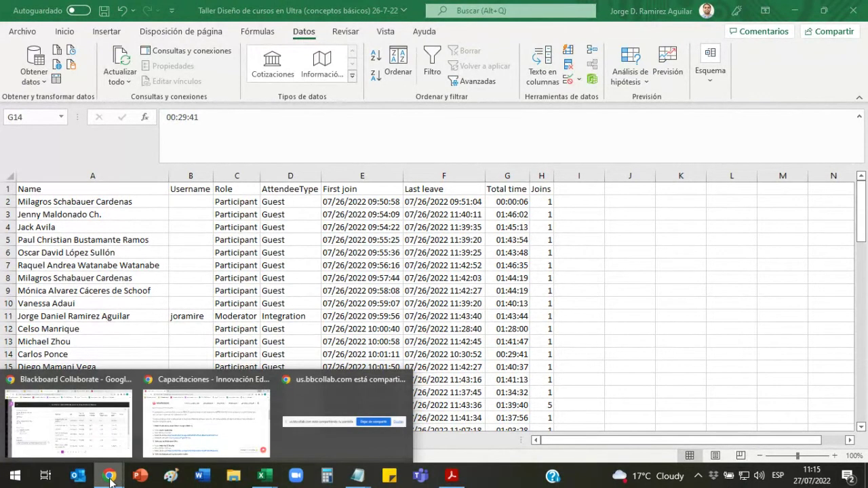
click(261, 476)
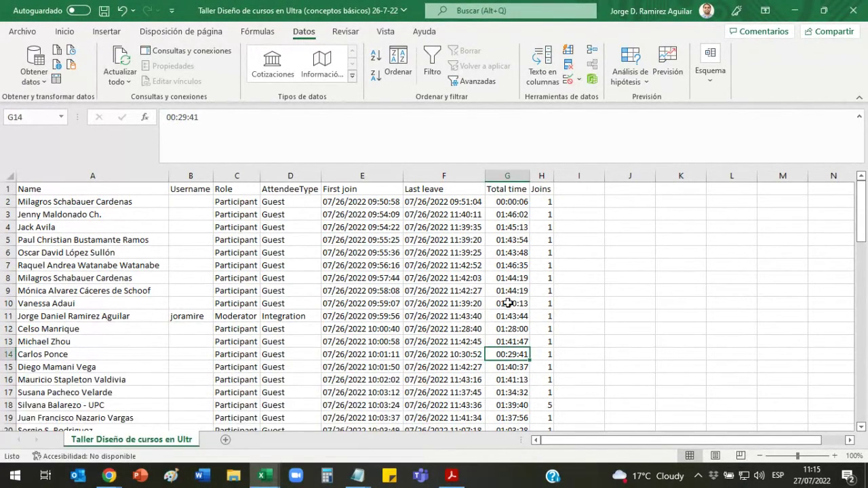
click(109, 476)
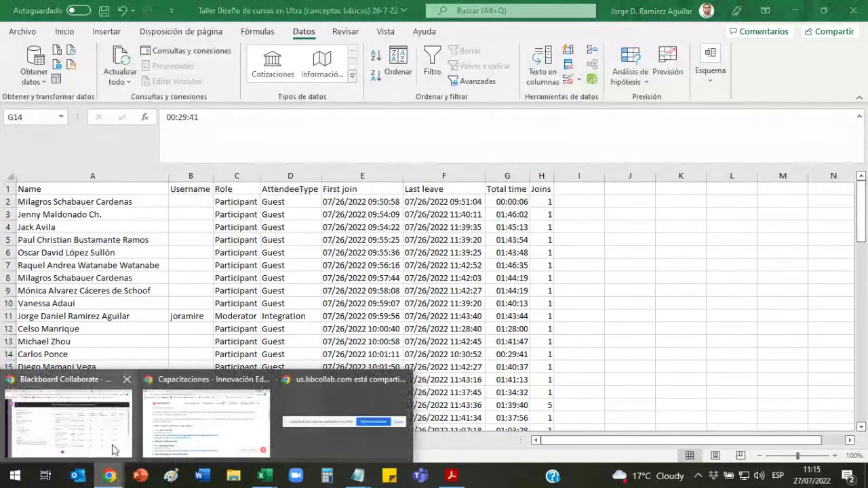
click(114, 449)
click(513, 8)
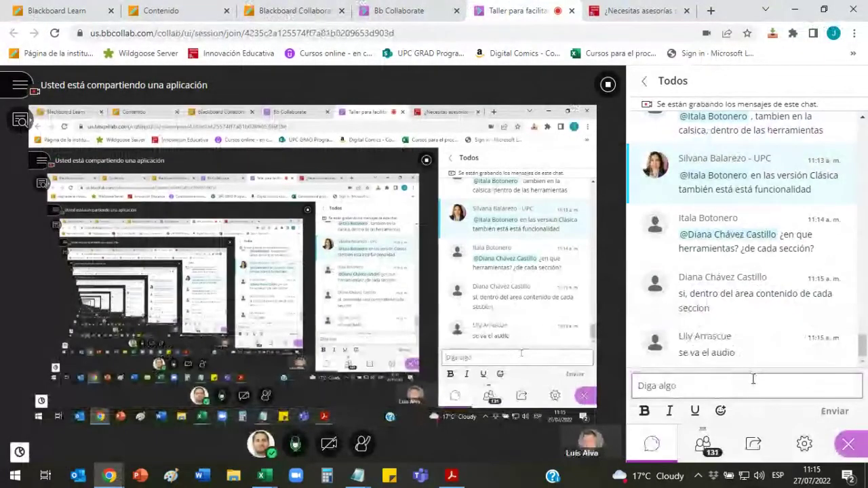
Step: Check the session's attendee list, then go back to the chat
click(752, 379)
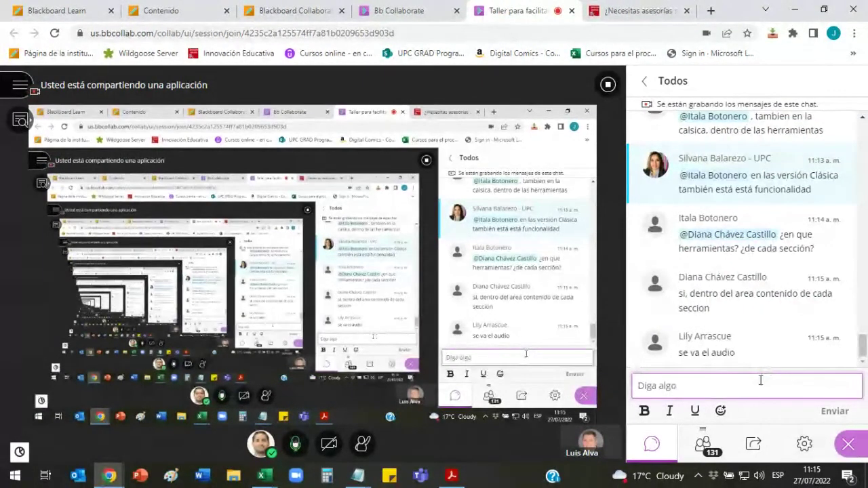
click(708, 449)
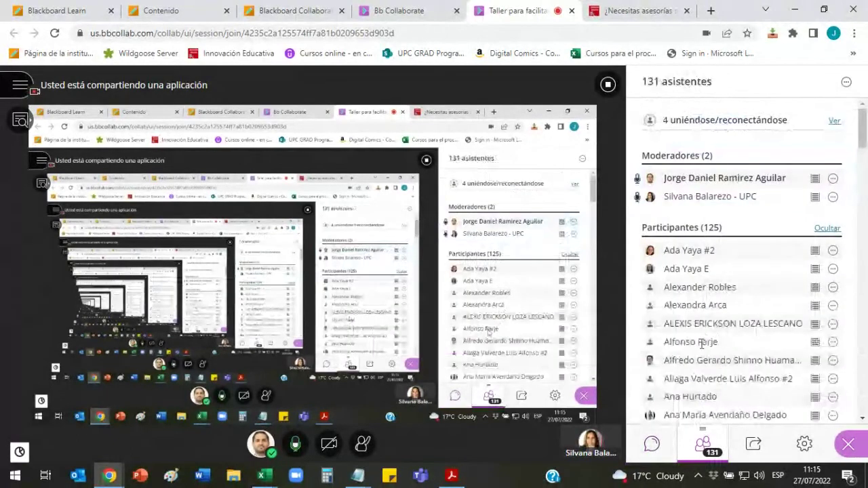
click(666, 450)
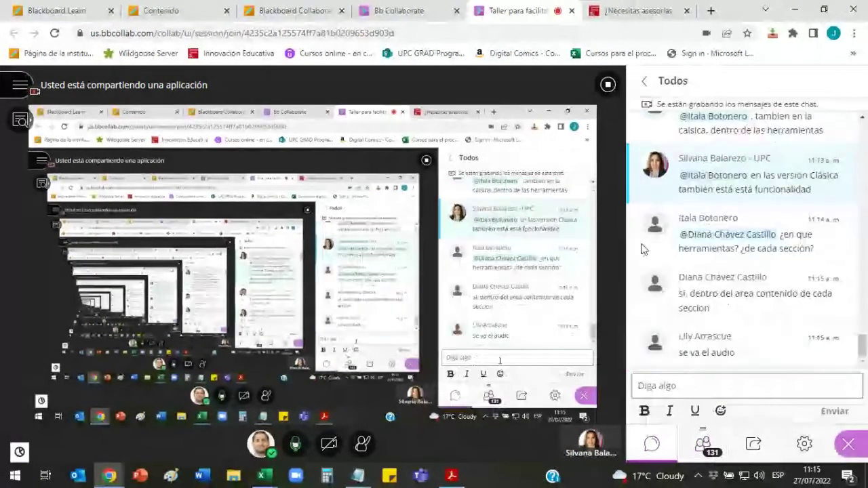
Step: Close the attendance report and look over both course outline tabs
click(328, 8)
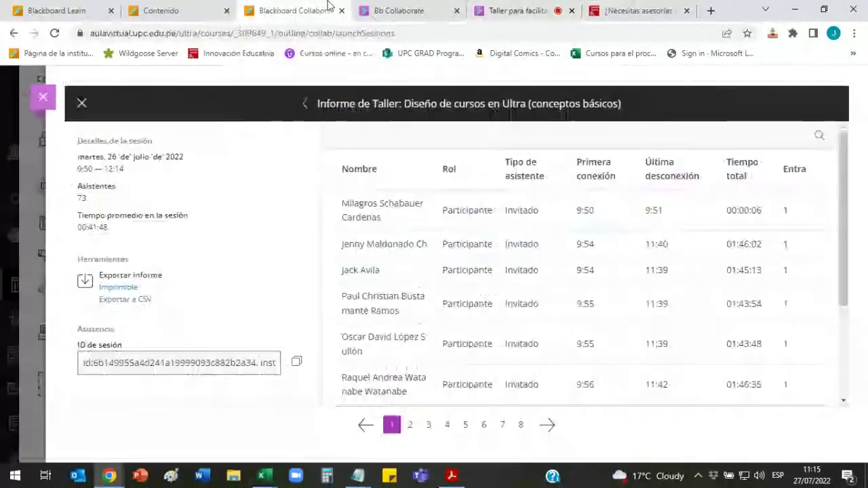
click(43, 97)
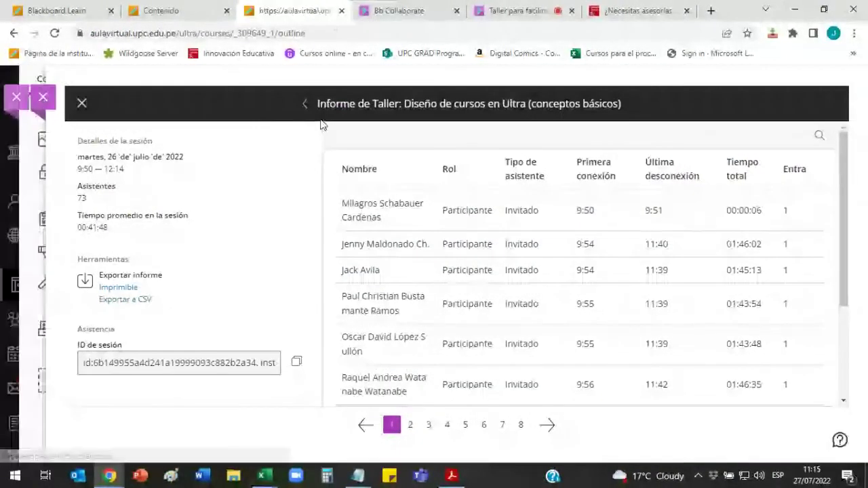
click(183, 6)
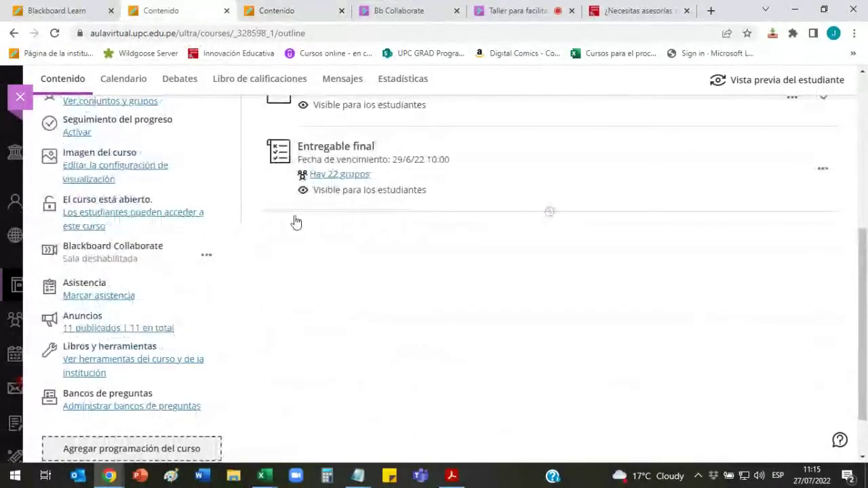
scroll(292, 221, up, 3)
click(299, 5)
scroll(358, 181, up, 5)
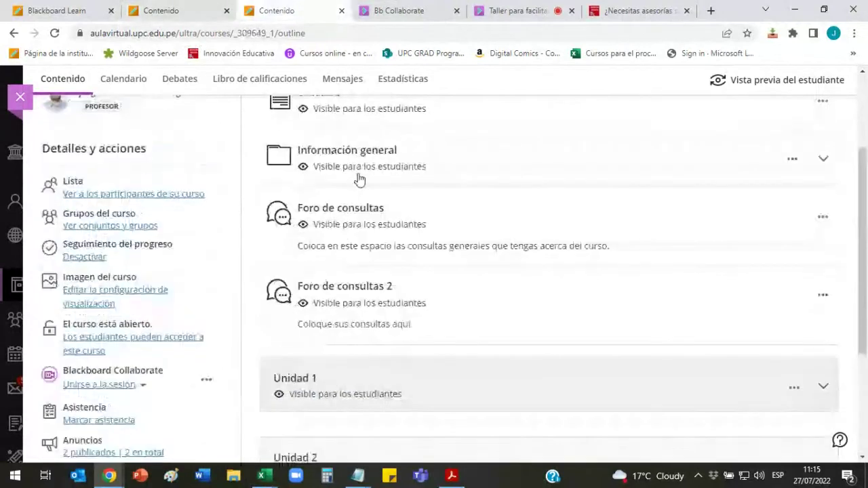
Step: Sign in to Blackboard Learn, dismiss the Introducing Assist popup and go to Administrador tools
click(95, 6)
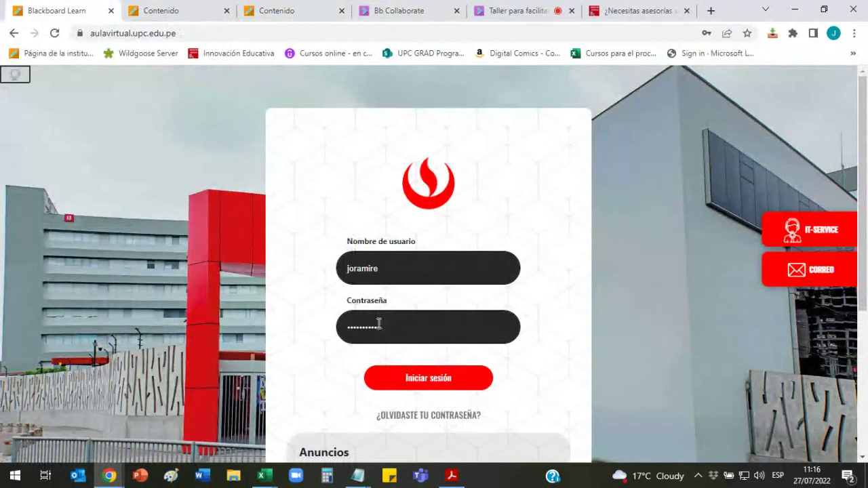
click(417, 377)
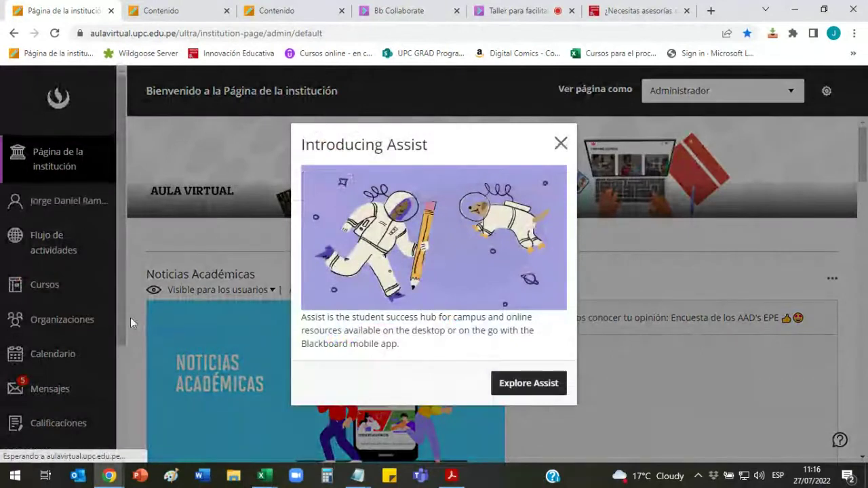
click(130, 317)
scroll(72, 368, down, 3)
click(59, 372)
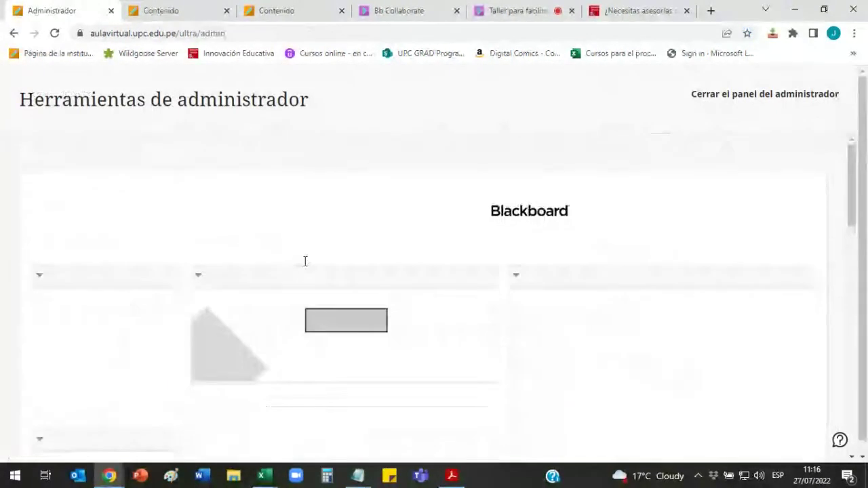
Step: Open Cursos administration and set the search field to ID de curso
scroll(156, 258, down, 10)
scroll(155, 259, down, 2)
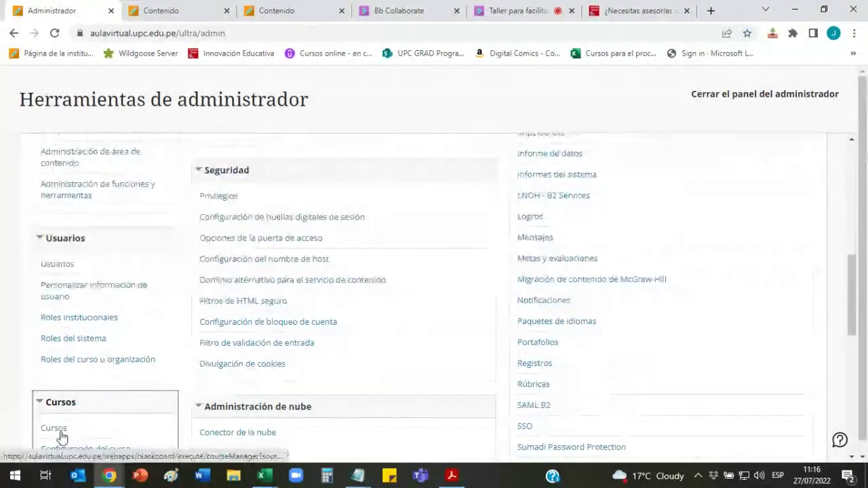
click(58, 435)
click(156, 265)
click(155, 280)
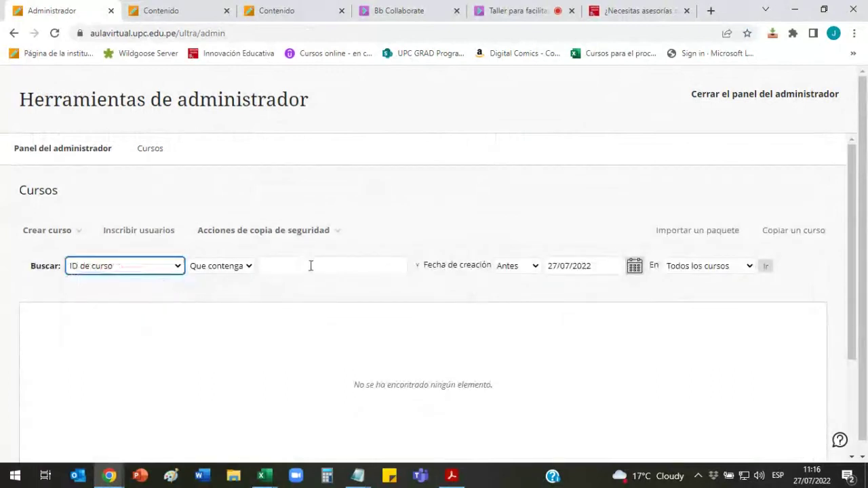
Step: Search for course ID AP259-2201-YD14 and open the Data Science Foundations course
click(310, 265)
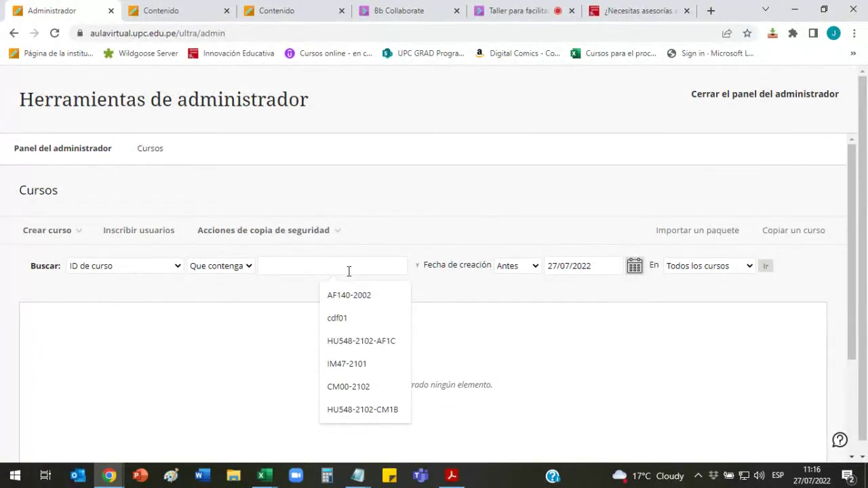
text(ap)
click(360, 363)
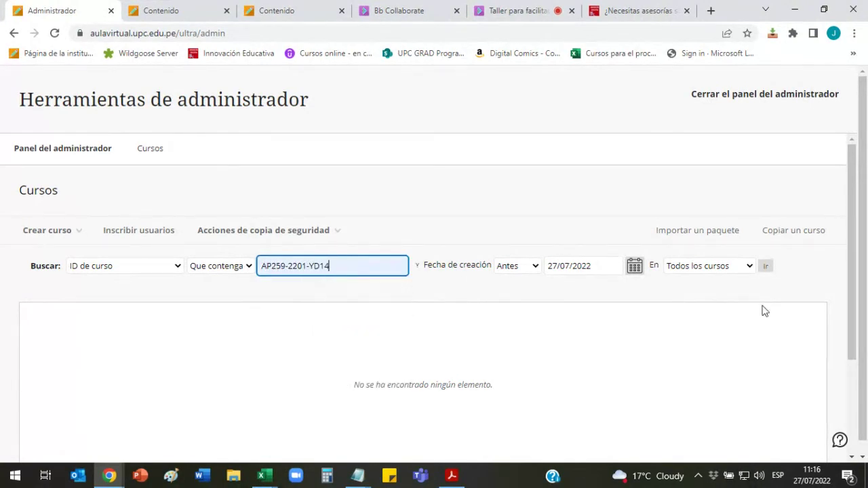
click(766, 265)
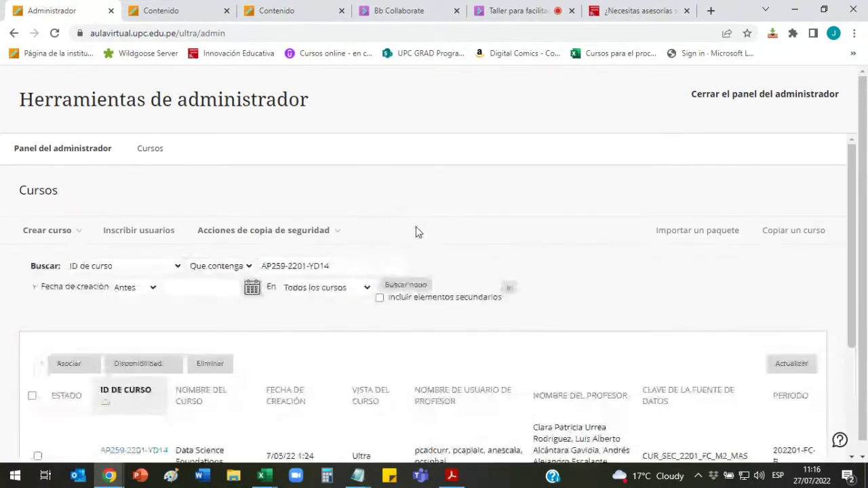
scroll(415, 227, down, 1)
click(135, 281)
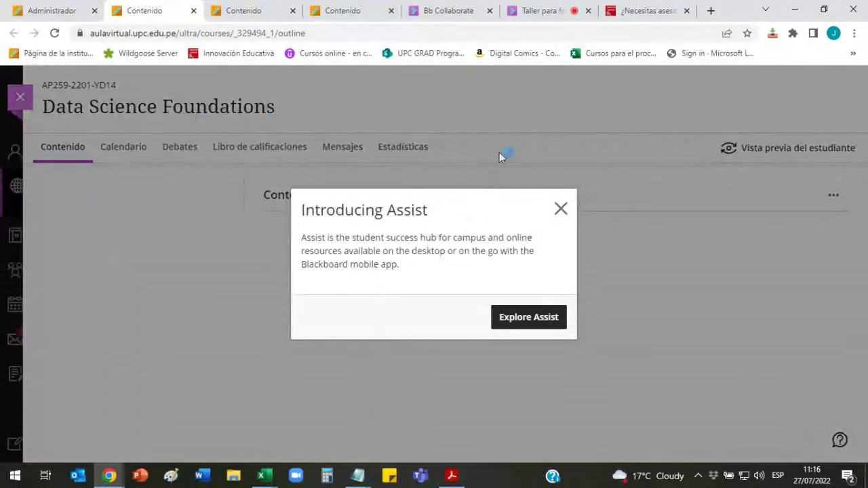
Step: Dismiss the Assist popup and view the course's Blackboard Collaborate room options. Then show the live session's participation summary
click(560, 208)
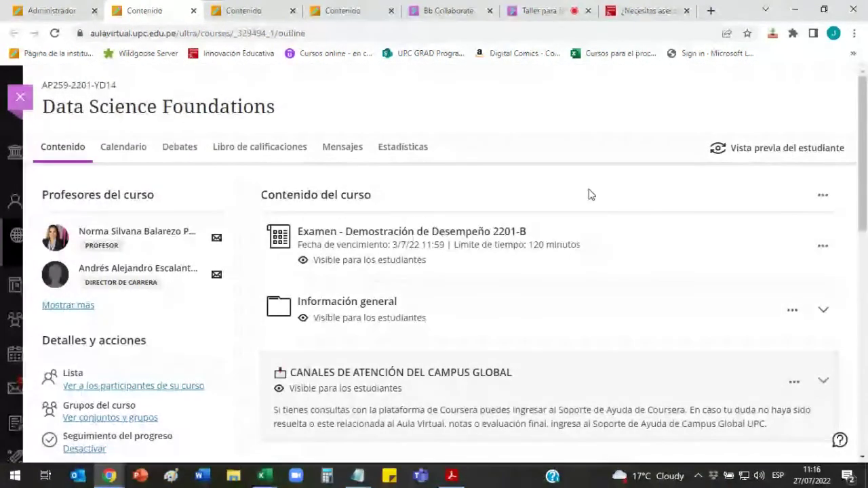
scroll(589, 195, down, 1)
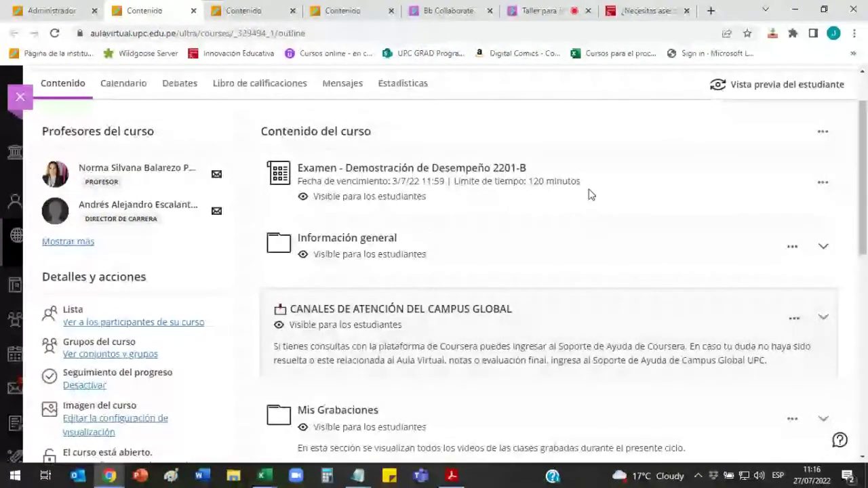
scroll(589, 196, down, 1)
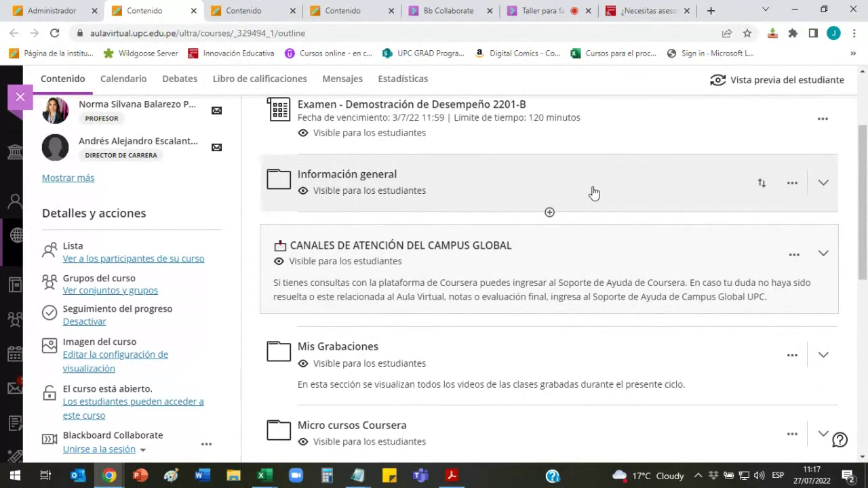
scroll(593, 193, down, 3)
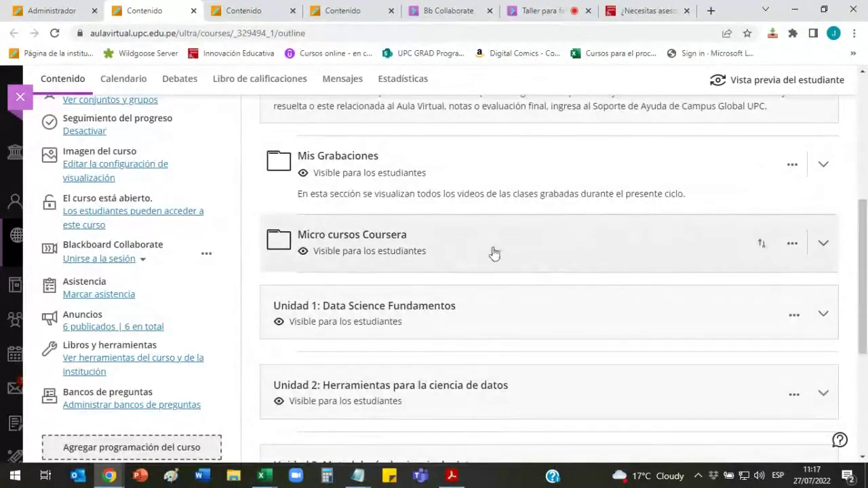
scroll(581, 248, down, 2)
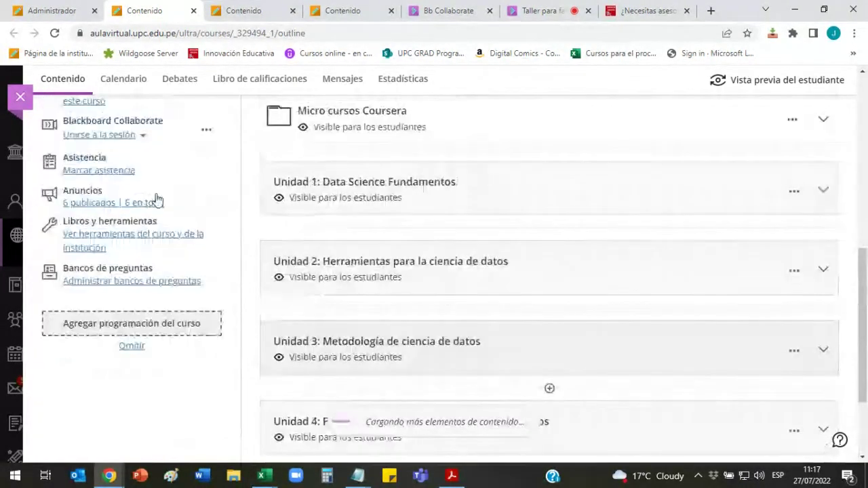
scroll(156, 200, up, 2)
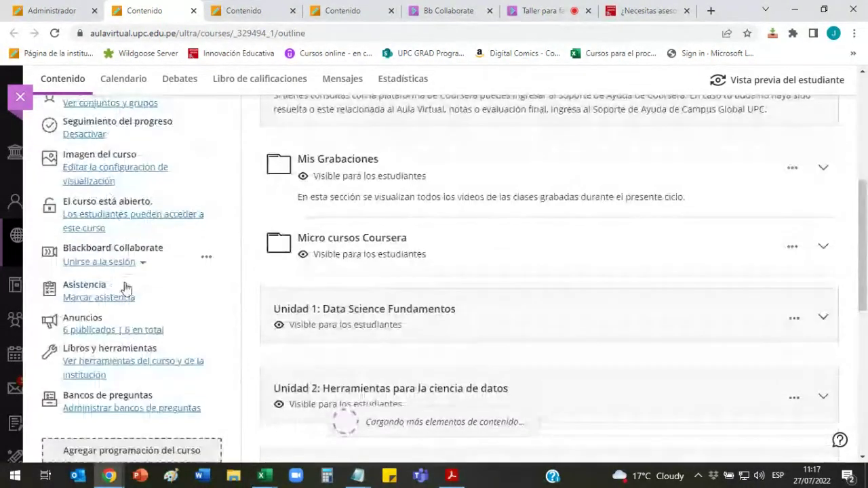
click(206, 261)
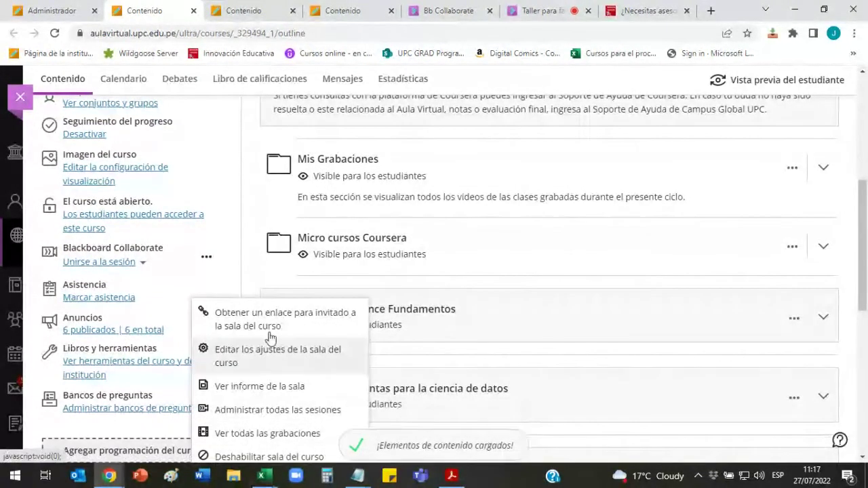
click(539, 11)
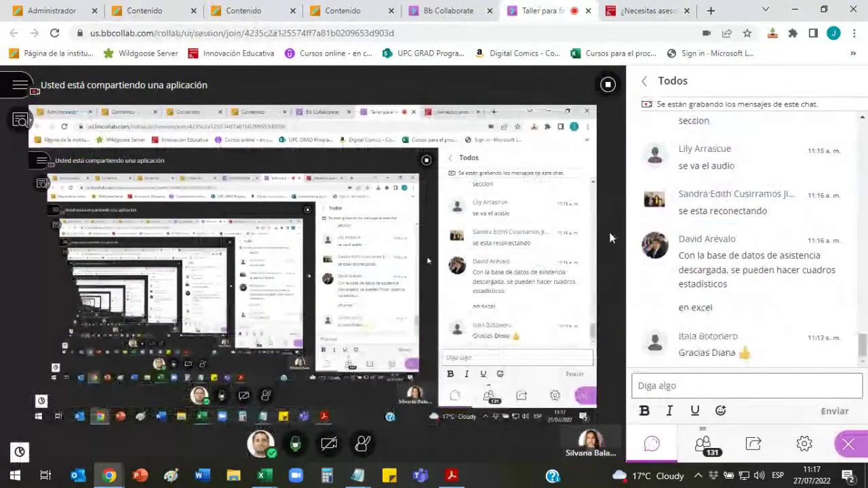
click(20, 452)
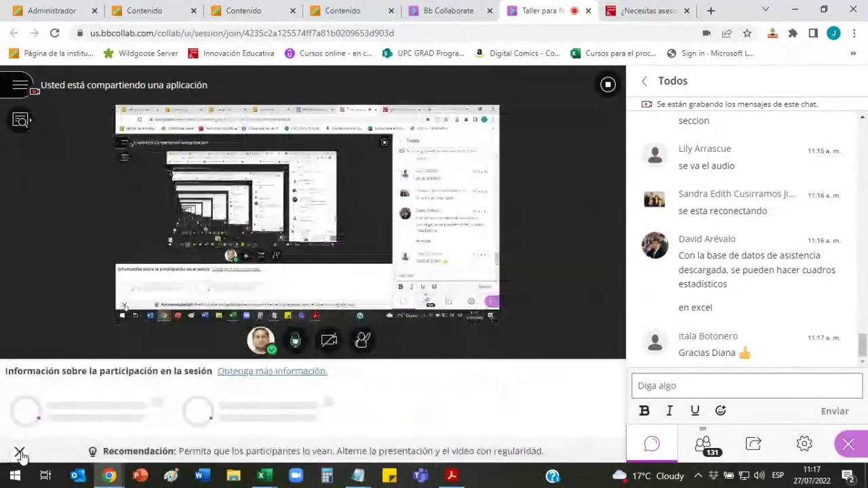
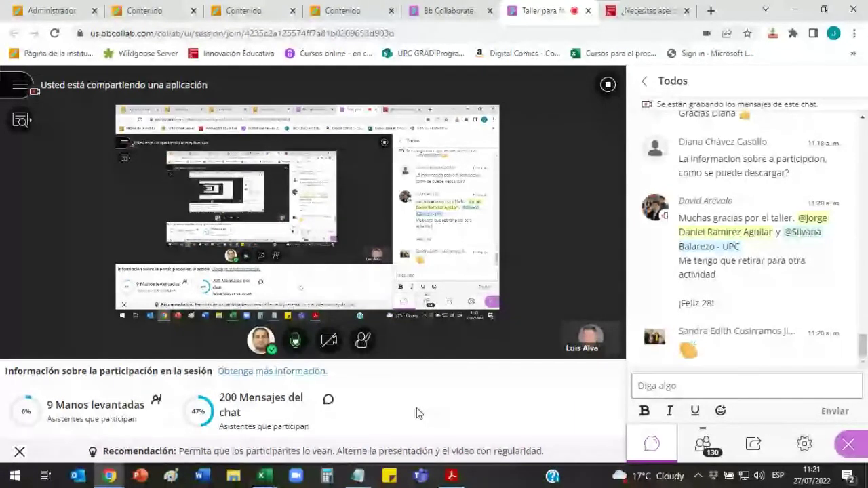
Step: Close the Collaborate participation panel and switch to the Aula de pruebas Ultra course page
click(19, 451)
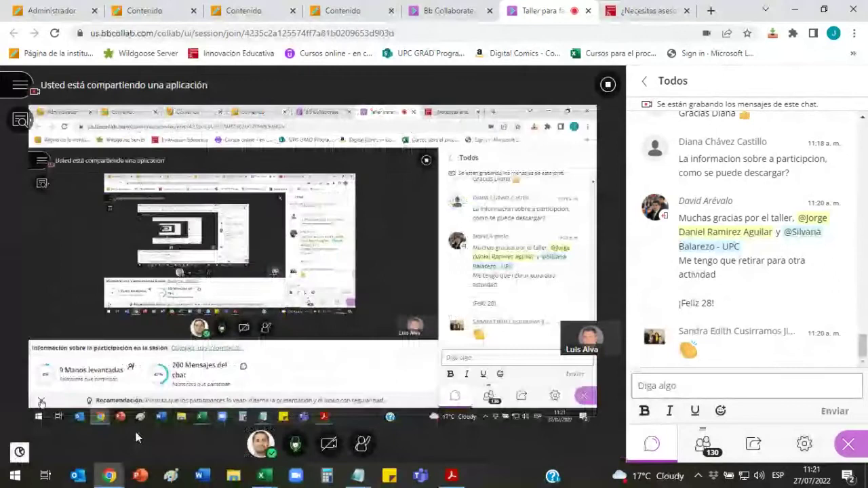
click(675, 386)
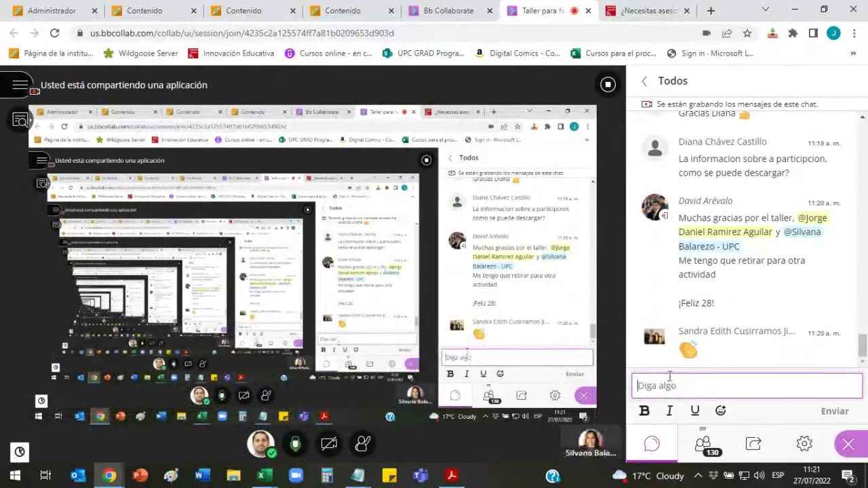
click(366, 11)
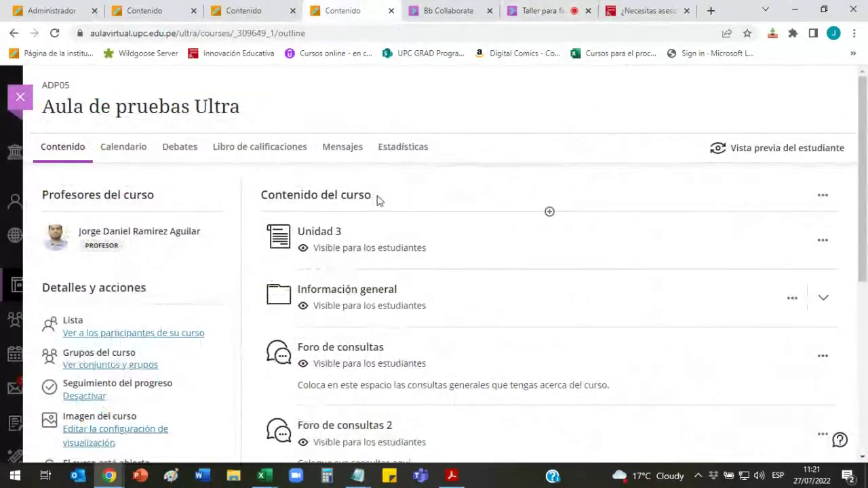
scroll(252, 242, down, 3)
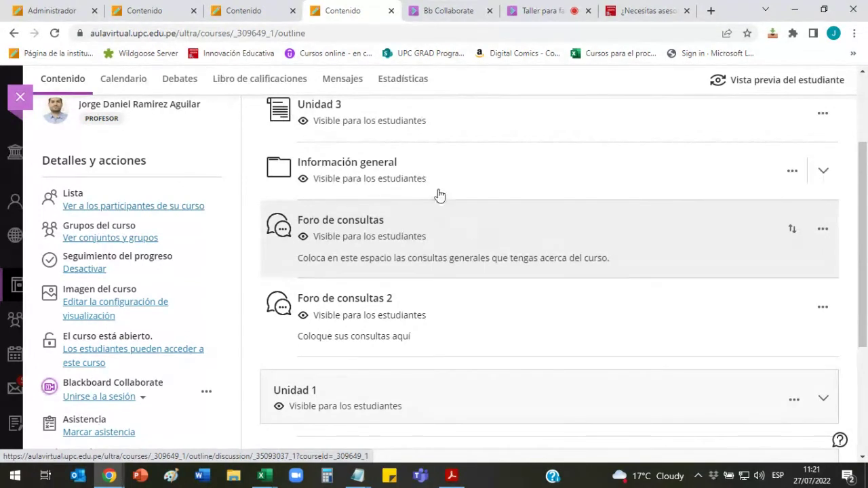
Step: Switch through the Contenido tabs to the Data Science Foundations course outline
click(259, 10)
scroll(320, 174, up, 3)
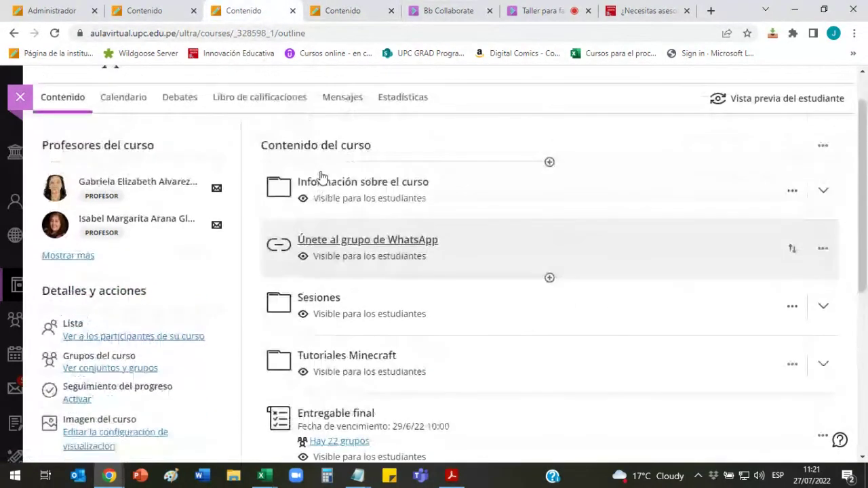
click(143, 10)
scroll(352, 225, up, 6)
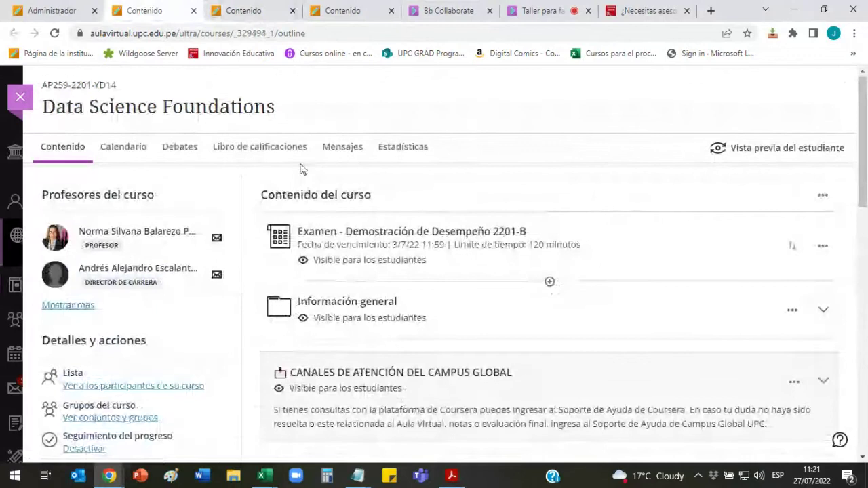
Step: Open the Data Science Foundations gradebook in student grid view and look over the scores
click(275, 148)
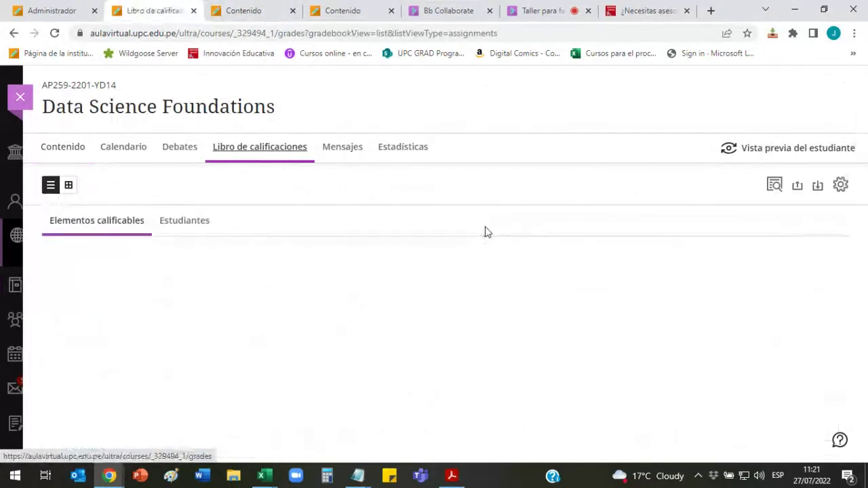
scroll(490, 224, down, 5)
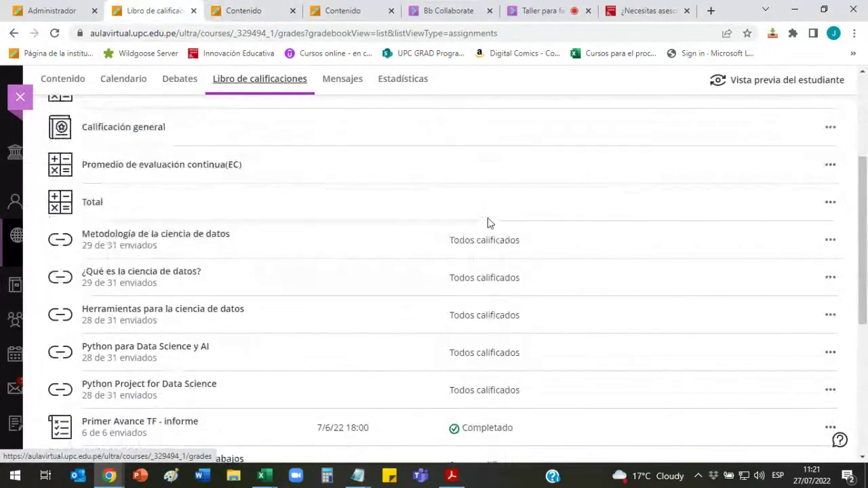
scroll(490, 224, down, 3)
scroll(489, 223, up, 8)
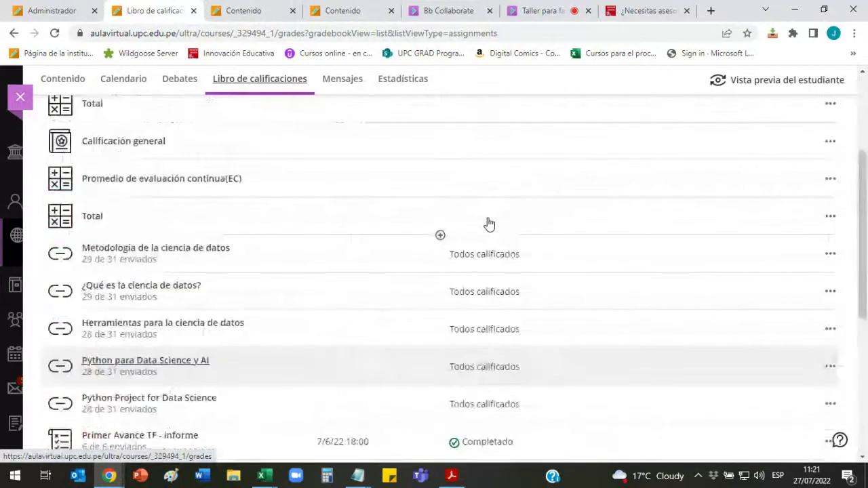
click(68, 186)
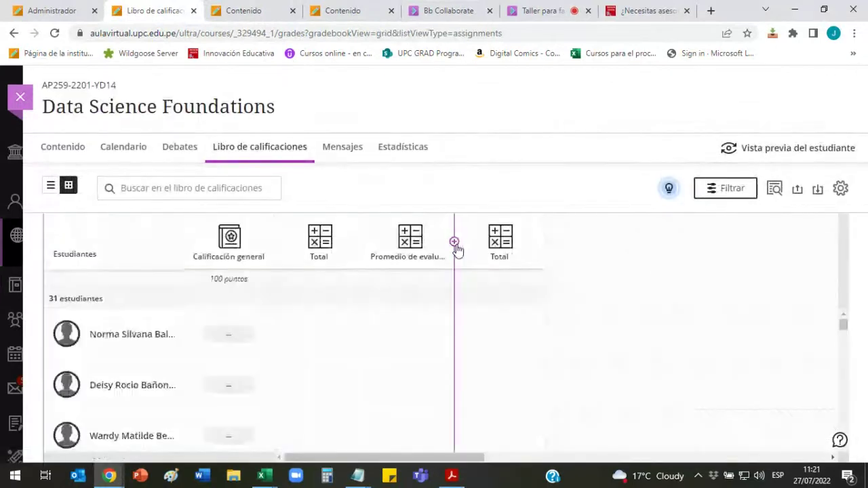
scroll(488, 267, down, 2)
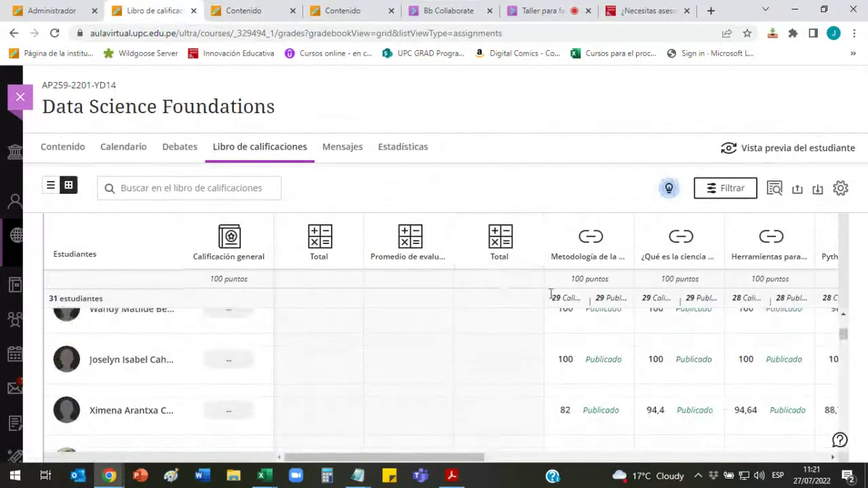
scroll(488, 267, up, 2)
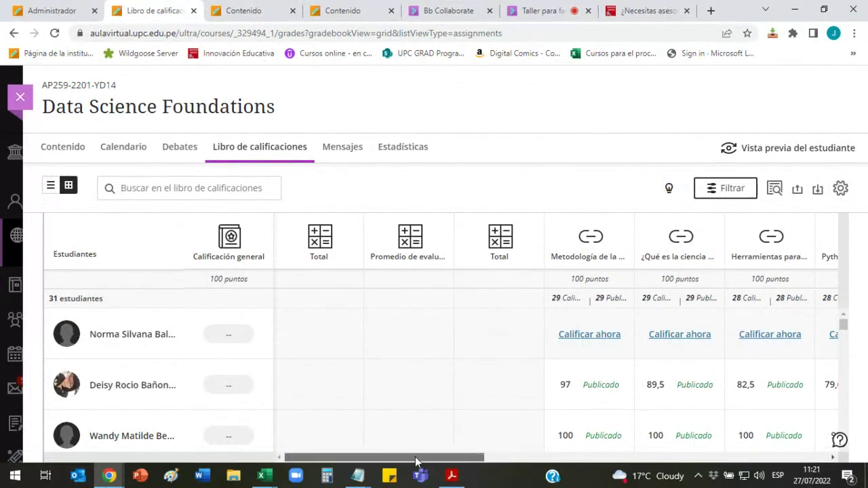
drag(415, 457, 770, 457)
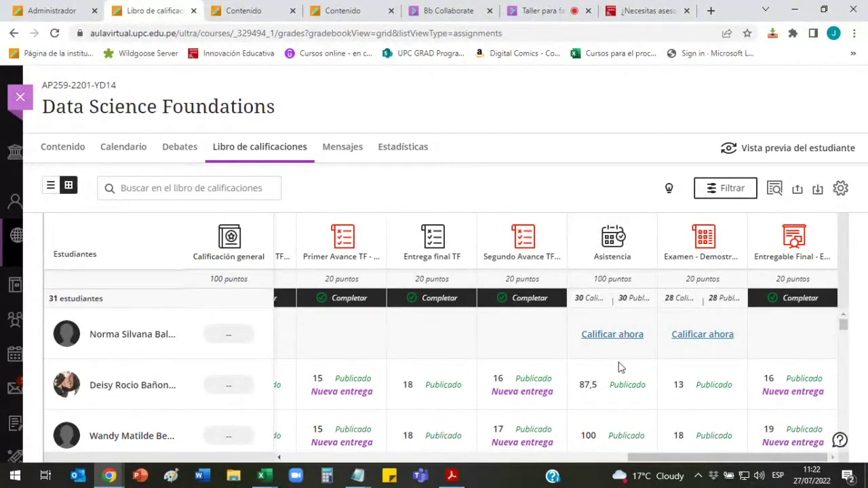
scroll(618, 366, down, 1)
scroll(624, 360, down, 5)
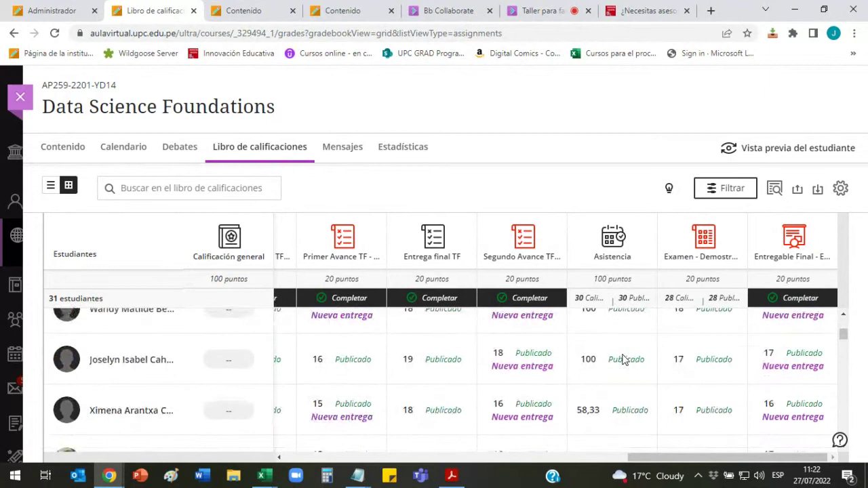
scroll(624, 360, down, 5)
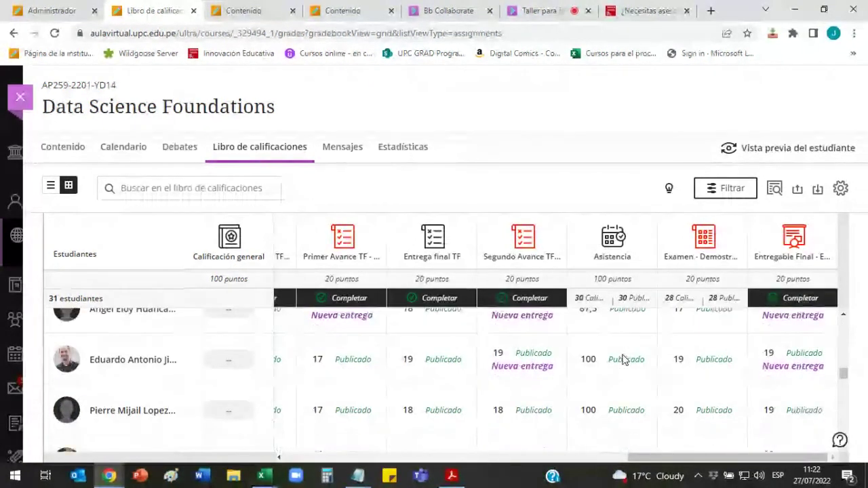
scroll(624, 360, up, 2)
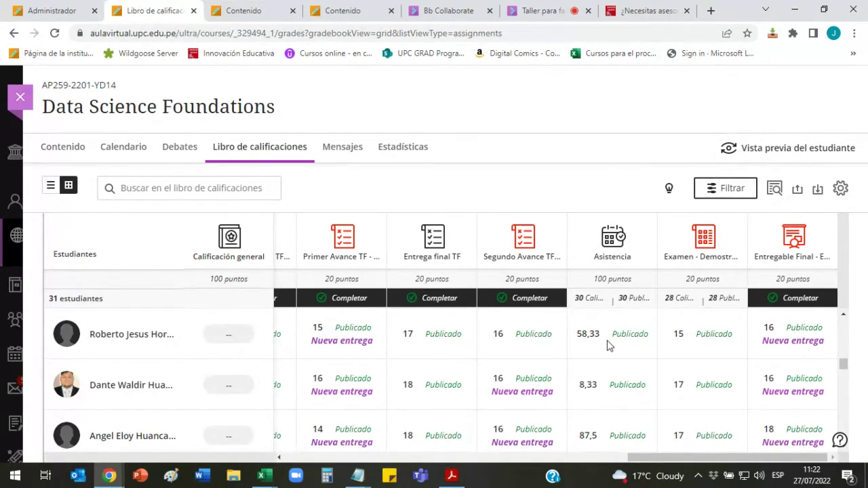
Step: Download the complete gradebook (Libro de calificaciones completo) as .xls and open it
click(818, 193)
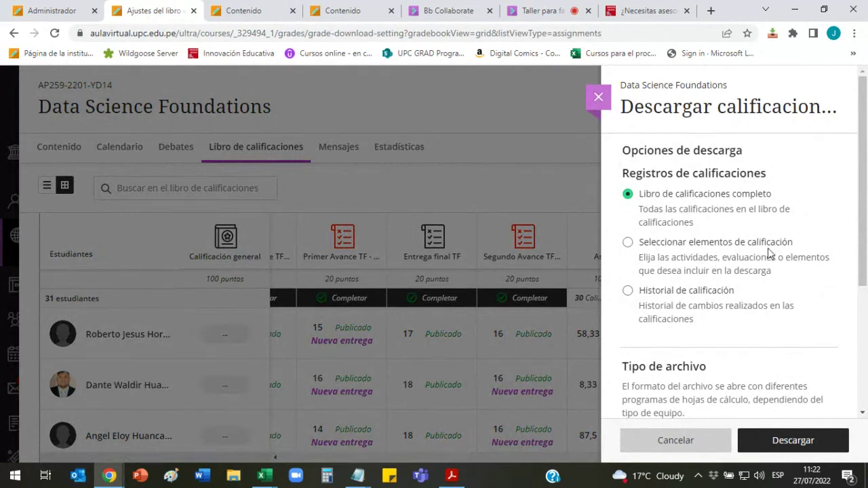
click(791, 440)
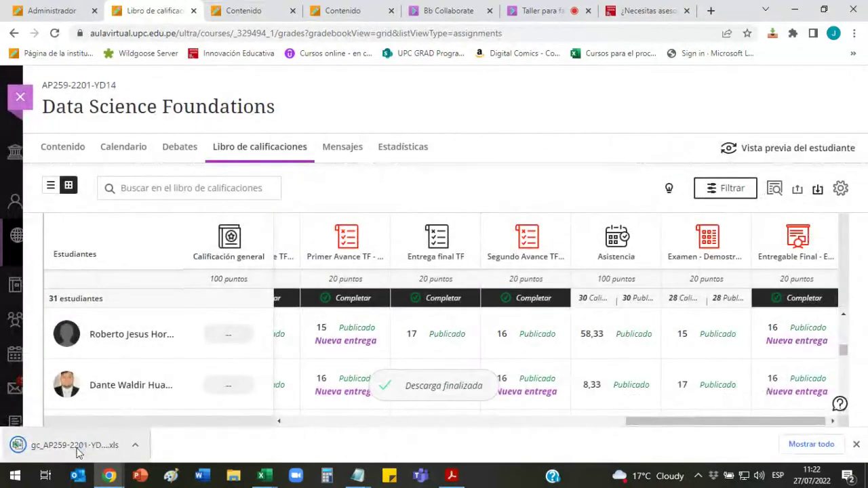
click(77, 446)
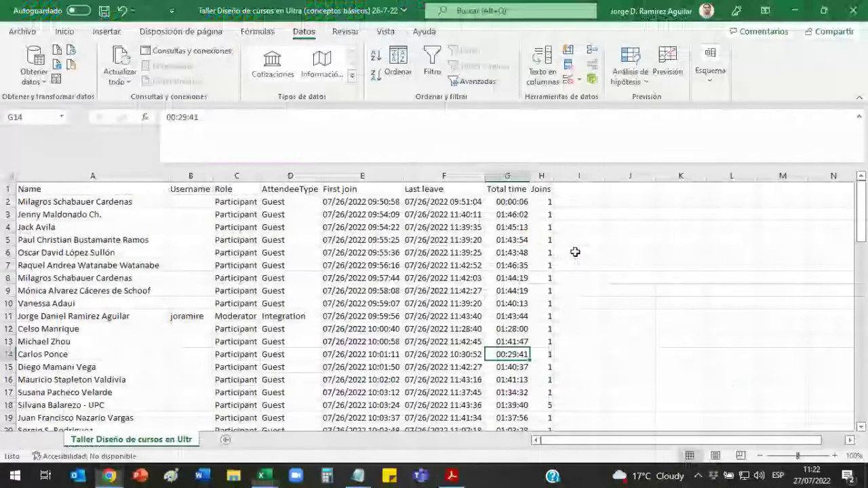
click(397, 265)
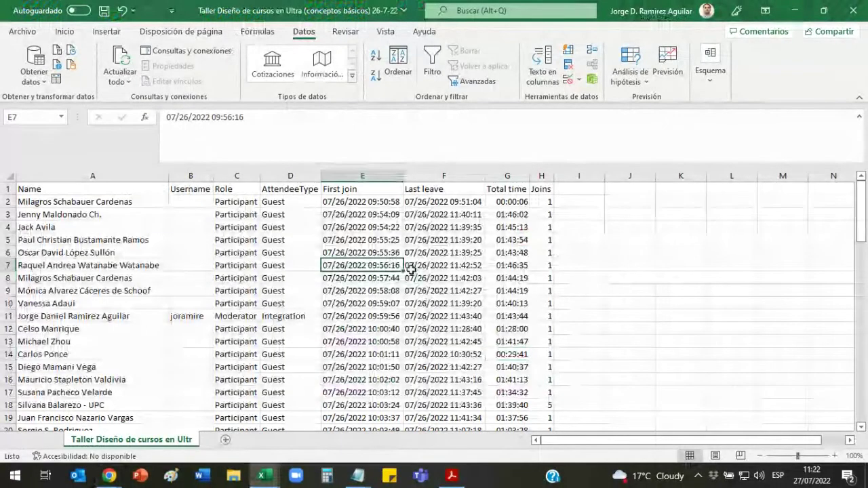
Step: Download the complete gradebook again and open the new gc_AP259 .xls, accepting the format warning
click(341, 303)
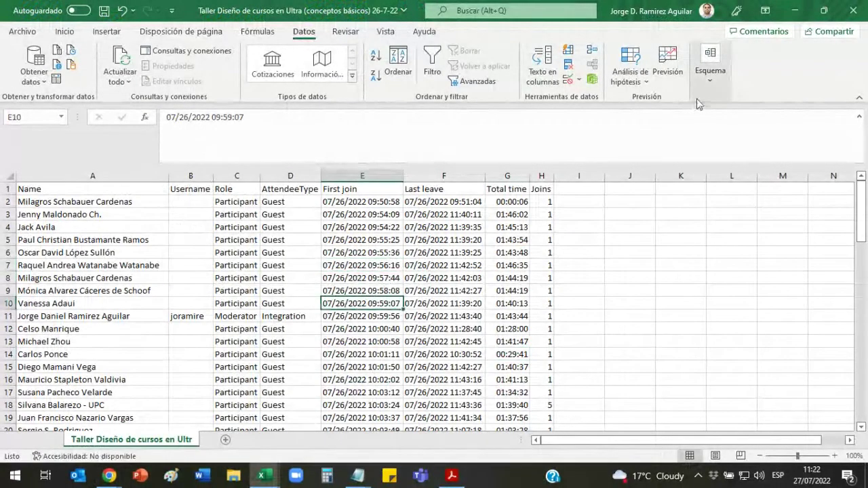
click(793, 11)
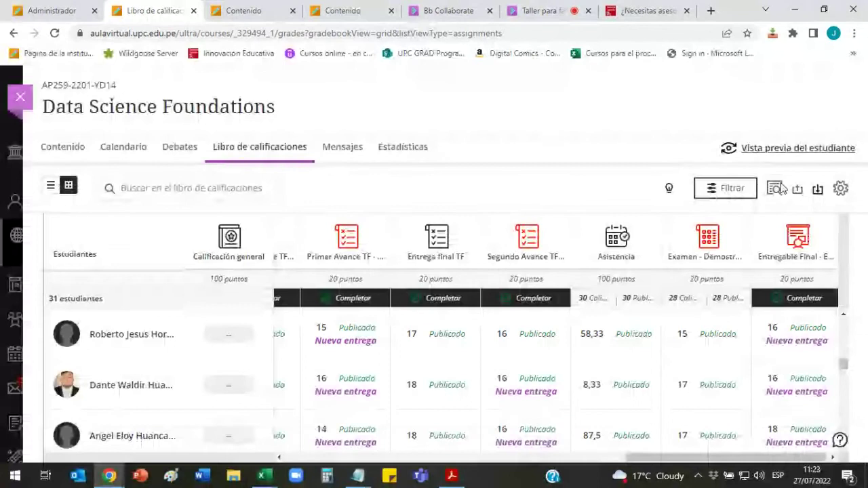
click(817, 189)
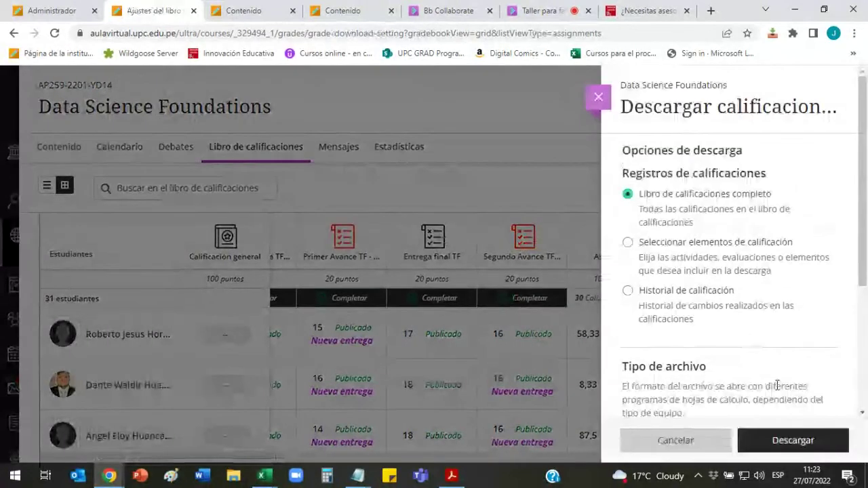
click(792, 440)
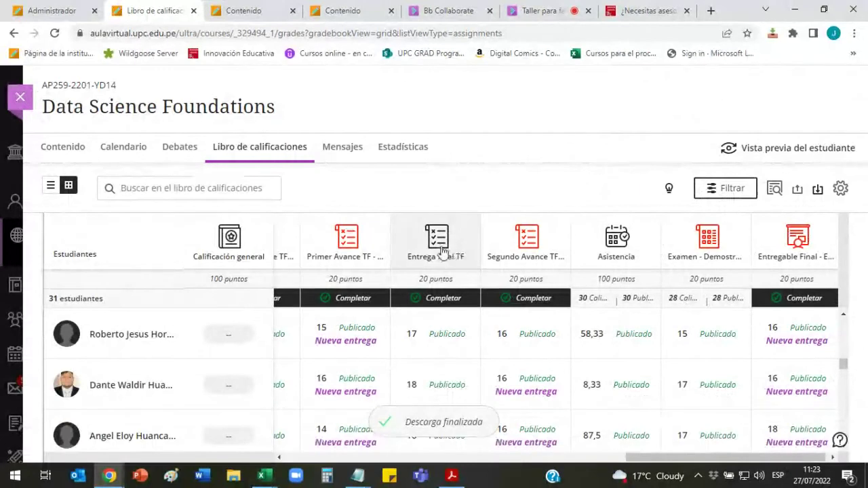
key(alt+Tab)
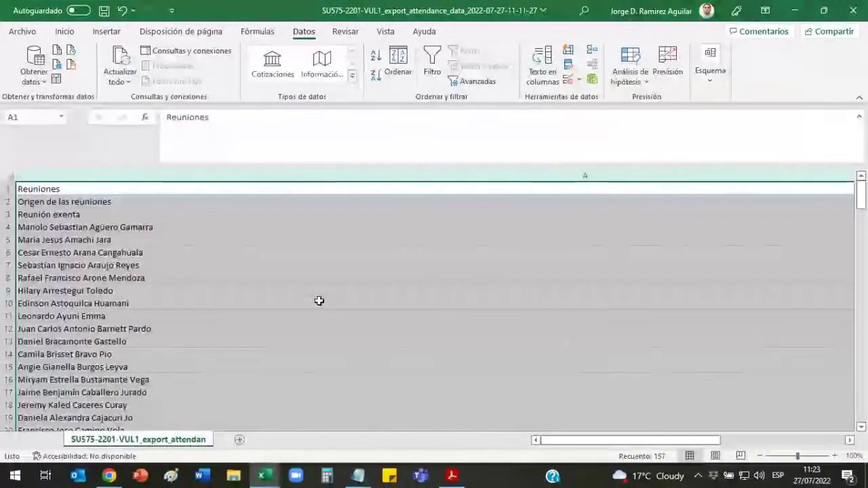
click(318, 301)
click(372, 273)
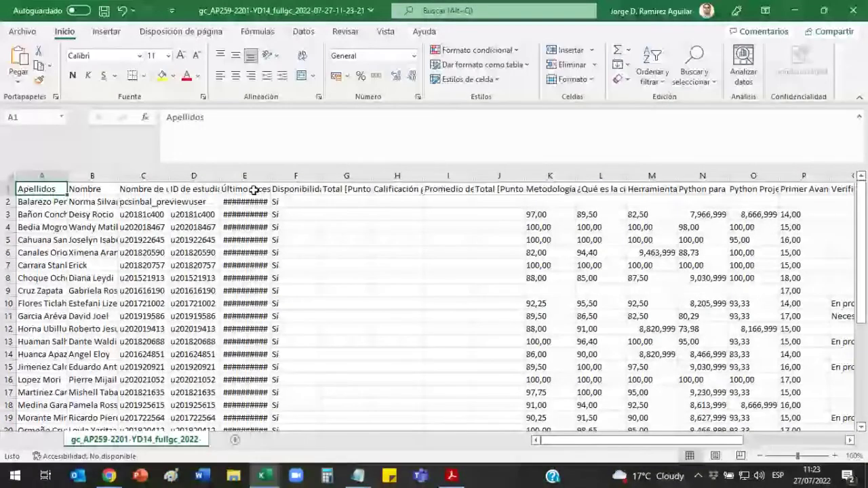
Step: Autofit column V so the Asistencia header shows fully, then return to the Chrome gradebook
drag(587, 444, 688, 444)
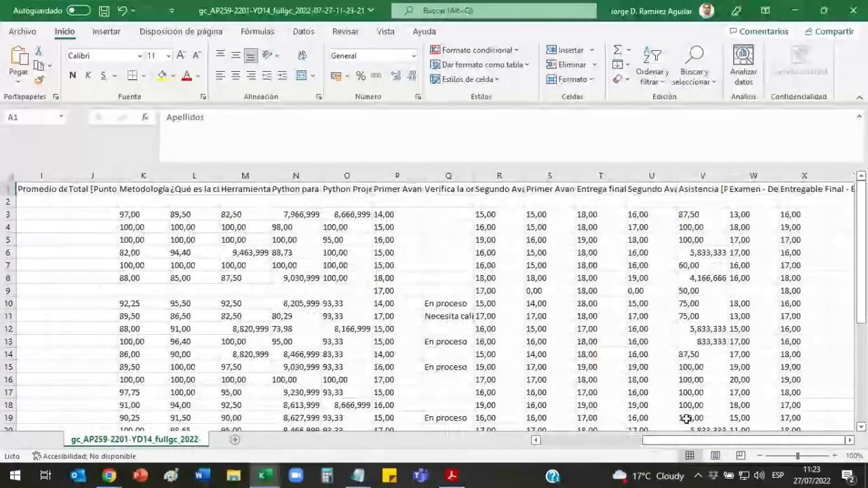
click(703, 176)
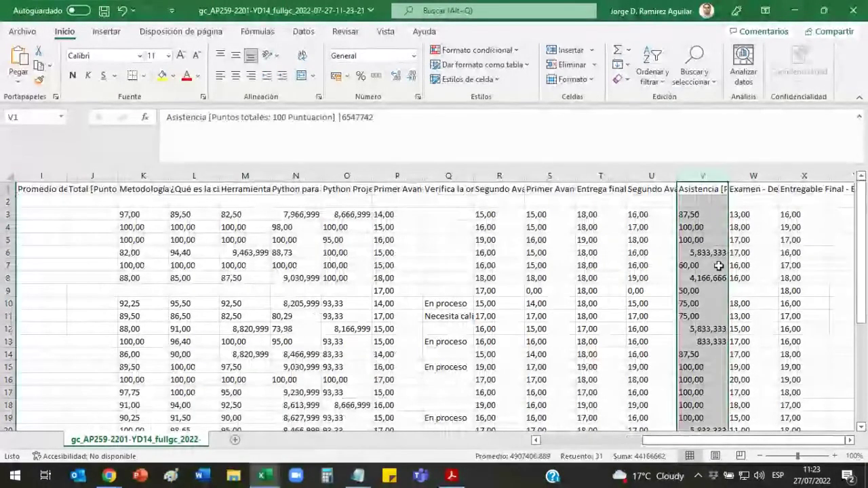
double_click(728, 175)
drag(713, 441, 769, 444)
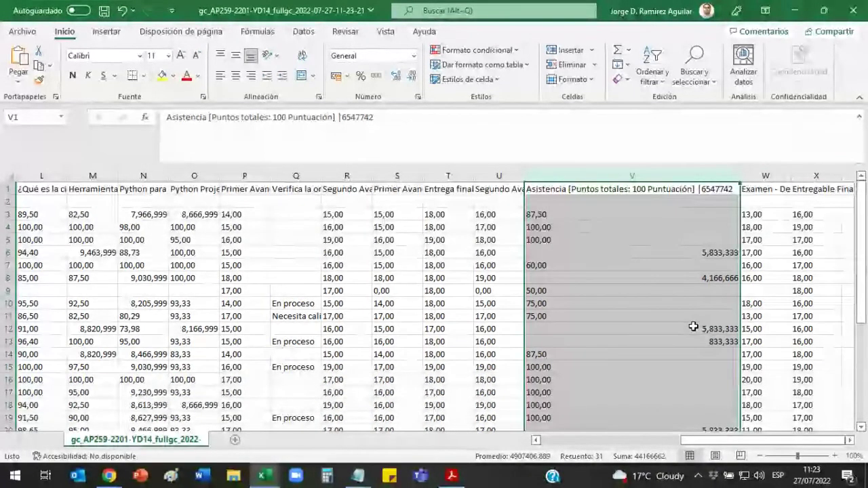
mouse_move(108, 474)
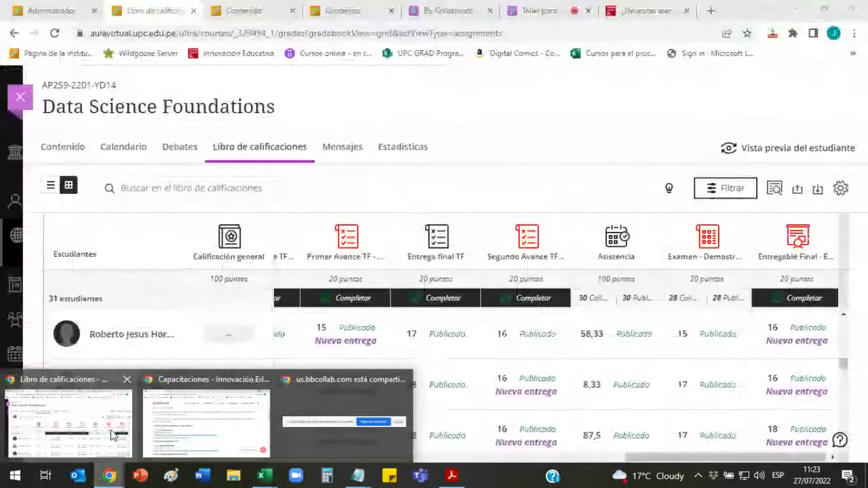
click(113, 434)
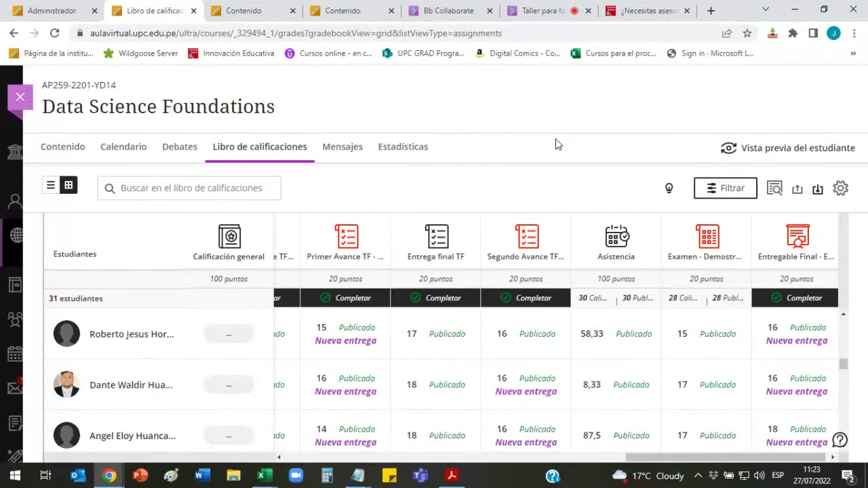
Step: Leave the live Collaborate session and return to the course content outline
click(536, 10)
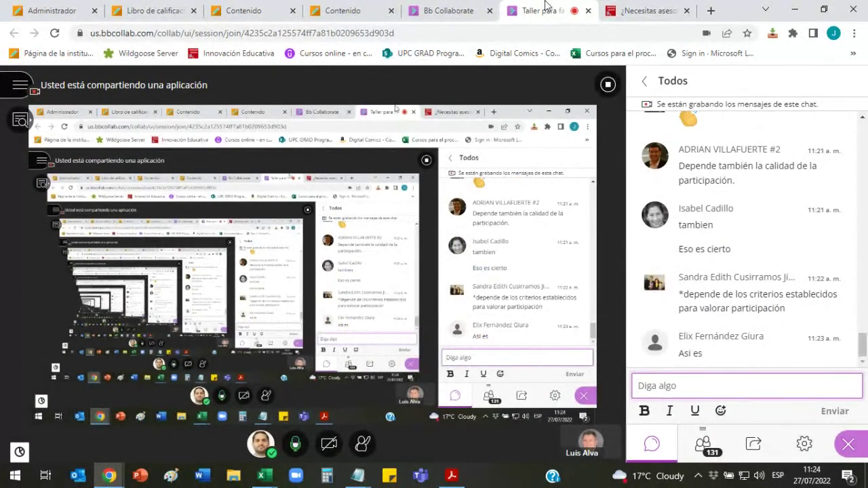
click(420, 10)
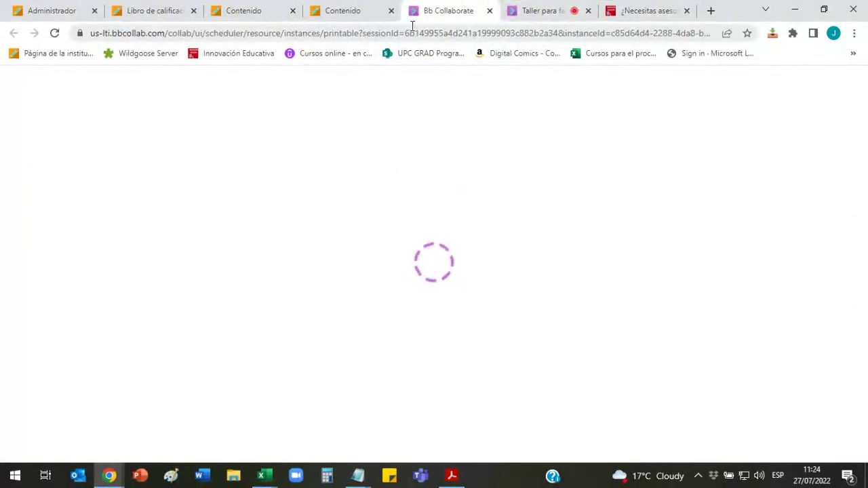
click(358, 10)
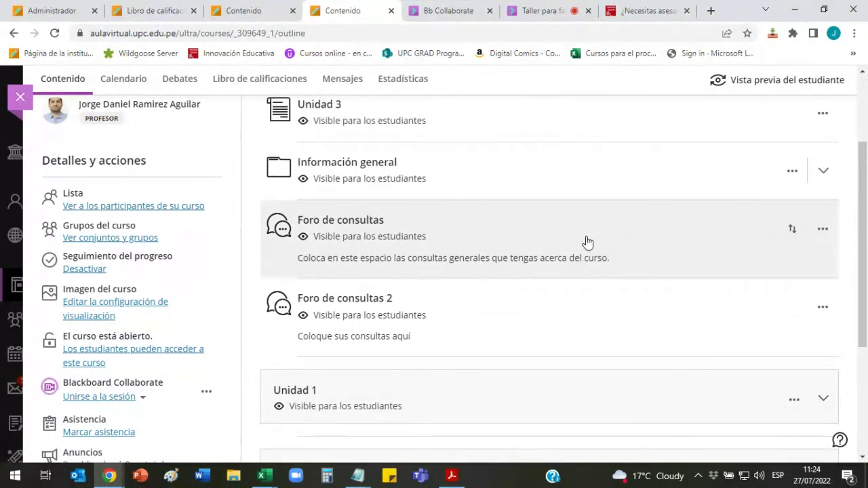
scroll(585, 242, up, 1)
scroll(490, 242, down, 4)
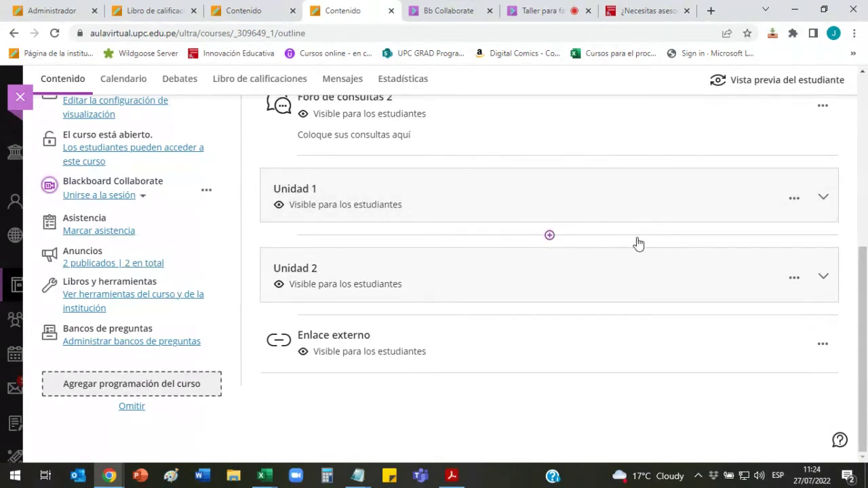
scroll(642, 239, up, 1)
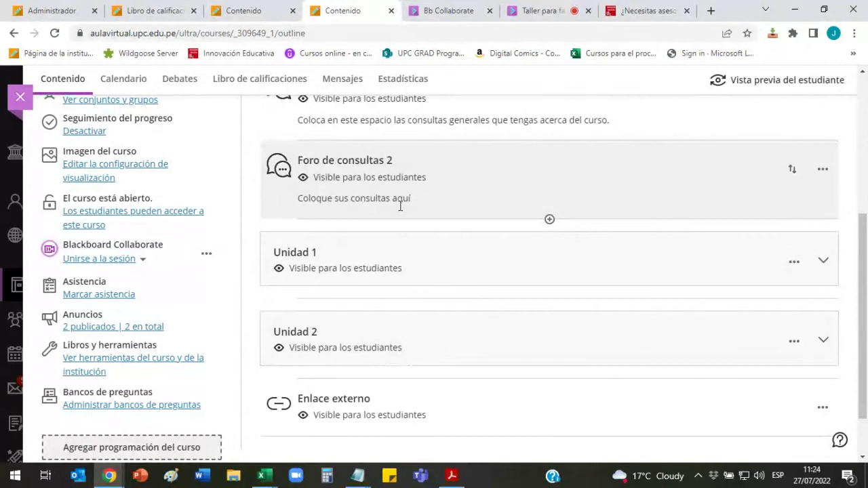
scroll(508, 228, down, 1)
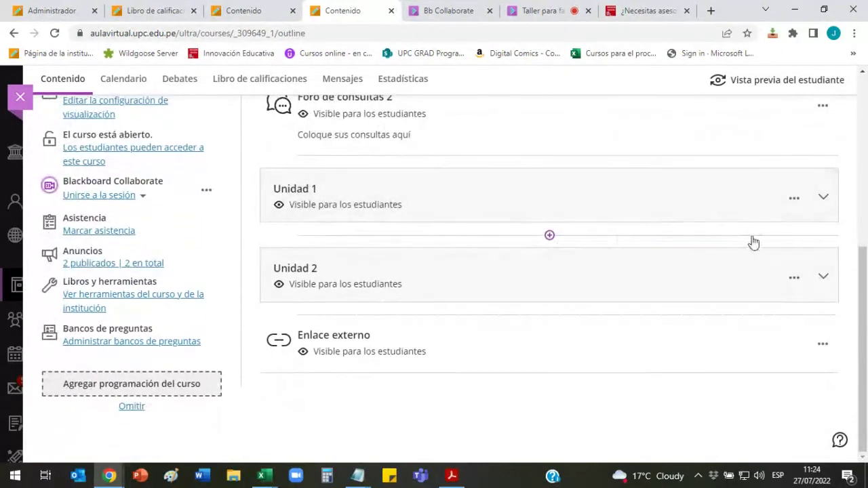
Step: Expand Unidad 2 and begin creating a new item after Sesión 4
click(823, 278)
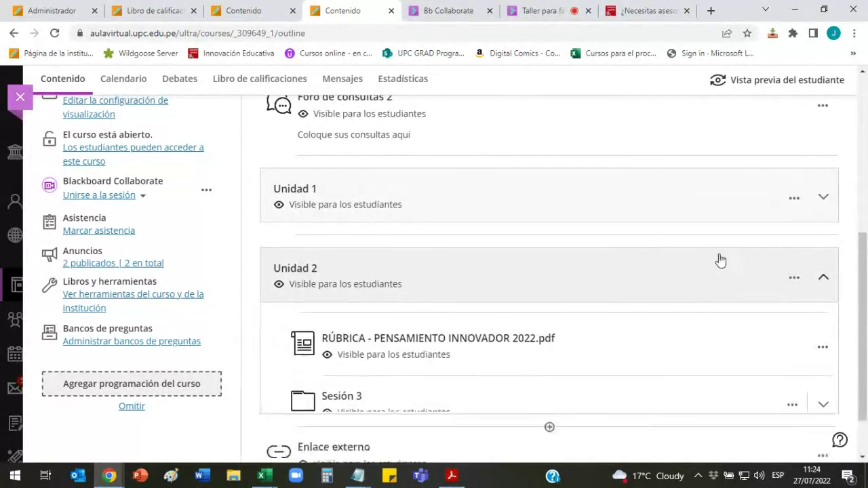
scroll(721, 260, down, 3)
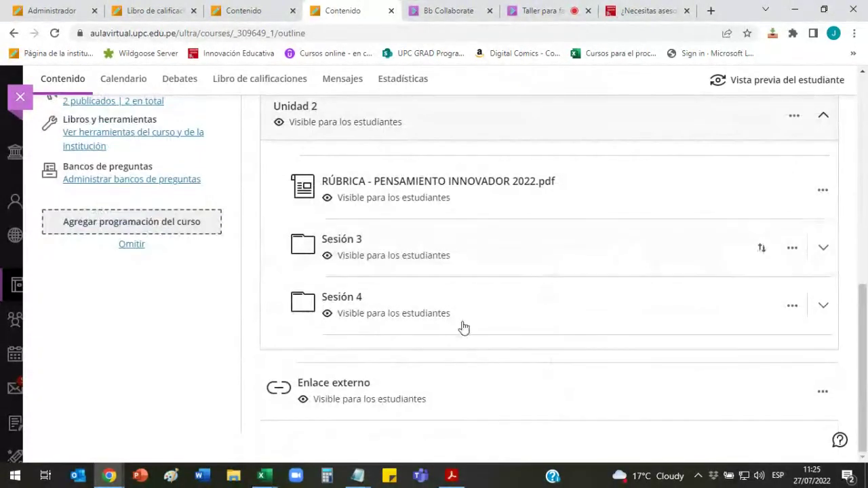
mouse_move(550, 337)
scroll(549, 339, up, 1)
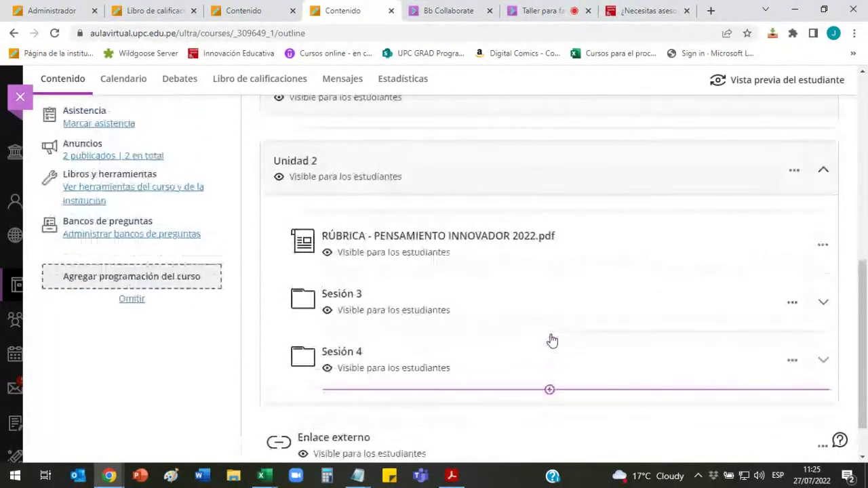
scroll(522, 199, down, 1)
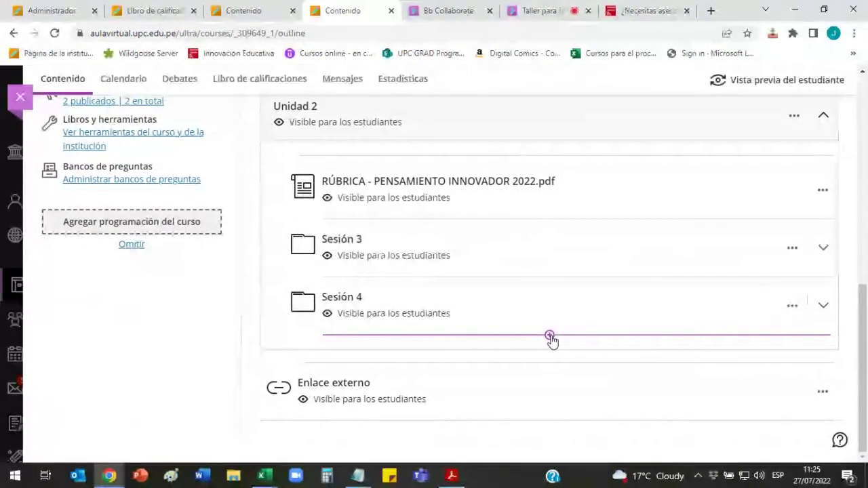
click(550, 336)
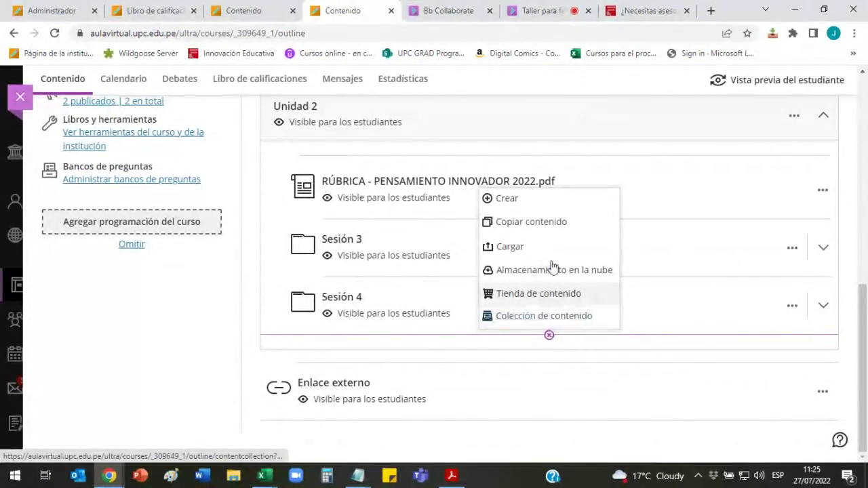
click(552, 200)
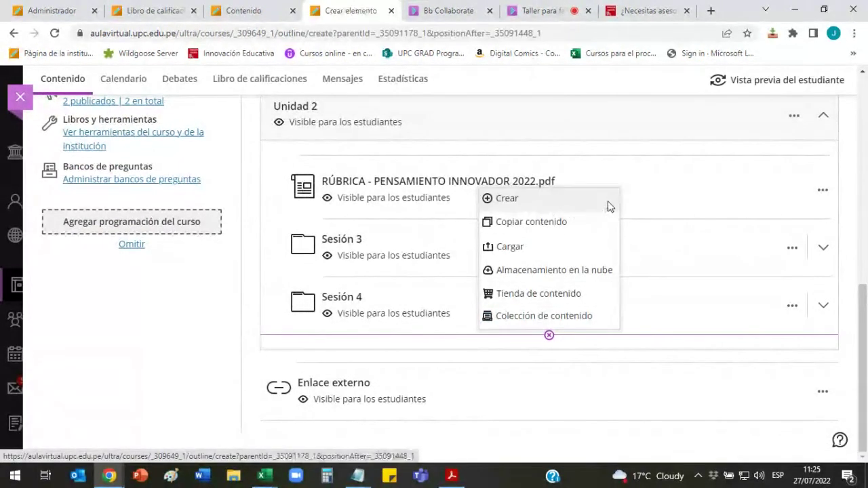
Step: Create an activity titled 'Tarea grupal 1' and make it visible to students
scroll(762, 225, down, 3)
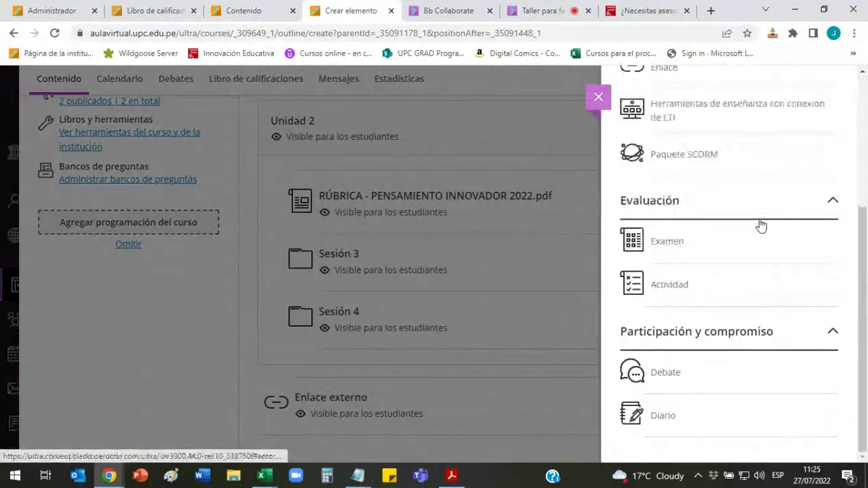
click(670, 288)
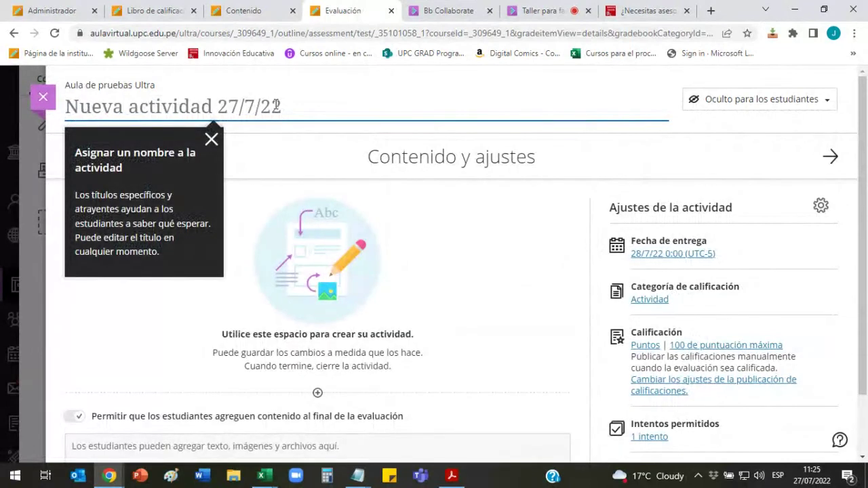
text(Ta)
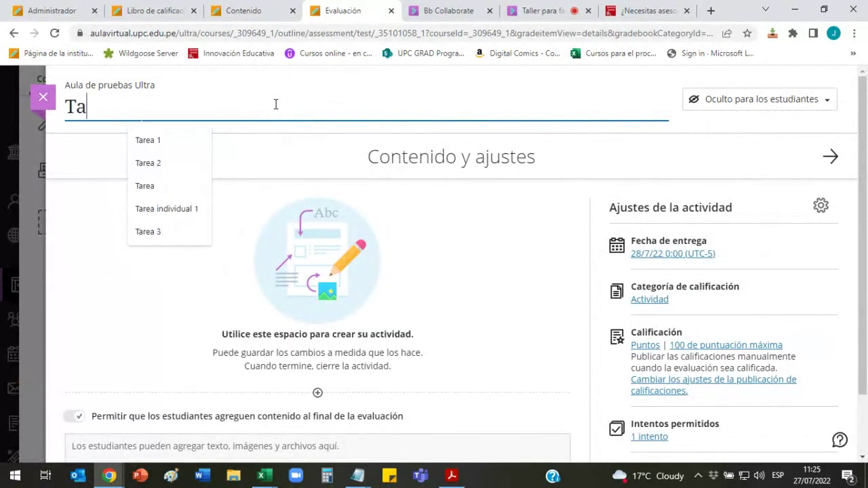
text(rea grupal 1)
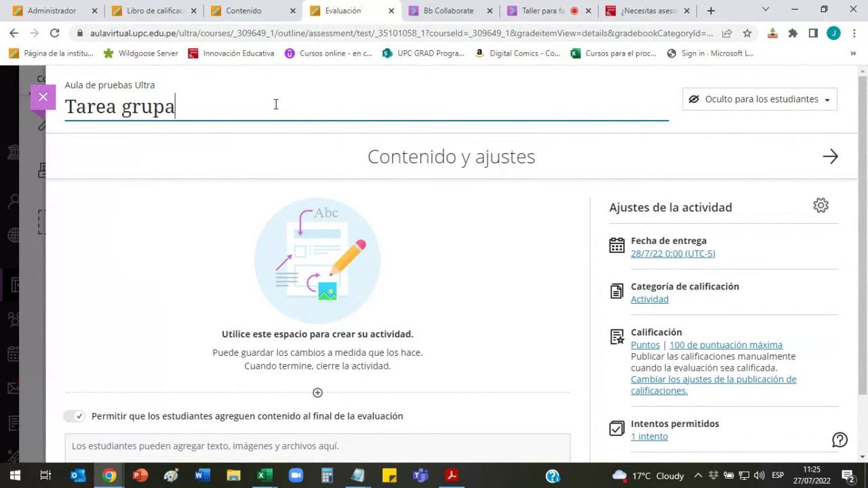
click(765, 101)
click(746, 122)
Step: Change the activity's maximum score from 100 to 20 points and save
scroll(682, 231, down, 1)
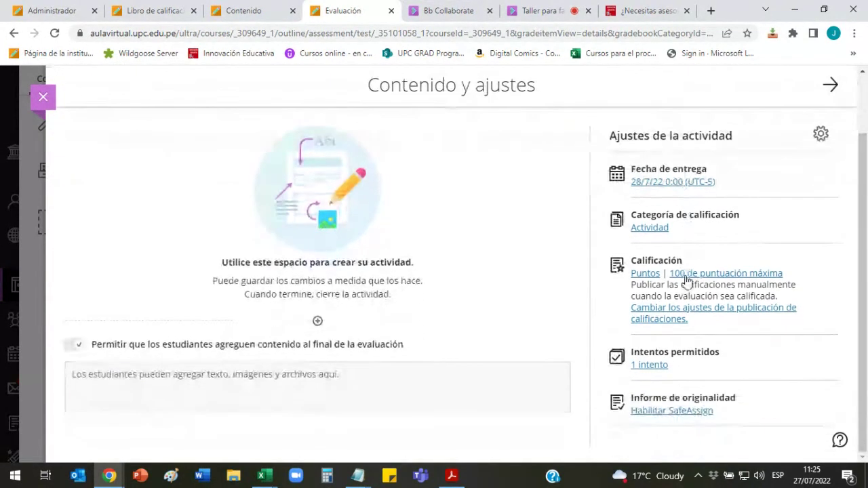
click(718, 271)
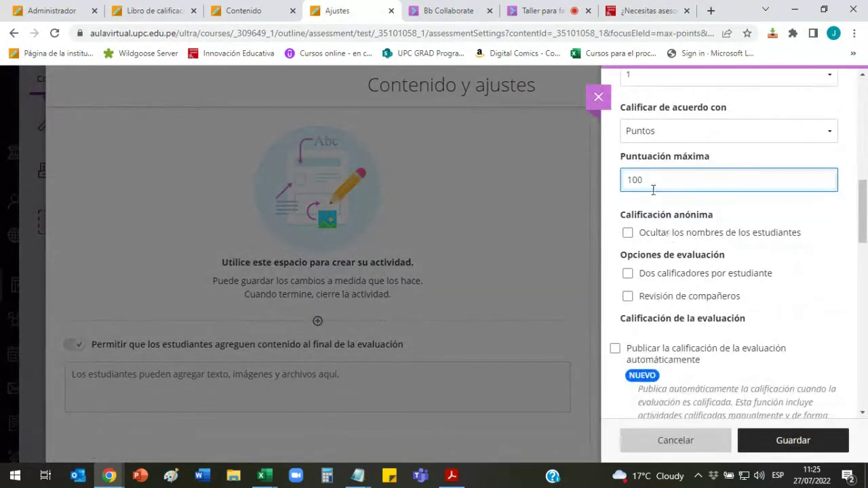
double_click(637, 179)
text(20)
click(790, 441)
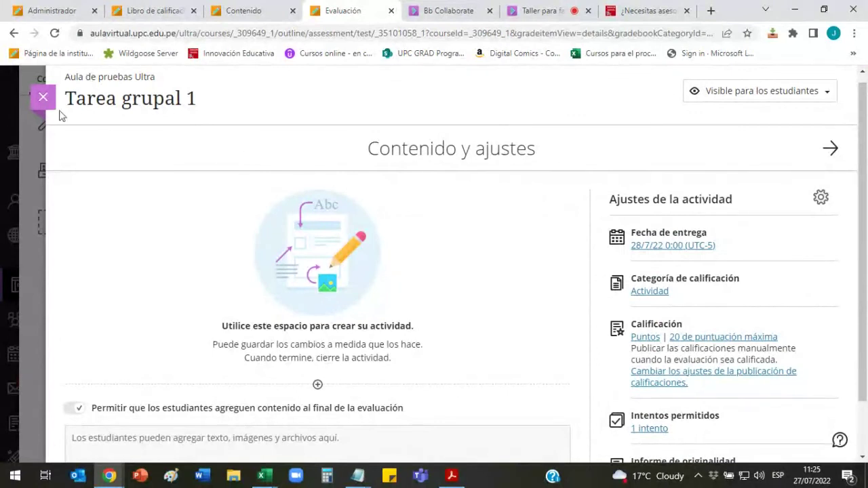
Step: Close the Tarea grupal 1 activity and open Ver conjuntos y grupos from Grupos del curso
click(43, 97)
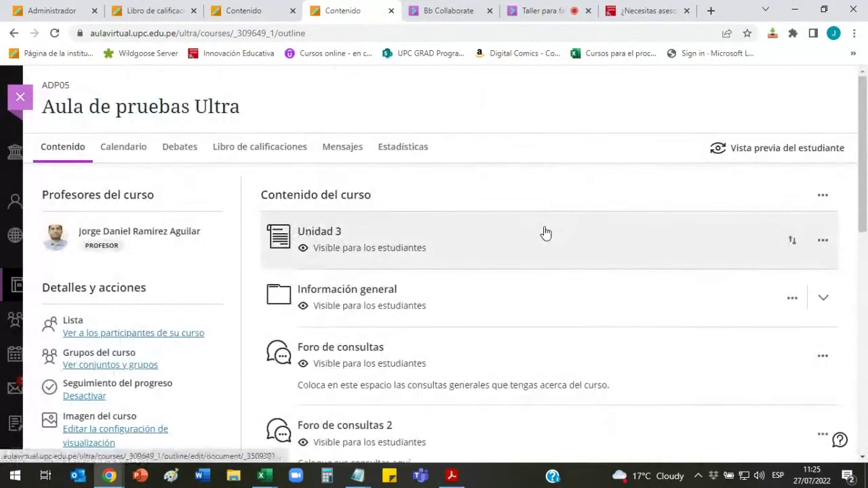
scroll(542, 232, down, 2)
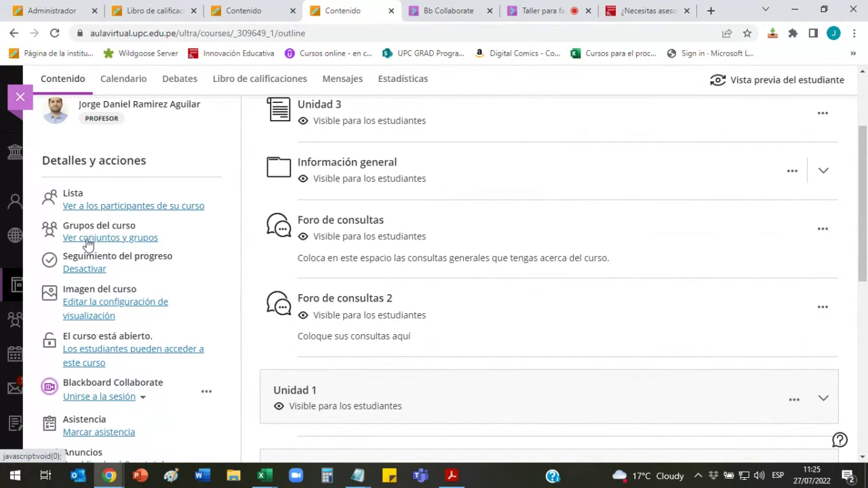
click(123, 242)
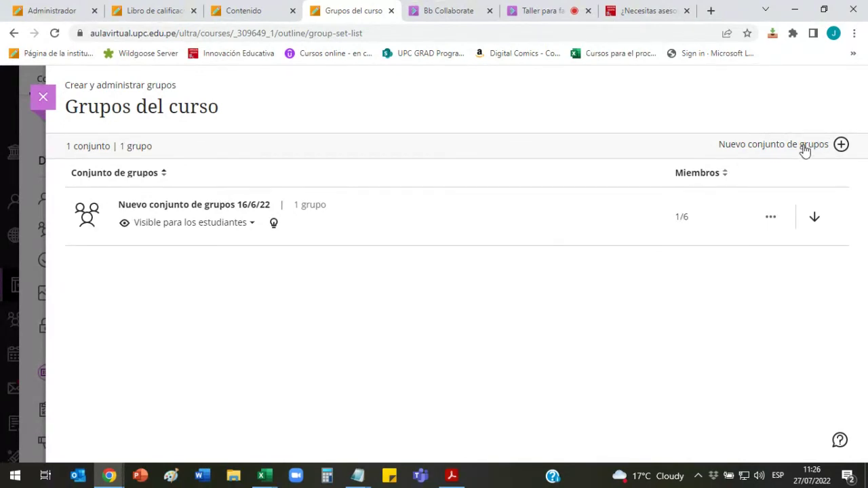
Step: Start a new group set titled 'Grupos Trabajo Final'
click(841, 145)
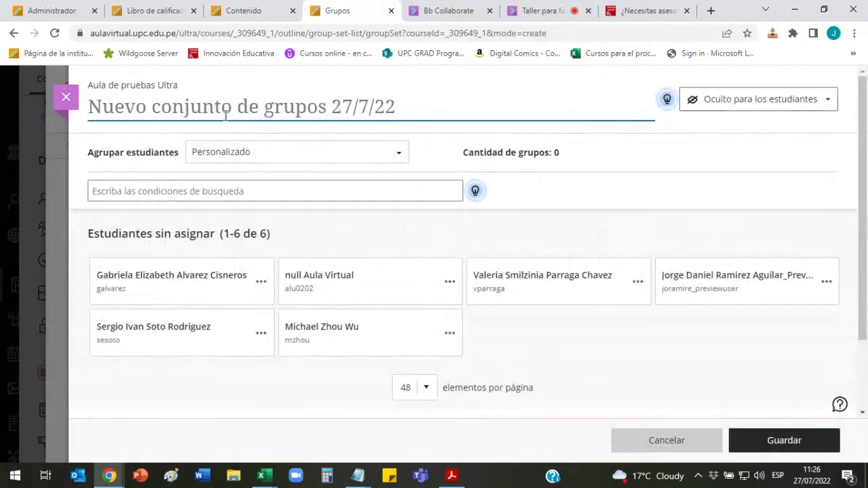
text(Trabajo )
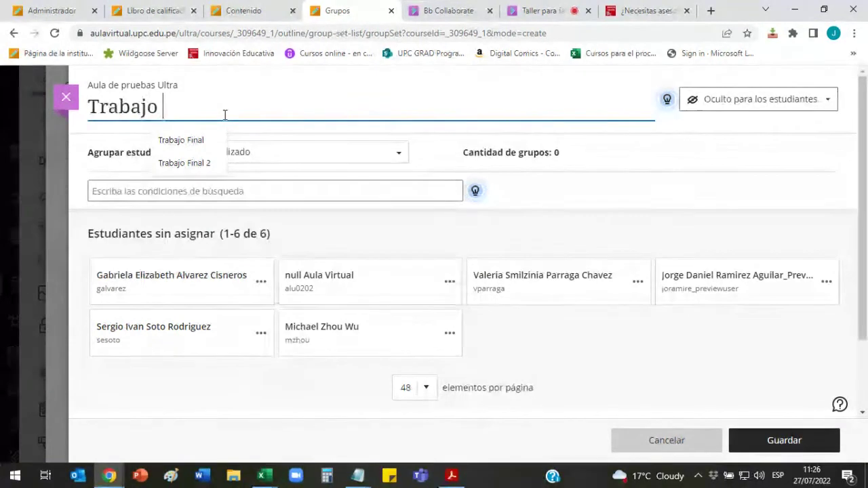
text(Final)
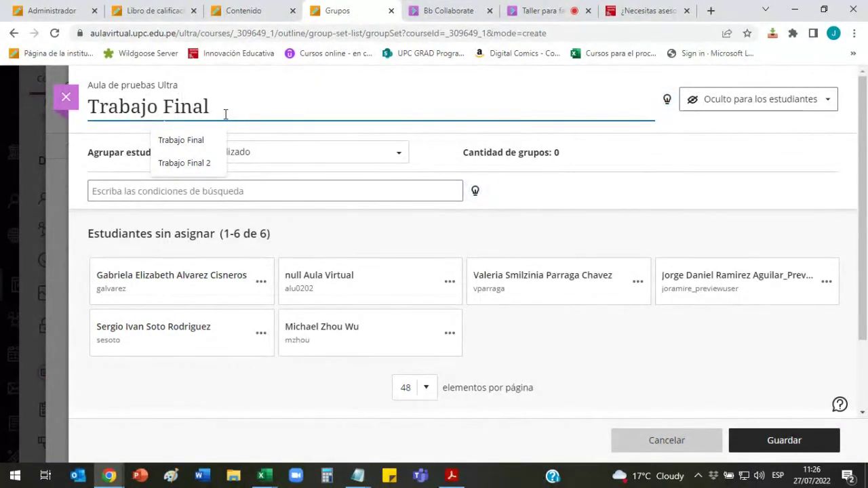
click(90, 106)
text(G)
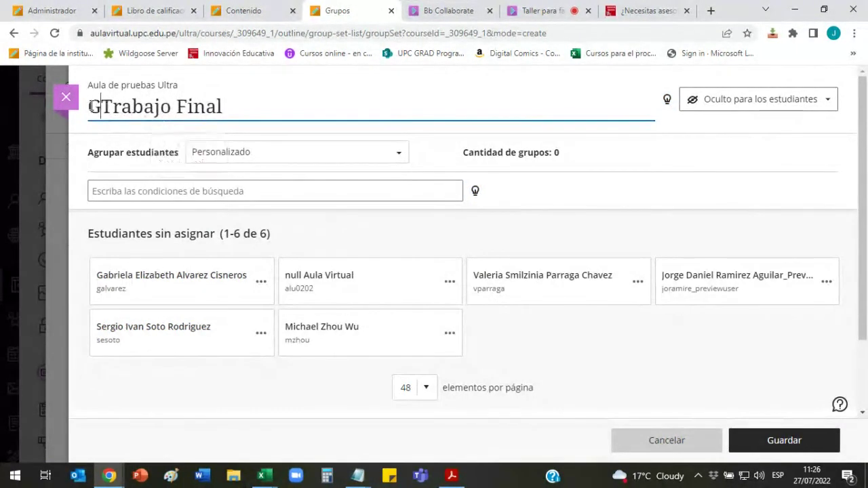
text(rupos)
key(BackSpace)
key(BackSpace)
key(BackSpace)
key(BackSpace)
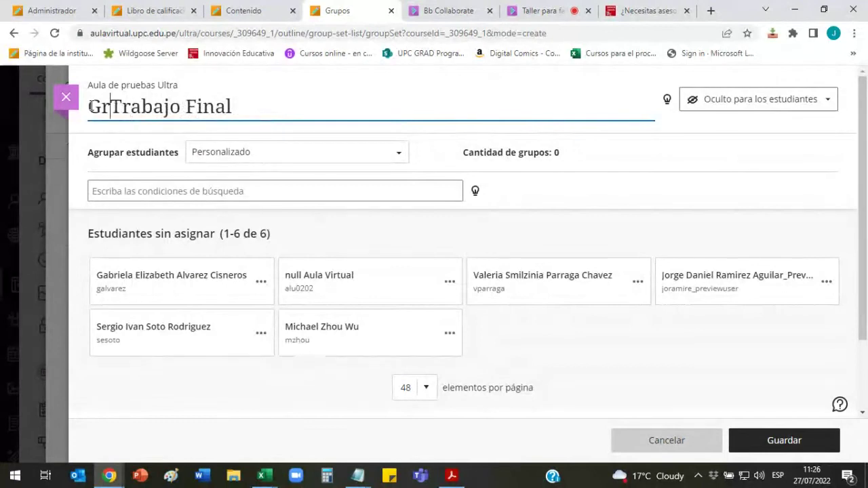
text(r)
key(BackSpace)
text(upos)
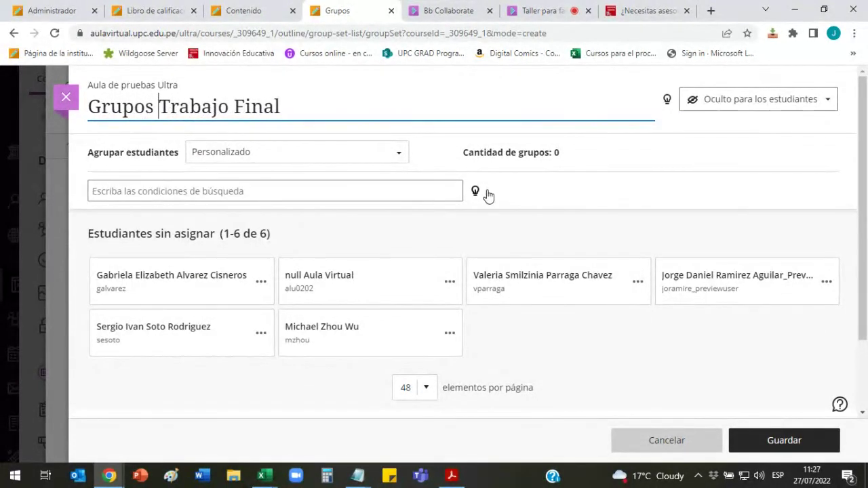
click(543, 200)
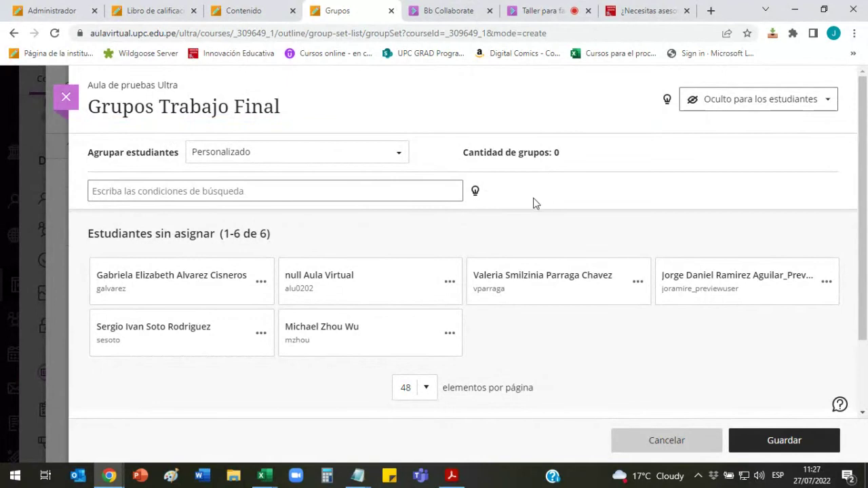
Step: Make the group set visible to students, keeping Personalizado as the grouping method
click(398, 158)
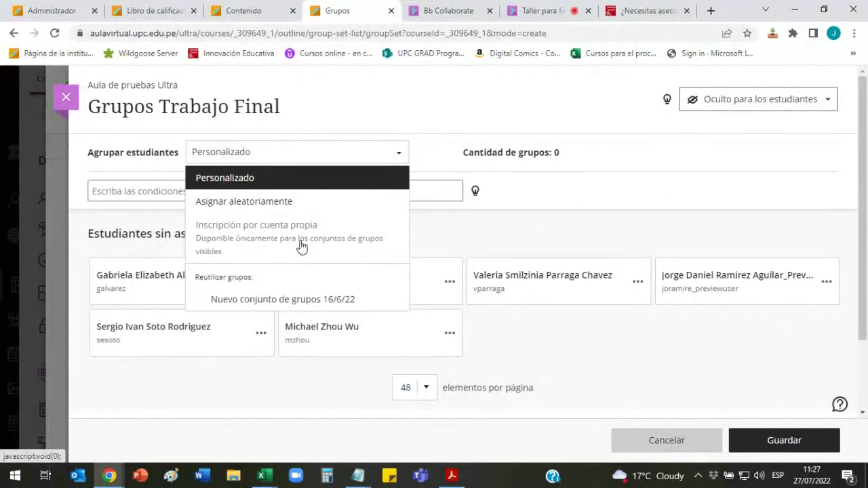
click(743, 106)
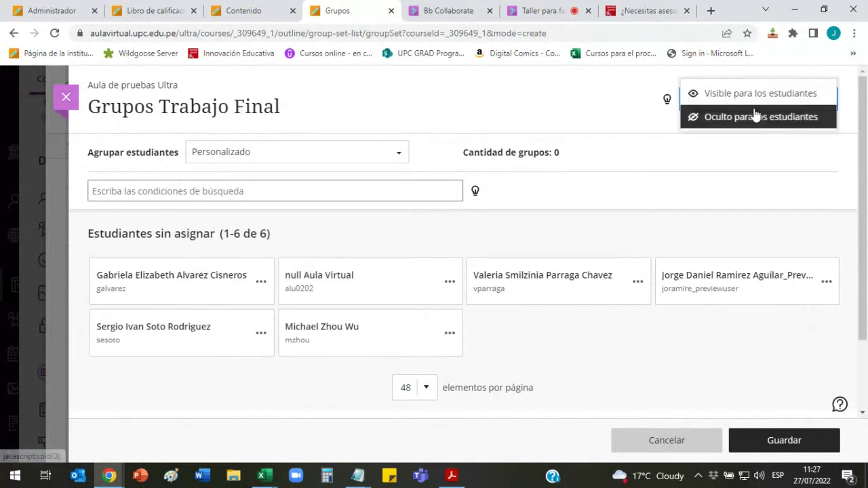
click(761, 99)
click(396, 156)
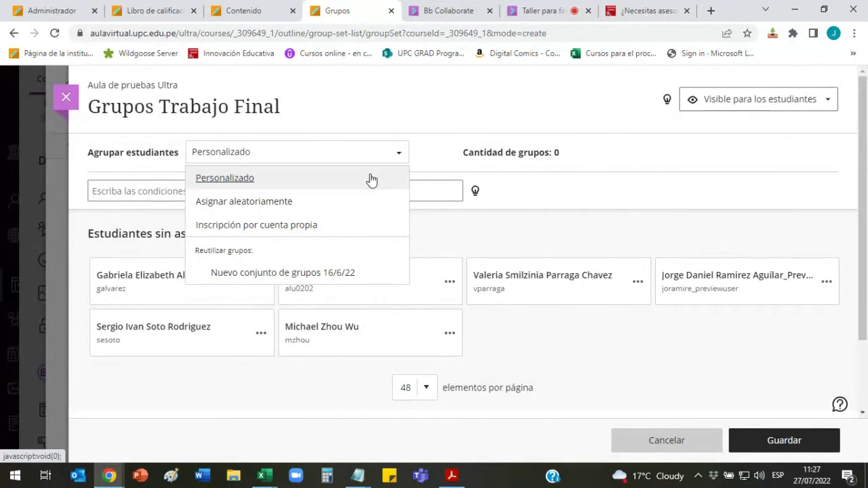
click(372, 180)
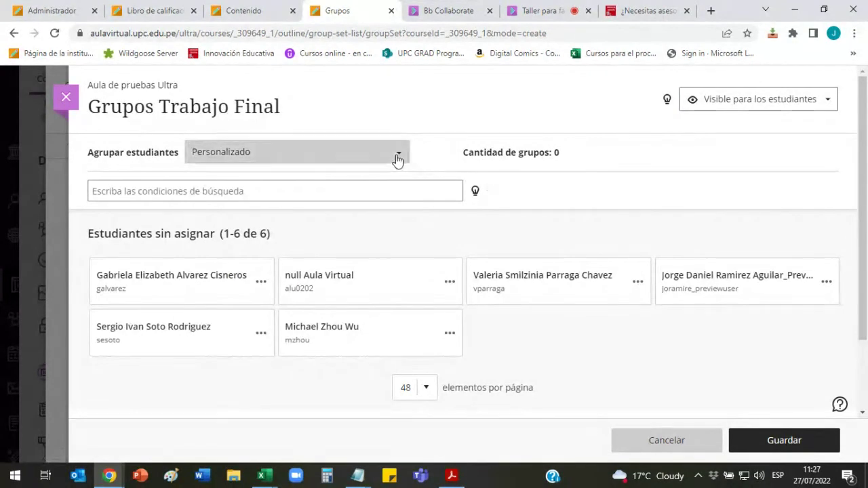
click(398, 159)
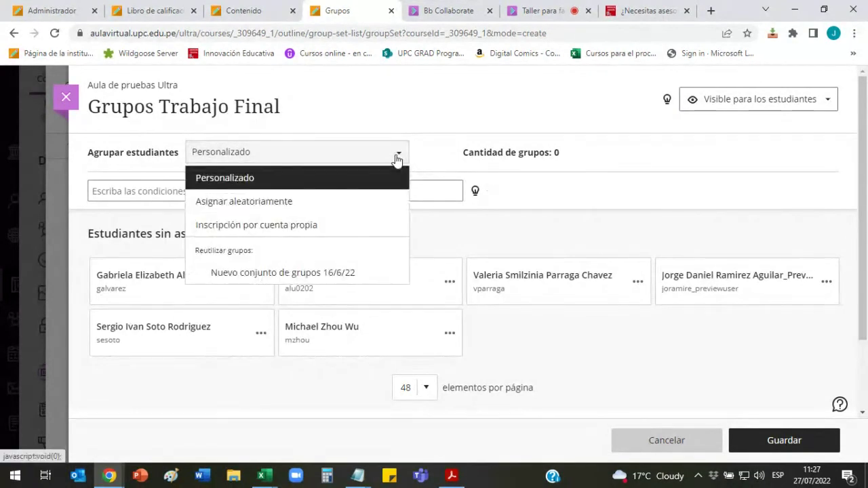
Step: Twice try Asignar aleatoriamente by Cantidad de grupos, undoing each with Cancelar asignación para todos
click(359, 211)
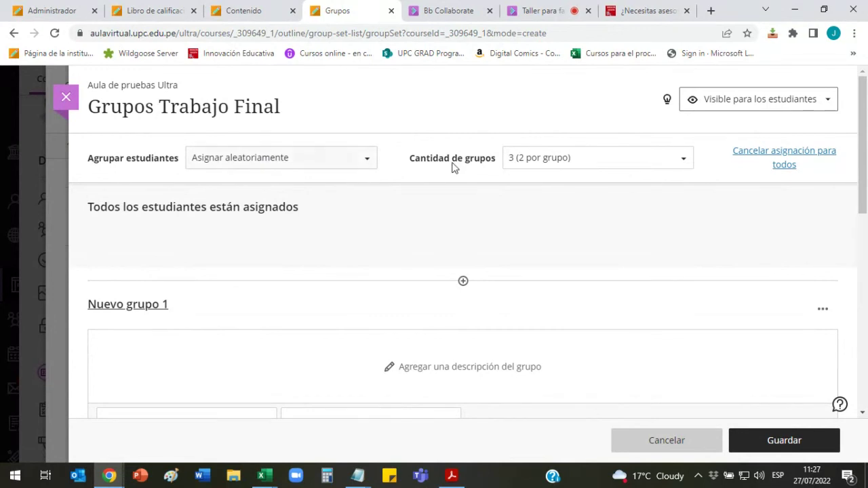
click(683, 164)
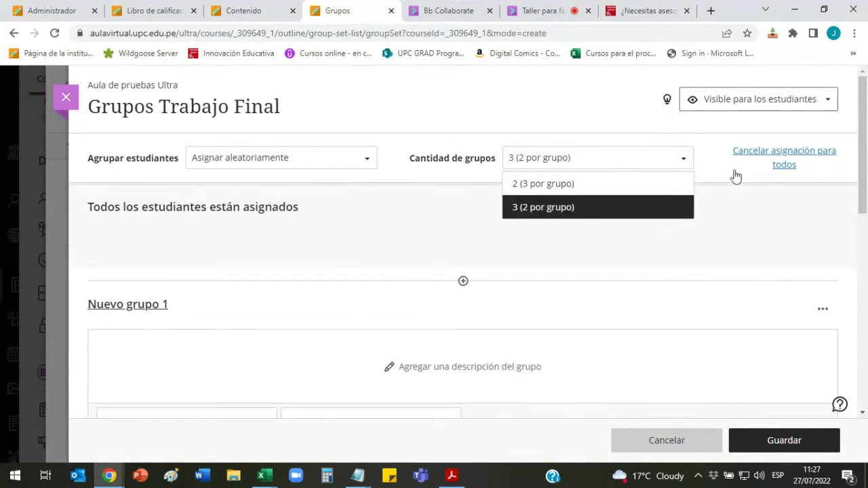
click(787, 166)
scroll(250, 232, down, 1)
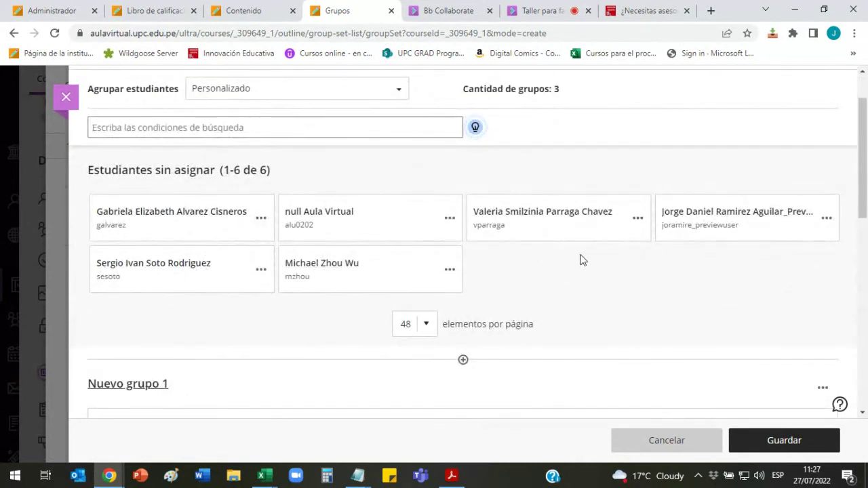
scroll(579, 258, down, 3)
scroll(580, 258, up, 4)
click(362, 156)
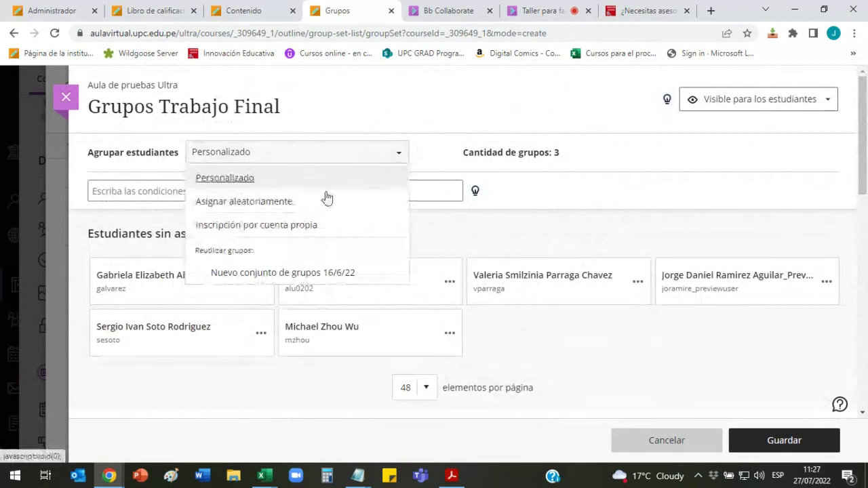
click(316, 203)
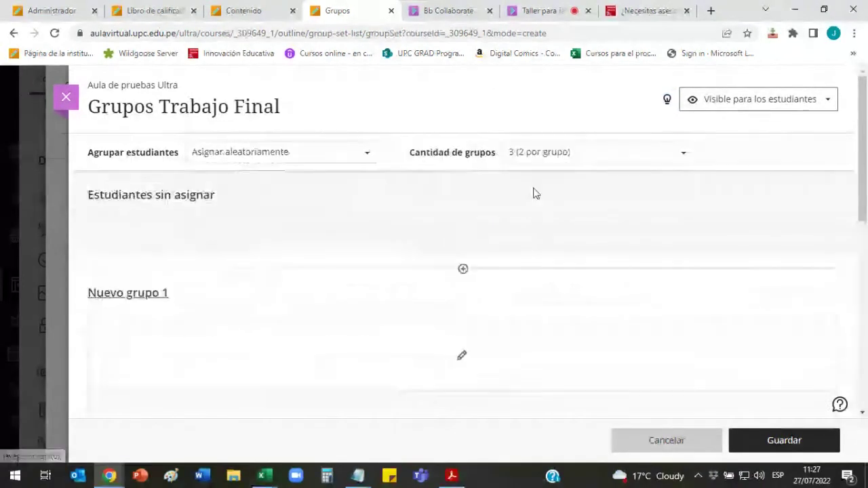
click(650, 163)
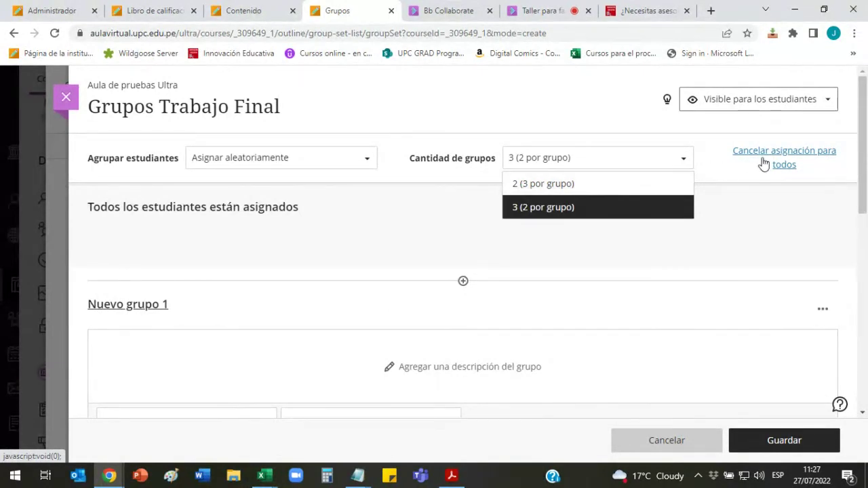
click(785, 160)
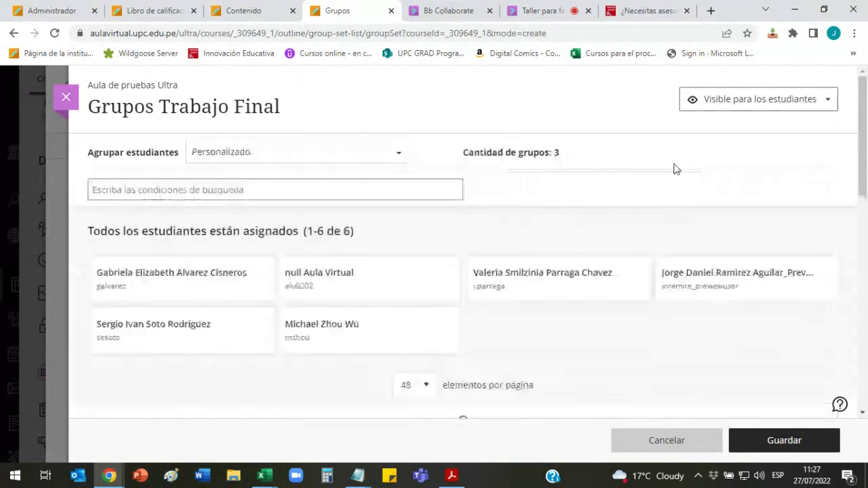
click(400, 152)
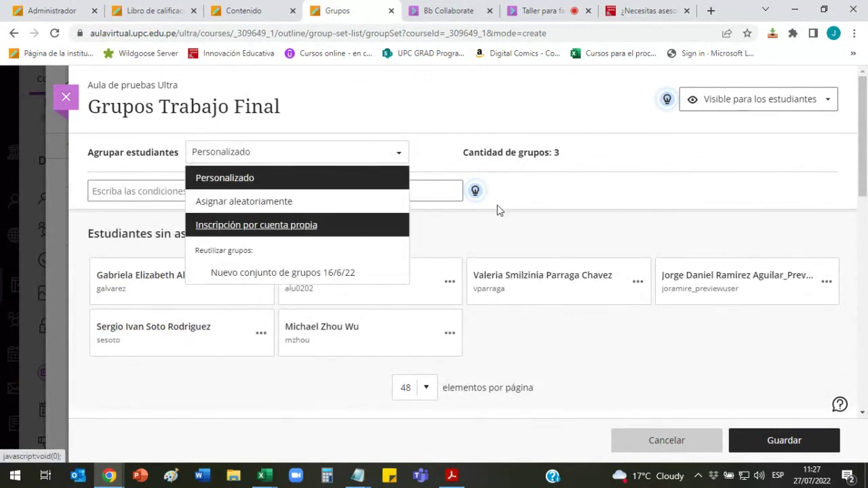
Step: Review the Inscripción por cuenta propia options, then discard the unsaved Grupos Trabajo Final set
key(Return)
scroll(570, 197, down, 3)
scroll(475, 210, up, 2)
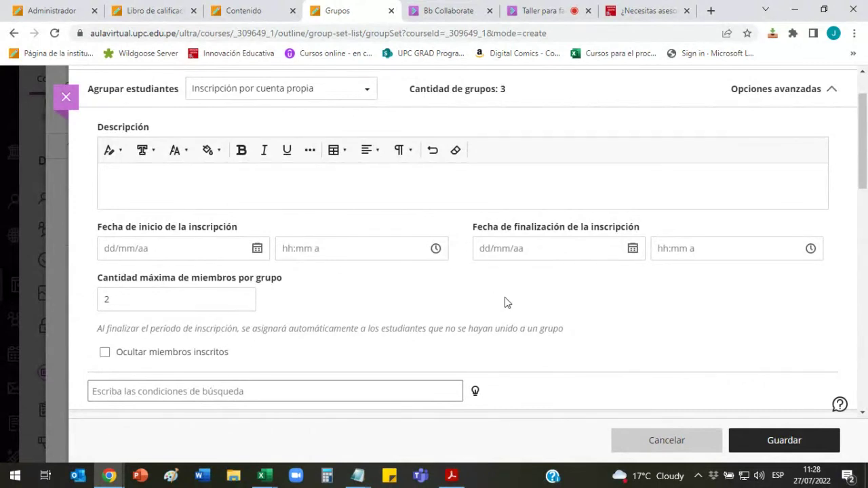
scroll(504, 302, up, 2)
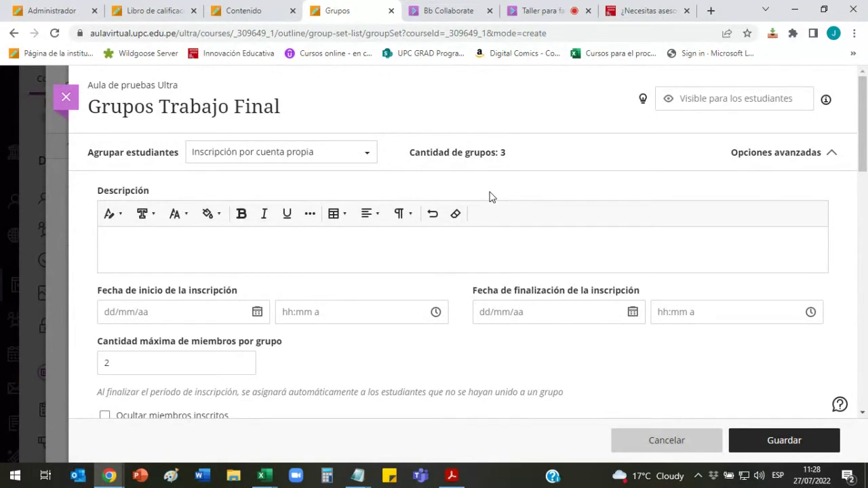
scroll(553, 195, down, 5)
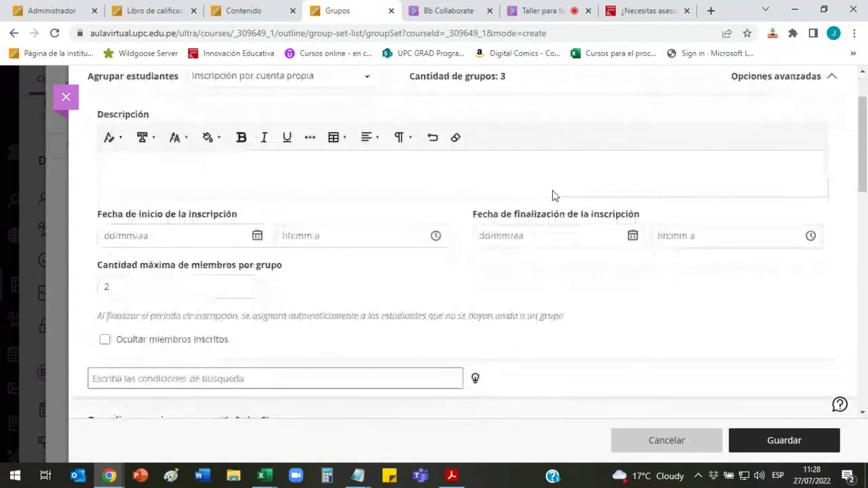
scroll(554, 240, down, 3)
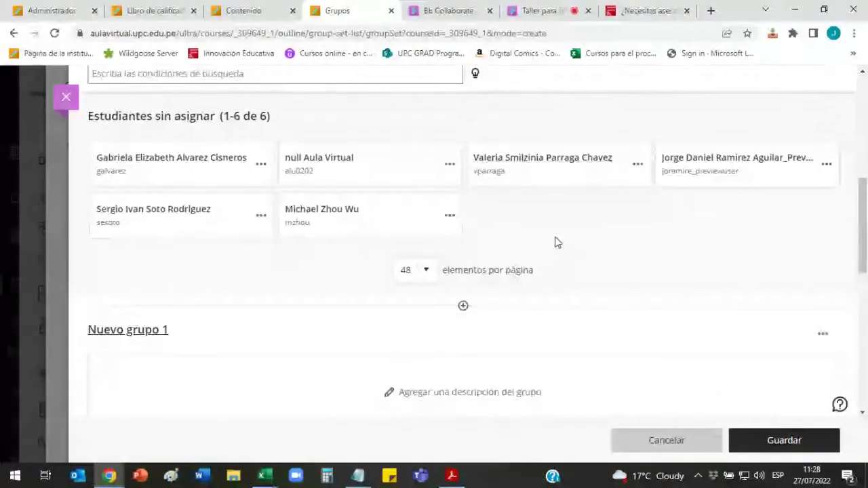
scroll(554, 242, up, 4)
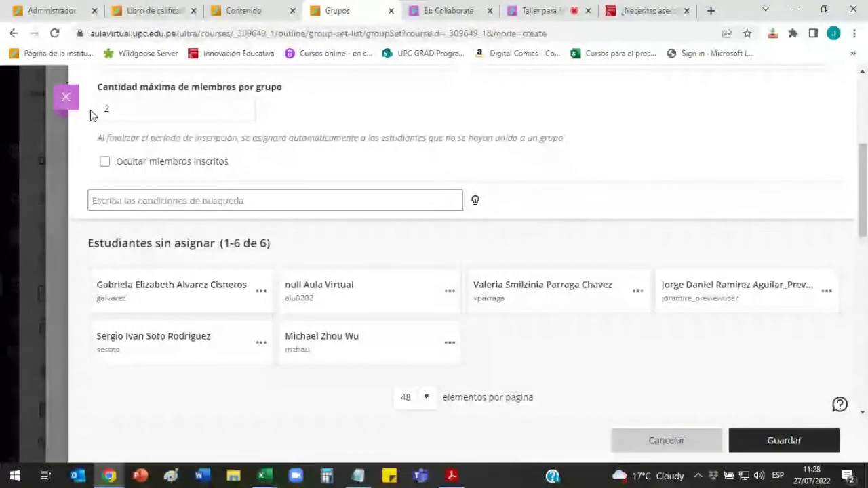
key(Escape)
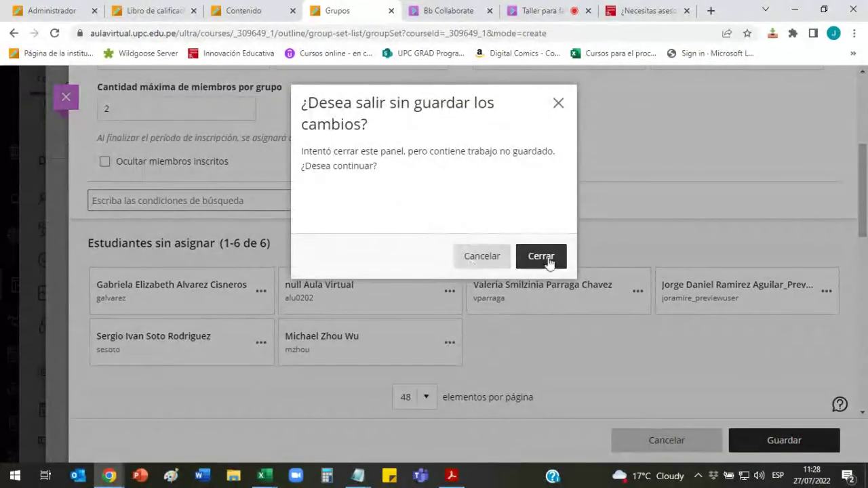
click(548, 258)
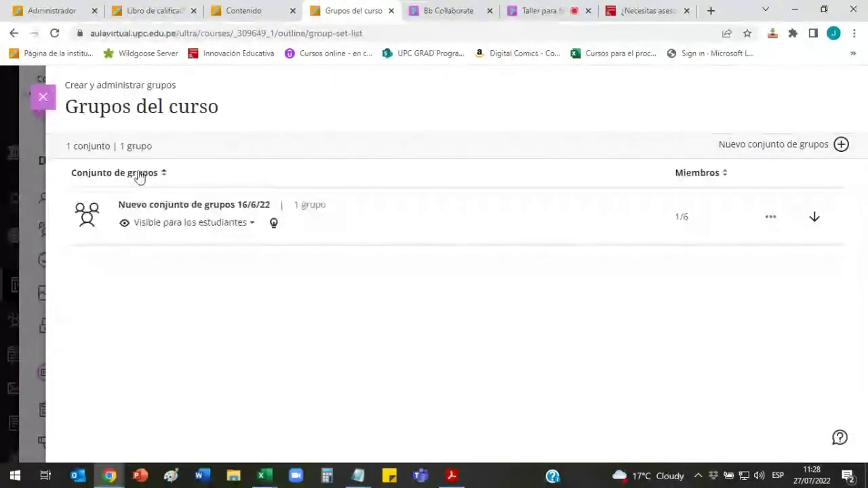
Step: Reopen the course group sets and start a new set with custom grouping
click(43, 96)
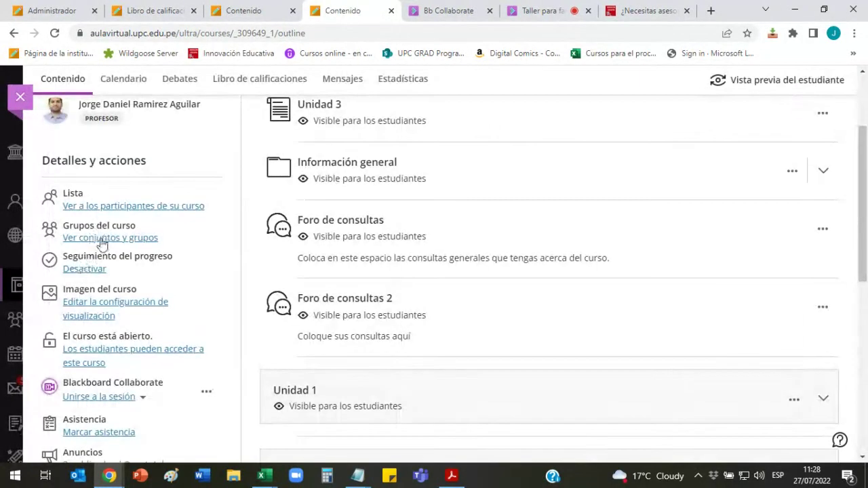
click(101, 239)
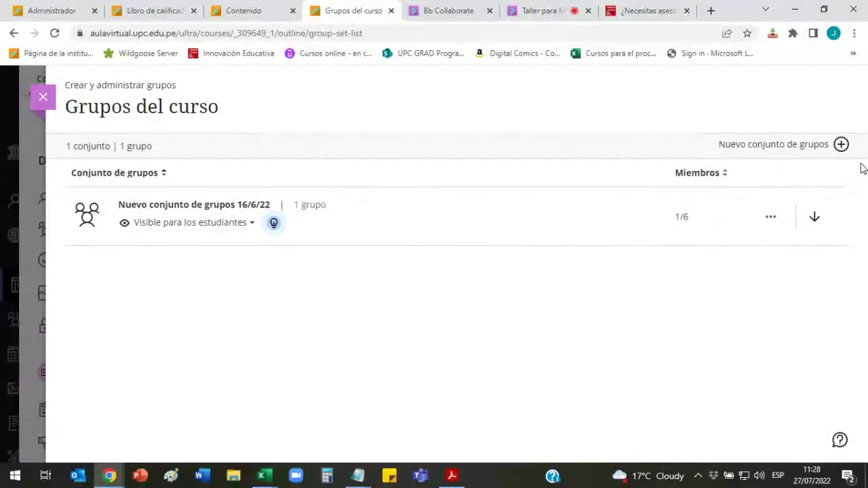
click(841, 145)
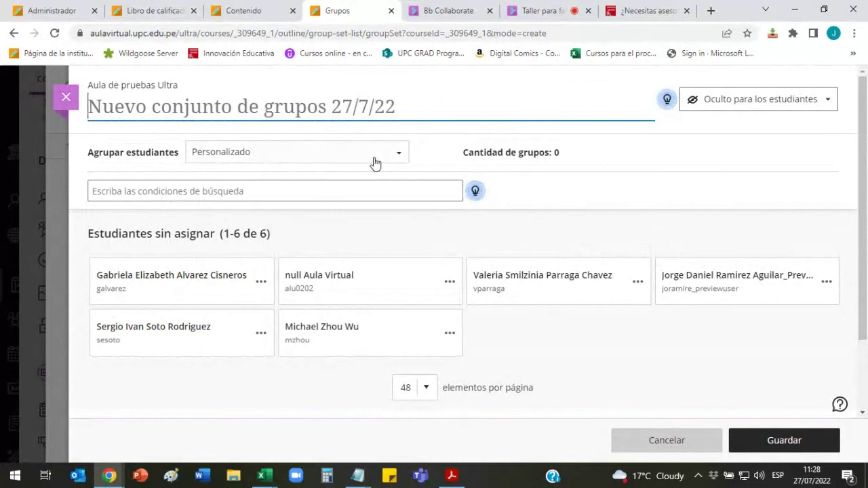
click(397, 153)
click(262, 183)
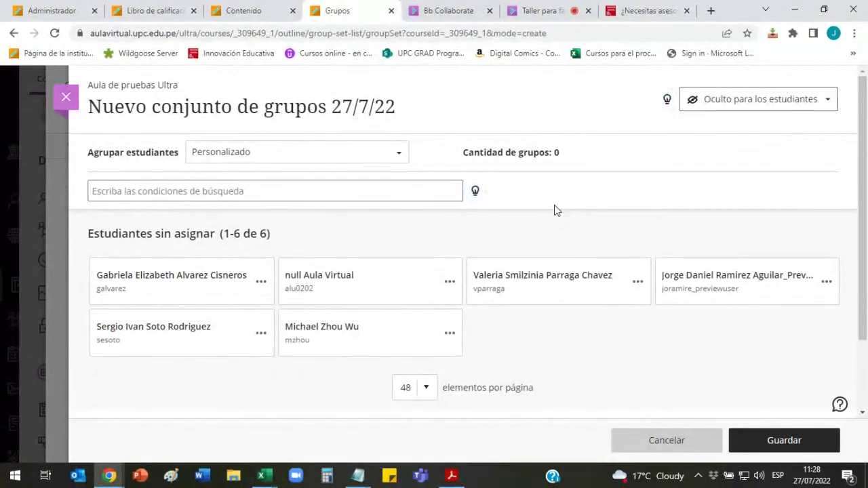
Step: Make the set visible to students and add one empty group, Nuevo grupo 1
click(735, 103)
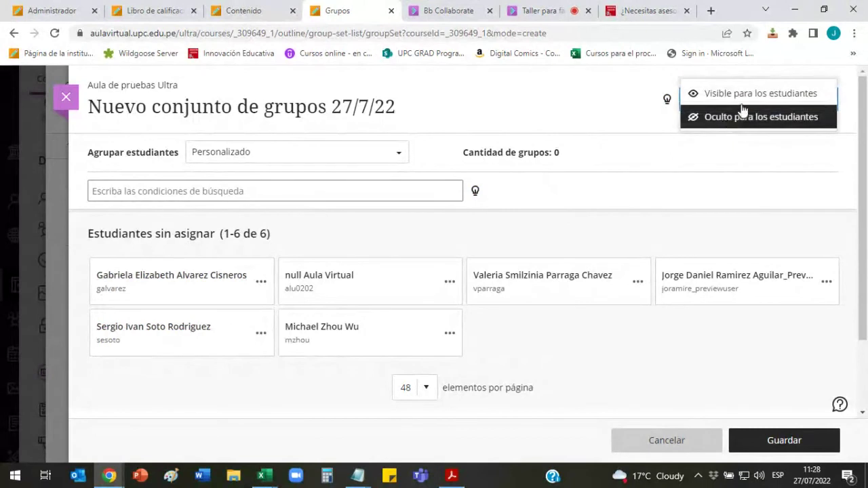
click(746, 100)
scroll(638, 256, down, 3)
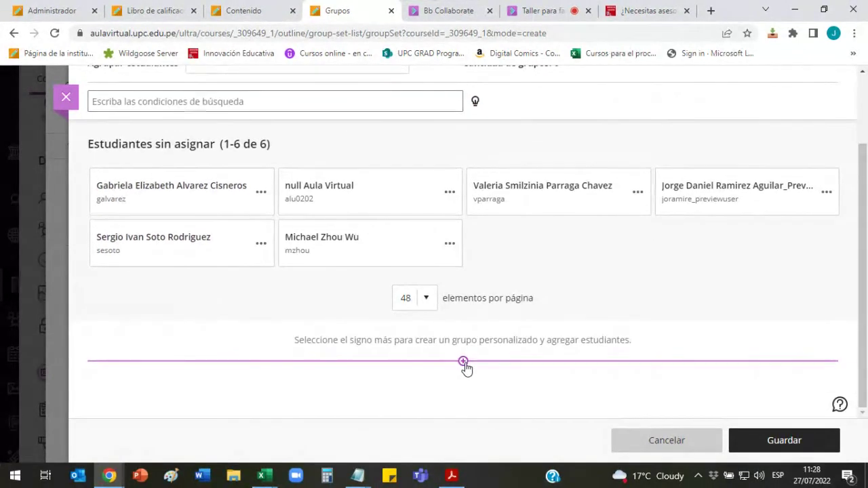
click(463, 362)
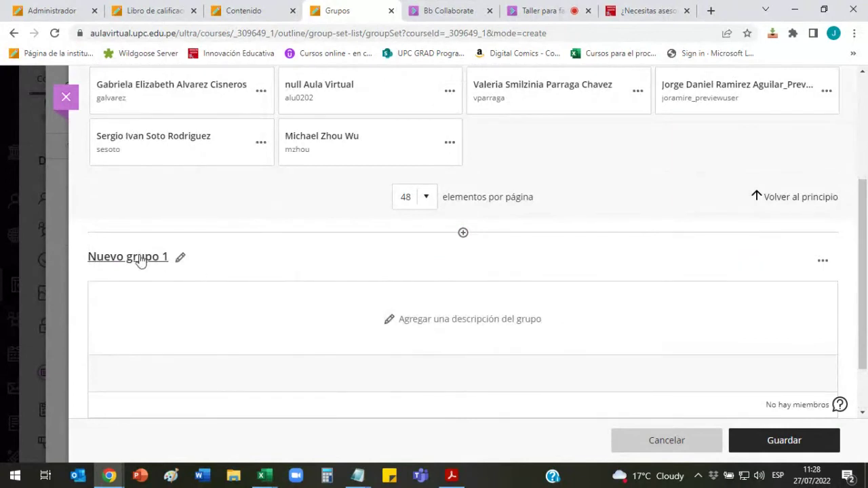
scroll(531, 285, down, 2)
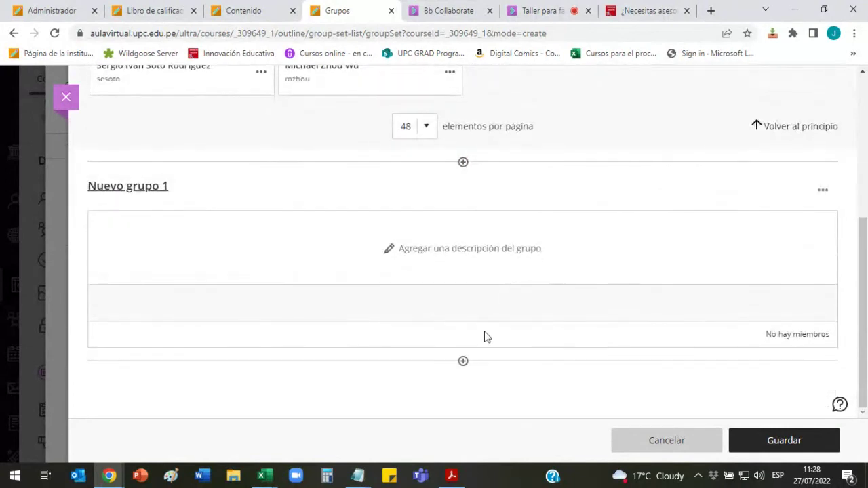
Step: Add a second empty group and select three unassigned students
click(464, 362)
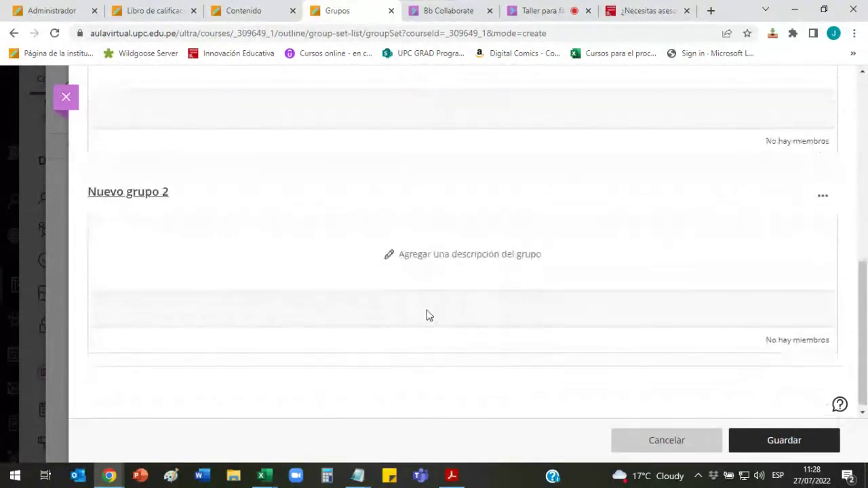
scroll(495, 285, up, 5)
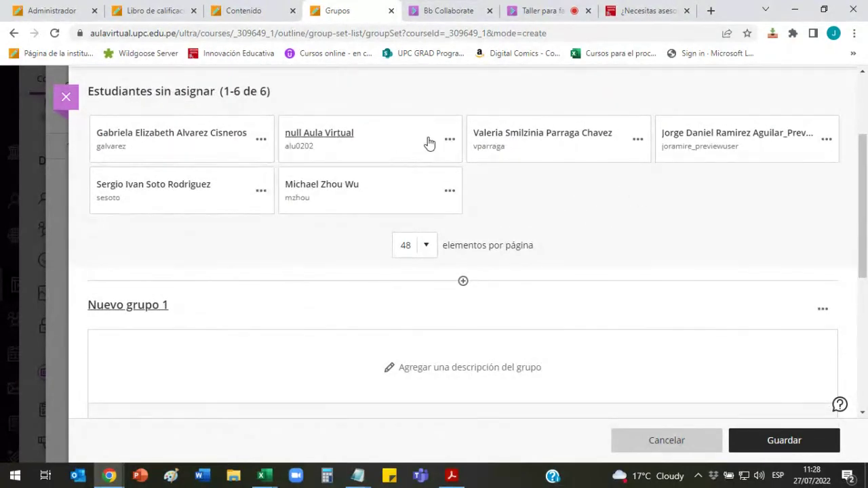
click(223, 155)
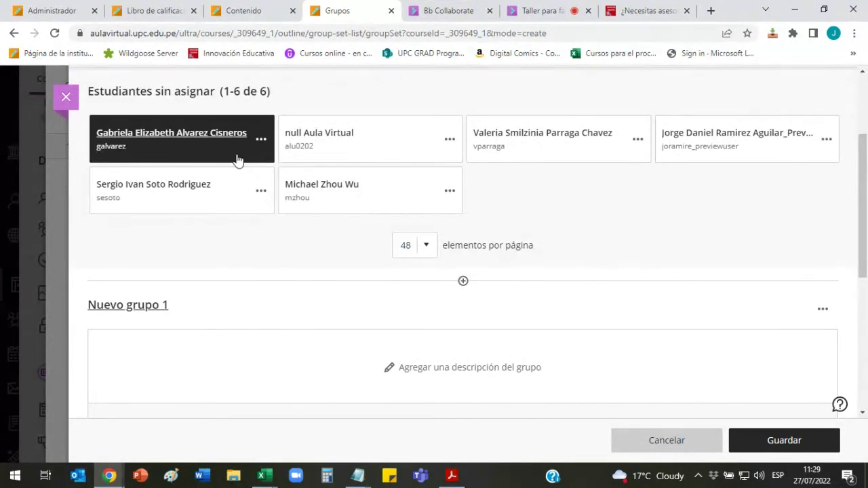
click(411, 160)
click(570, 157)
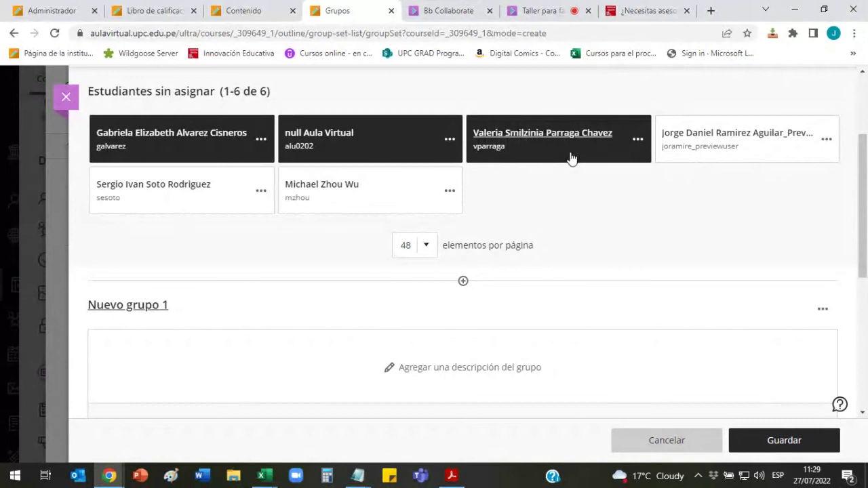
Step: Reselect the three students and place them in Nuevo grupo 1
click(637, 141)
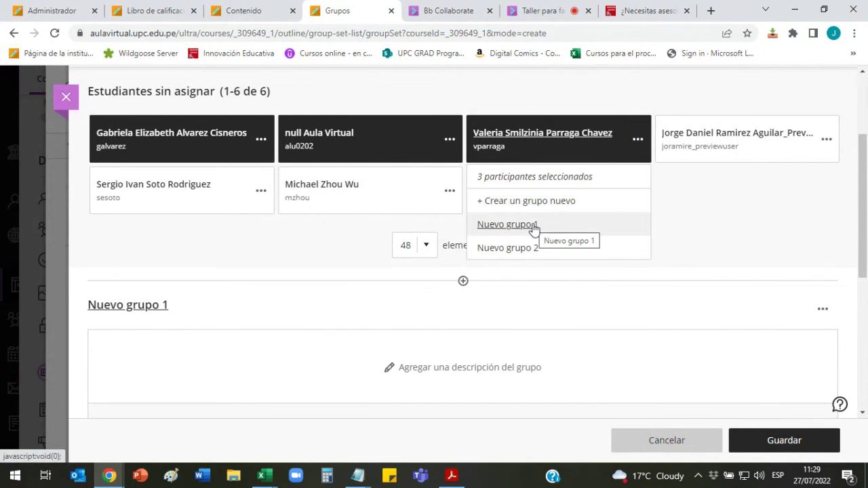
click(610, 154)
click(430, 151)
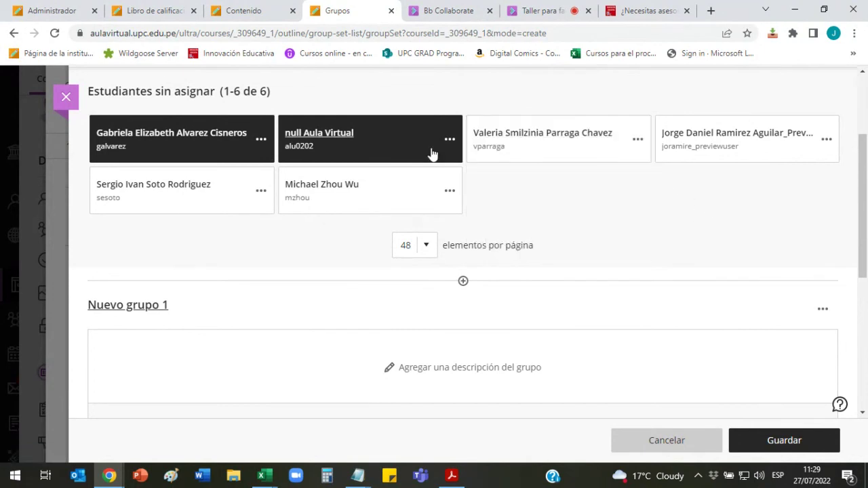
click(247, 155)
click(187, 159)
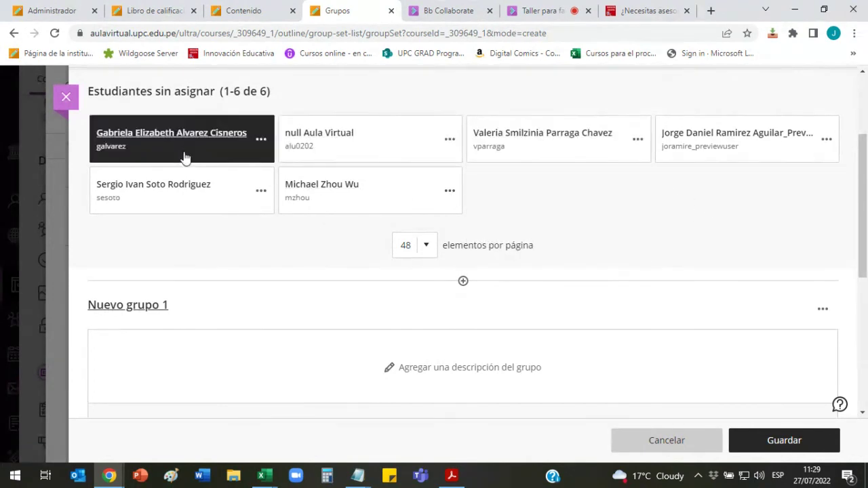
click(372, 159)
click(533, 159)
click(640, 141)
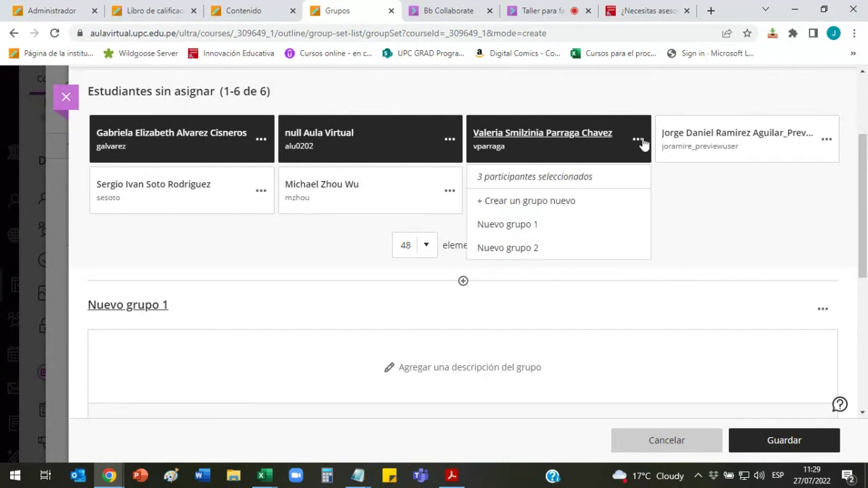
click(515, 229)
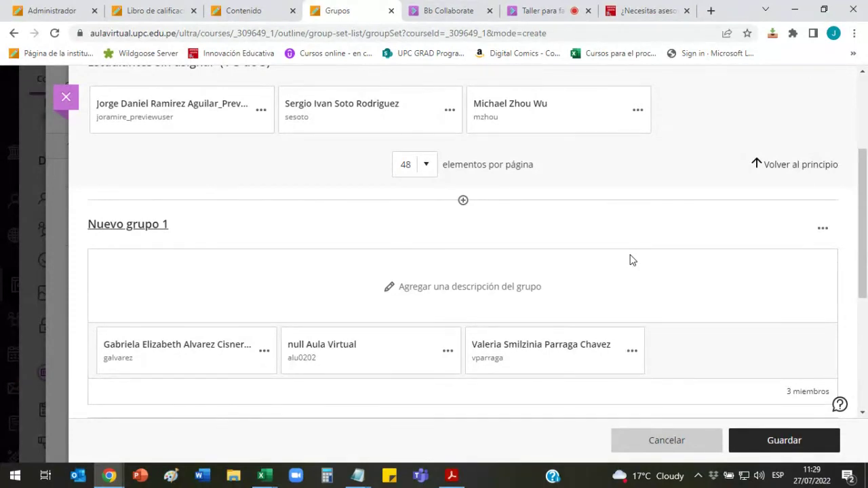
scroll(629, 259, up, 3)
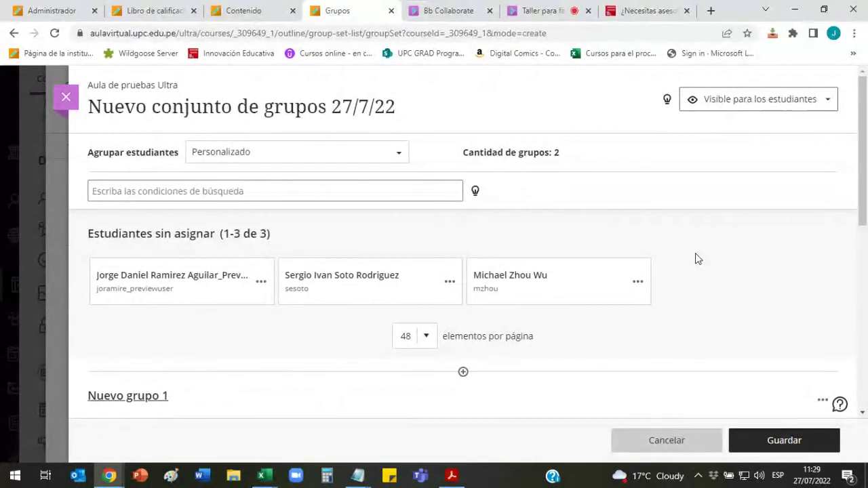
scroll(697, 258, down, 1)
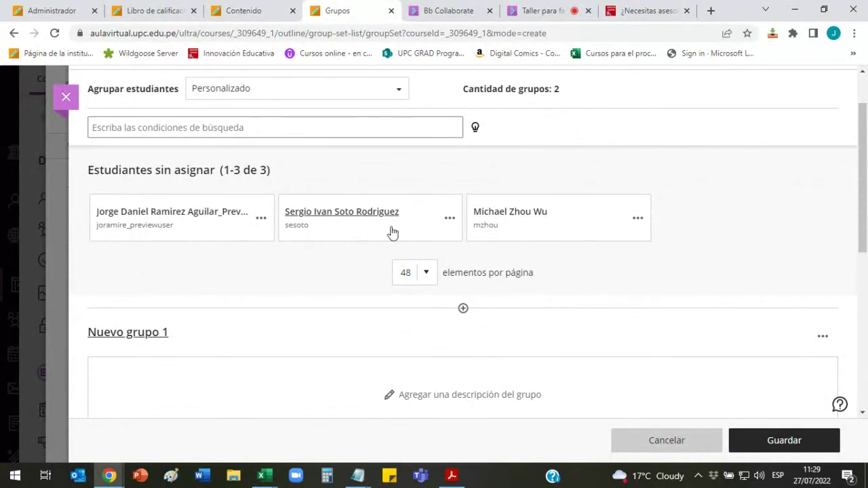
scroll(643, 219, up, 1)
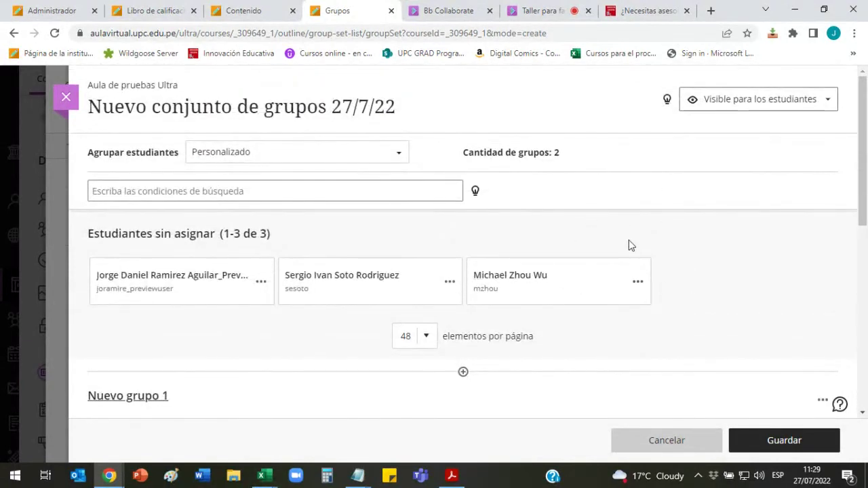
scroll(628, 245, down, 1)
scroll(726, 237, down, 3)
scroll(220, 153, up, 1)
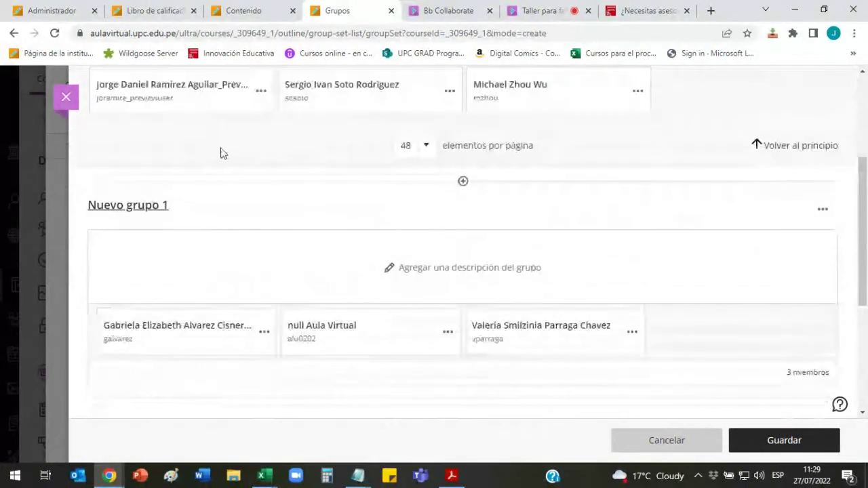
scroll(220, 153, up, 2)
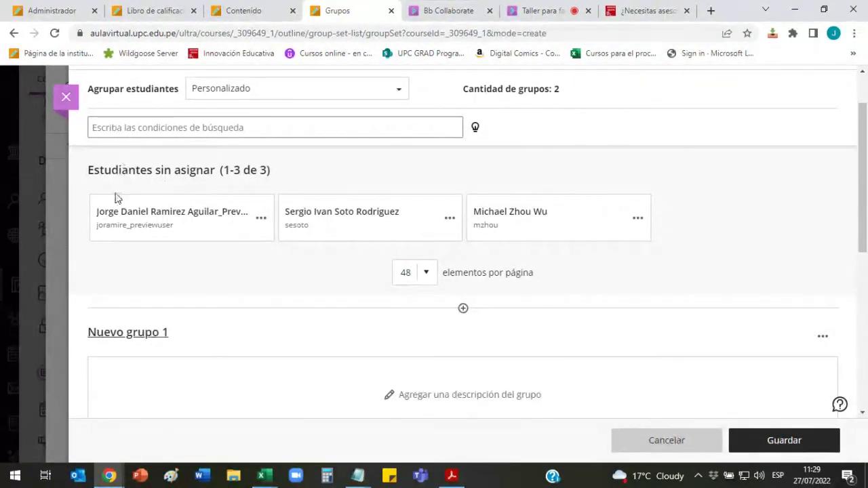
scroll(149, 195, down, 2)
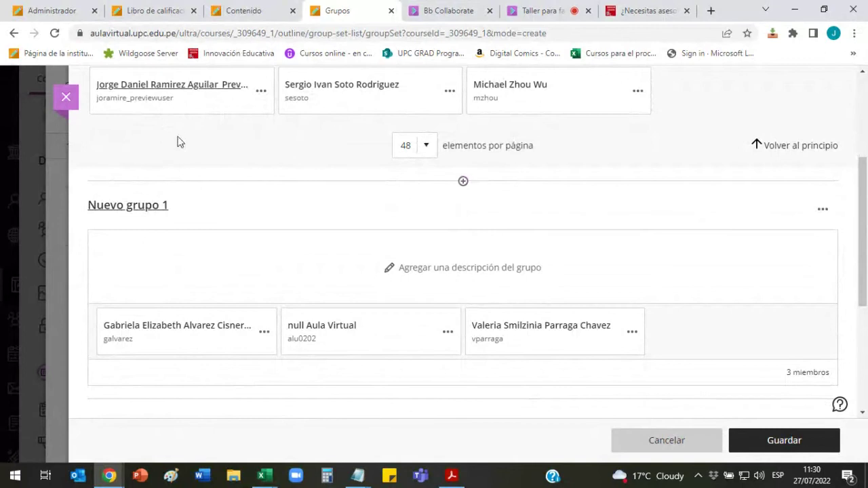
scroll(201, 183, up, 1)
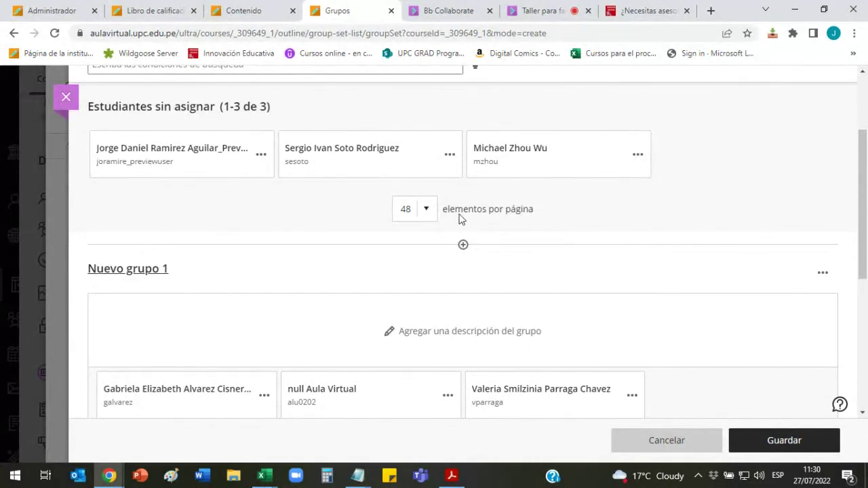
Step: Check the students-per-page setting, leaving it unchanged
click(426, 210)
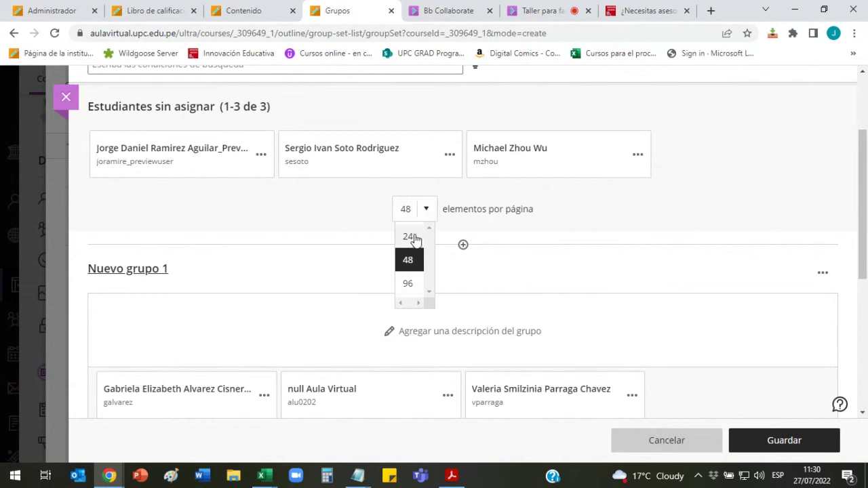
click(735, 179)
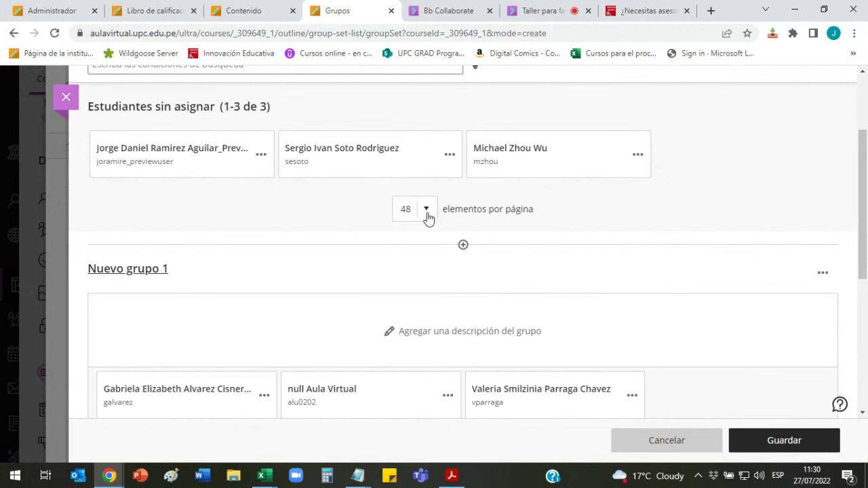
click(427, 212)
click(736, 178)
Step: Select the three remaining unassigned students and move them into Nuevo grupo 2
click(236, 175)
click(403, 178)
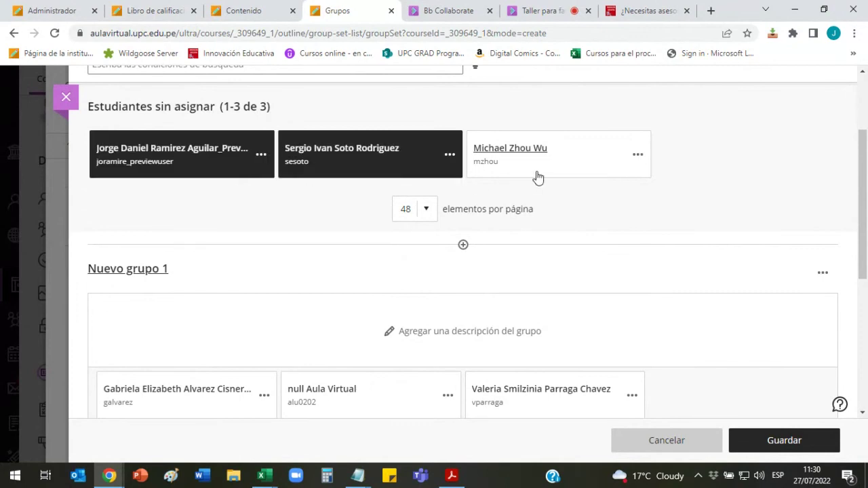
click(540, 177)
scroll(682, 203, up, 2)
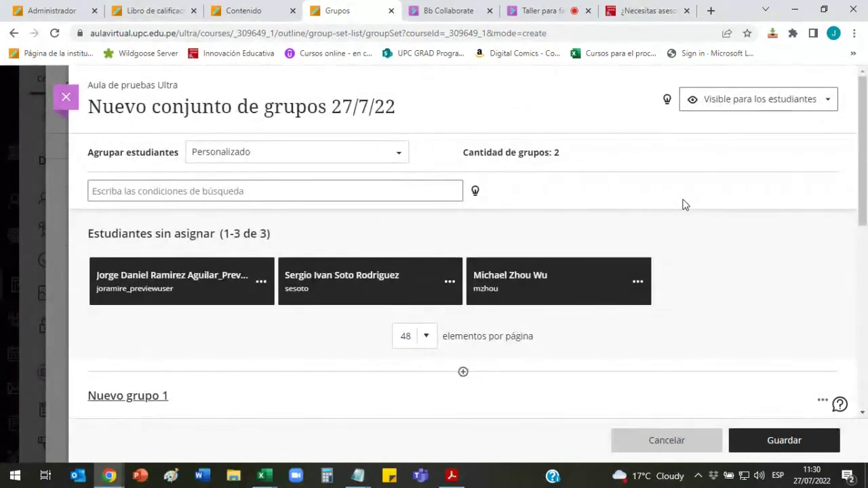
scroll(682, 203, down, 1)
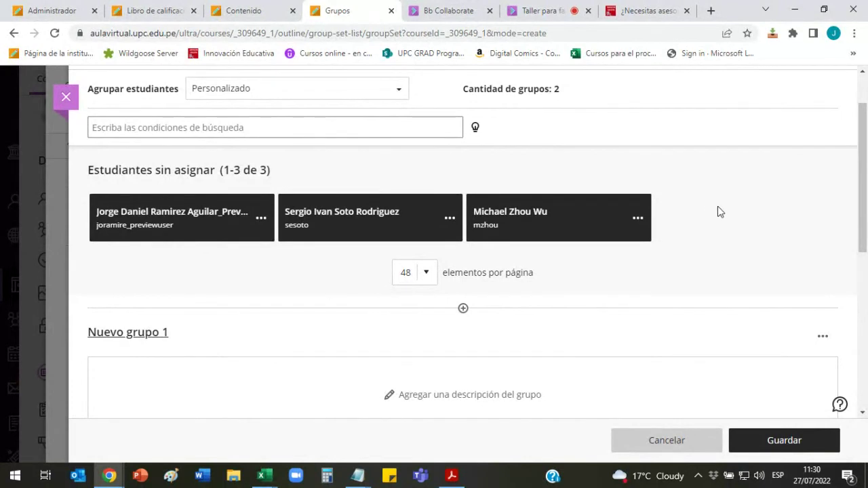
scroll(720, 213, down, 1)
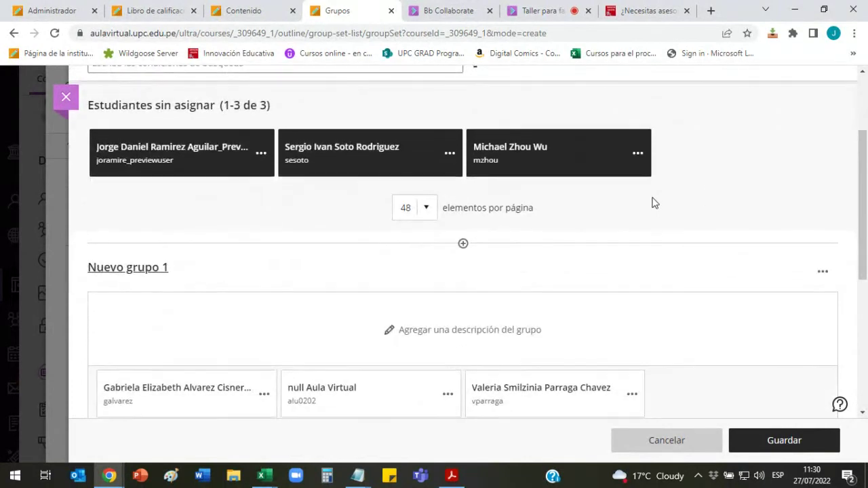
scroll(655, 201, down, 2)
scroll(653, 199, down, 1)
scroll(653, 199, up, 3)
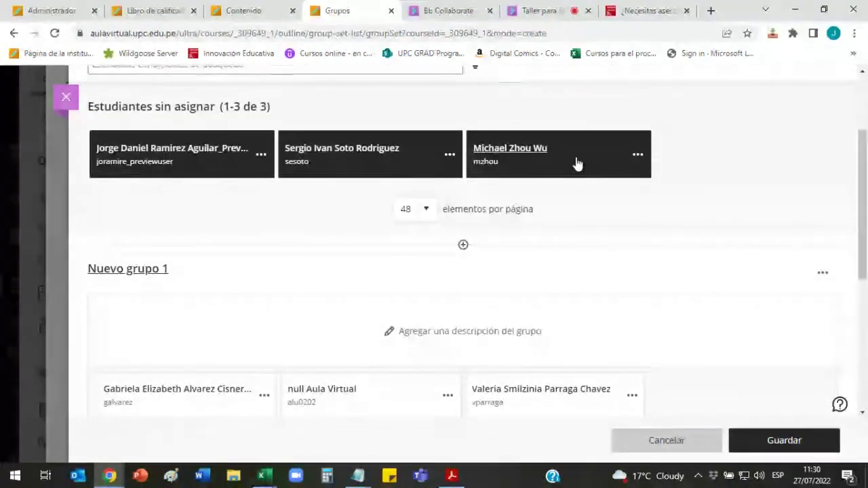
scroll(546, 170, down, 4)
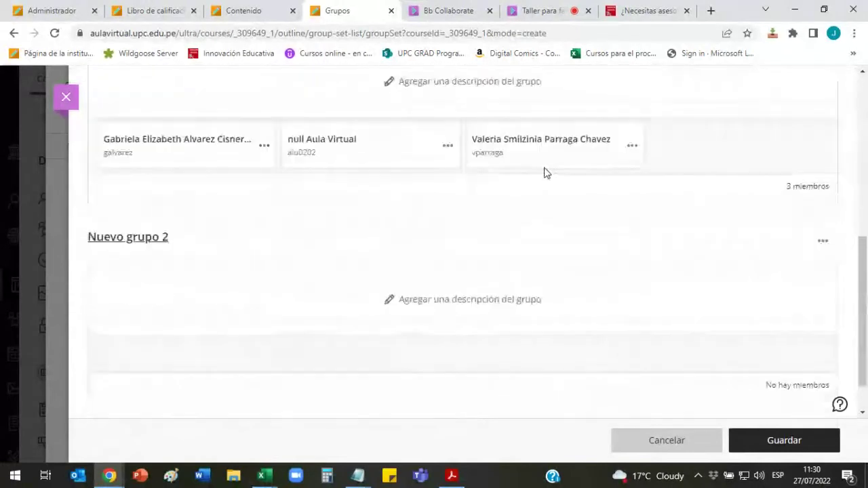
scroll(546, 172, up, 3)
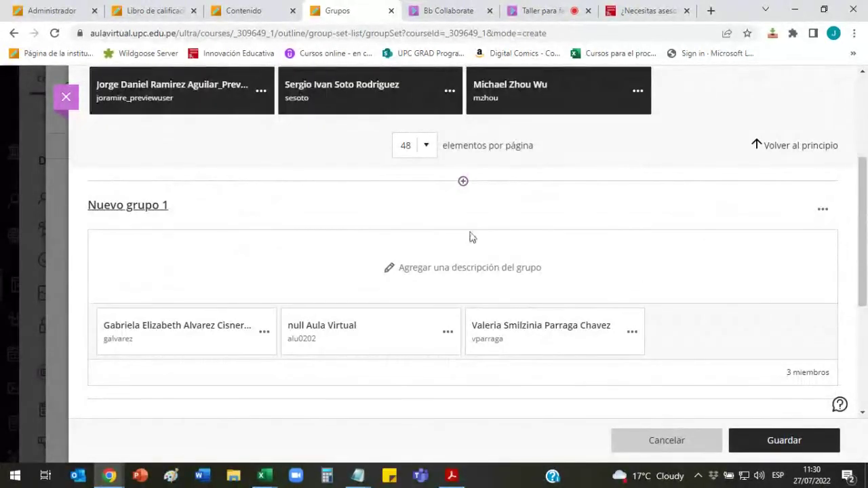
scroll(551, 210, up, 1)
scroll(666, 205, up, 1)
scroll(666, 201, down, 1)
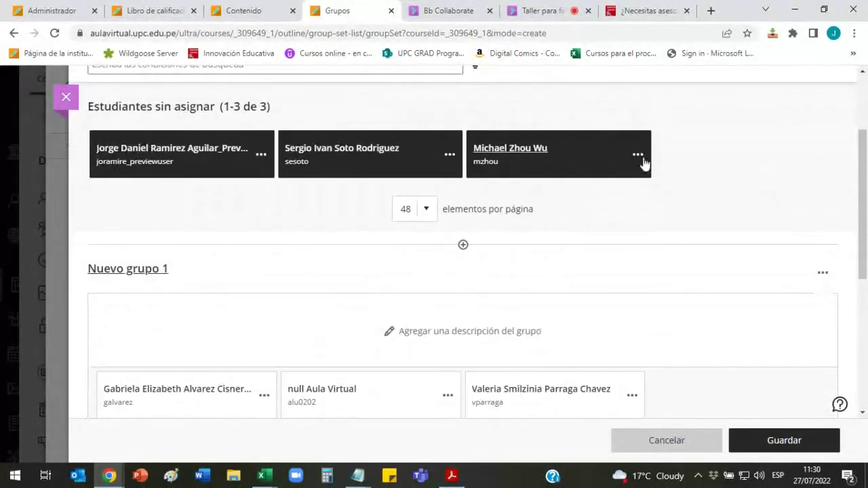
click(637, 155)
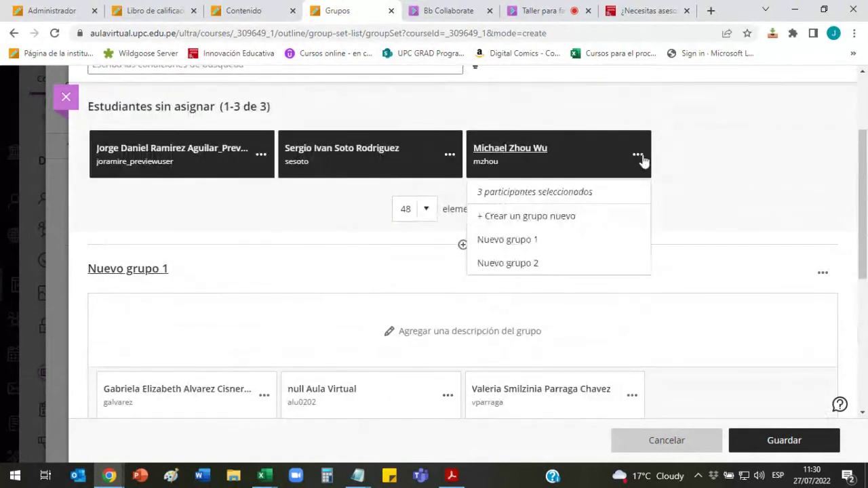
click(521, 268)
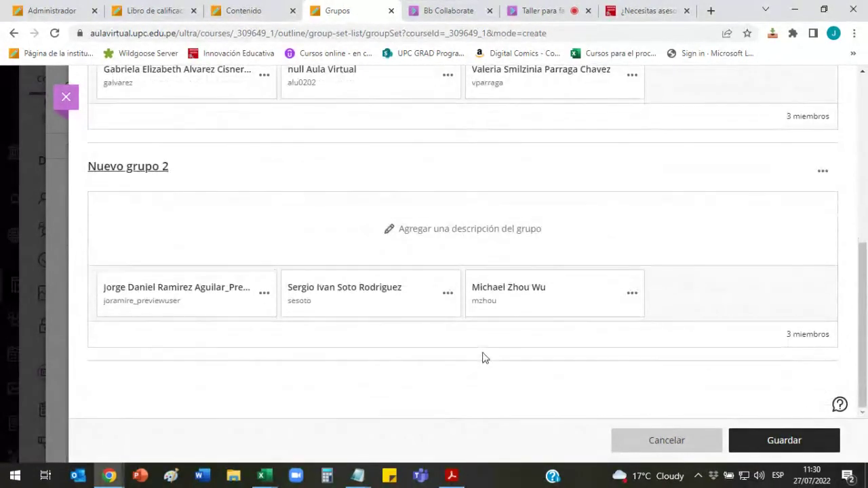
Step: Remove two students from Nuevo grupo 2, leaving them unassigned
click(632, 293)
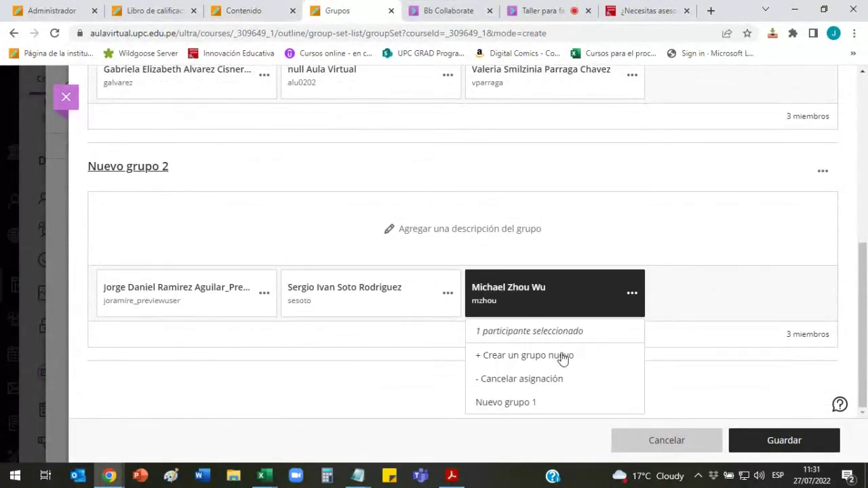
click(519, 386)
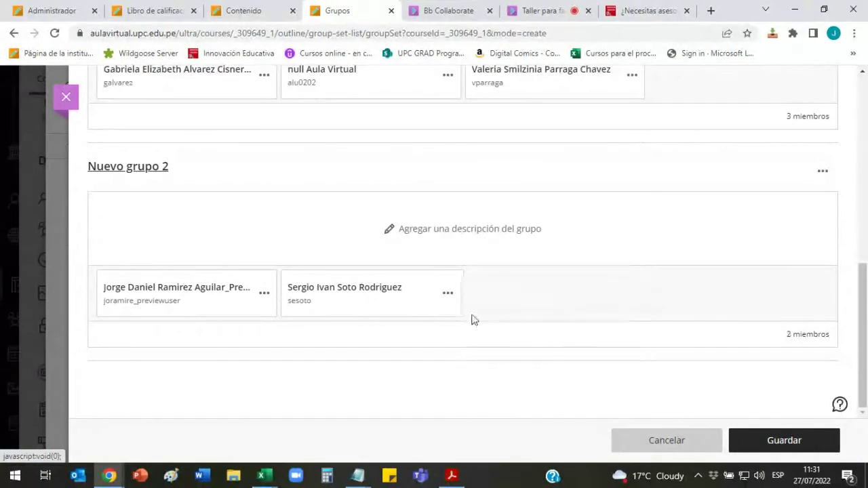
click(447, 293)
click(361, 380)
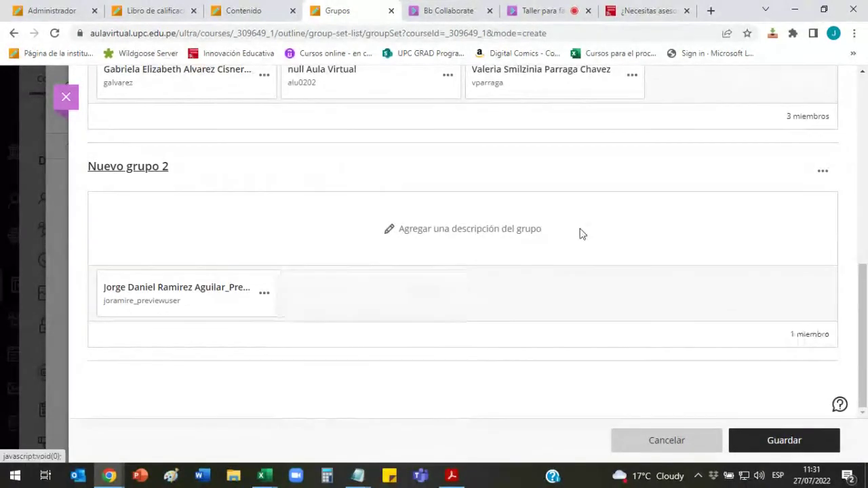
scroll(593, 219, up, 5)
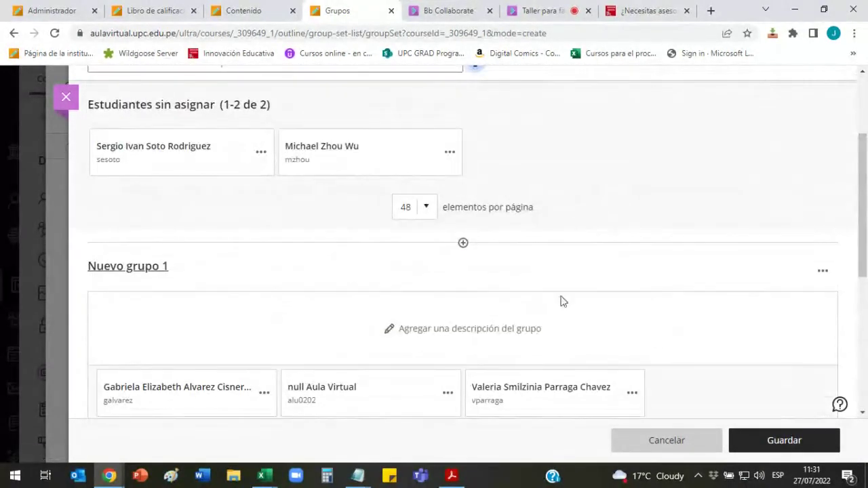
scroll(475, 284, down, 5)
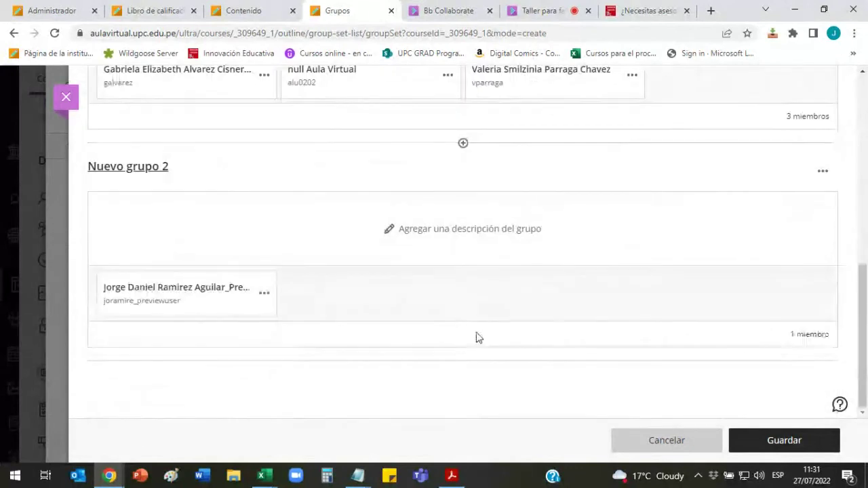
scroll(469, 268, up, 5)
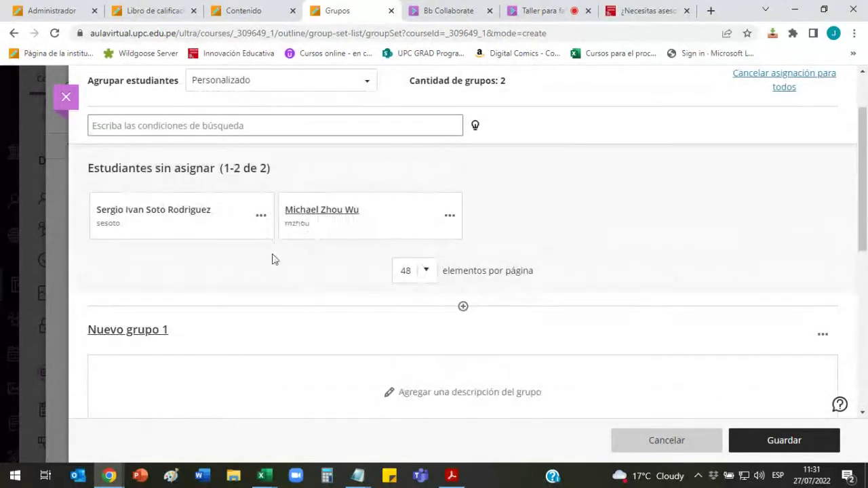
Step: Add both unassigned students to Nuevo grupo 2 so every student has a group
click(242, 234)
click(400, 234)
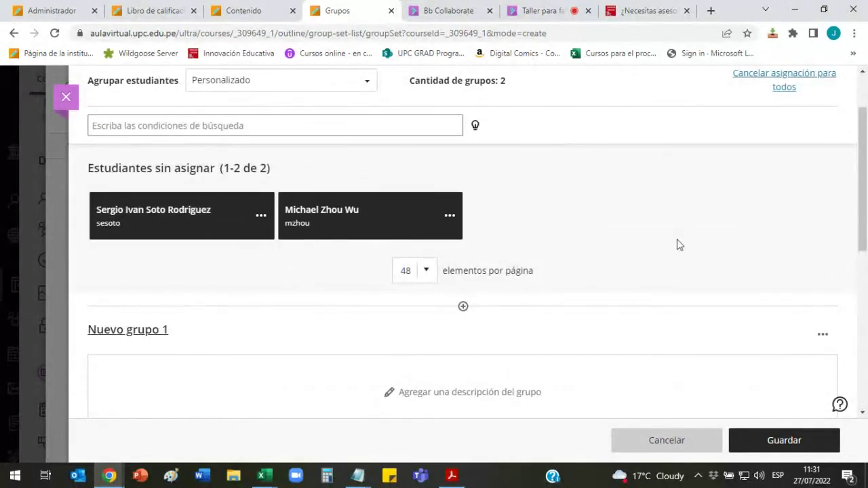
click(450, 215)
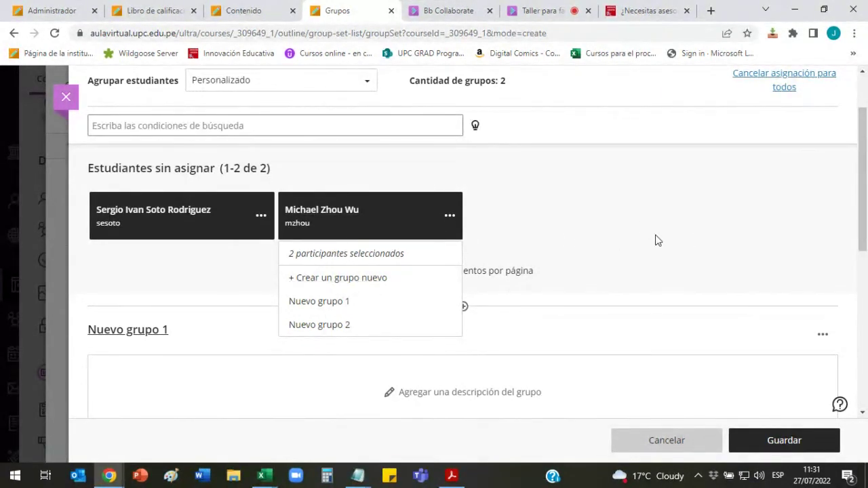
click(688, 246)
scroll(687, 246, down, 6)
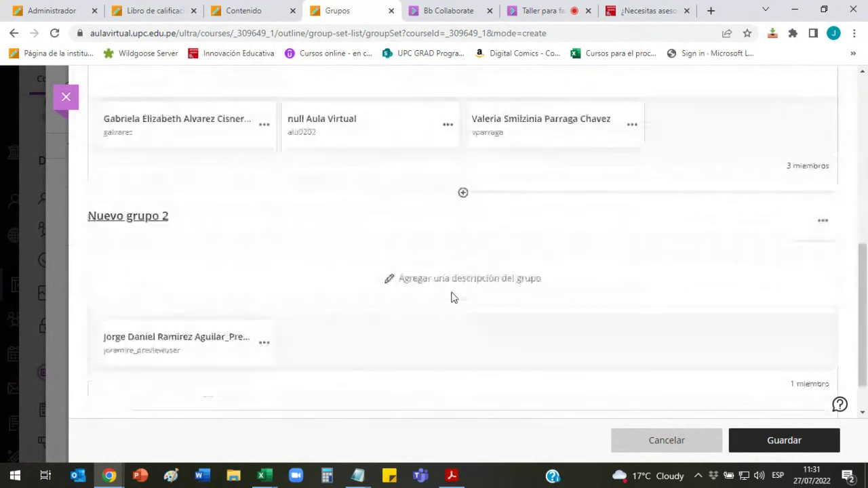
scroll(308, 203, up, 3)
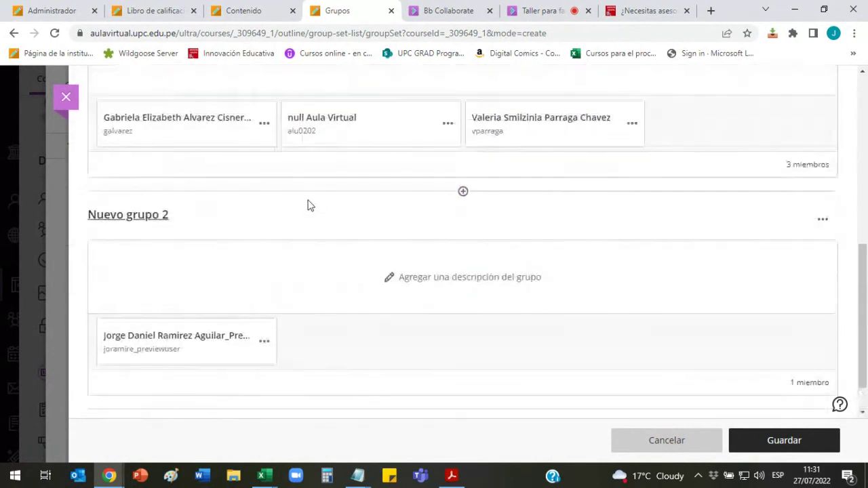
scroll(372, 272, up, 3)
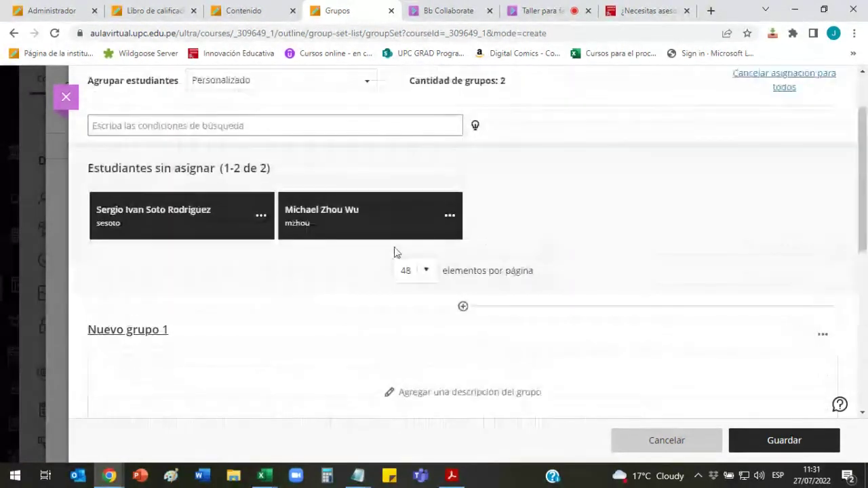
click(449, 217)
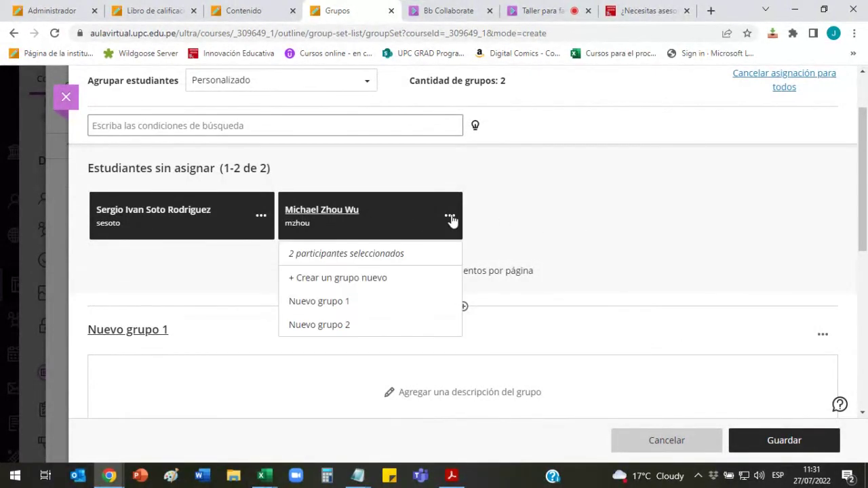
click(339, 326)
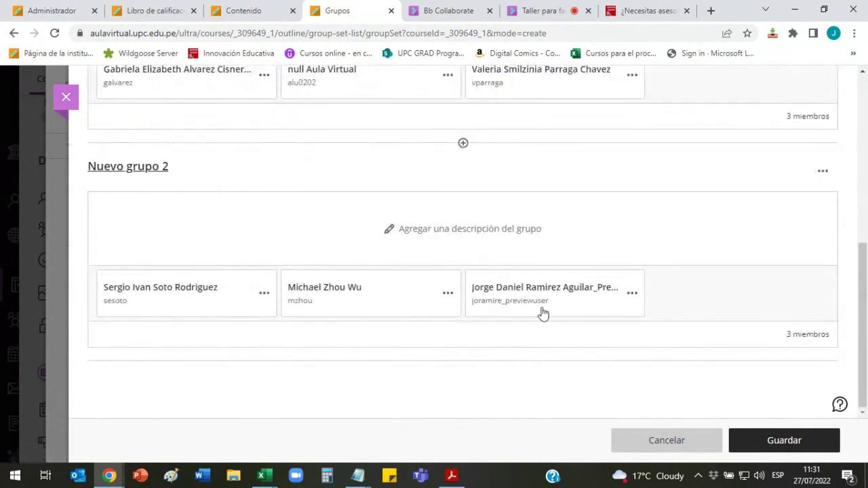
scroll(541, 312, up, 3)
scroll(556, 292, up, 3)
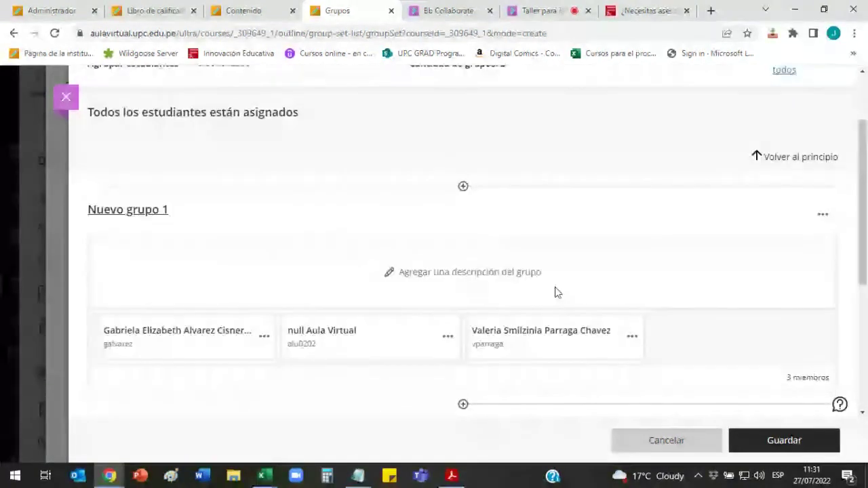
scroll(571, 277, down, 2)
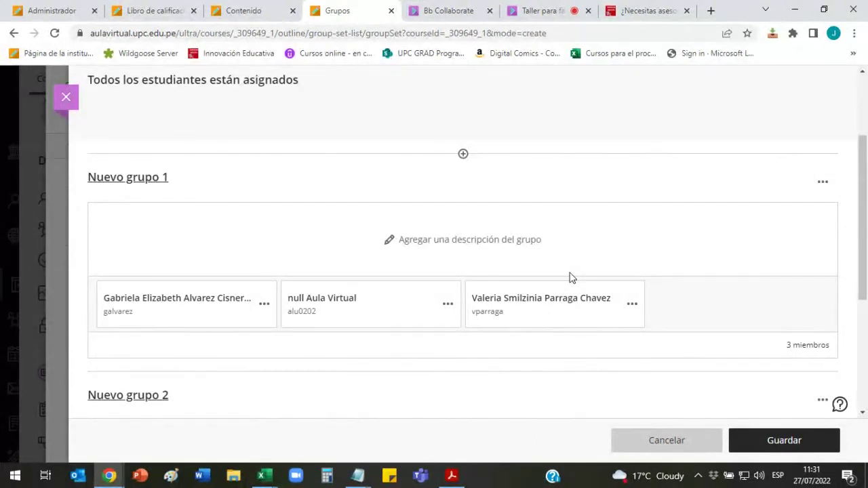
scroll(570, 277, up, 2)
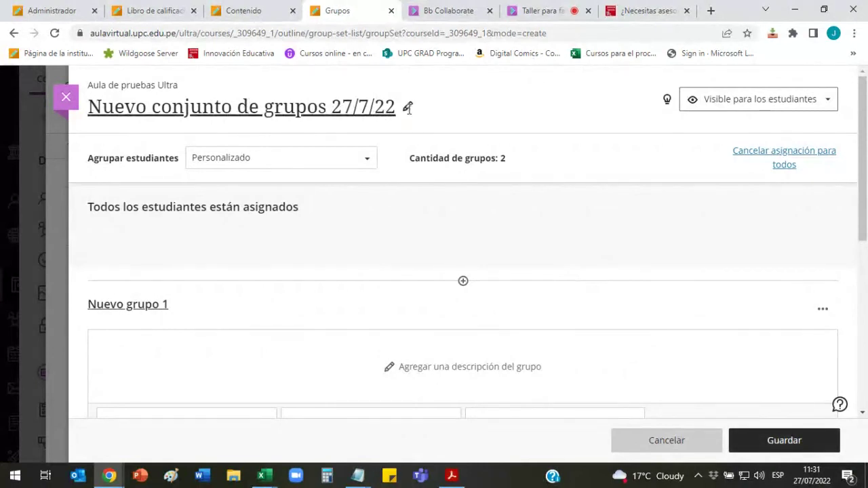
Step: Replace the title 'Nuevo conjunto de grupos 27/7/22' with 'Grupos trabajo final'
click(408, 107)
drag(423, 109, 93, 108)
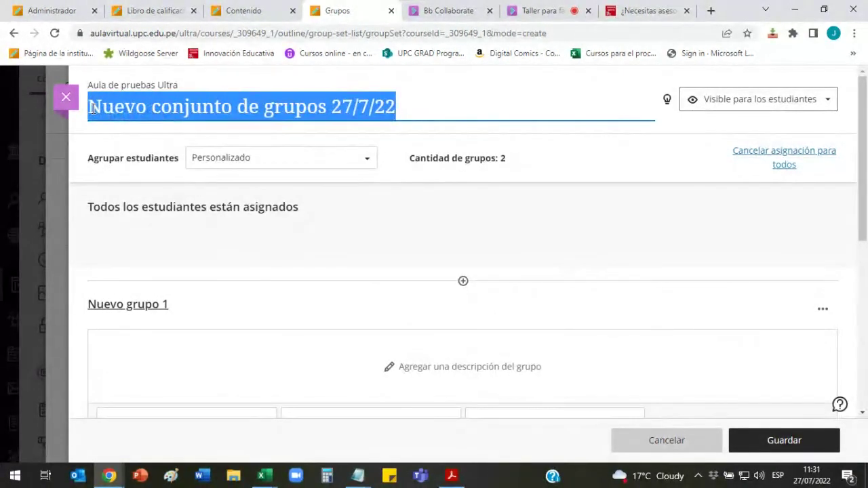
text(Gru)
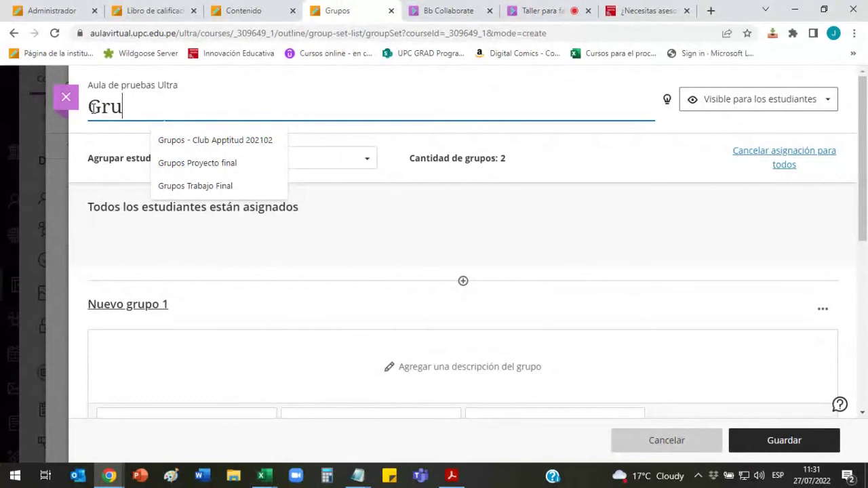
text(pos)
key(BackSpace)
text(os )
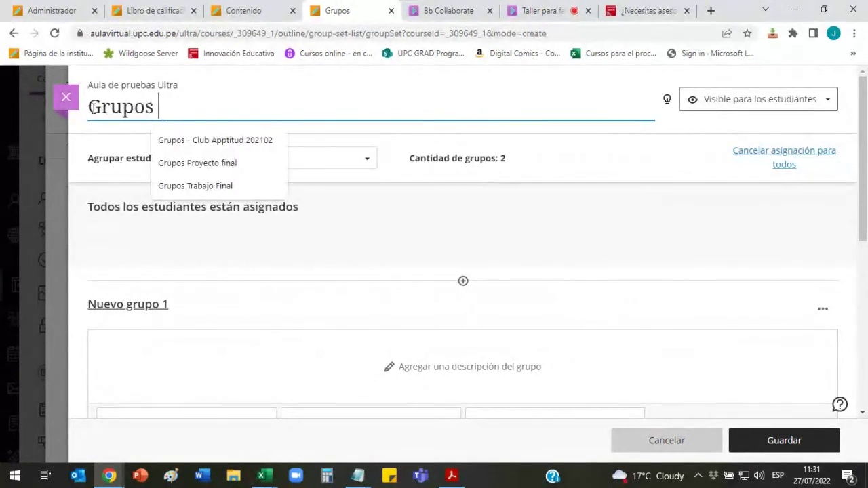
text(trabako)
key(BackSpace)
key(BackSpace)
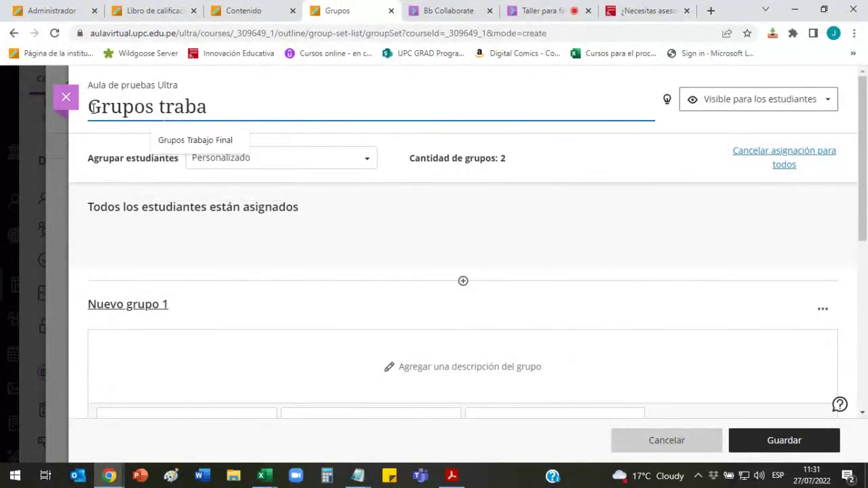
text(jo final)
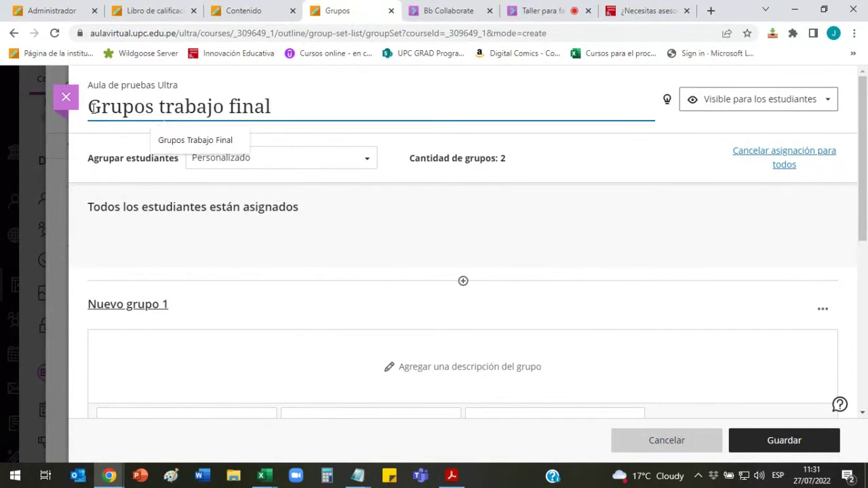
click(601, 165)
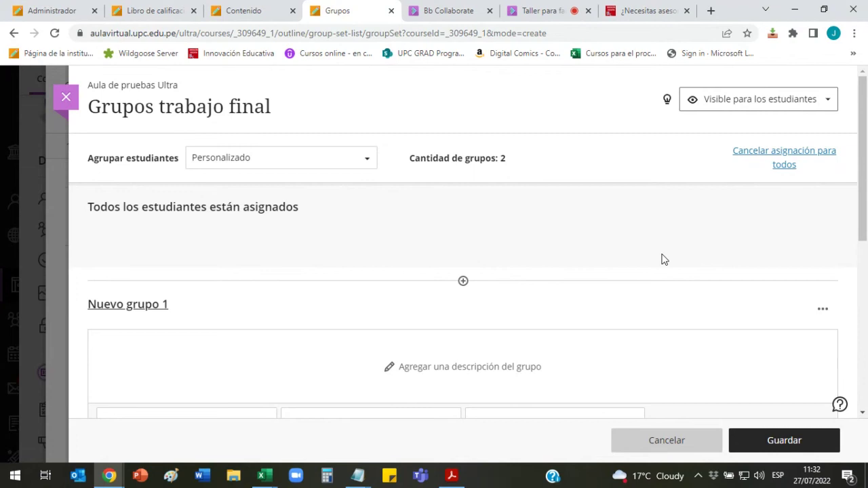
scroll(662, 259, down, 1)
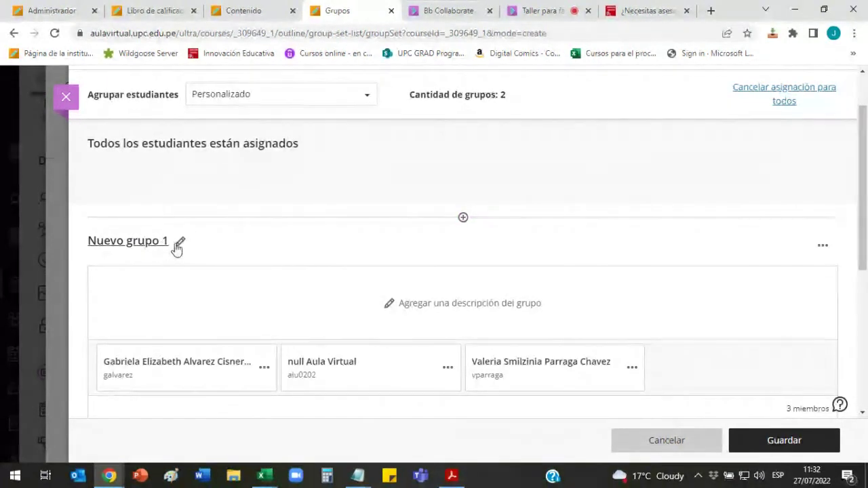
Step: Rename the groups to Nuevo grupo 21 and Nuevo grupo 22
click(181, 244)
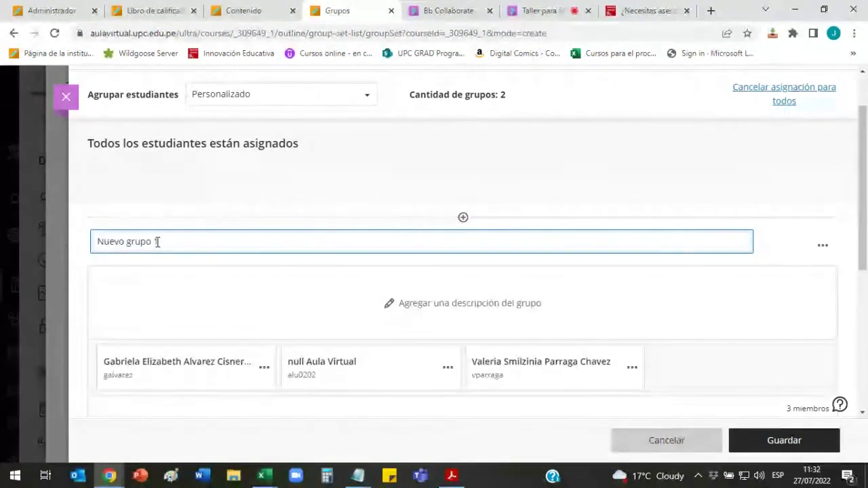
text(2)
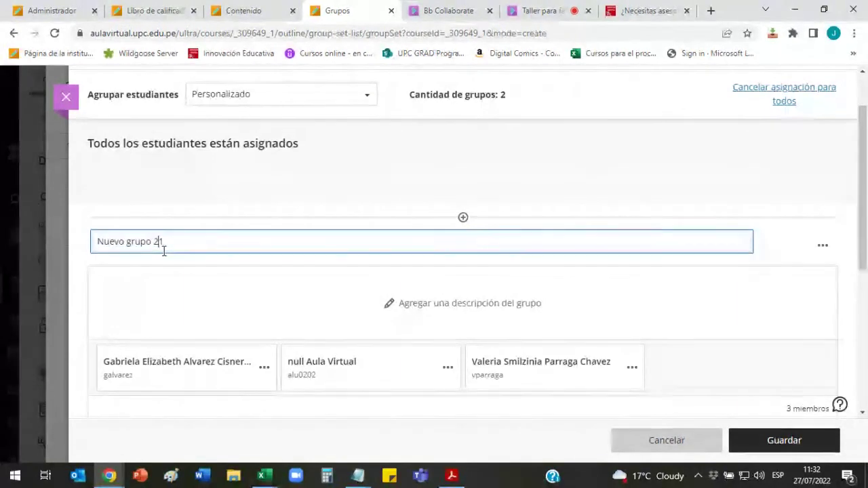
click(776, 246)
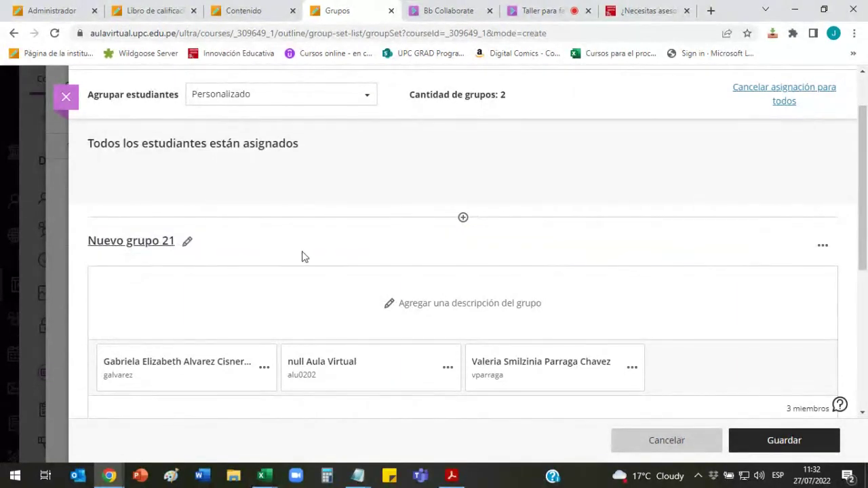
scroll(302, 257, down, 4)
click(180, 209)
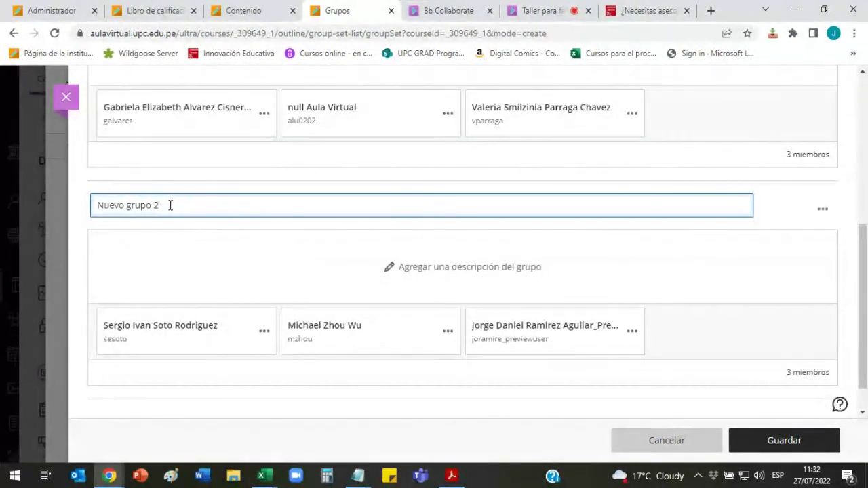
text(2)
click(794, 217)
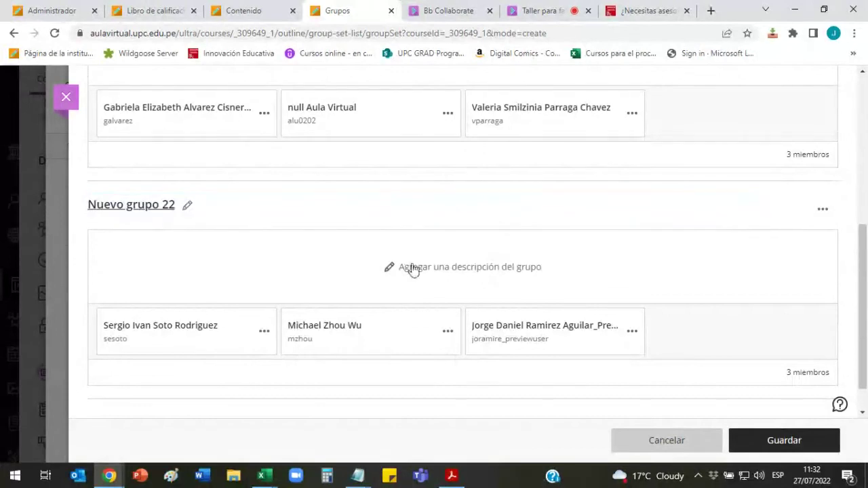
scroll(237, 176, up, 3)
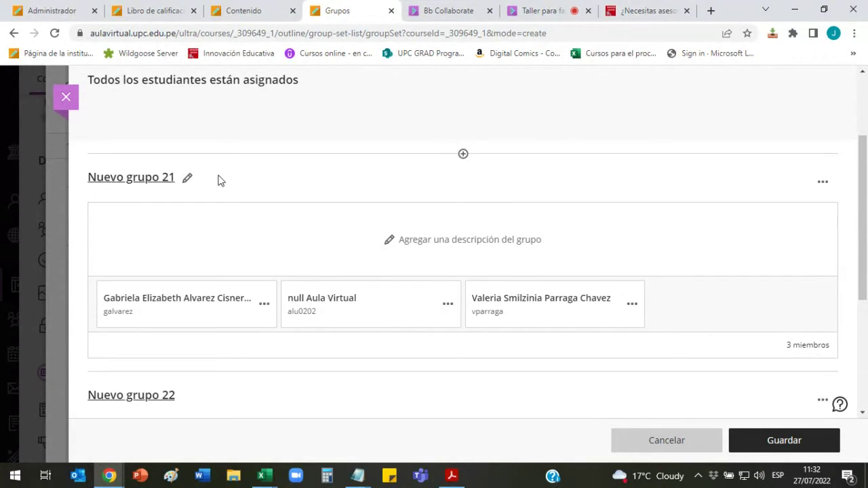
Step: Keep the name Nuevo grupo 21, save the set, and start a new group set
click(188, 180)
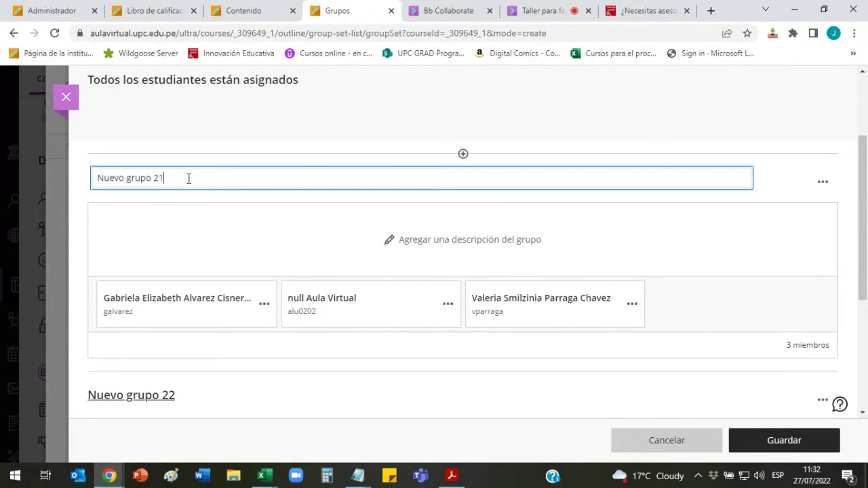
drag(136, 177, 97, 184)
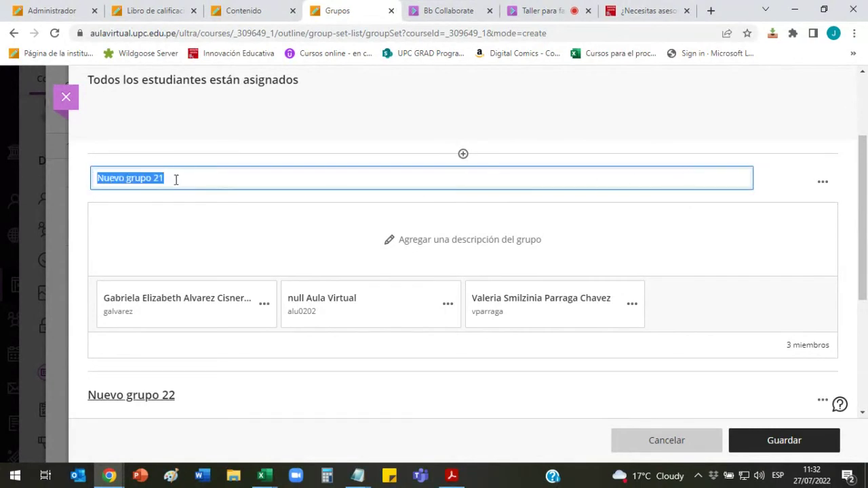
click(207, 179)
drag(208, 178, 91, 178)
click(730, 209)
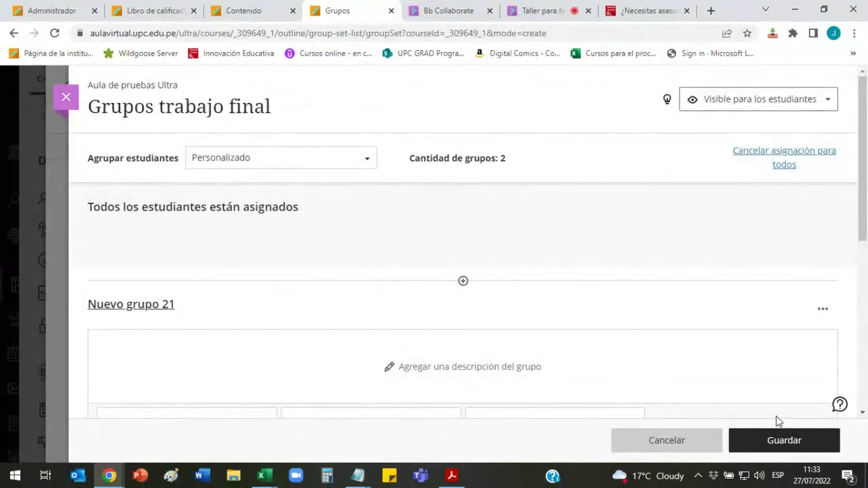
click(780, 441)
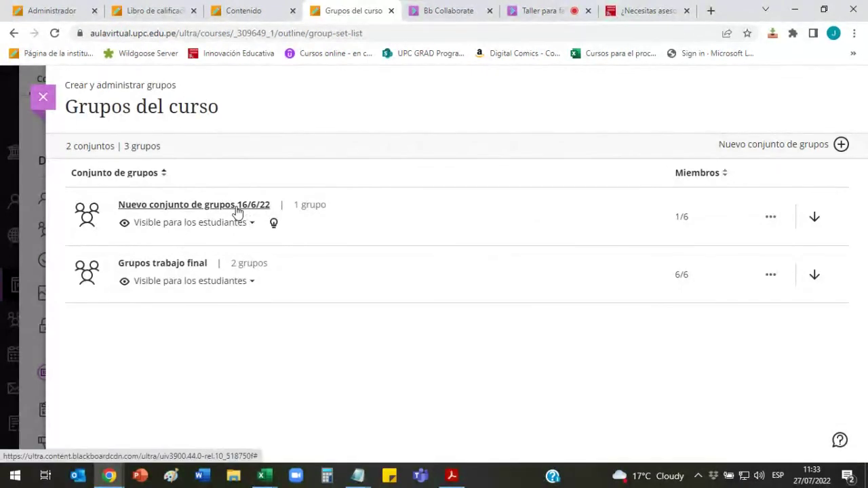
click(840, 147)
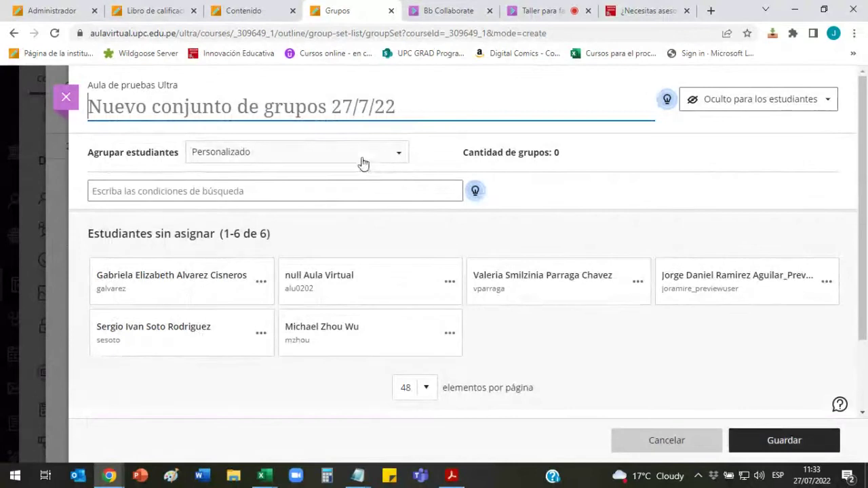
Step: Set visibility to 'Visible para los estudiantes' and grouping to 'Inscripción por cuenta propia'
click(376, 155)
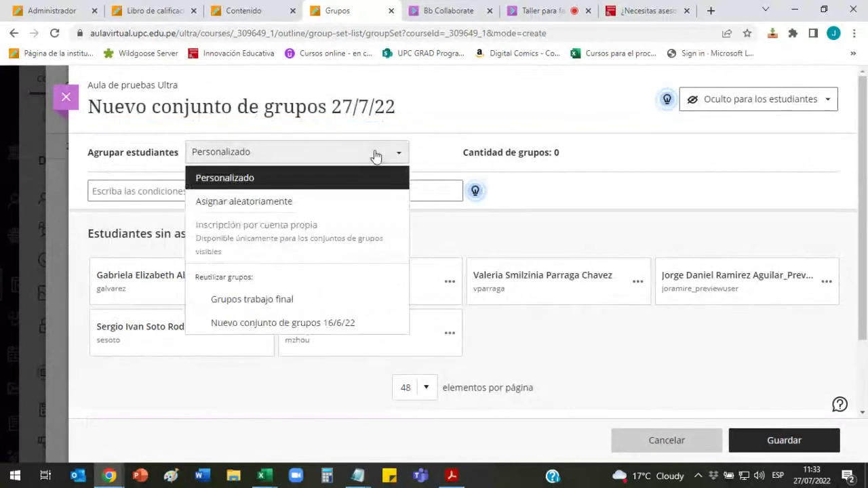
click(745, 105)
click(752, 95)
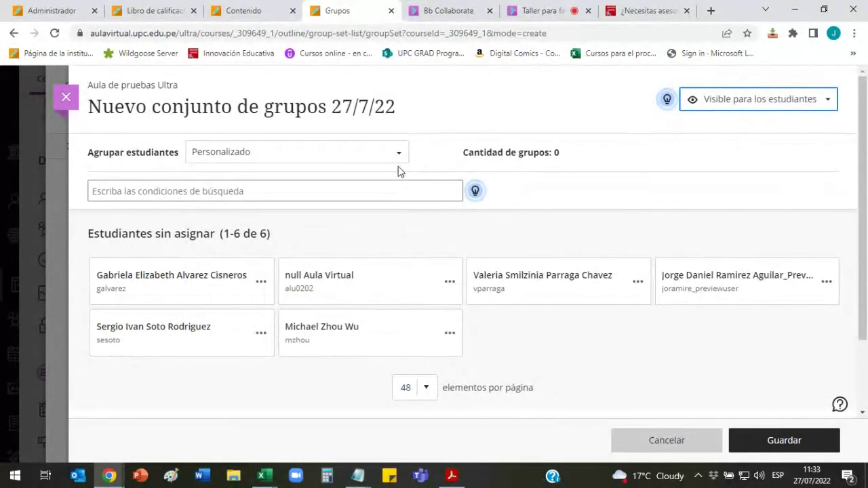
click(385, 151)
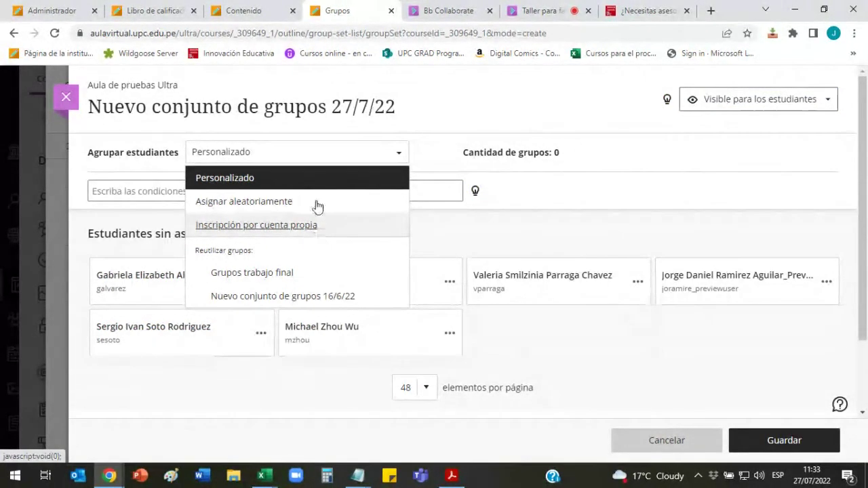
click(228, 231)
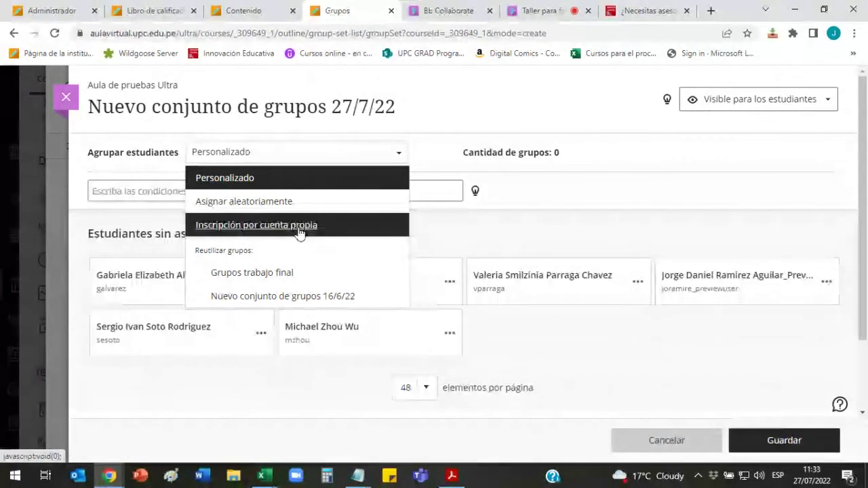
scroll(430, 231, down, 5)
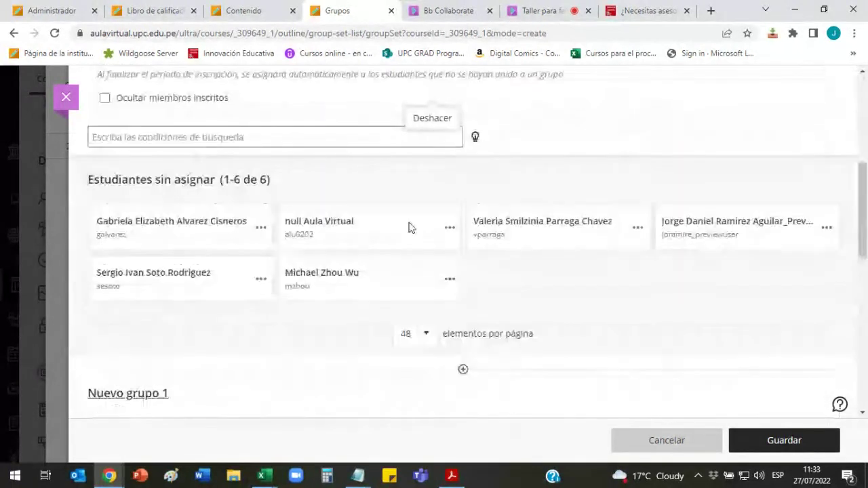
scroll(291, 190, up, 2)
scroll(409, 173, up, 1)
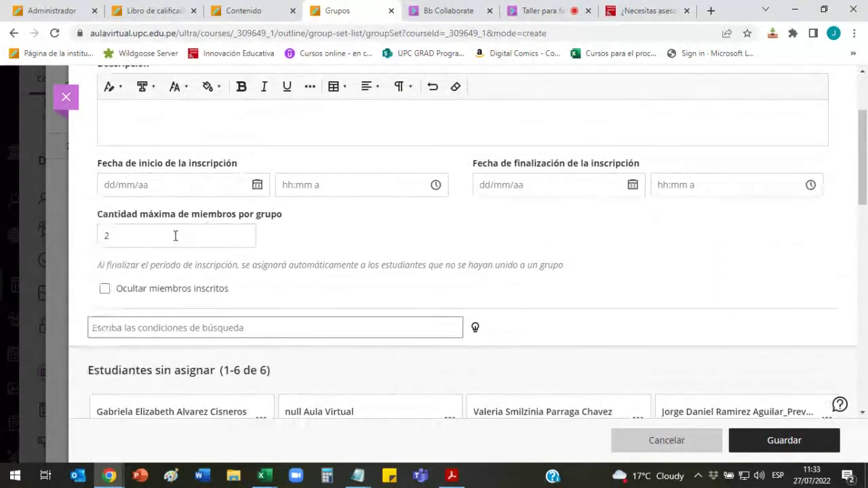
click(148, 232)
scroll(319, 241, up, 1)
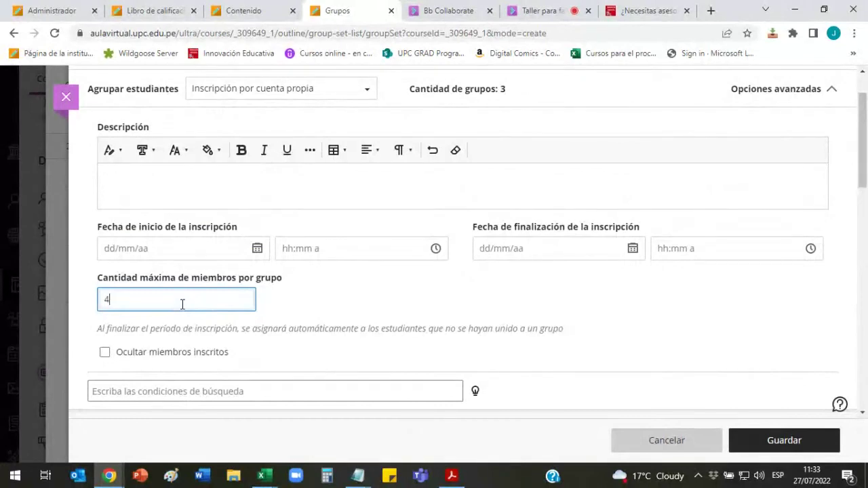
click(328, 304)
scroll(587, 305, down, 5)
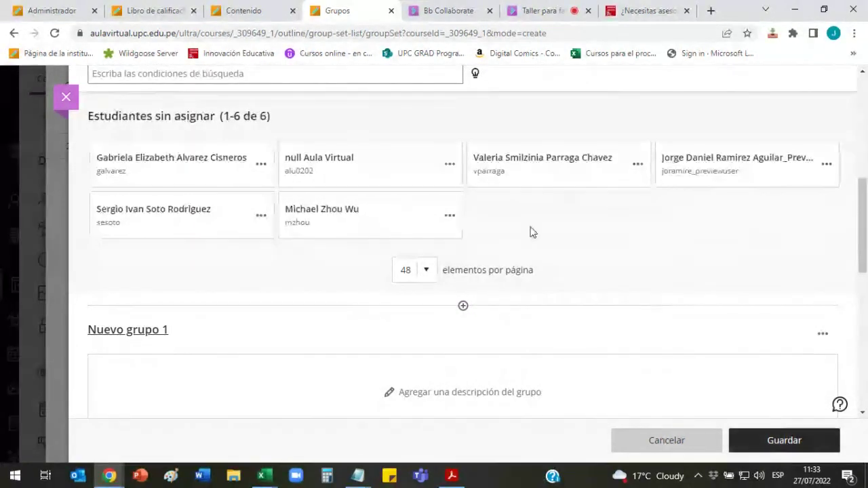
scroll(219, 186, down, 4)
scroll(244, 219, down, 4)
scroll(318, 240, up, 2)
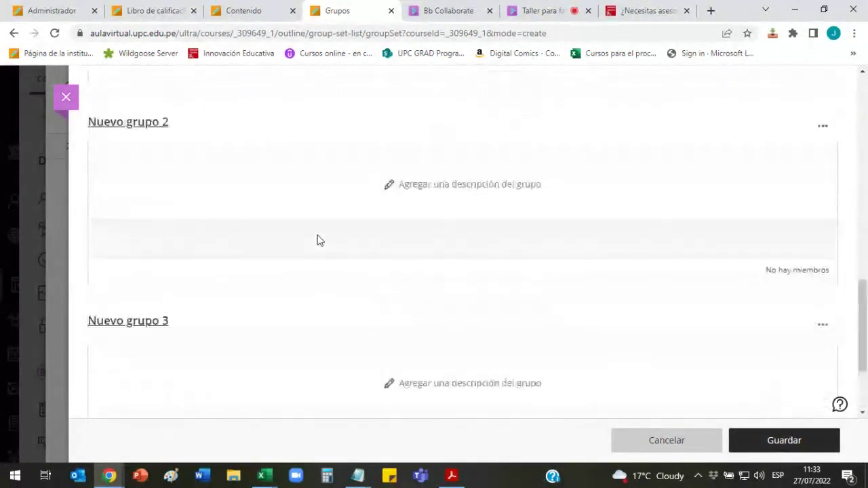
scroll(318, 241, down, 2)
scroll(320, 237, up, 2)
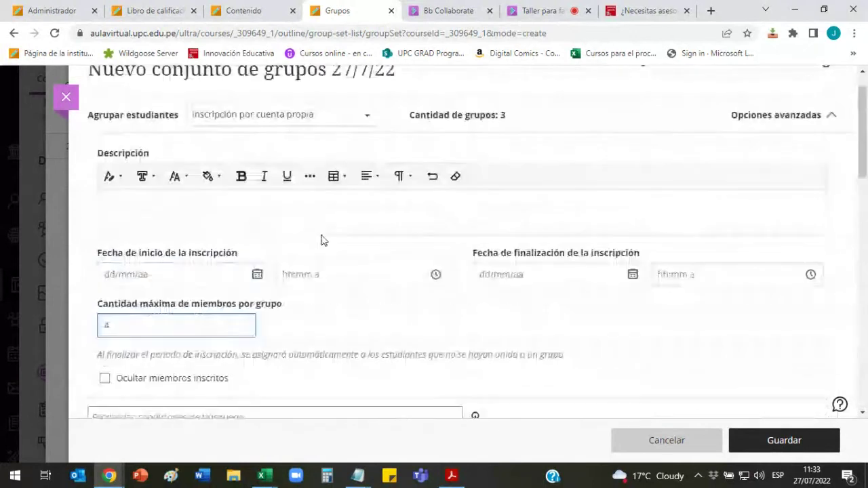
scroll(330, 240, down, 10)
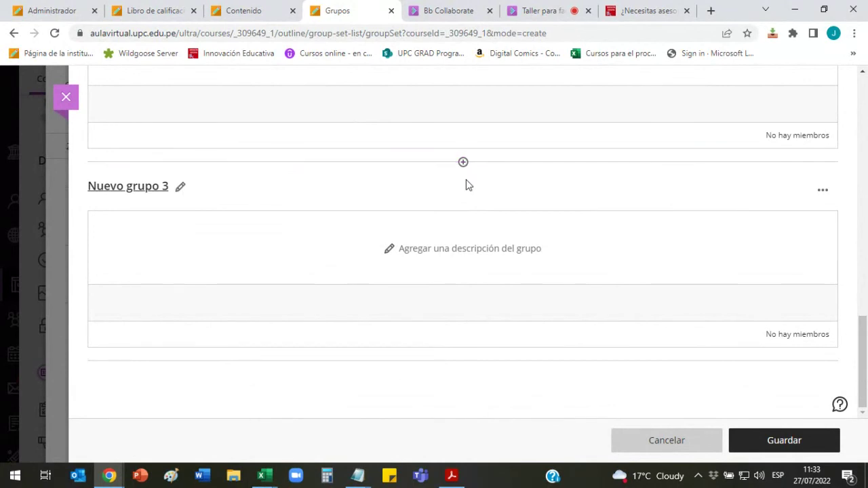
scroll(455, 236, up, 10)
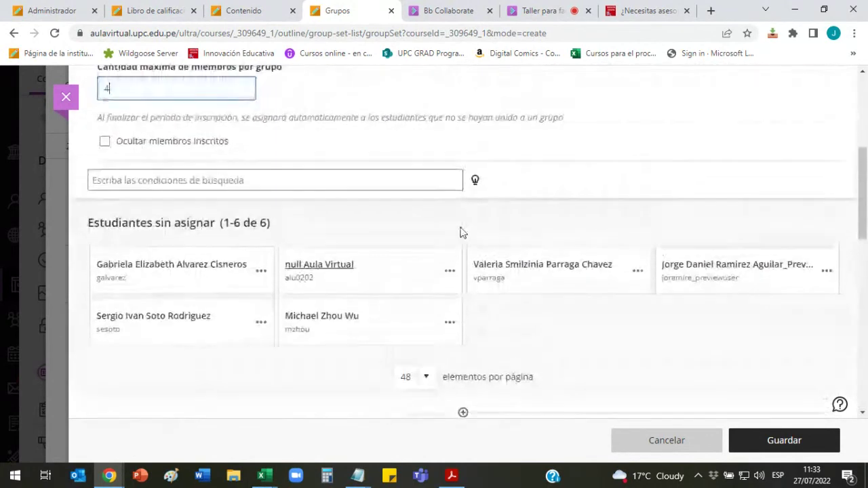
scroll(460, 233, up, 1)
double_click(122, 266)
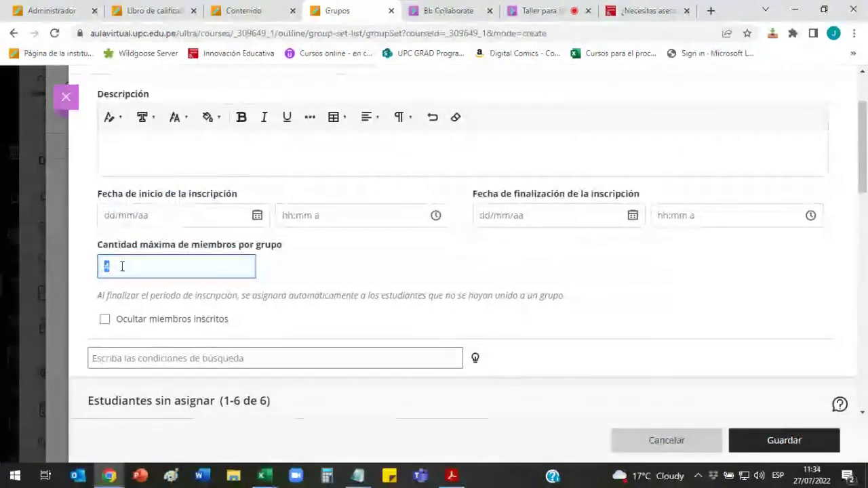
click(122, 266)
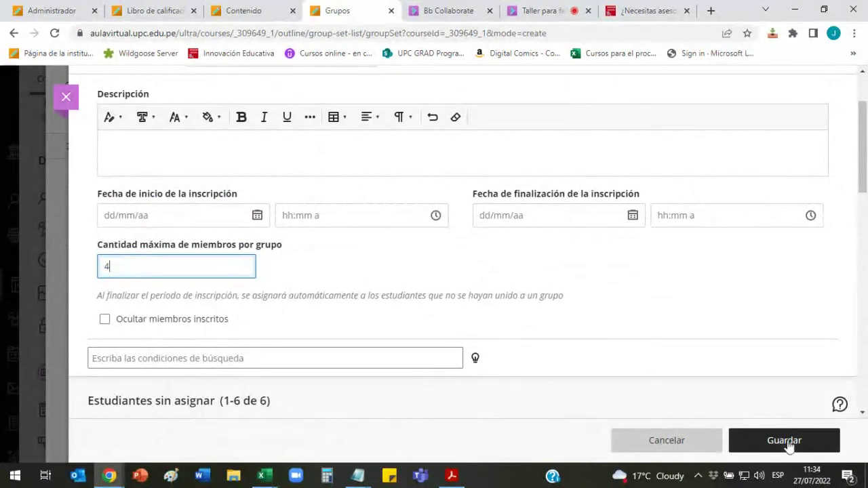
scroll(574, 270, up, 2)
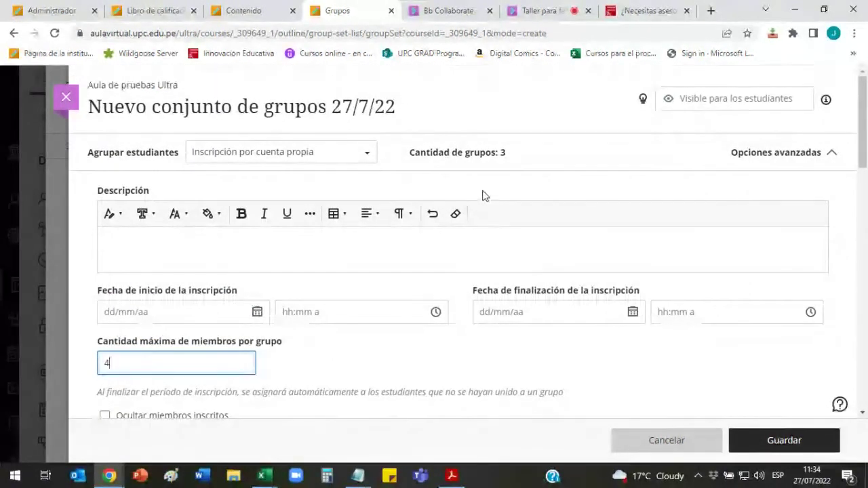
scroll(542, 193, down, 10)
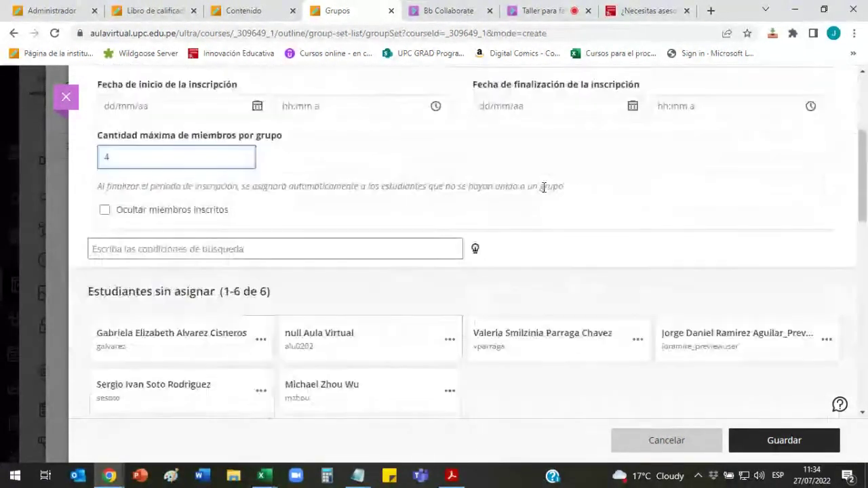
scroll(522, 284, up, 10)
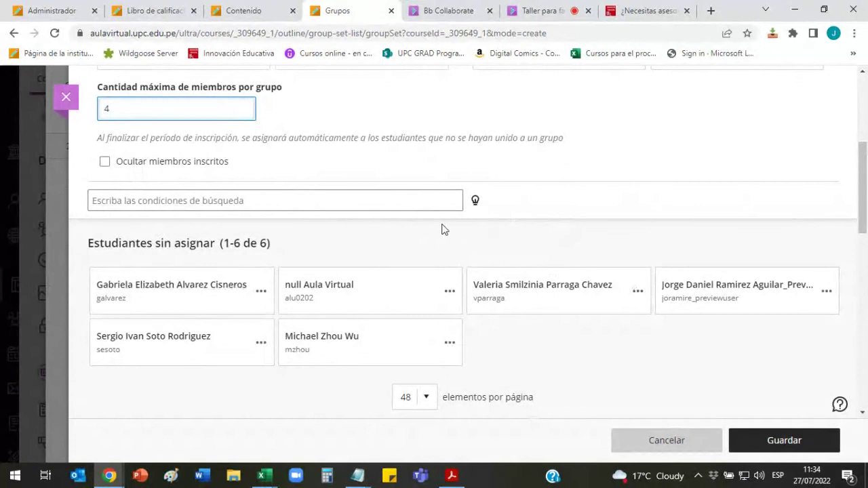
scroll(430, 237, up, 5)
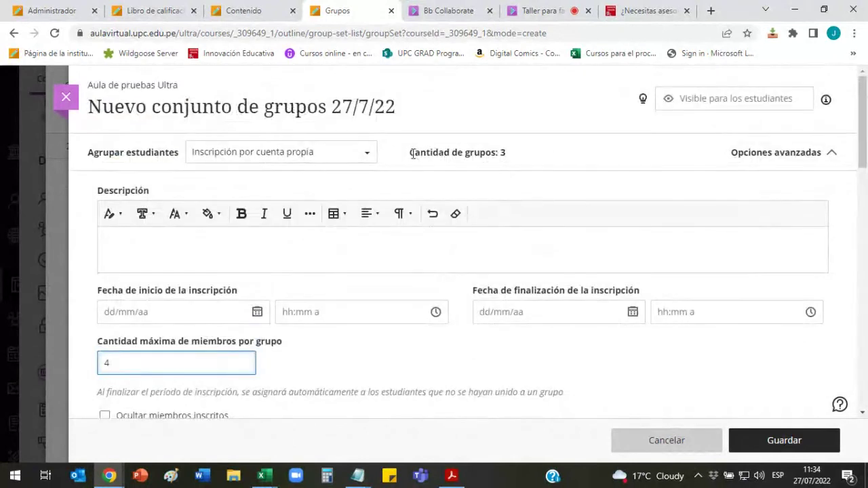
drag(413, 153, 514, 155)
click(513, 155)
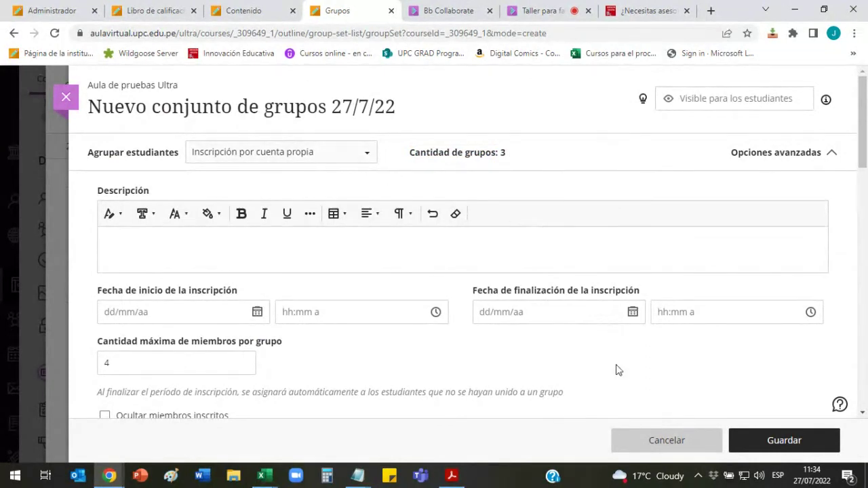
Step: Cancel the new group set and confirm leaving without saving
click(667, 444)
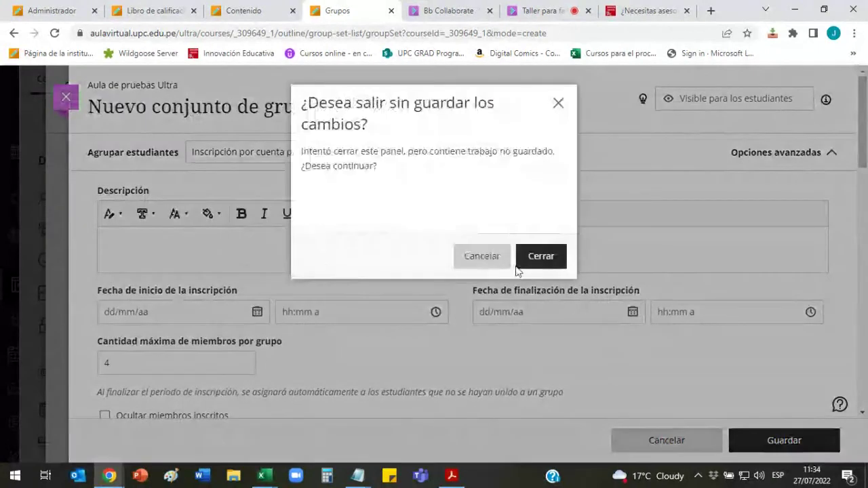
click(539, 258)
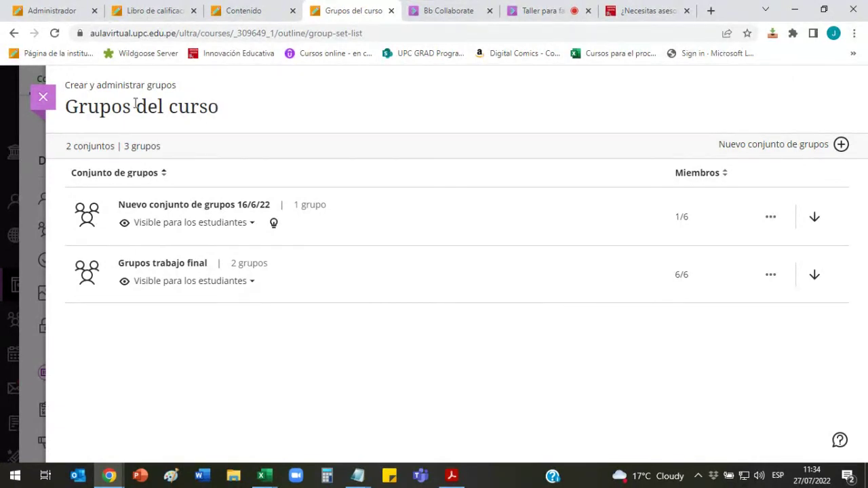
Step: Close the course groups list and briefly view the course participant list
key(Escape)
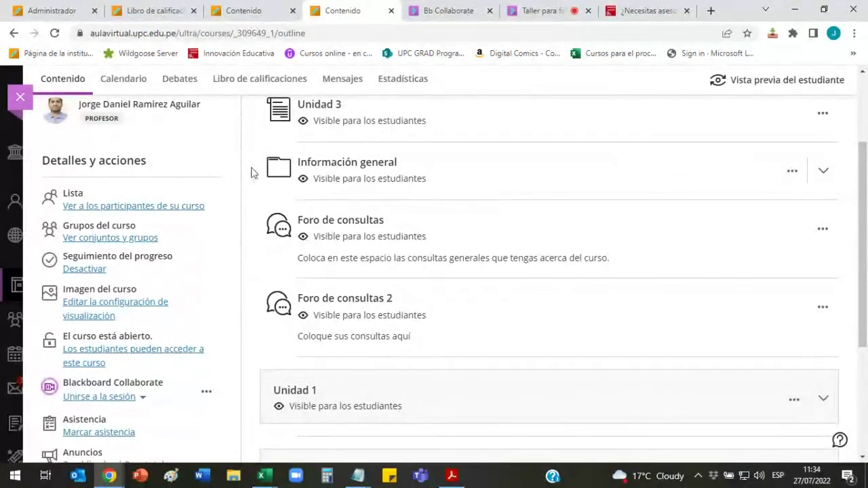
scroll(250, 172, up, 2)
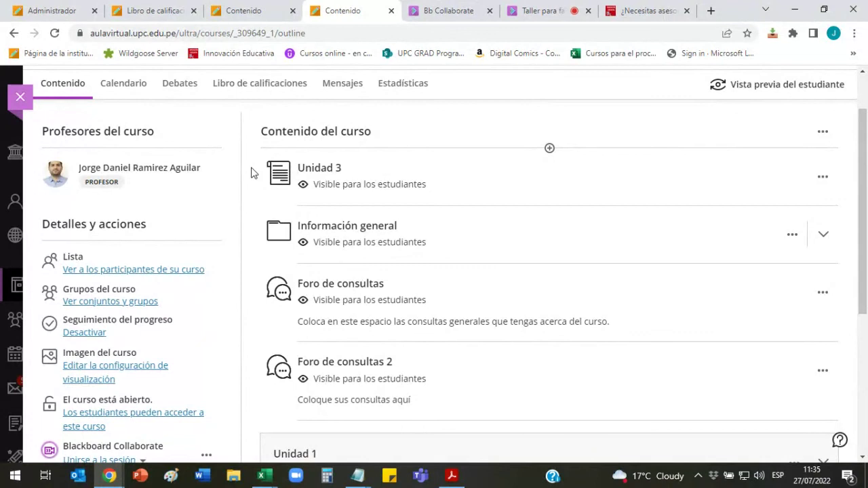
scroll(251, 172, up, 2)
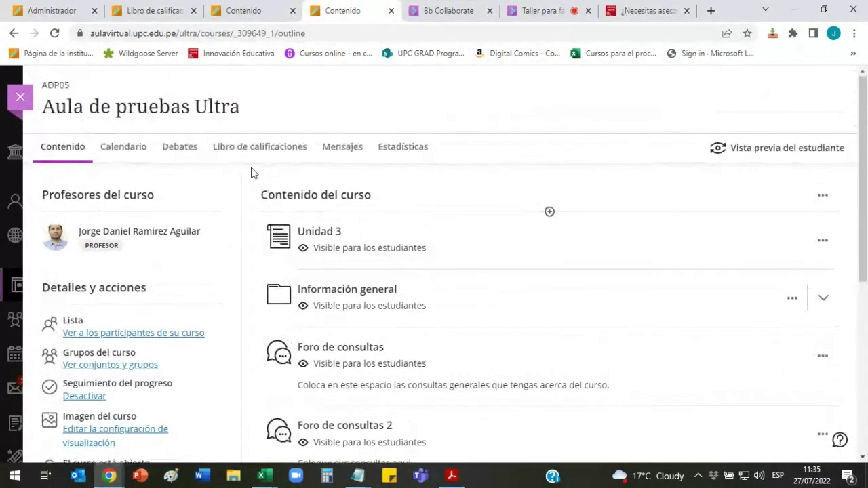
scroll(251, 172, down, 2)
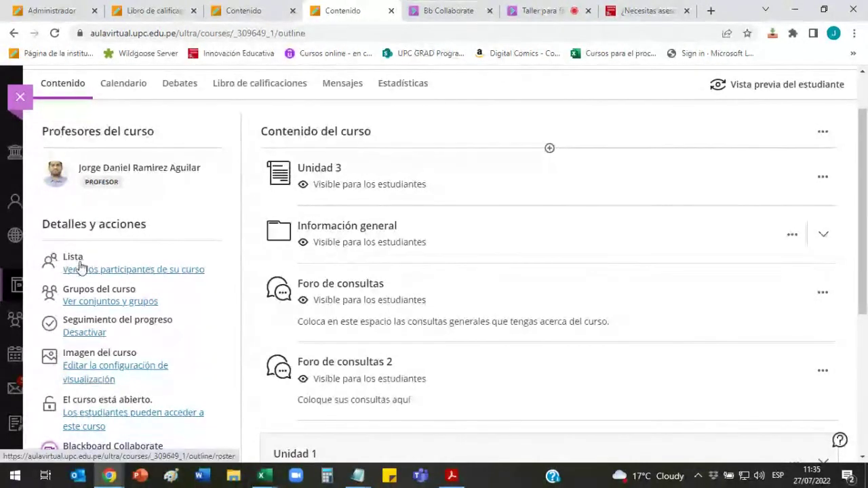
click(170, 273)
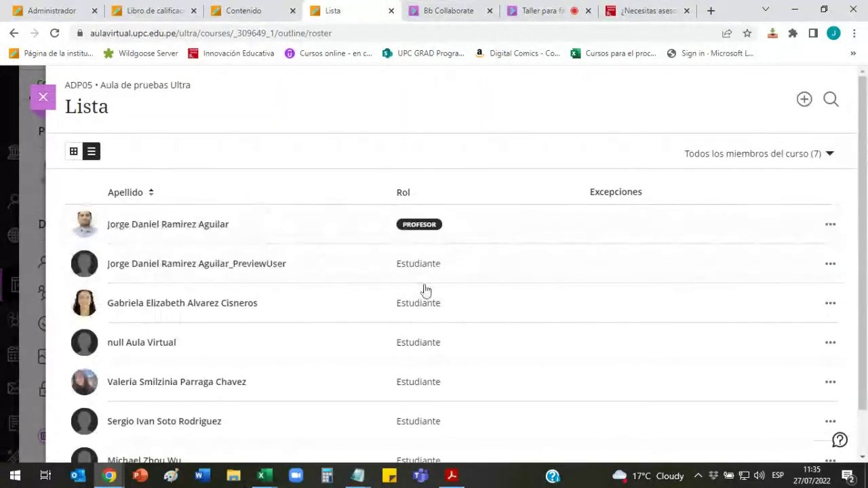
scroll(401, 256, down, 1)
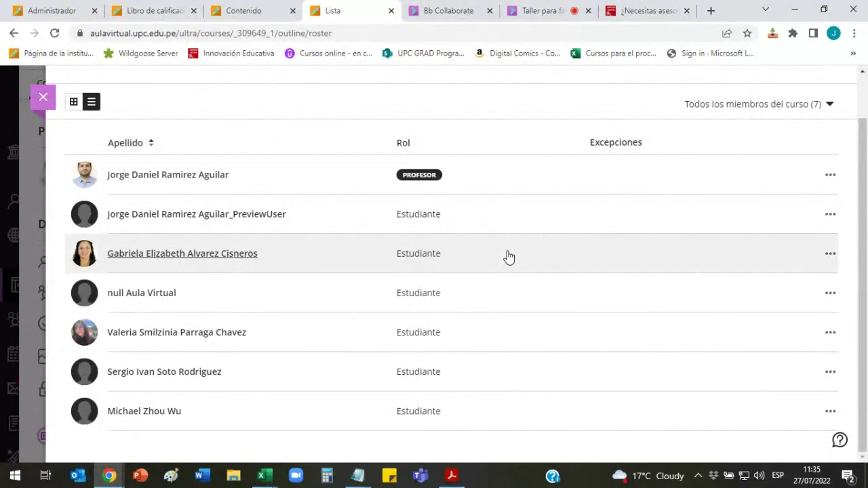
click(43, 97)
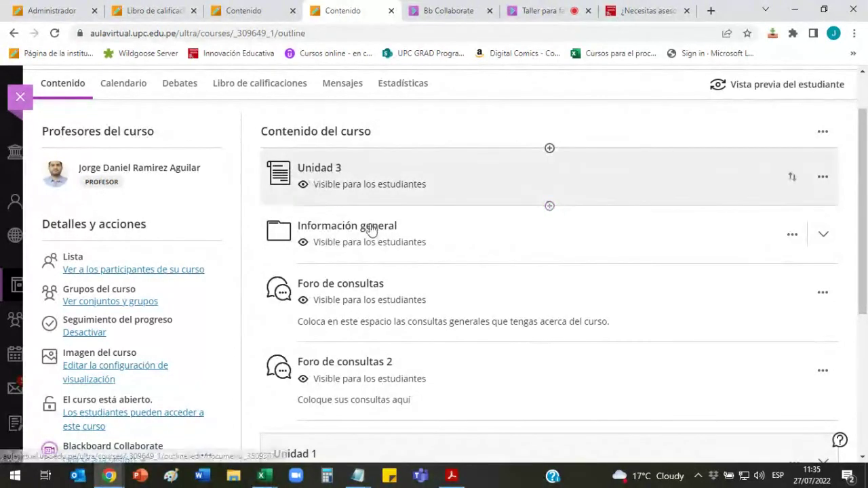
Step: Expand Unidad 2 to reveal Tarea grupal 1, due 28/7/22 0:00
scroll(659, 273, down, 1)
scroll(659, 273, down, 4)
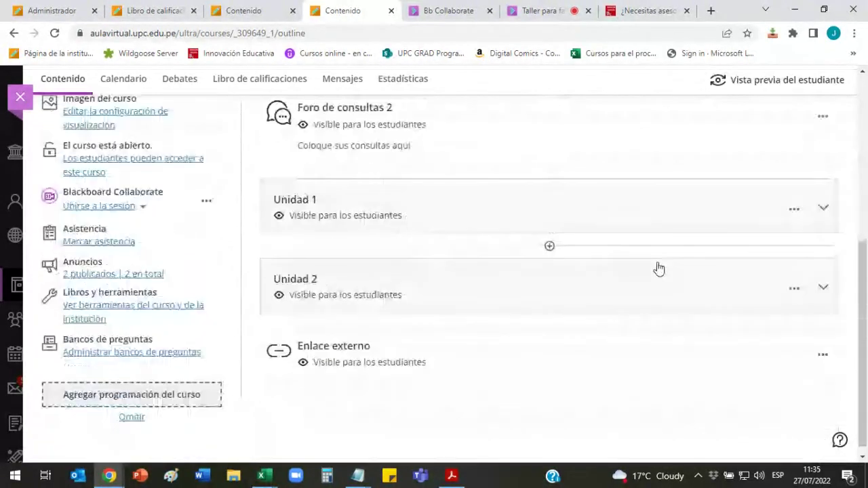
click(823, 290)
scroll(650, 229, down, 5)
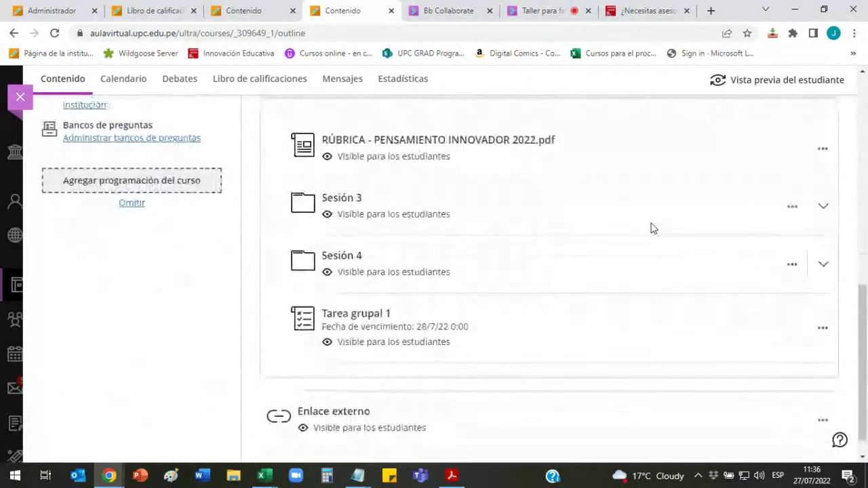
scroll(419, 273, up, 8)
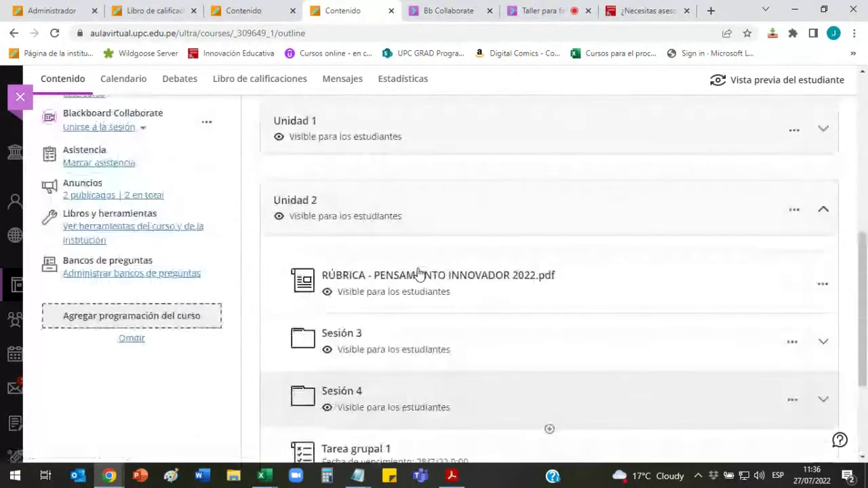
scroll(506, 237, down, 7)
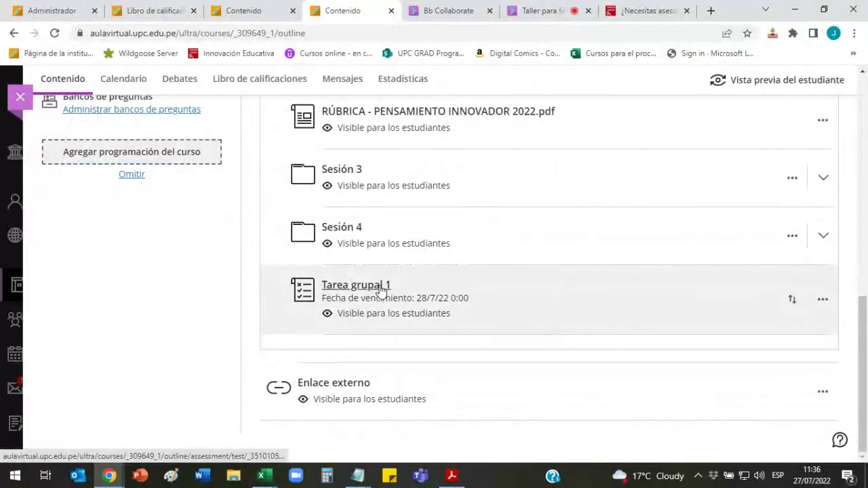
Step: Open Tarea grupal 1's settings and start assigning it under Grupos asignados
click(382, 288)
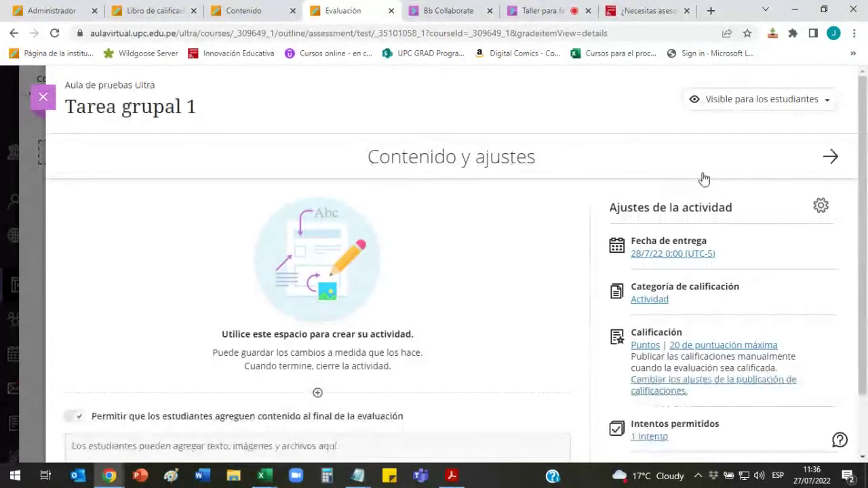
click(821, 208)
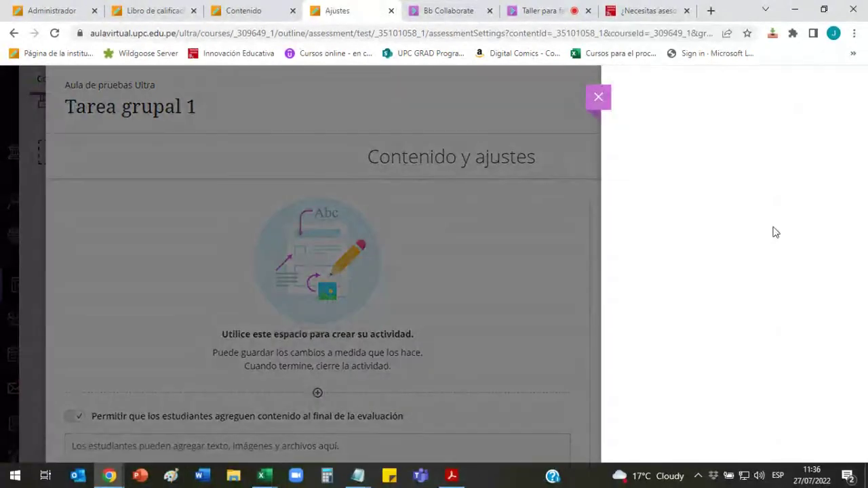
scroll(803, 229, down, 15)
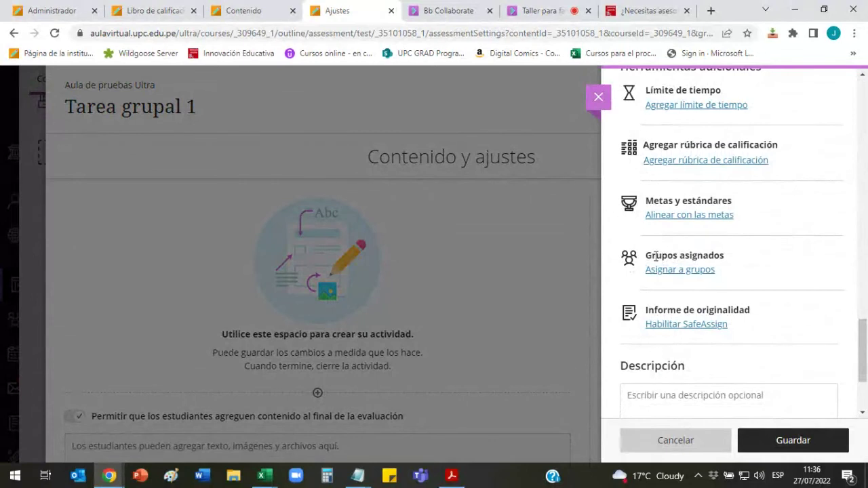
drag(656, 256, 724, 255)
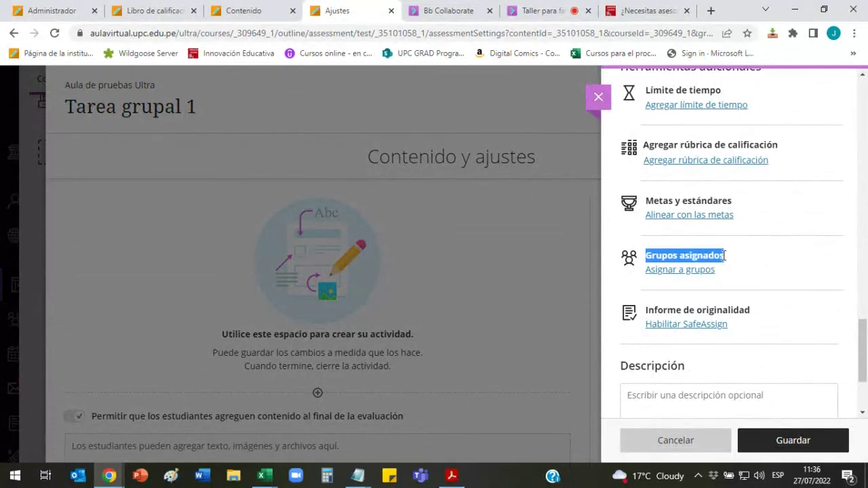
click(724, 255)
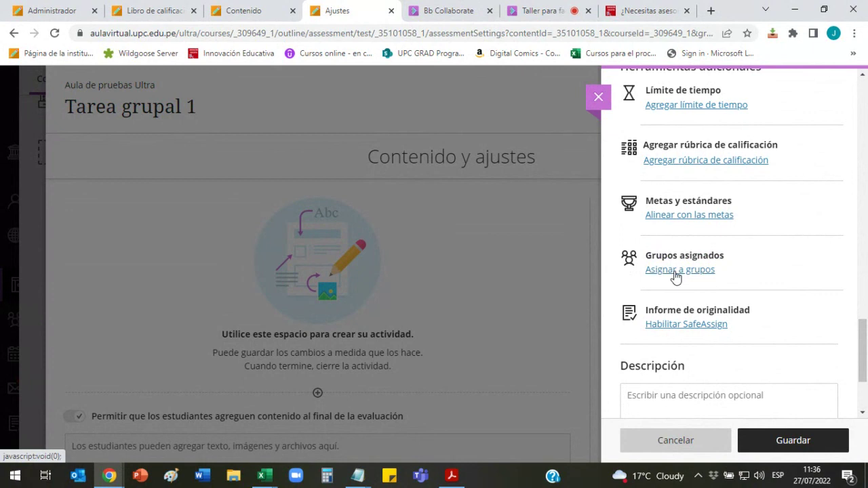
click(676, 273)
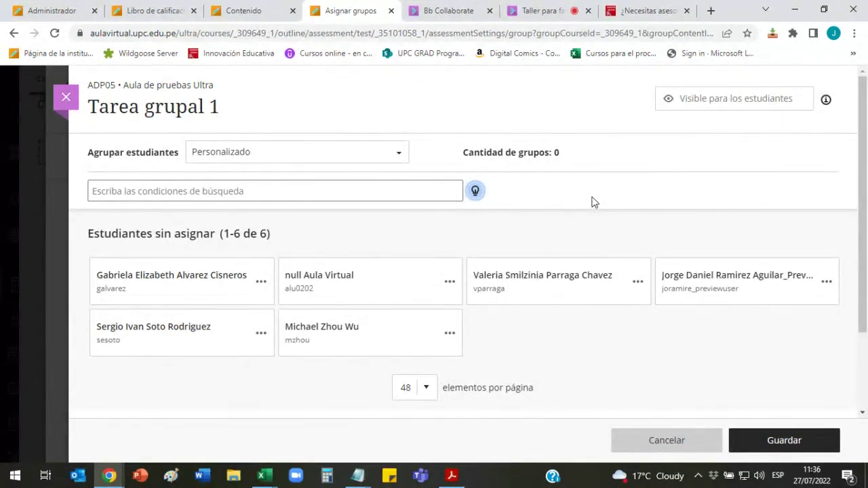
Step: Group students by 'Conjunto de grupos: Grupos trabajo final' and save the assignment
scroll(591, 201, down, 3)
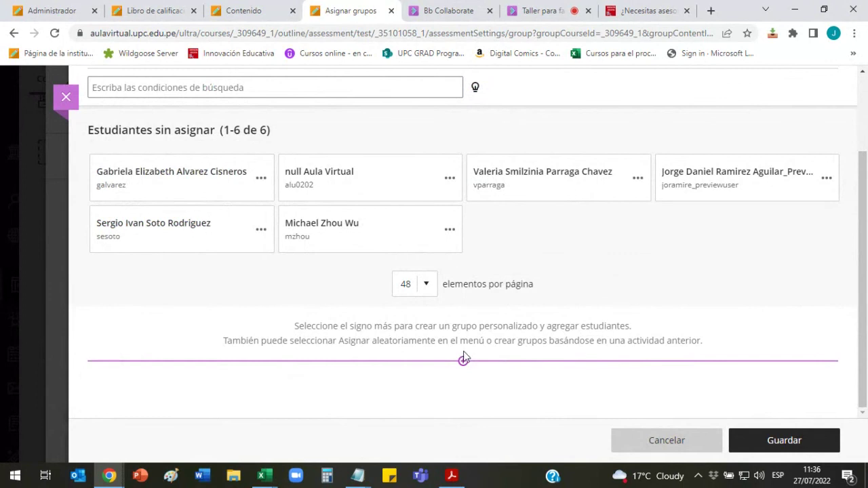
scroll(463, 359, up, 3)
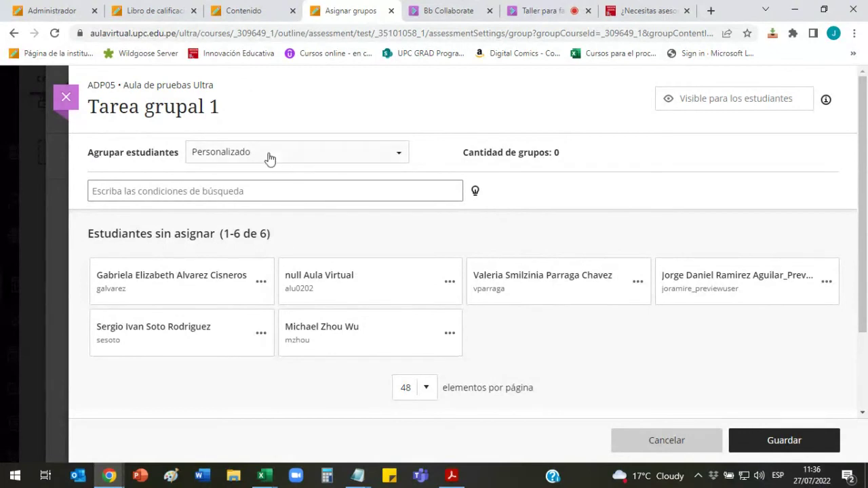
drag(90, 153, 171, 152)
click(147, 152)
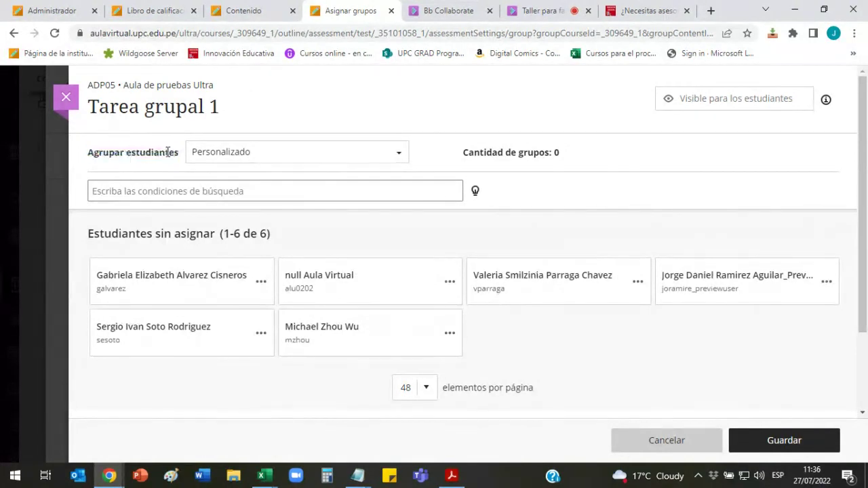
click(395, 154)
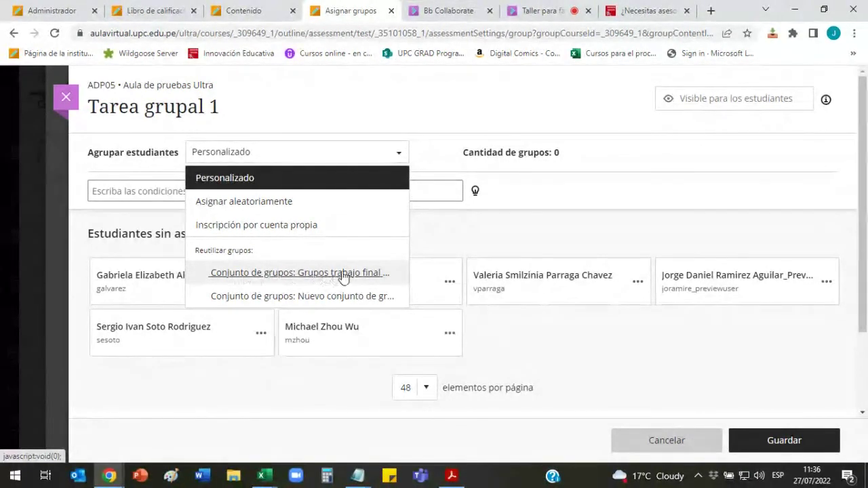
click(332, 275)
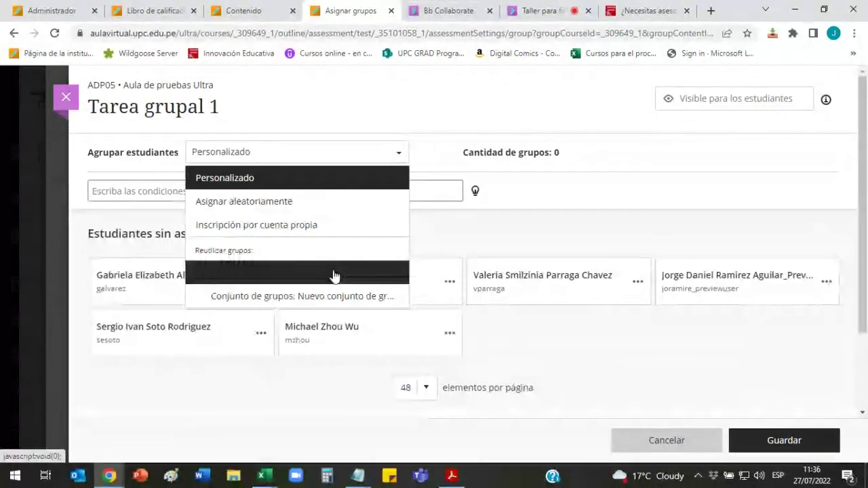
scroll(441, 267, down, 5)
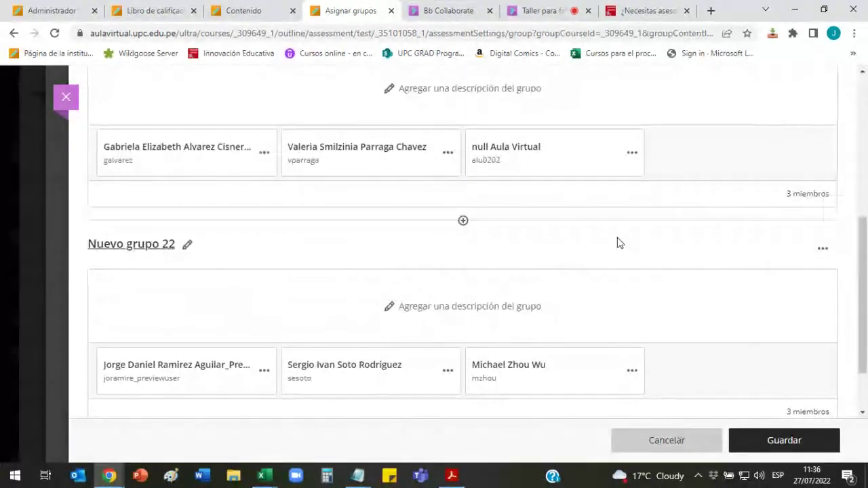
click(781, 441)
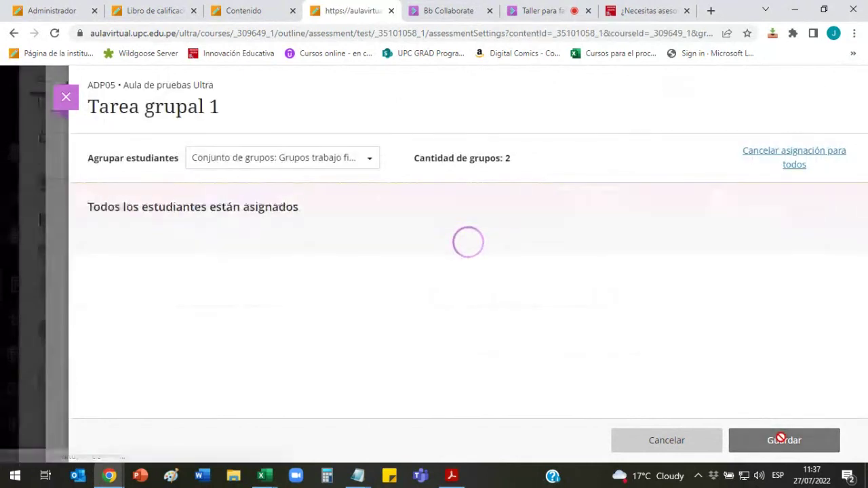
Step: Discard the unsaved Ajustes de la actividad changes and switch back to the Collaborate tab
scroll(780, 268, down, 5)
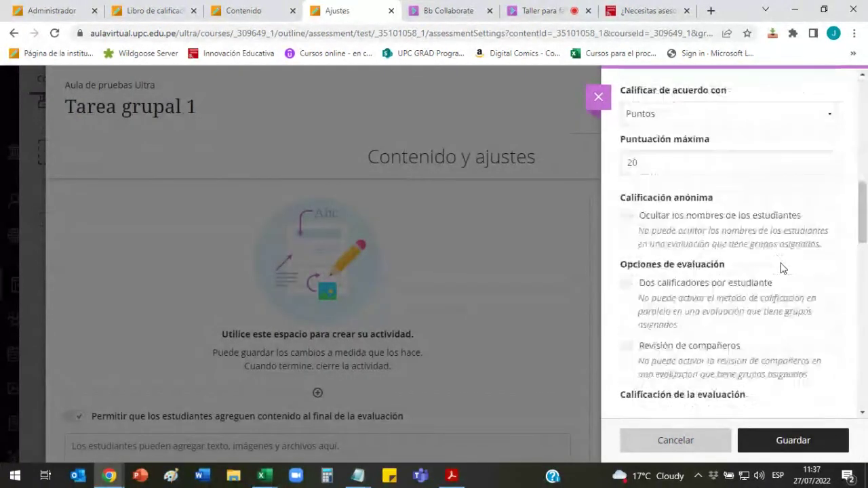
scroll(782, 267, down, 12)
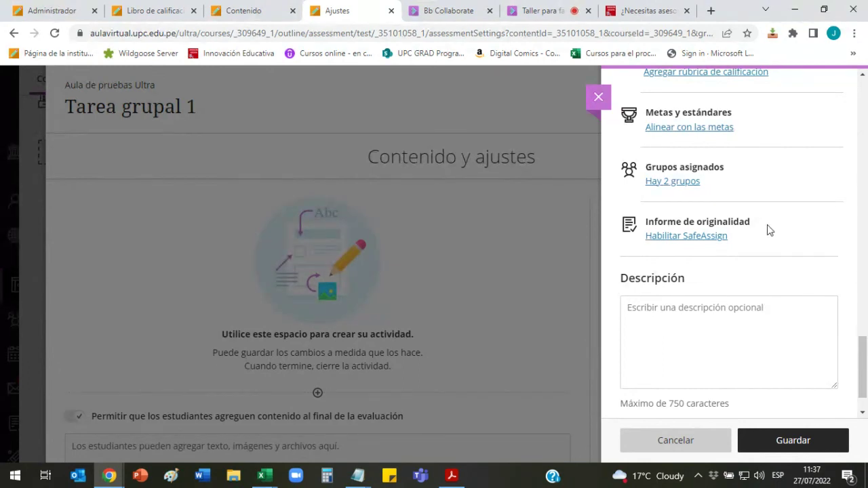
scroll(767, 224, up, 10)
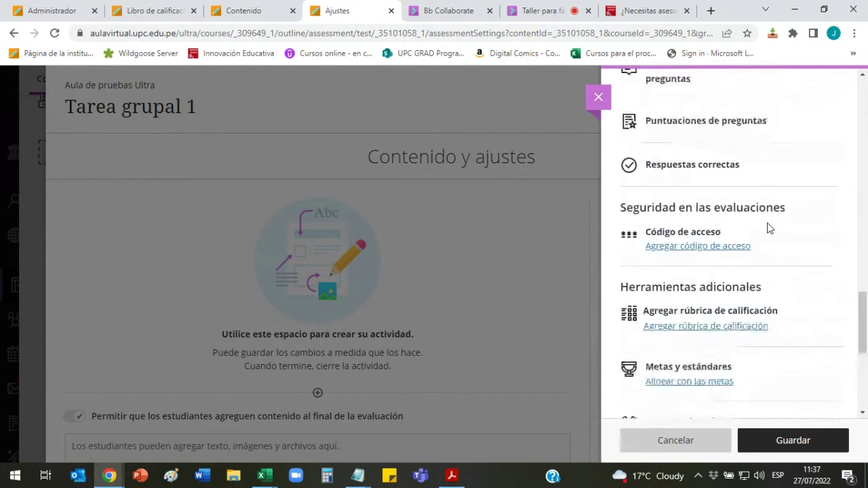
scroll(767, 224, up, 10)
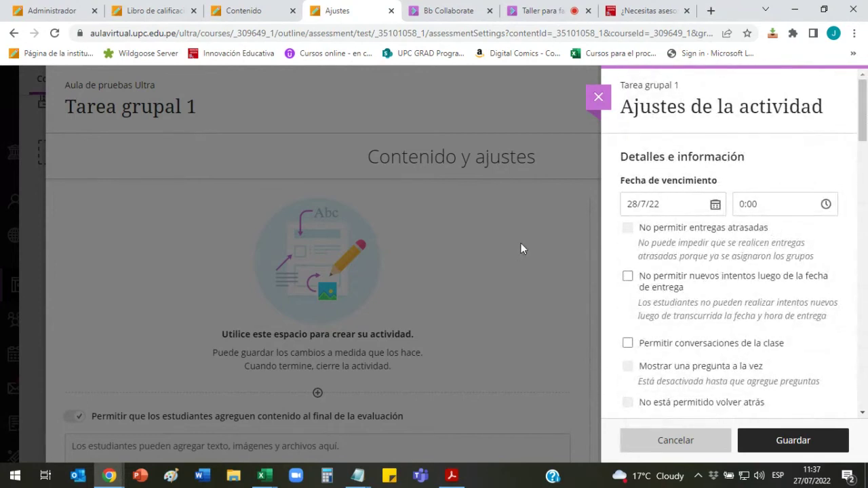
click(595, 100)
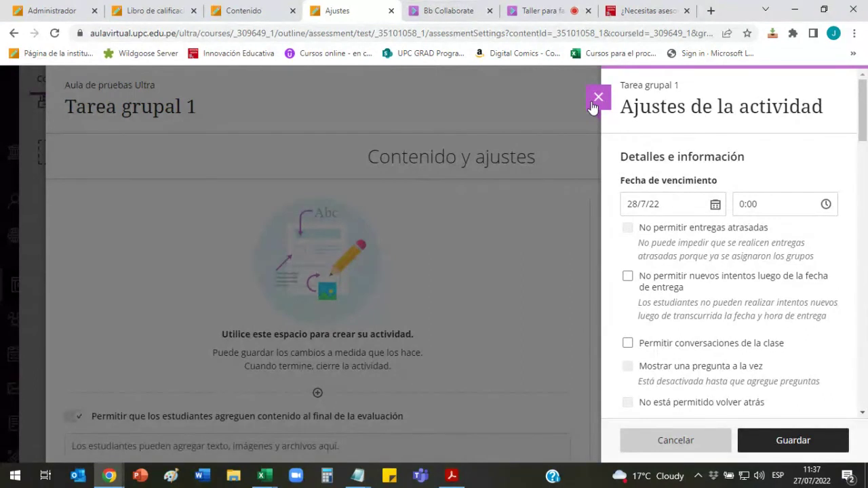
click(593, 102)
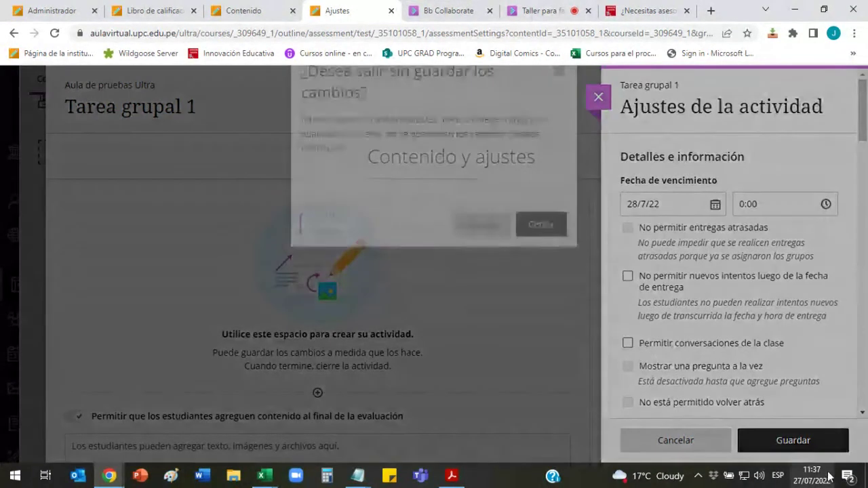
click(549, 258)
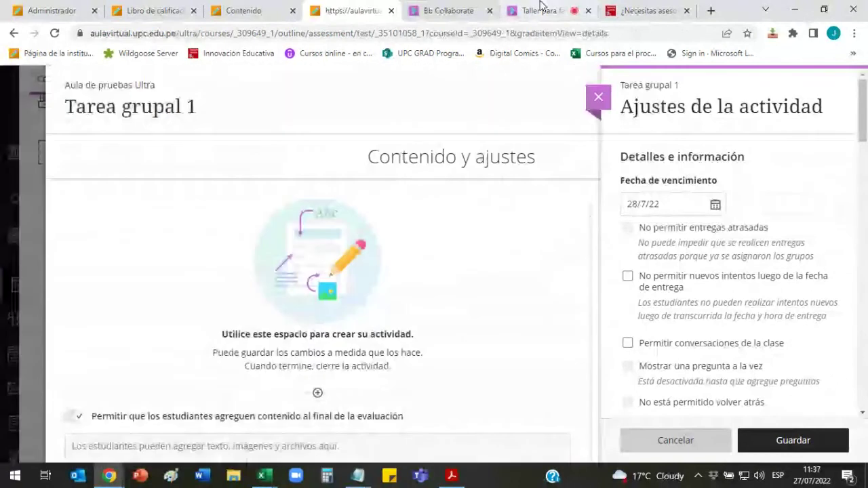
click(539, 10)
Step: Copy the forms.office.com link from the Notepad notes
click(793, 387)
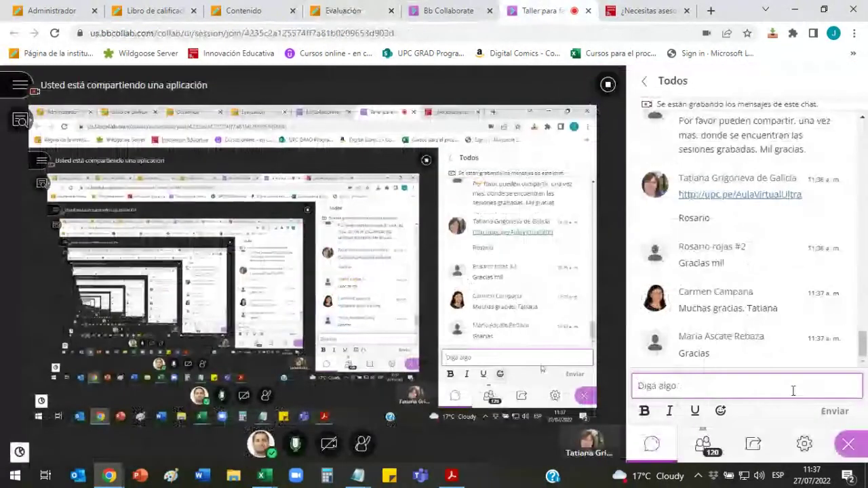
scroll(764, 307, up, 2)
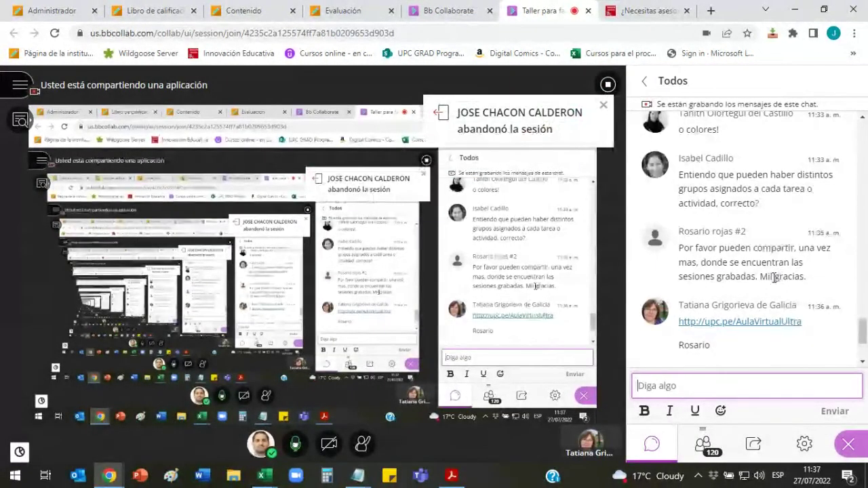
scroll(766, 285, up, 2)
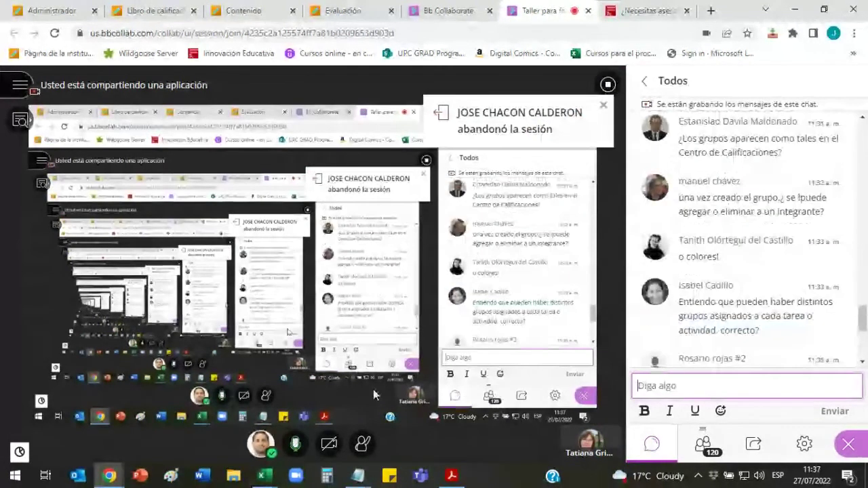
mouse_move(357, 475)
click(293, 407)
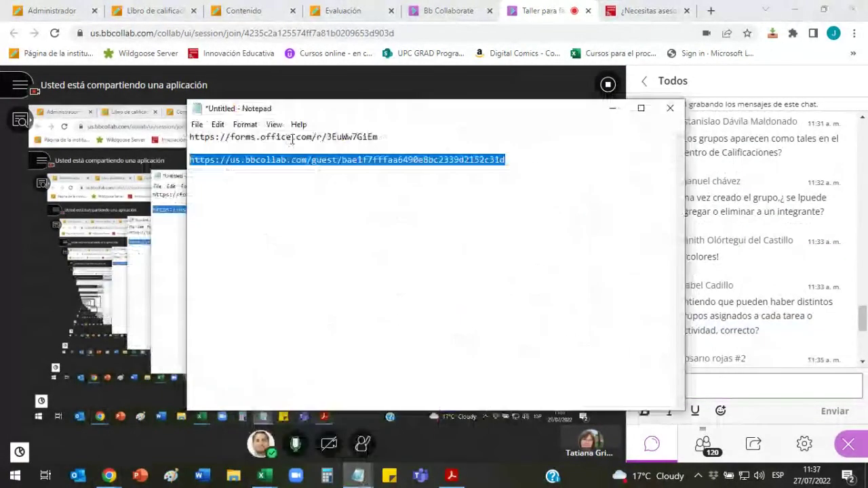
drag(403, 136, 189, 136)
key(ctrl+c)
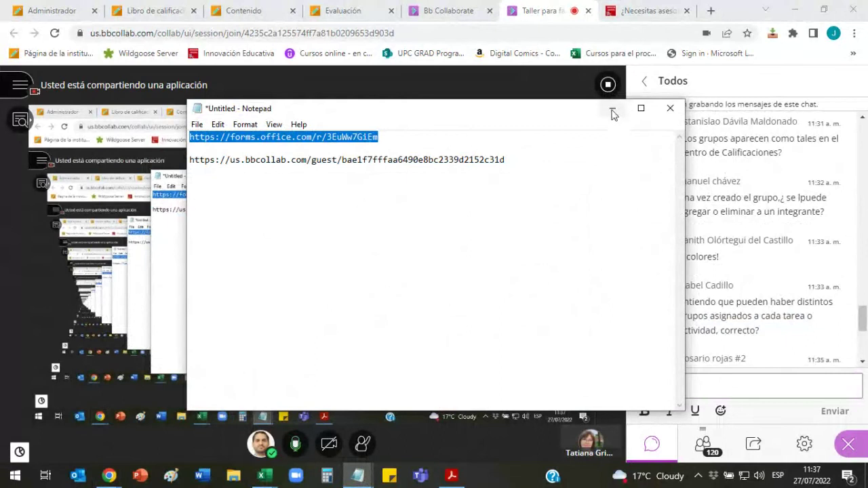
click(613, 107)
Step: Post the forms link in the Collaborate chat and return to the Tarea grupal 1 page
click(760, 383)
key(ctrl+v)
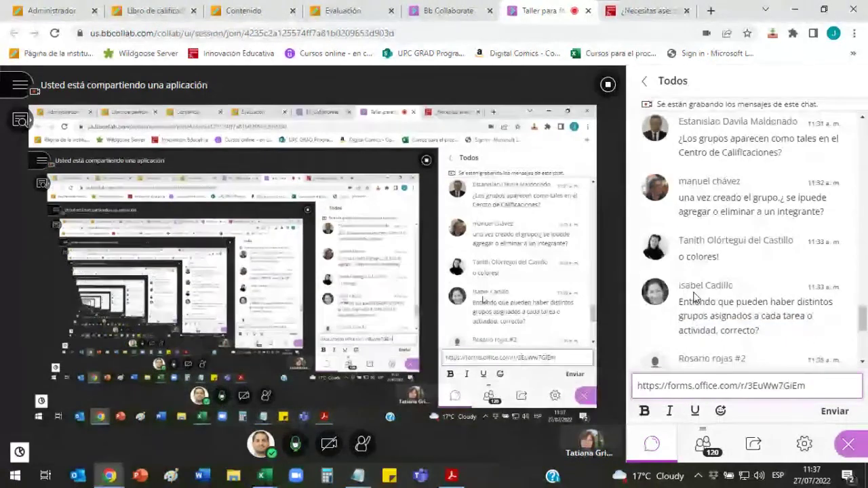
key(Return)
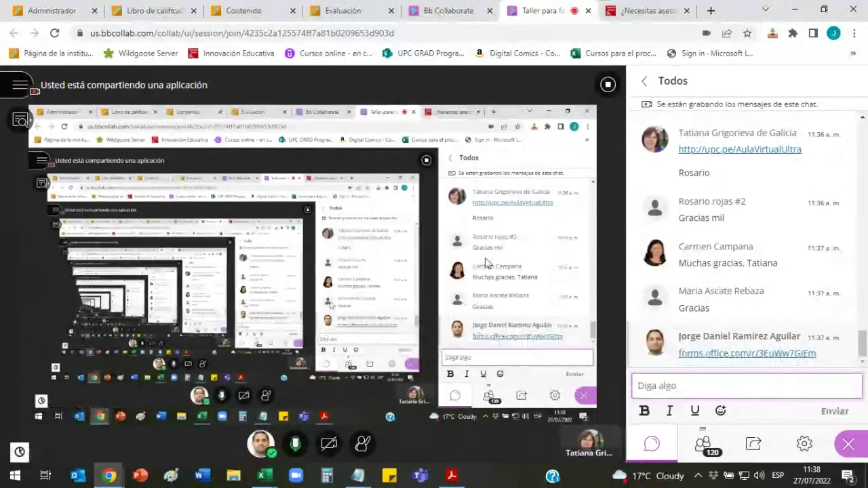
click(359, 11)
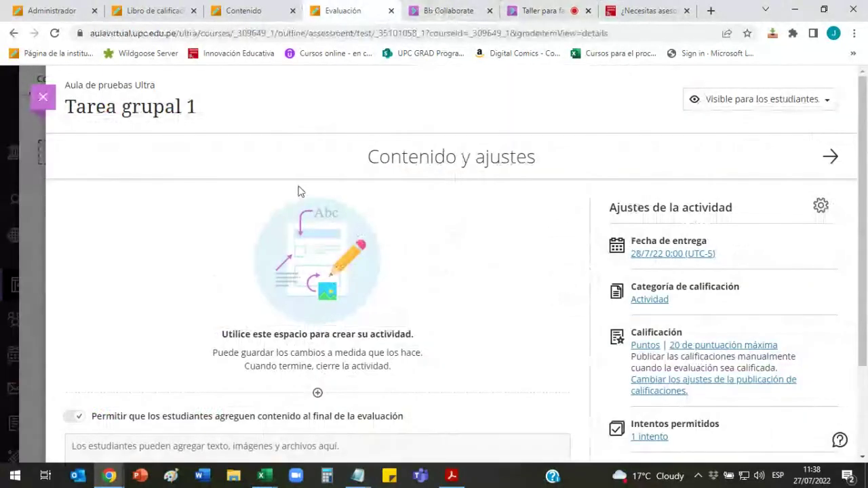
Step: Start Vista previa del estudiante and expand Unidad 2 to reach Tarea grupal 1 for Nuevo grupo 22
click(37, 102)
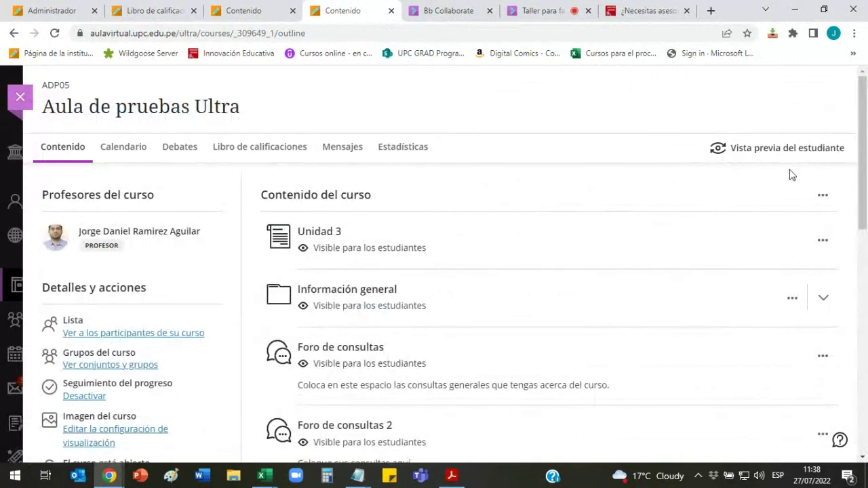
click(816, 154)
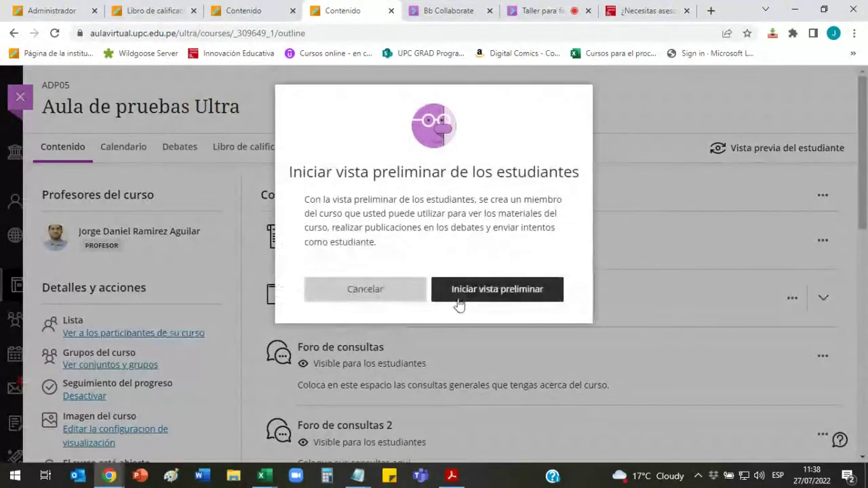
click(475, 293)
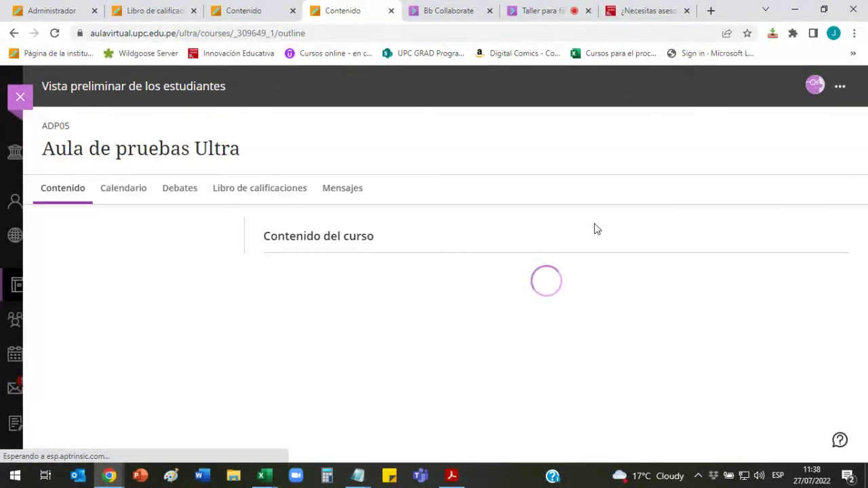
scroll(596, 230, down, 4)
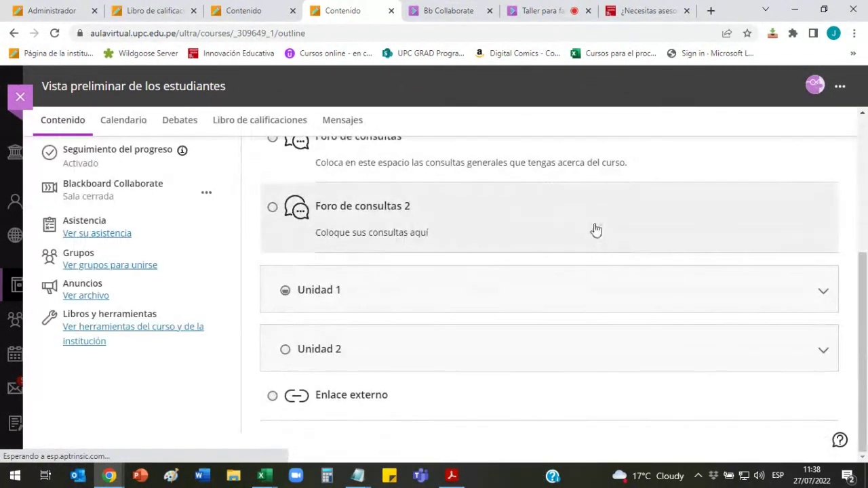
scroll(746, 302, down, 4)
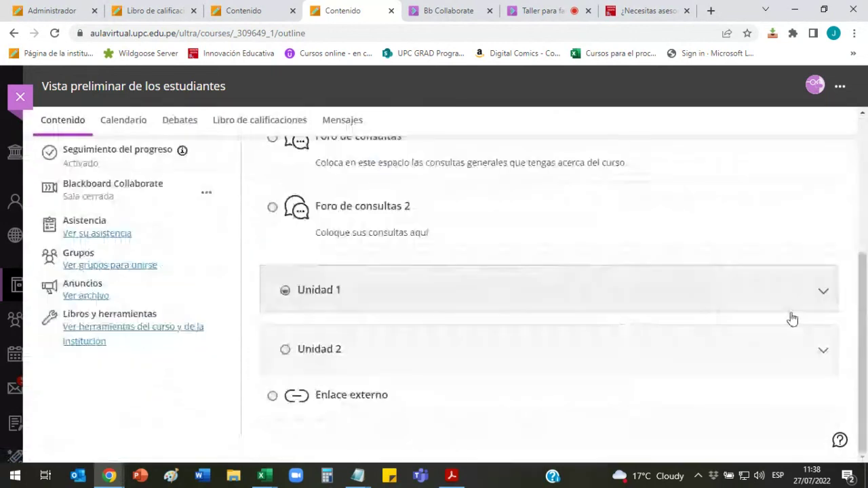
click(822, 351)
scroll(645, 218, down, 3)
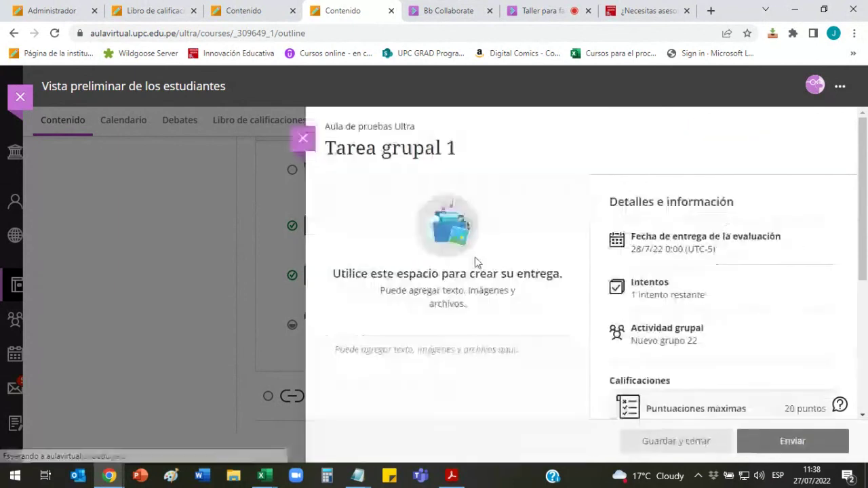
Step: Open the Documento adjunto file picker from the Tarea grupal 1 submission box
click(348, 355)
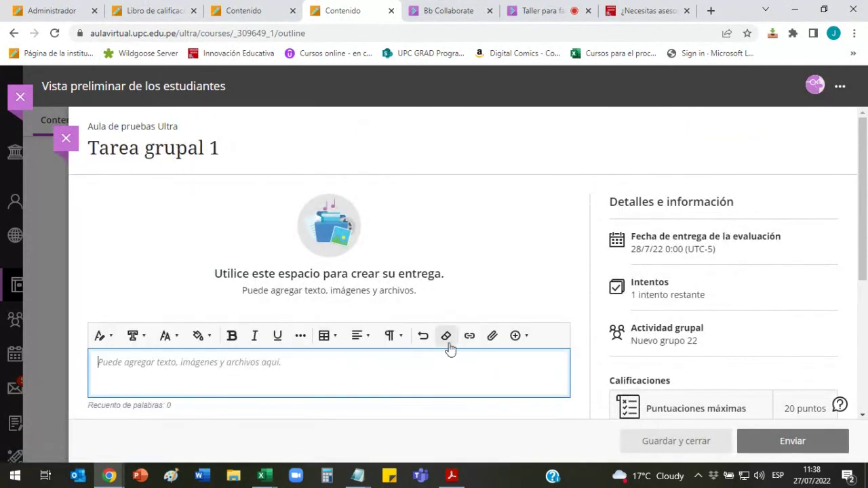
click(471, 341)
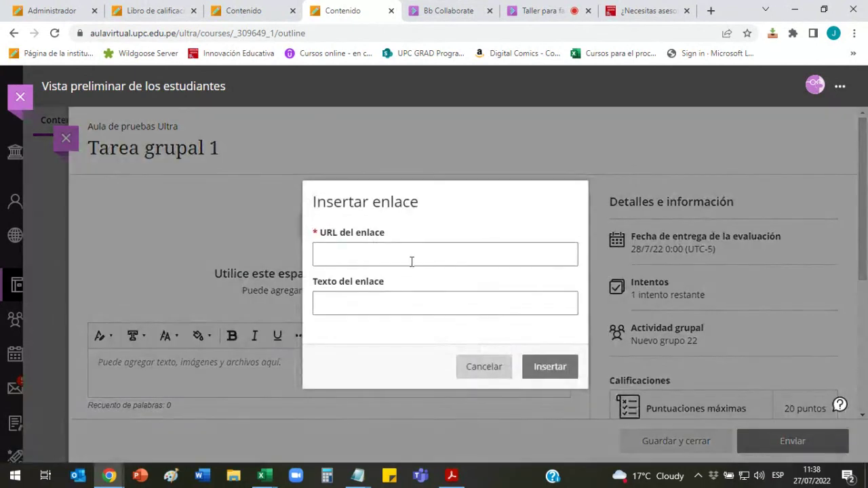
click(484, 367)
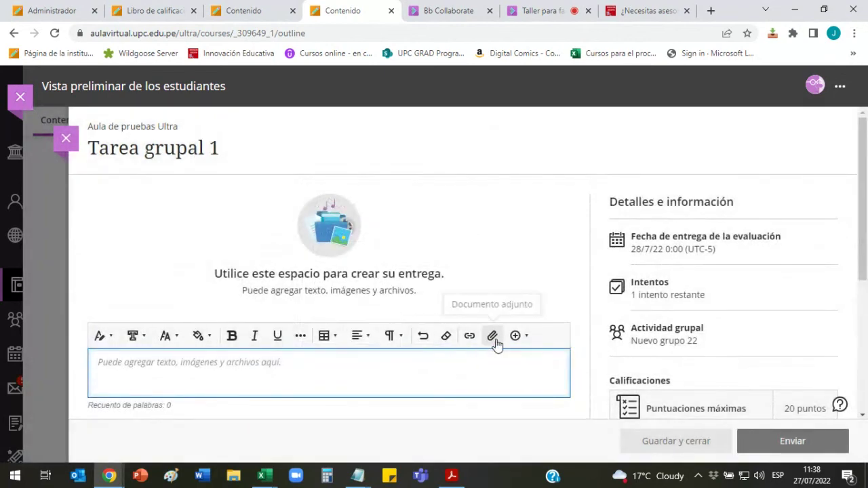
click(495, 336)
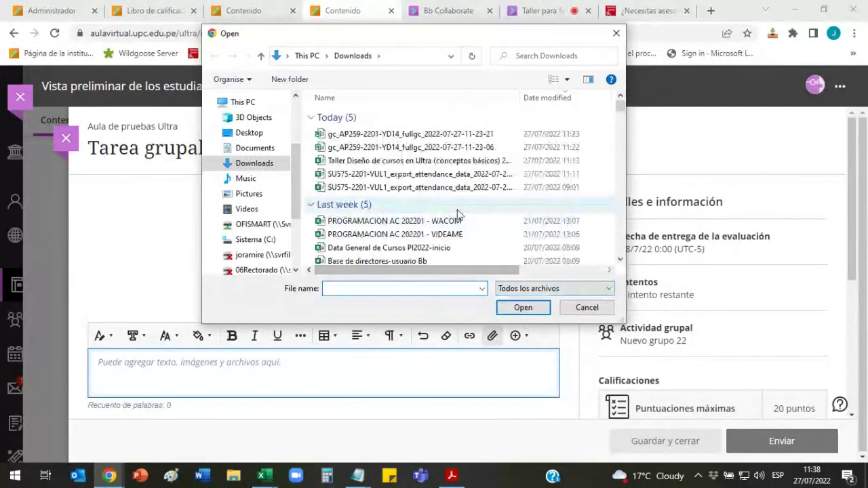